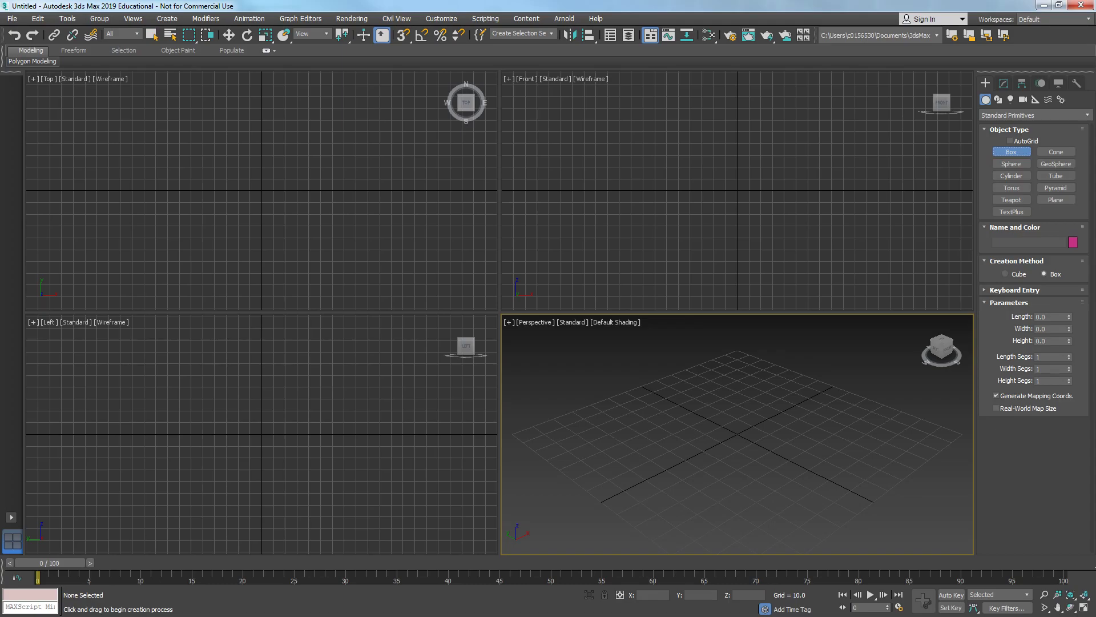
- Look over the reference image of the sci-fi crate before modelling
drag(882, 77, 436, 49)
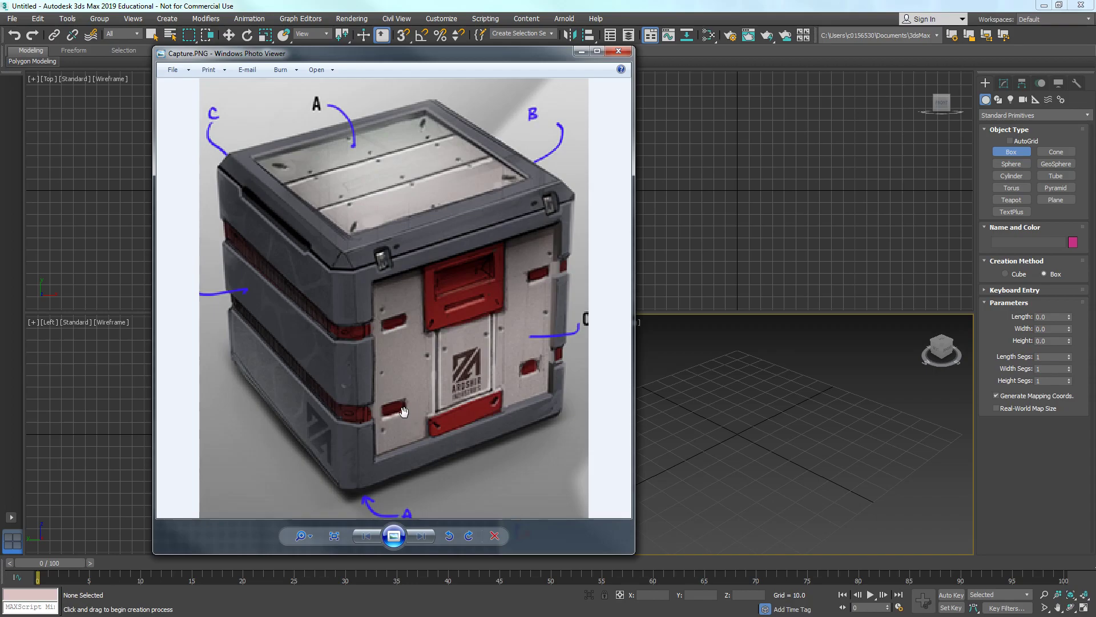
click(581, 51)
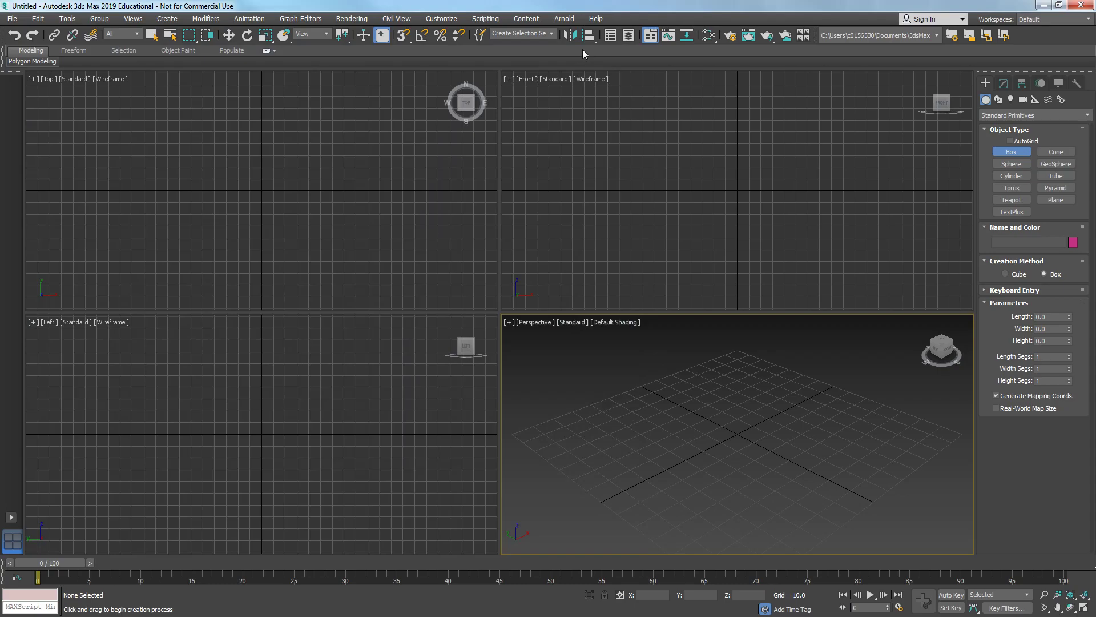
- Review the units setup, with generic display units and system units of 1 unit = 1 centimeter
scroll(648, 408, down, 5)
middle_drag(661, 410, 671, 431)
right_click(543, 231)
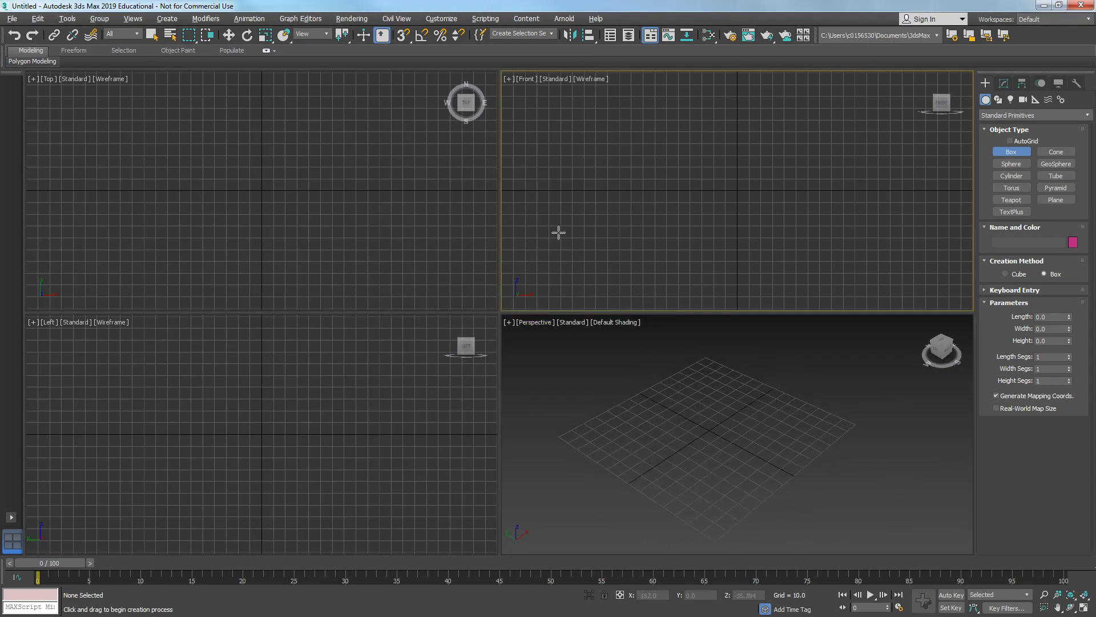
right_click(558, 231)
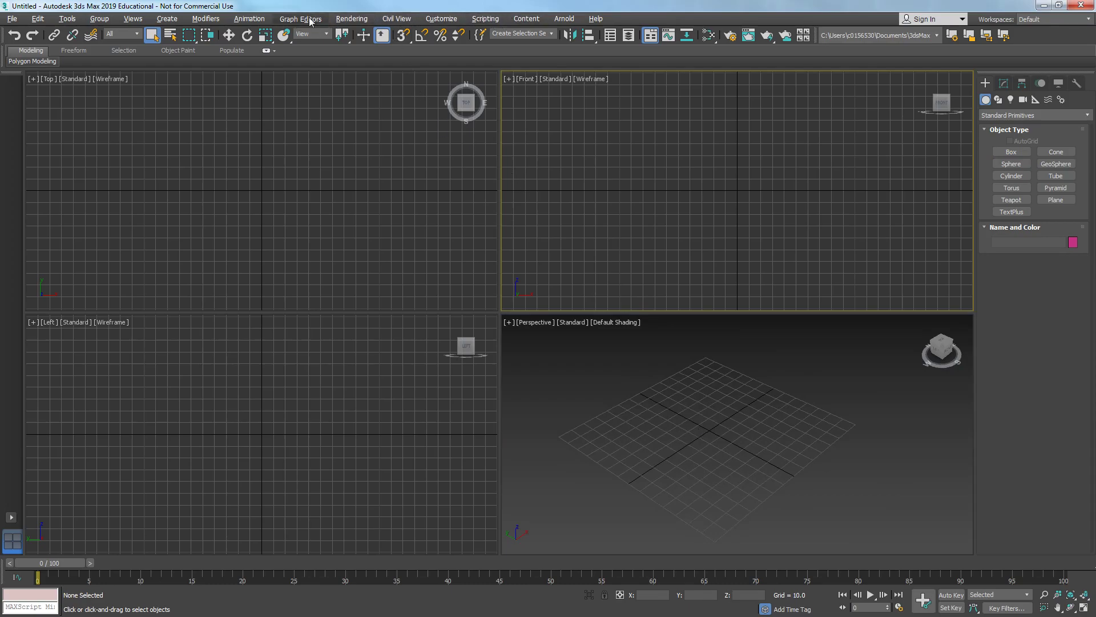
click(443, 18)
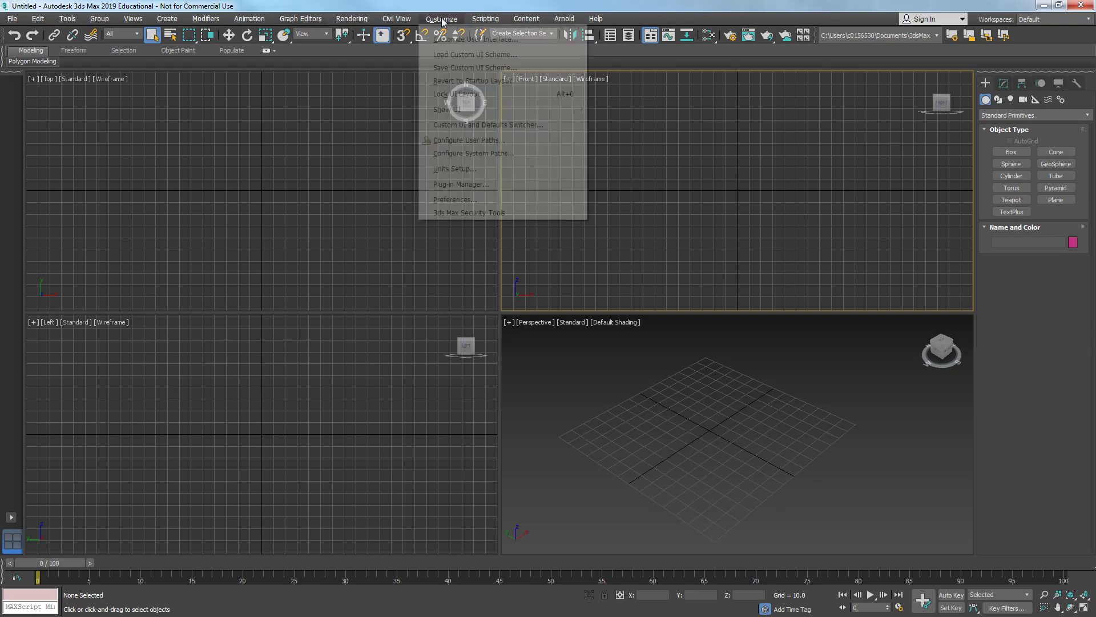
click(478, 170)
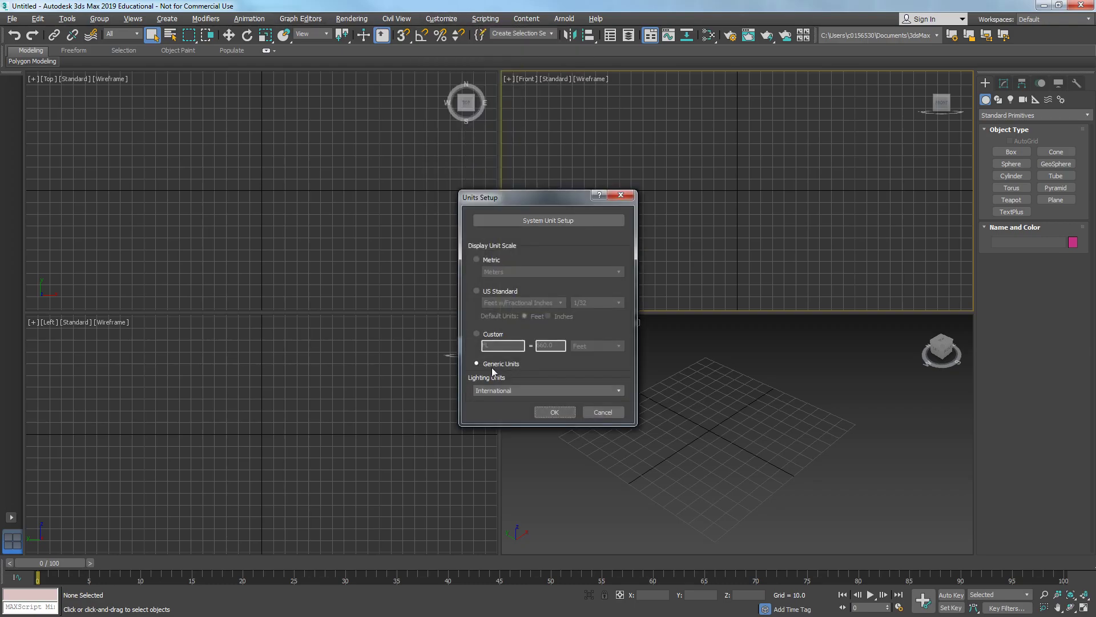
click(536, 220)
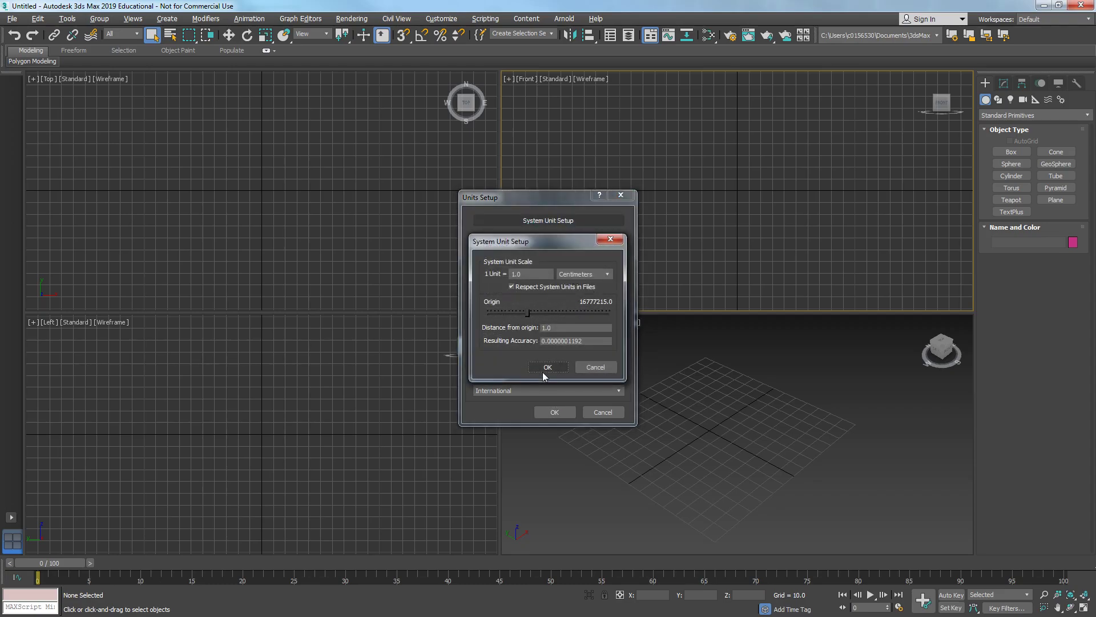
click(549, 367)
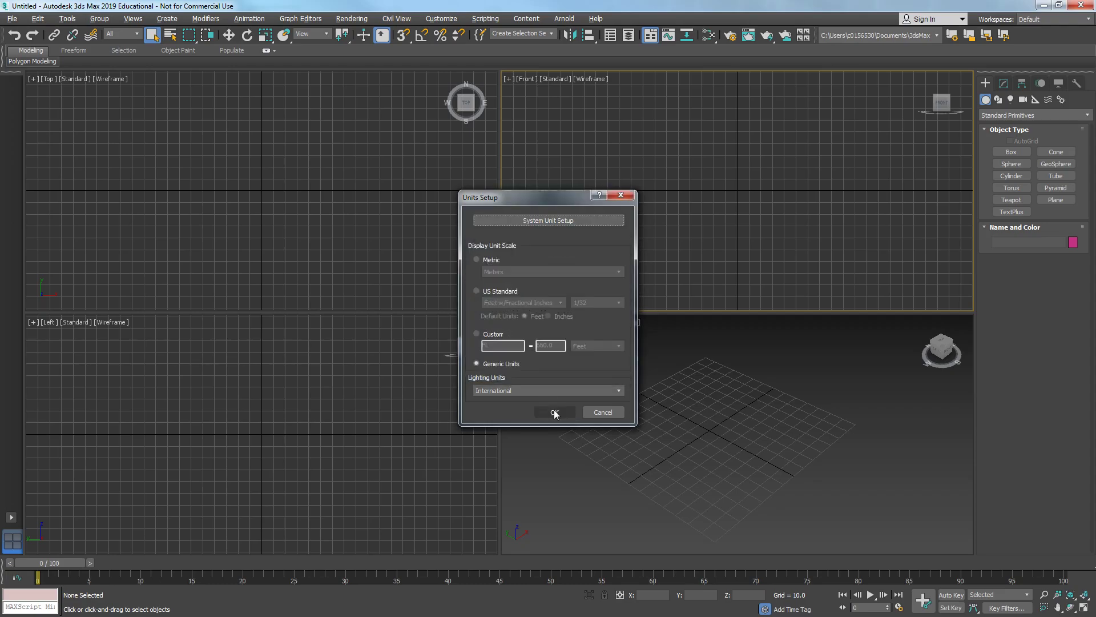
click(553, 410)
- Create a box 100 long, 100 wide and 100 high at the origin by keyboard entry
click(1012, 152)
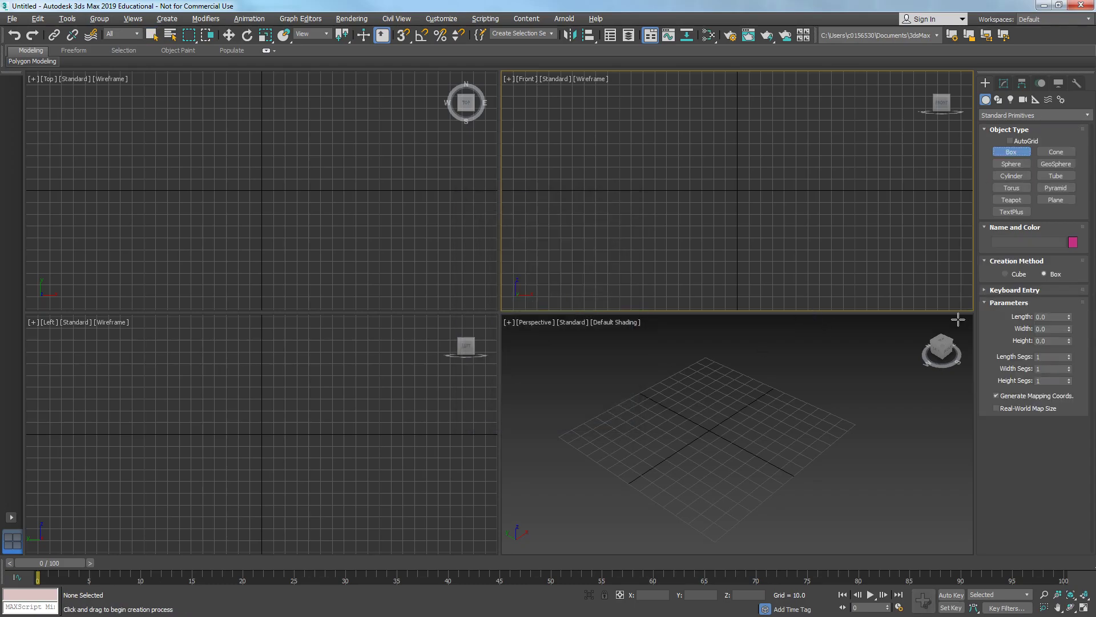
click(1015, 290)
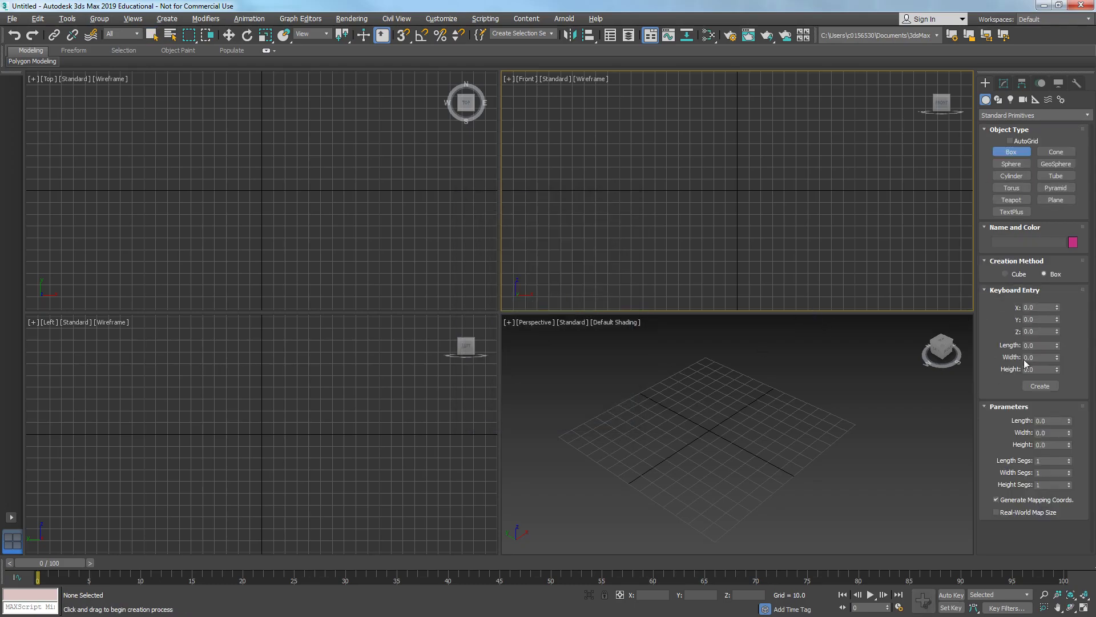
click(1035, 346)
text(100)
key(Tab)
text(100)
key(Tab)
text(1)
click(1044, 386)
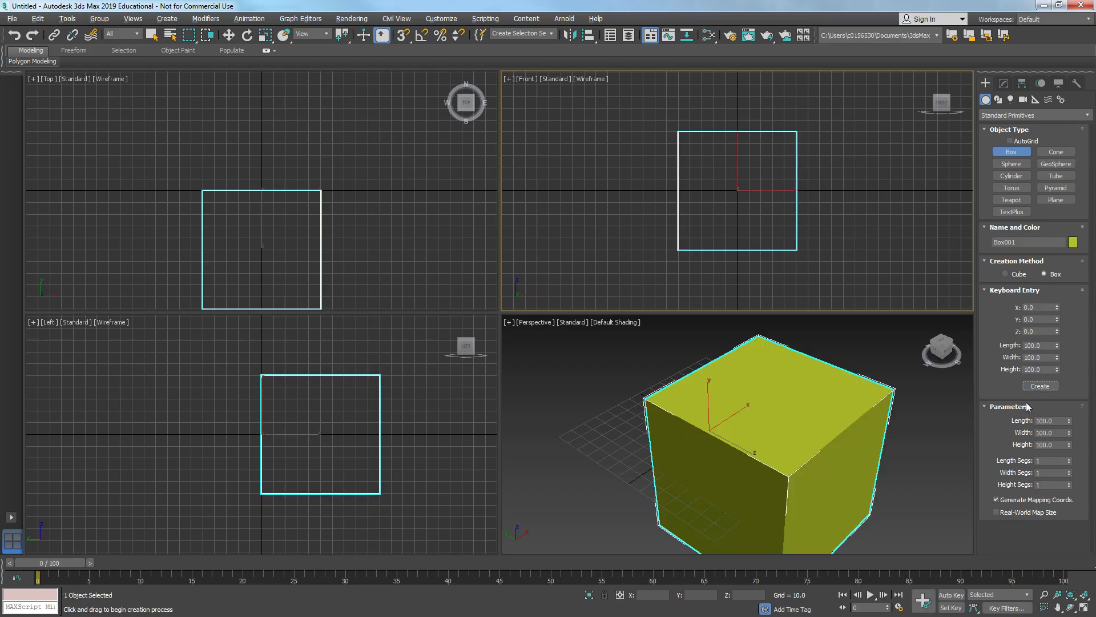
- Delete the box
scroll(770, 506, down, 5)
alt+middle_drag(868, 438, 848, 429)
scroll(790, 436, up, 5)
right_click(820, 433)
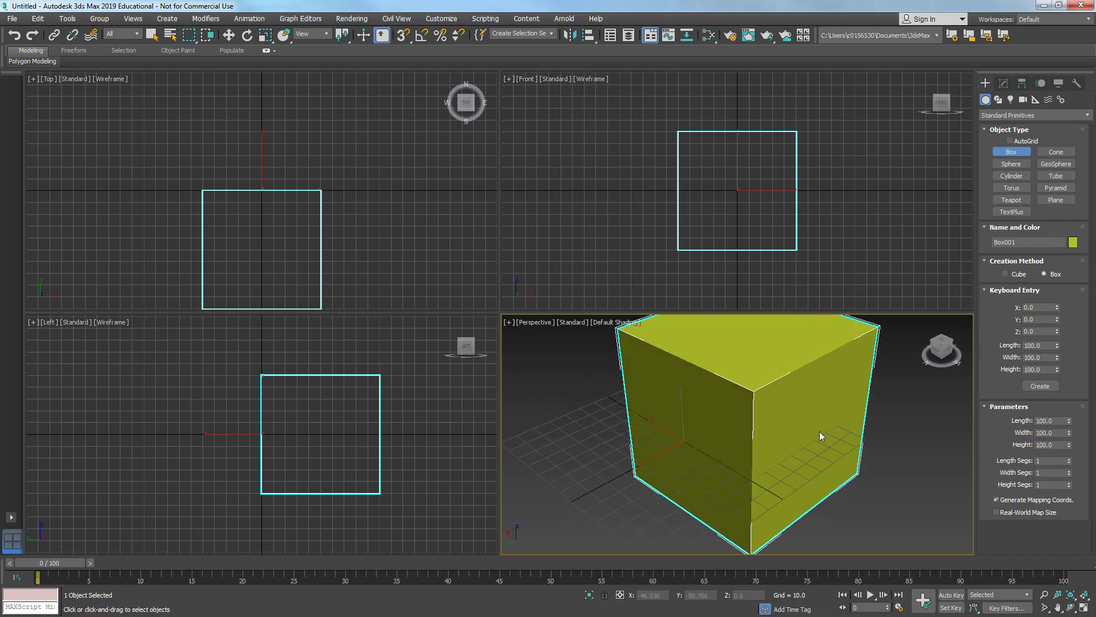
key(Delete)
click(727, 214)
click(676, 567)
click(674, 482)
middle_drag(600, 430, 673, 403)
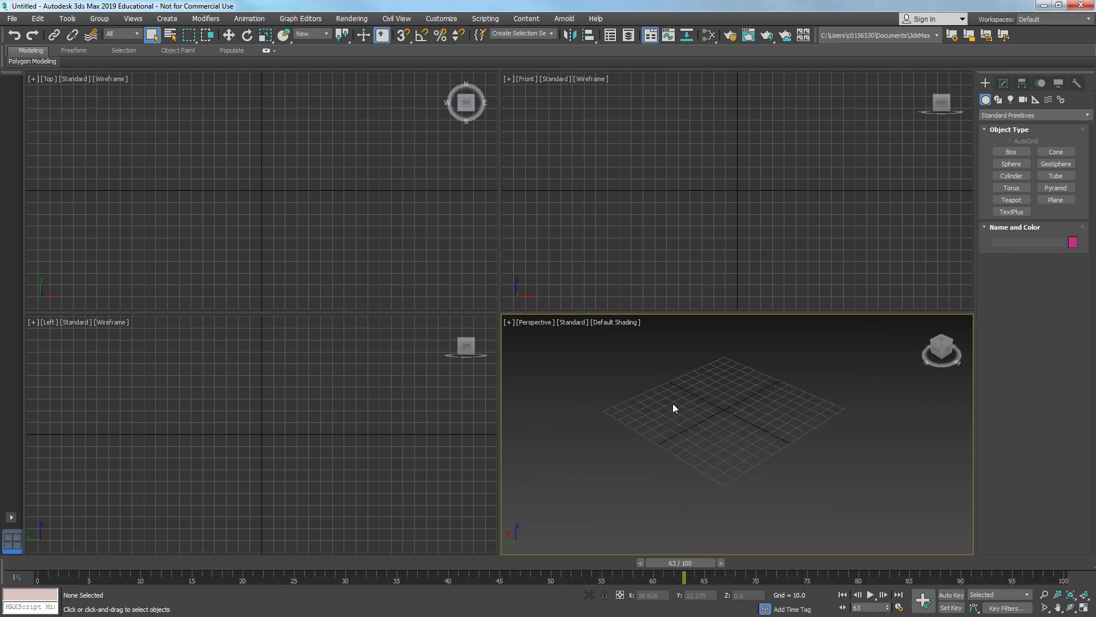
- Create a box 100 long, 100 wide and 100 high at the origin by keyboard entry
click(1004, 83)
click(986, 84)
click(1011, 152)
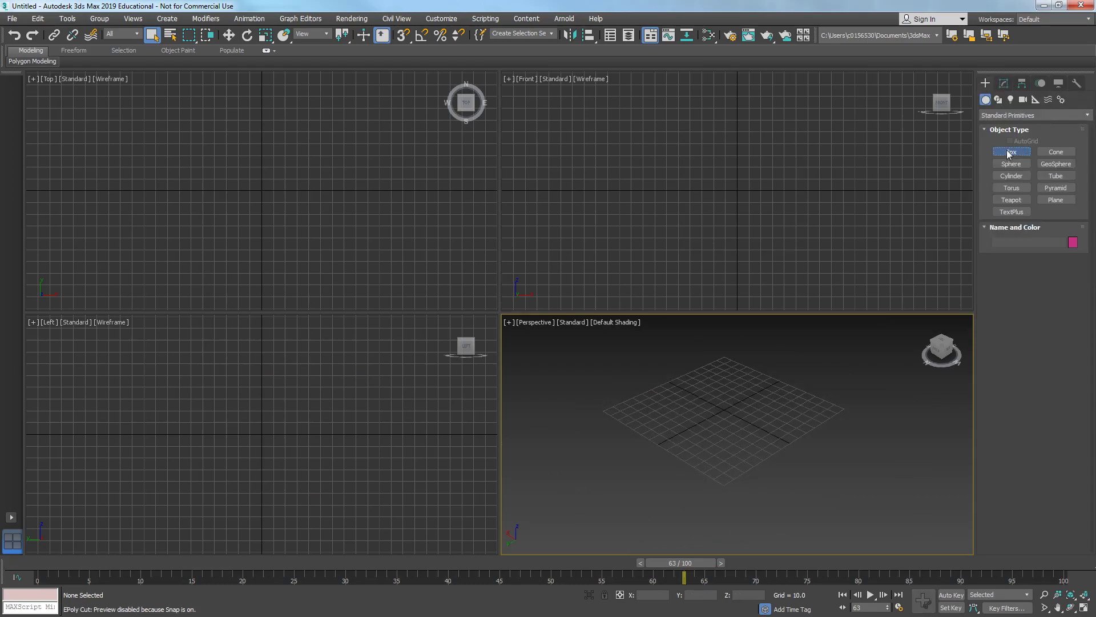
click(1015, 290)
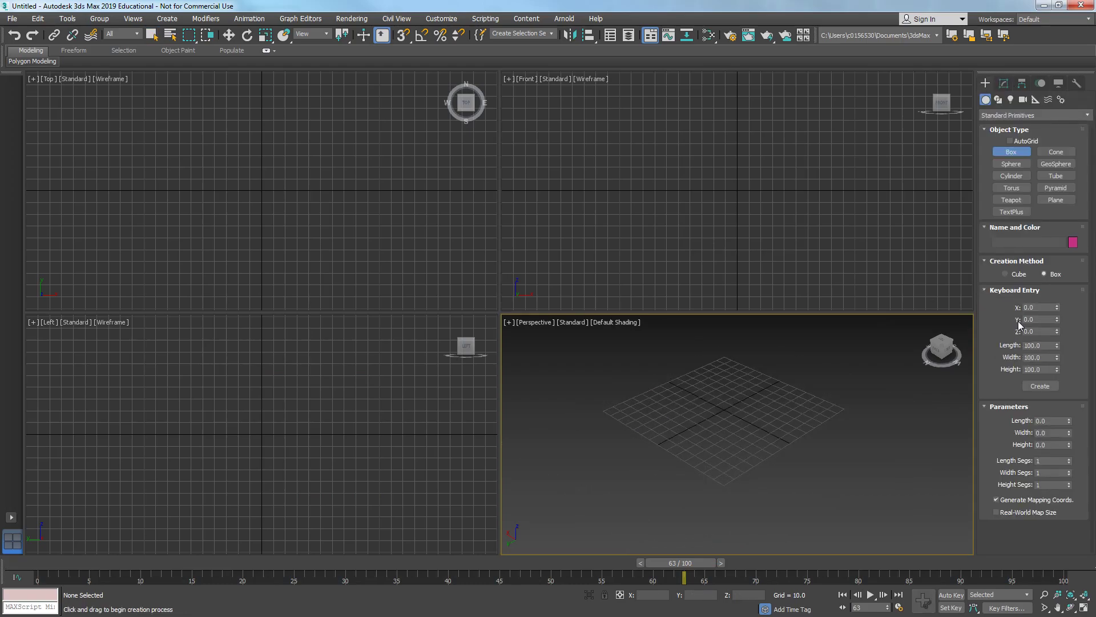
click(1041, 387)
- Center the box's pivot to the object with Affect Pivot Only
middle_drag(610, 458, 610, 506)
alt+middle_drag(610, 507, 657, 492)
right_click(681, 494)
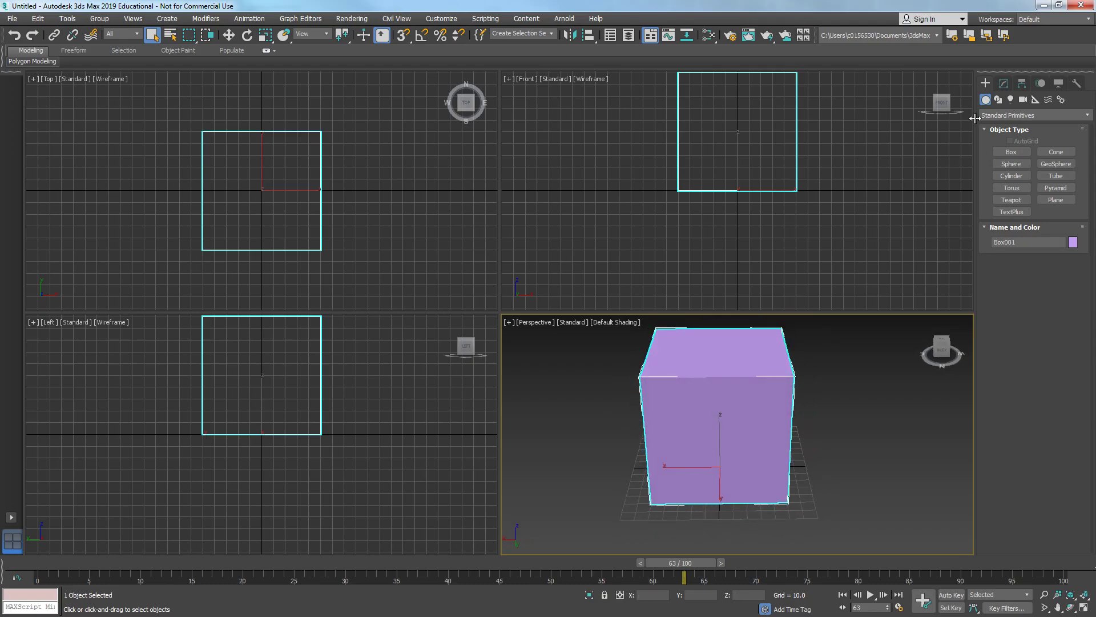
click(1023, 84)
click(1034, 163)
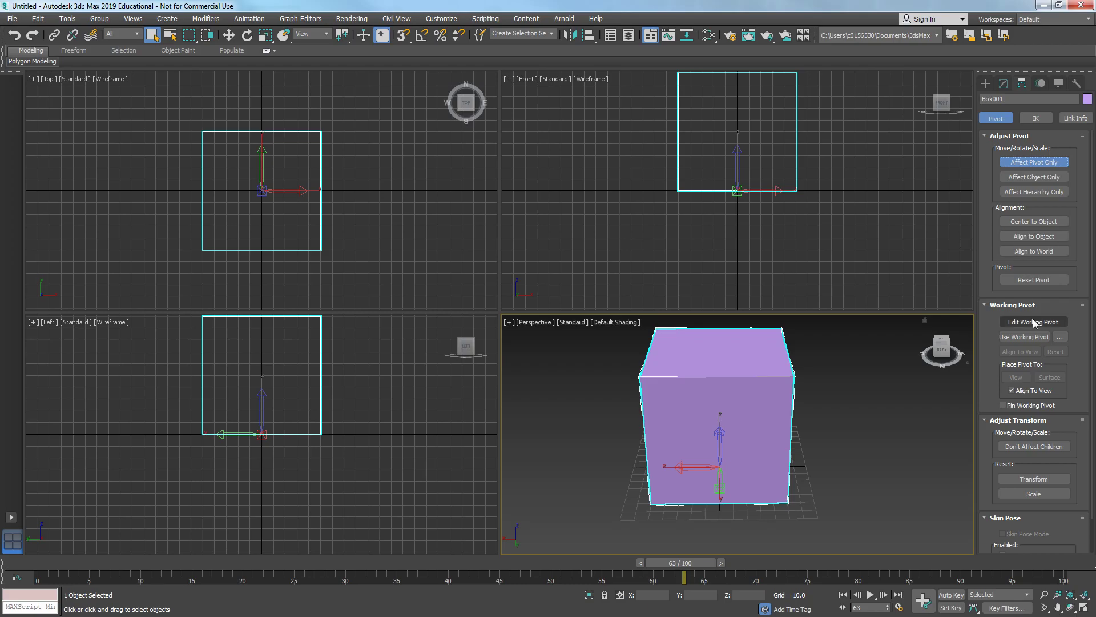
click(1023, 223)
alt+middle_drag(800, 423, 714, 146)
right_click(714, 141)
key(ctrl+z)
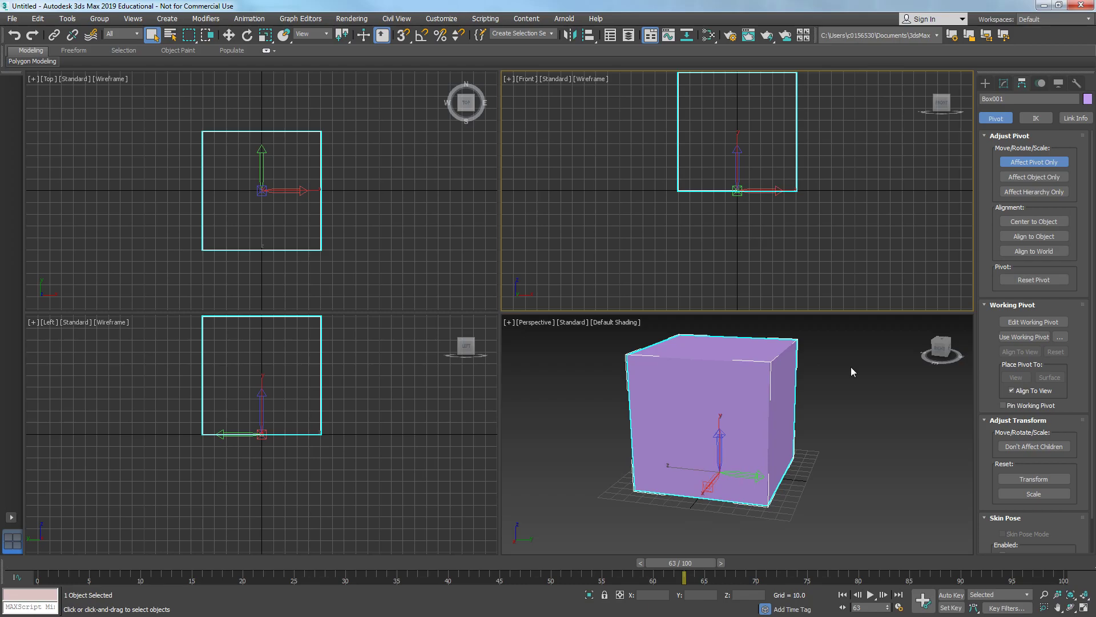
click(1026, 224)
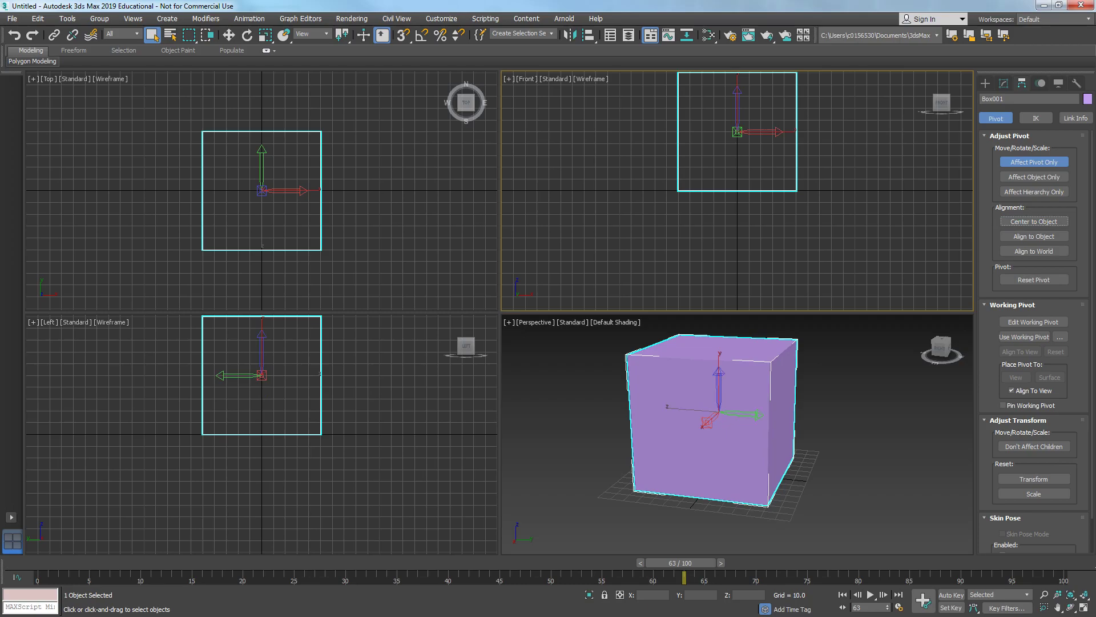
- Look over the reference crate image again
key(alt+Tab)
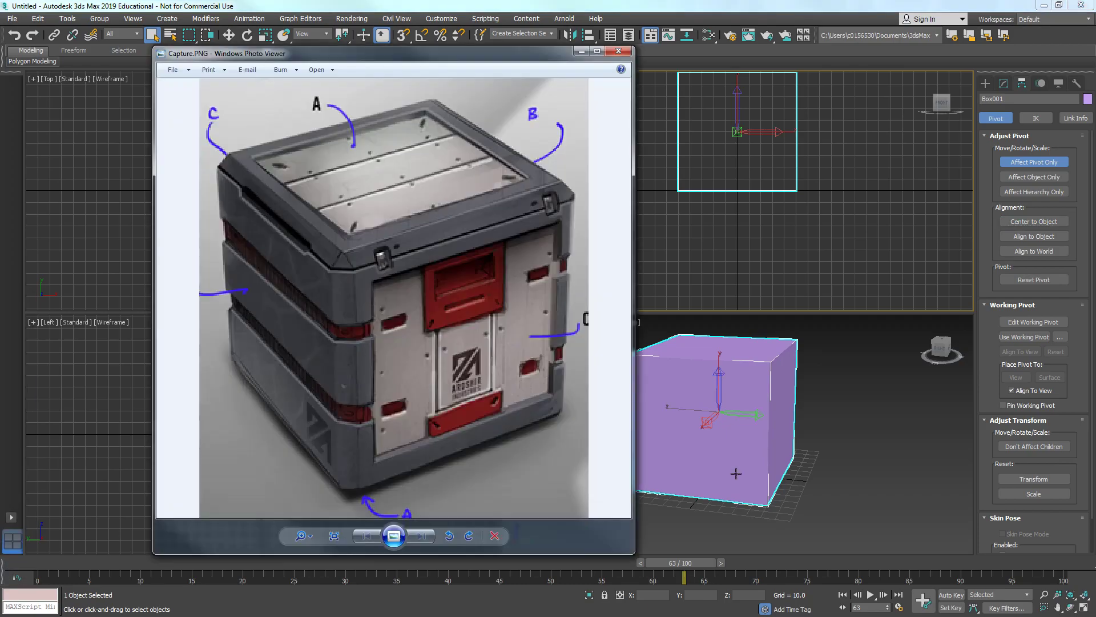
click(582, 51)
alt+middle_drag(736, 412, 698, 418)
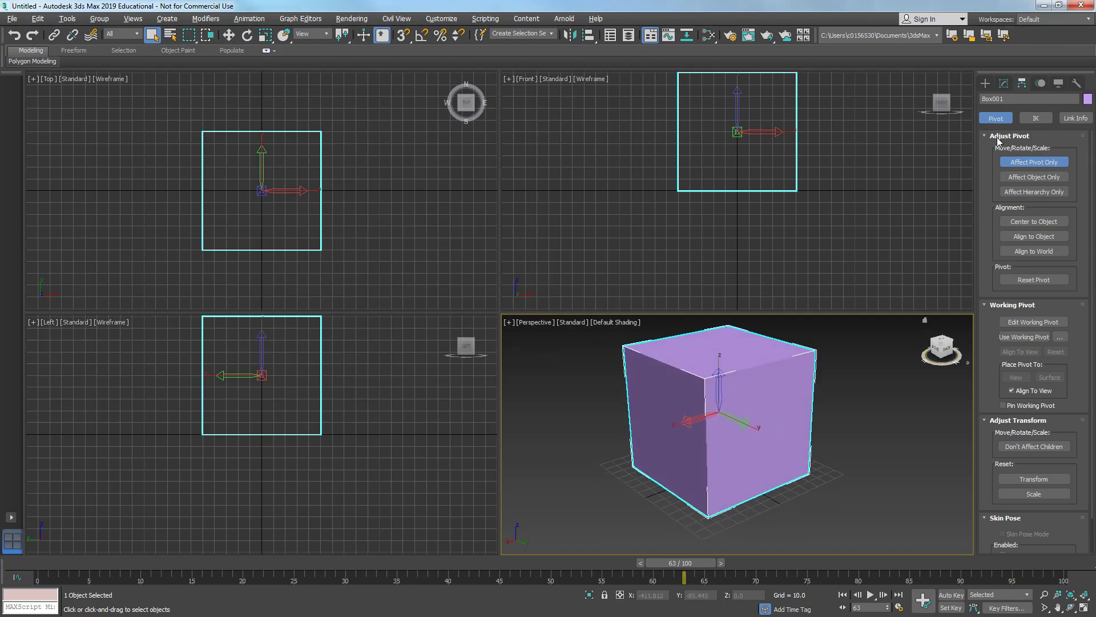
- Turn on edged faces display in the perspective viewport
click(1004, 83)
mouse_move(758, 450)
alt+middle_down()
mouse_move(748, 462)
mouse_move(706, 450)
mouse_move(731, 426)
mouse_move(706, 460)
alt+middle_up()
key(F4)
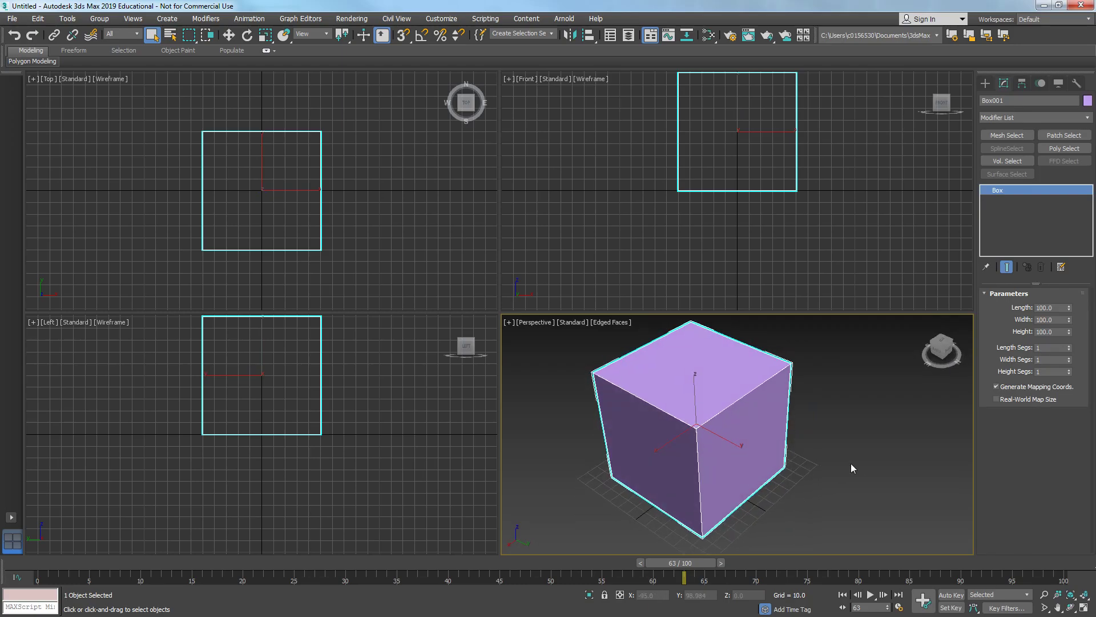
click(859, 464)
middle_drag(804, 468, 835, 464)
click(769, 444)
mouse_move(769, 443)
alt+middle_down()
mouse_move(756, 435)
mouse_move(766, 432)
alt+middle_up()
- Set the box's object color to dark blue
click(1088, 100)
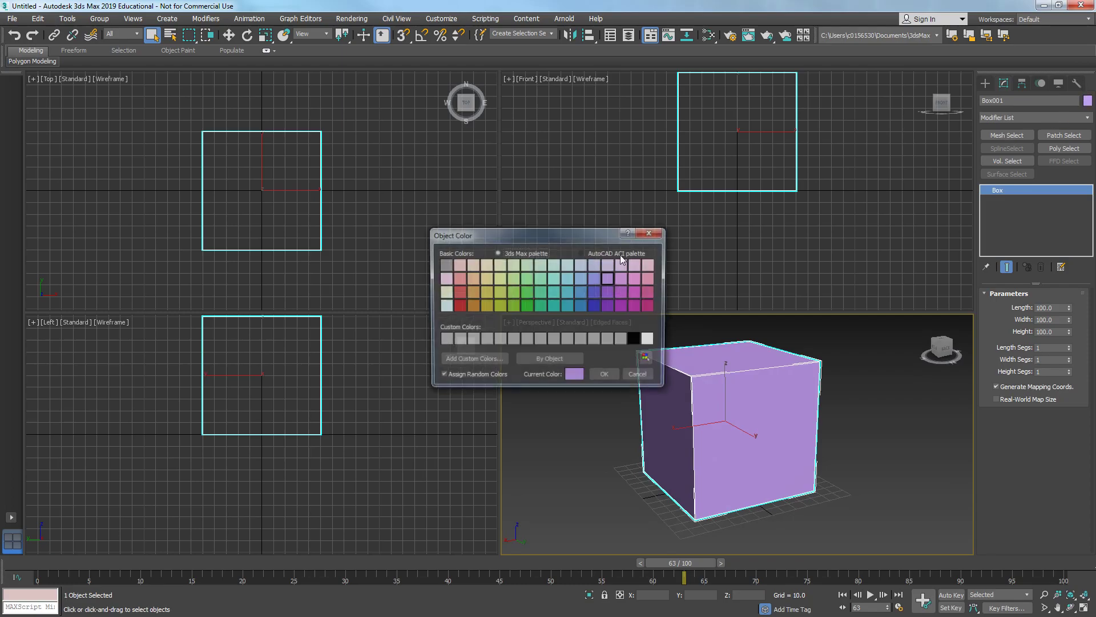
click(594, 292)
click(594, 305)
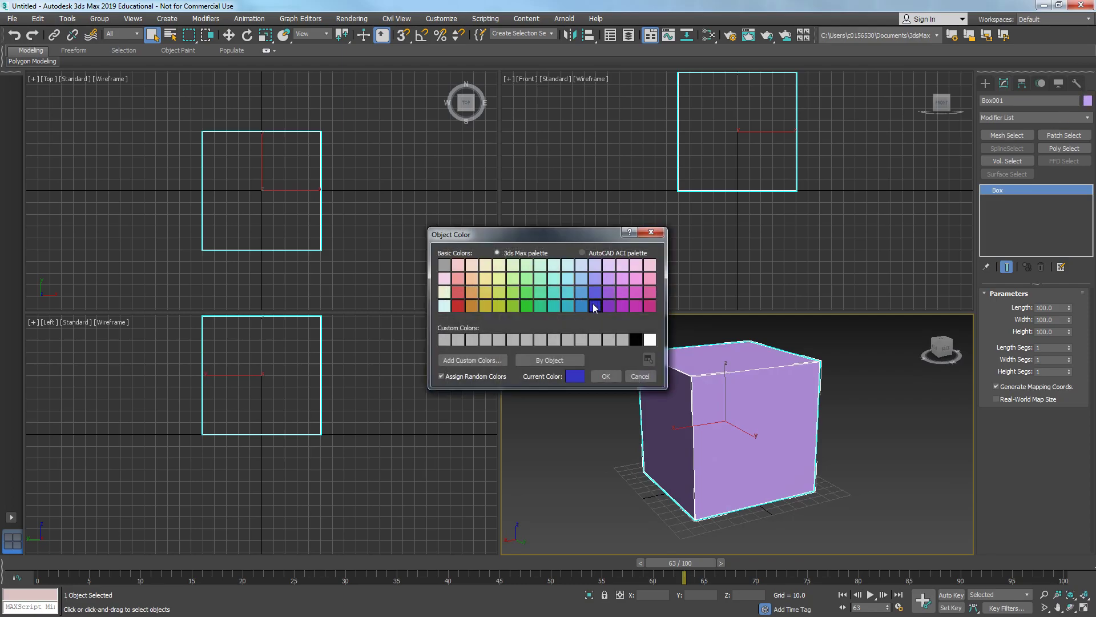
click(606, 376)
click(922, 447)
mouse_move(748, 412)
alt+middle_down()
mouse_move(792, 411)
mouse_move(742, 417)
alt+middle_up()
click(793, 412)
click(908, 443)
scroll(788, 413, up, 2)
click(742, 416)
scroll(382, 183, up, 3)
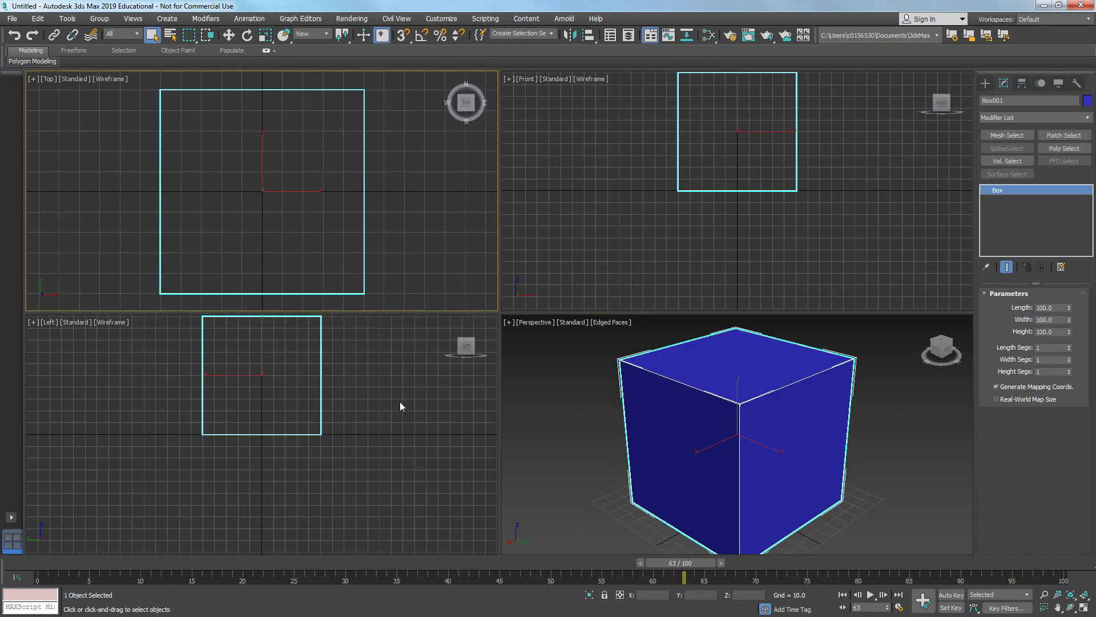
scroll(400, 406, up, 3)
scroll(573, 251, up, 3)
click(687, 373)
- Change the box's object color to light blue
click(1089, 101)
click(584, 289)
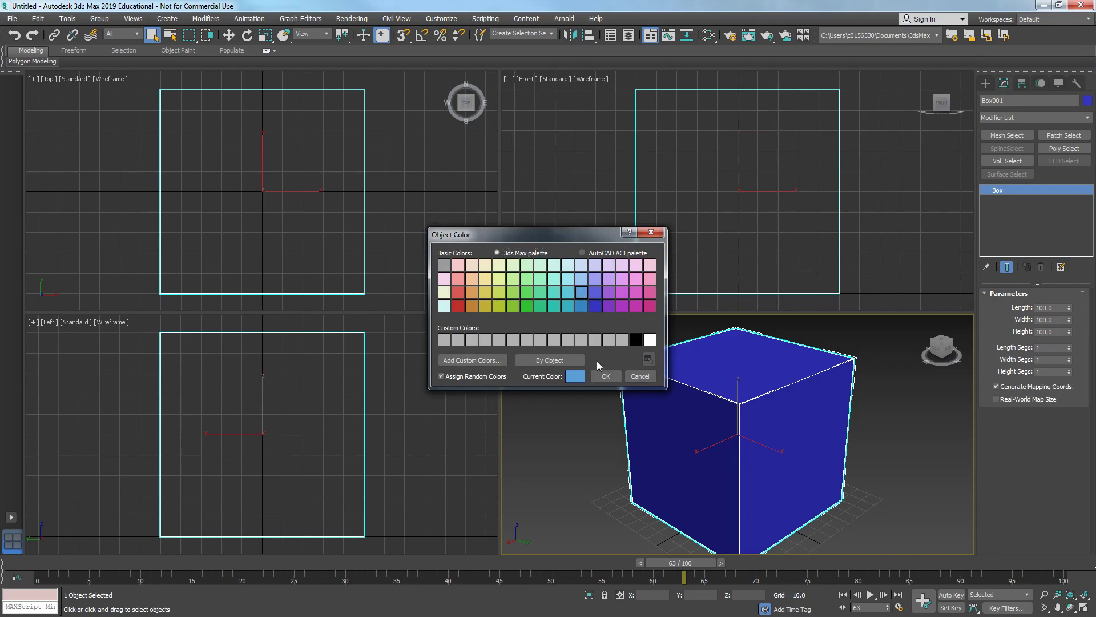
click(606, 376)
- Set the box's length, width and height segments to 3
click(901, 402)
drag(617, 167, 697, 191)
click(705, 392)
scroll(686, 378, down, 2)
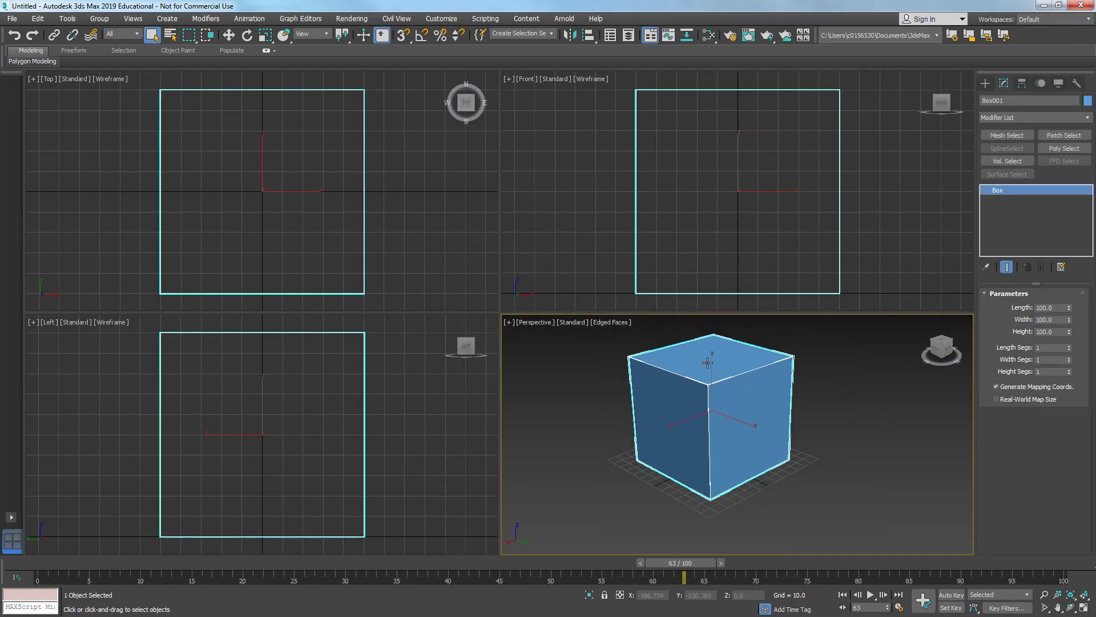
double_click(1046, 346)
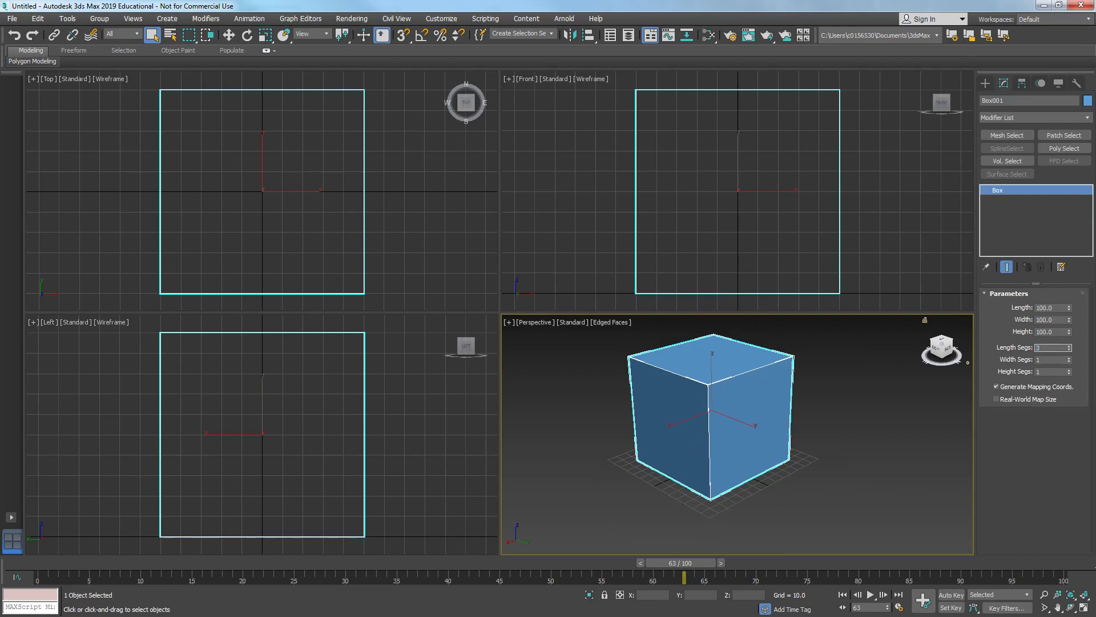
key(Tab)
key(Tab)
text(3)
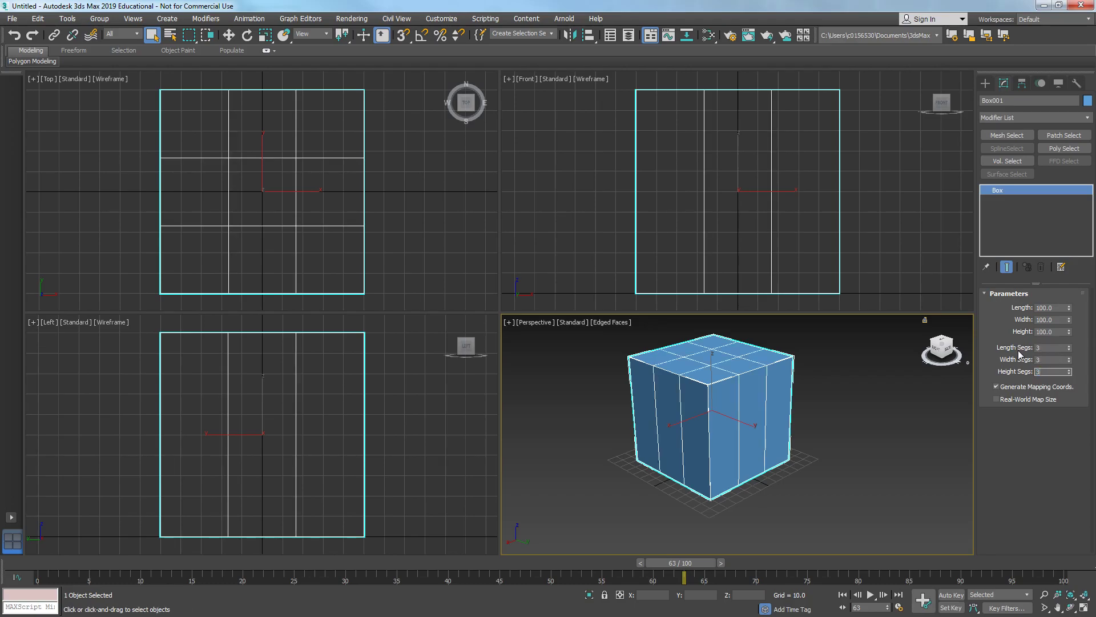
key(Return)
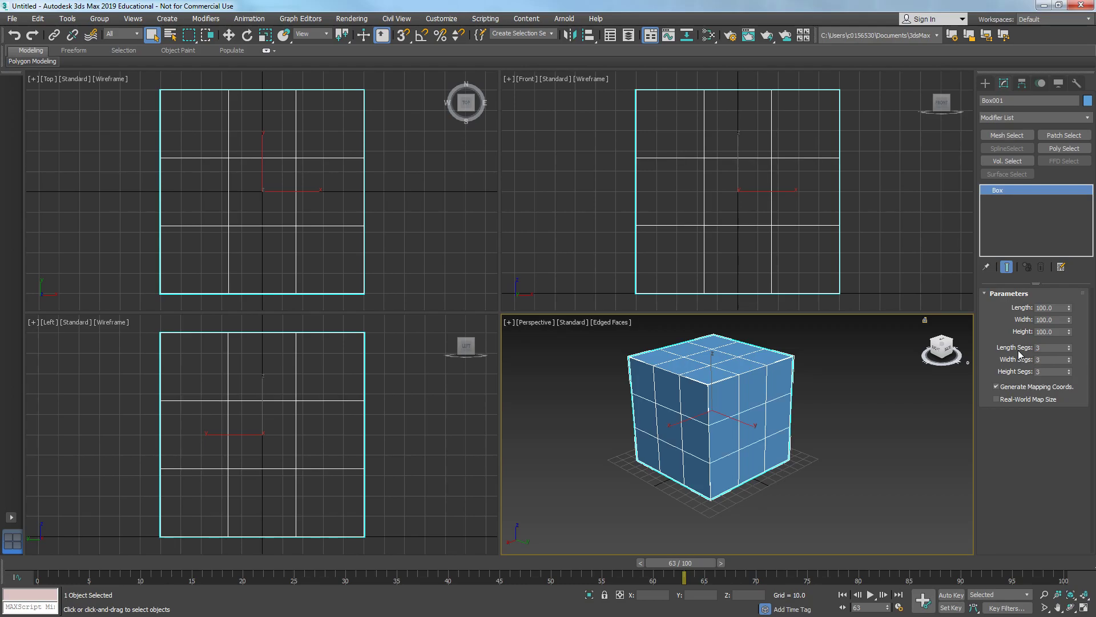
- Undo the three segment changes
key(ctrl+z)
key(ctrl+z)
key(ctrl+z)
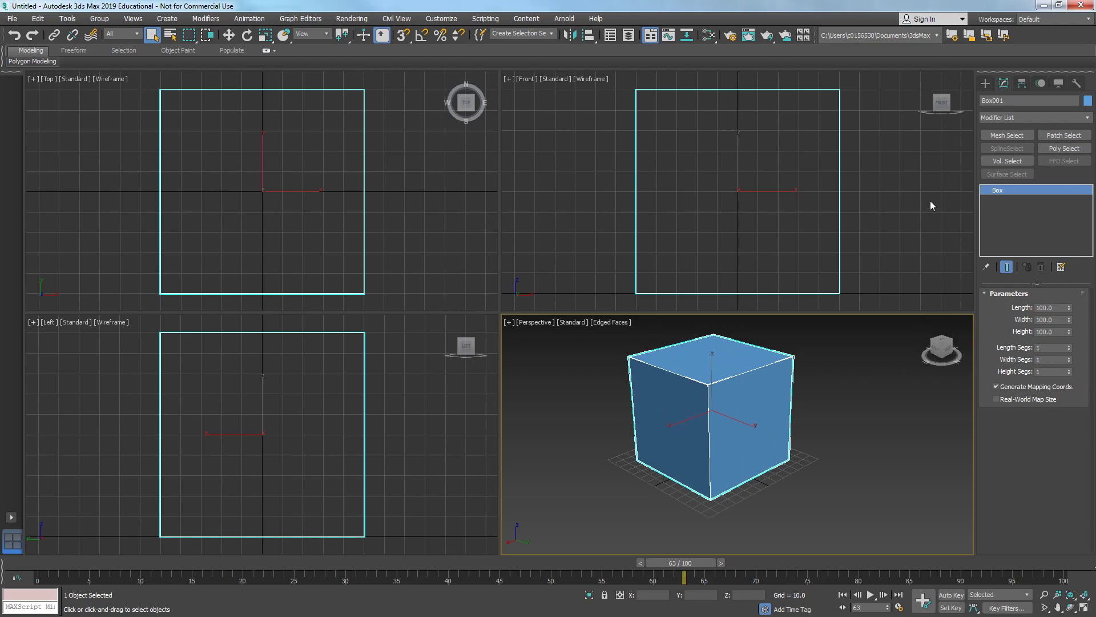
- Convert the box to an editable poly
right_click(670, 432)
mouse_move(751, 551)
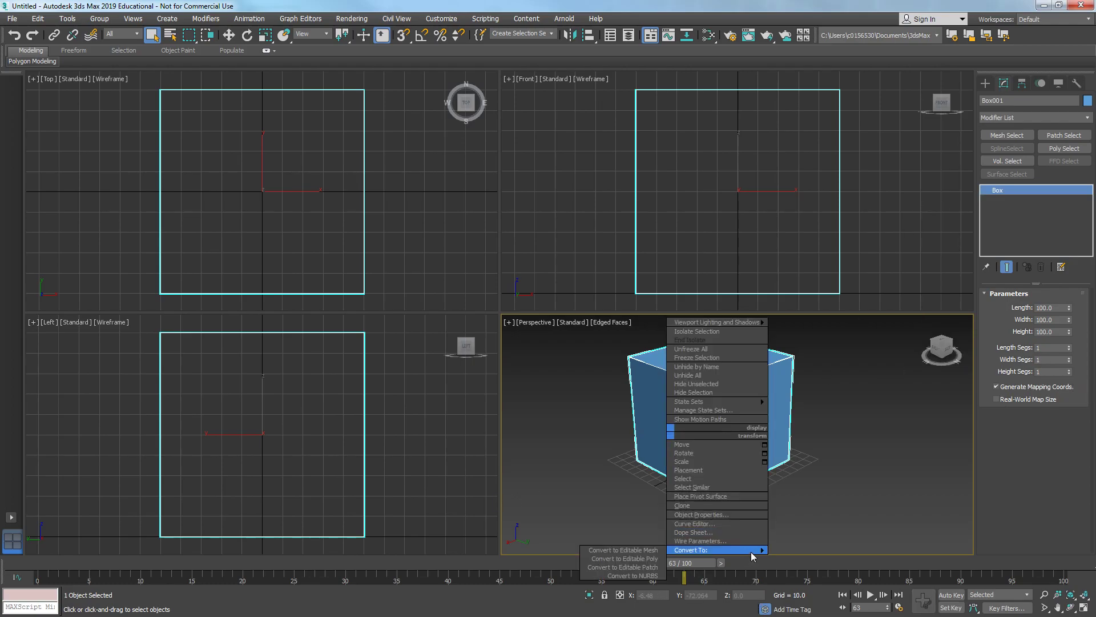
click(627, 558)
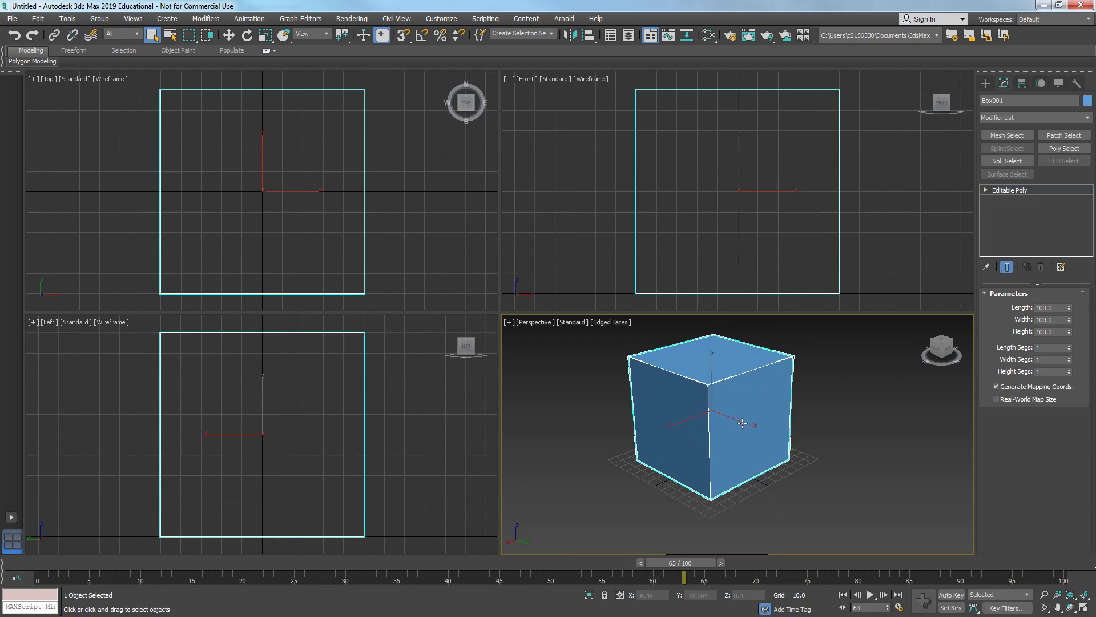
- Select all edges of the box and chamfer them
alt+middle_drag(776, 420, 775, 414)
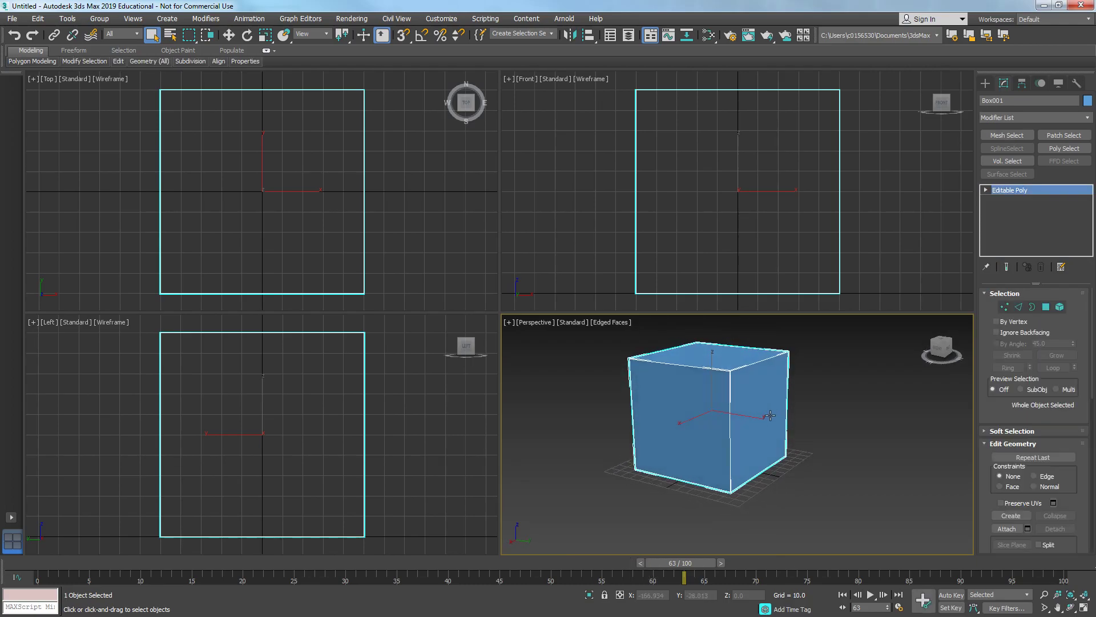
key(2)
key(ctrl+a)
alt+middle_drag(684, 437, 701, 446)
right_click(701, 448)
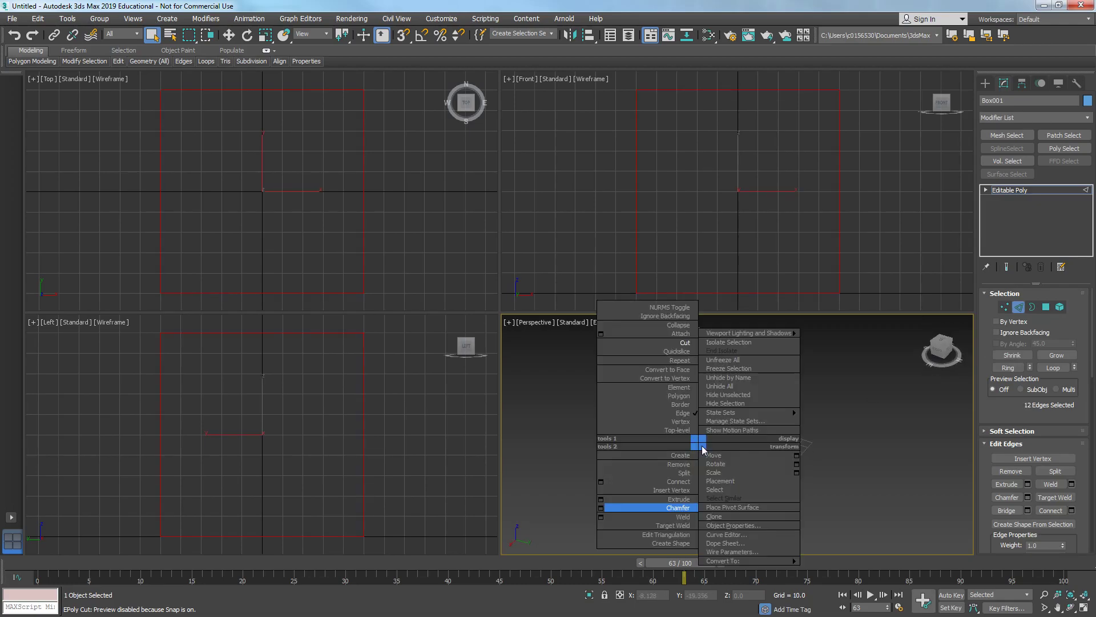
click(599, 507)
drag(775, 417, 817, 389)
drag(768, 416, 893, 341)
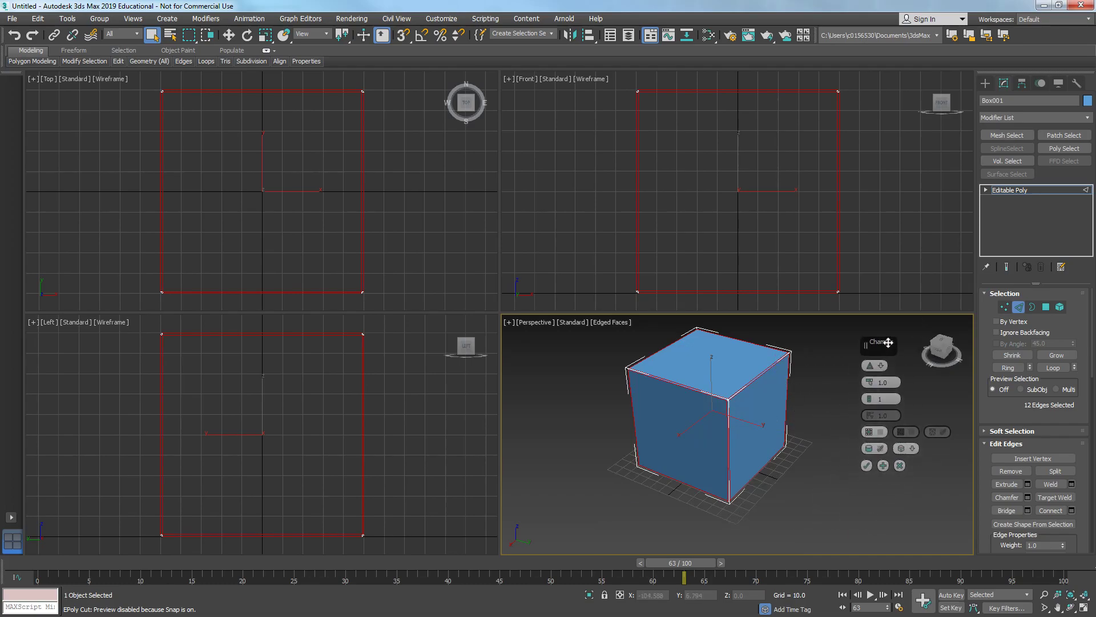
drag(870, 382, 880, 361)
alt+middle_drag(717, 454, 689, 509)
click(871, 465)
scroll(707, 443, up, 3)
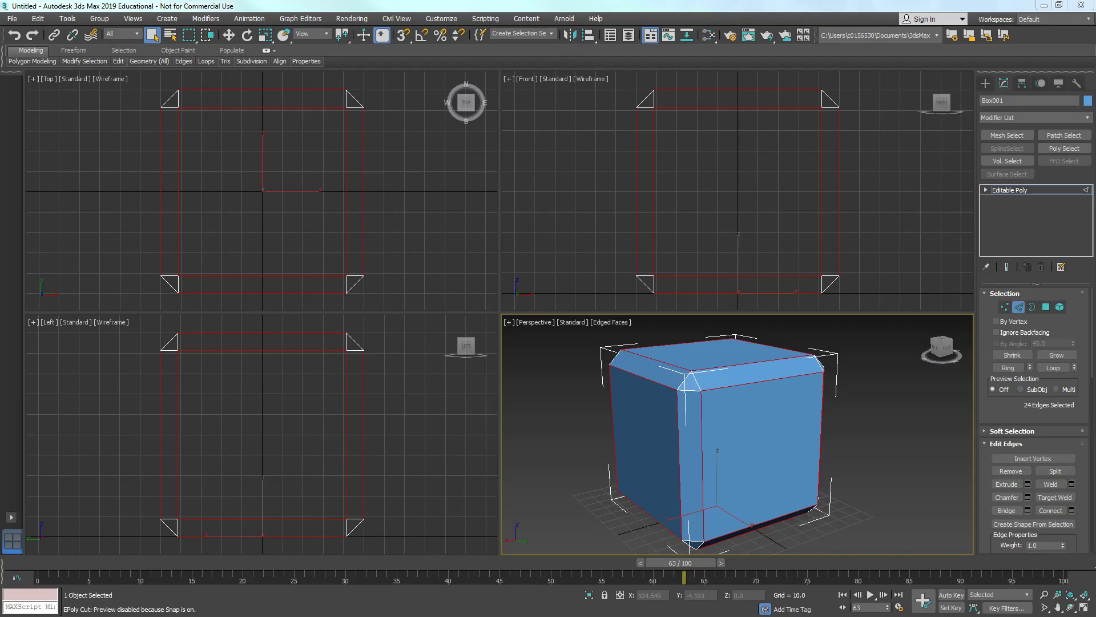
- Compare the chamfered box with the crate reference image
key(alt+Tab)
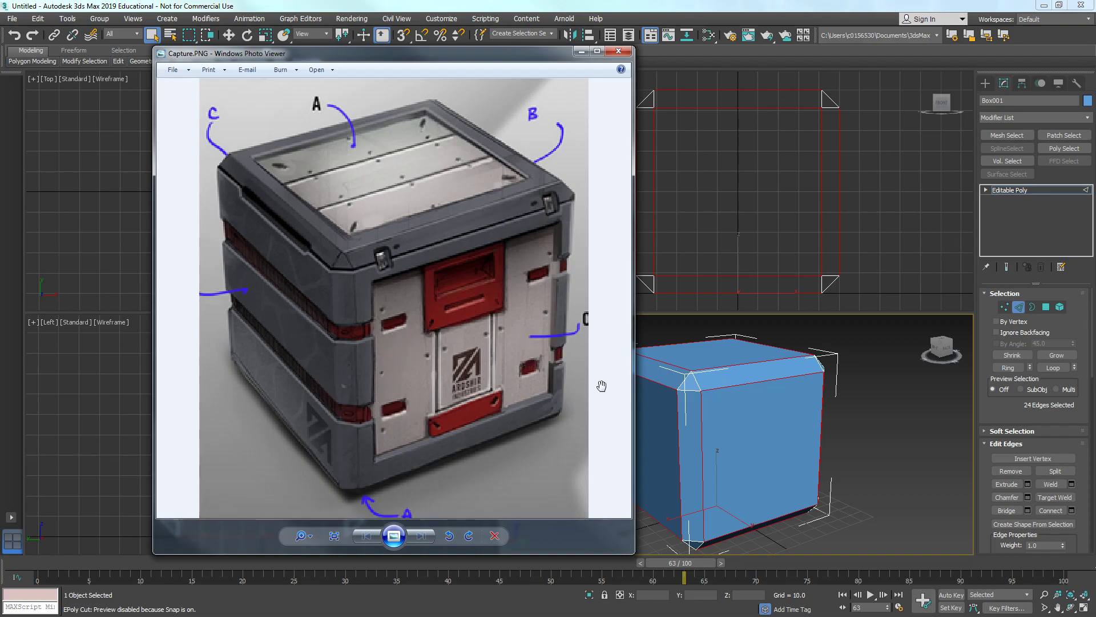
click(581, 51)
alt+middle_drag(772, 427, 789, 429)
middle_drag(775, 426, 996, 323)
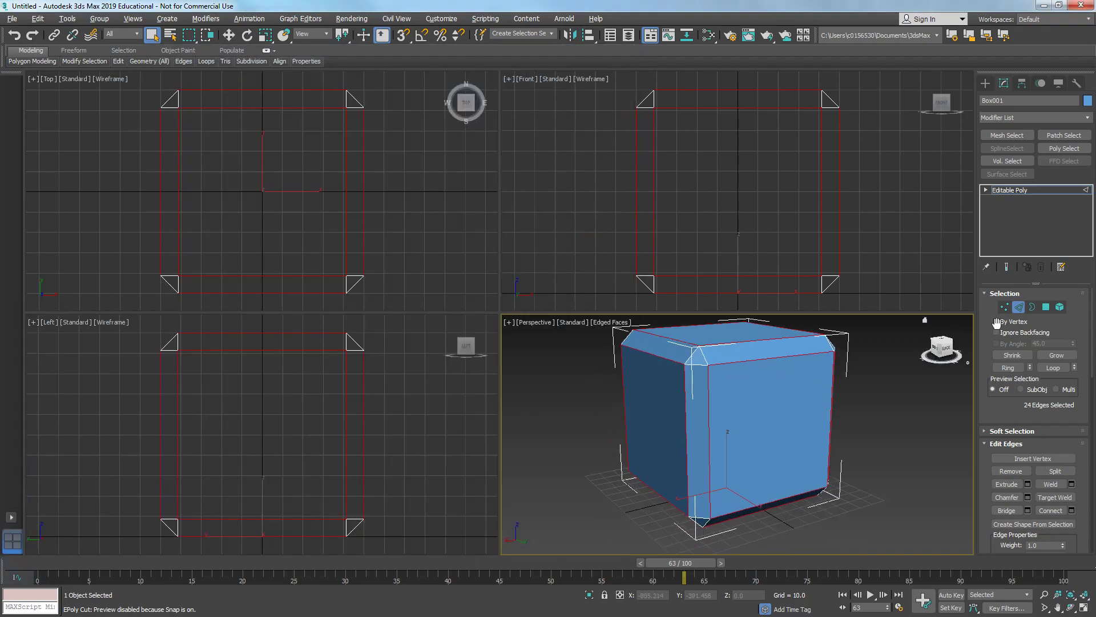
- Select the box's front and back polygons and inset them
click(1047, 308)
click(778, 443)
alt+middle_drag(777, 443, 583, 434)
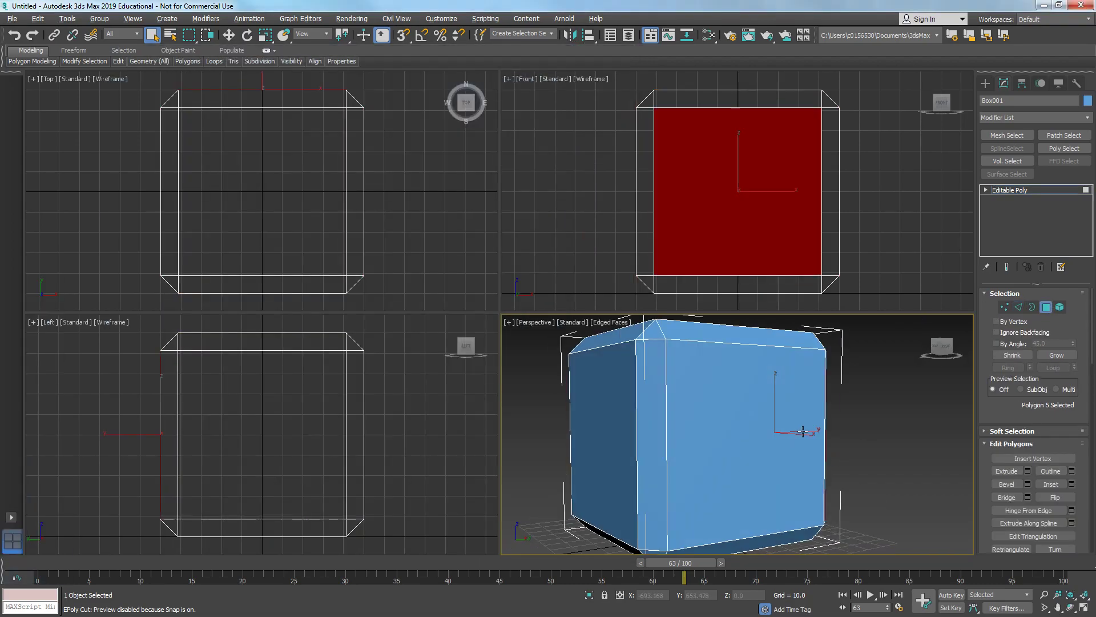
click(603, 427)
key(ctrl+z)
ctrl+click(603, 428)
scroll(603, 427, up, 3)
scroll(629, 436, down, 6)
alt+middle_drag(759, 443, 661, 432)
right_click(660, 432)
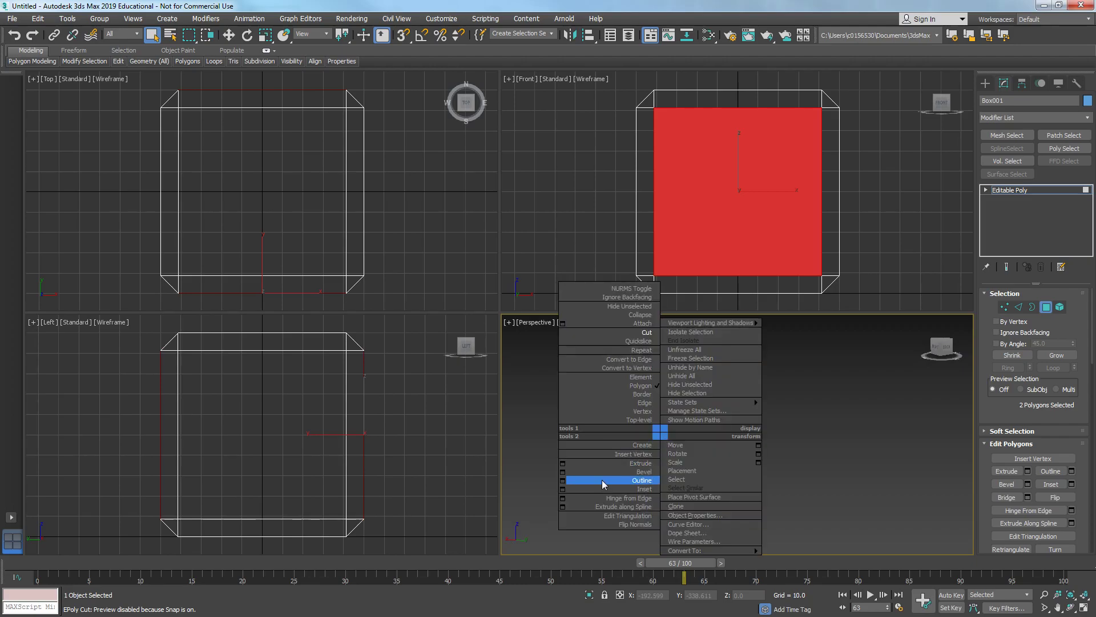
click(563, 489)
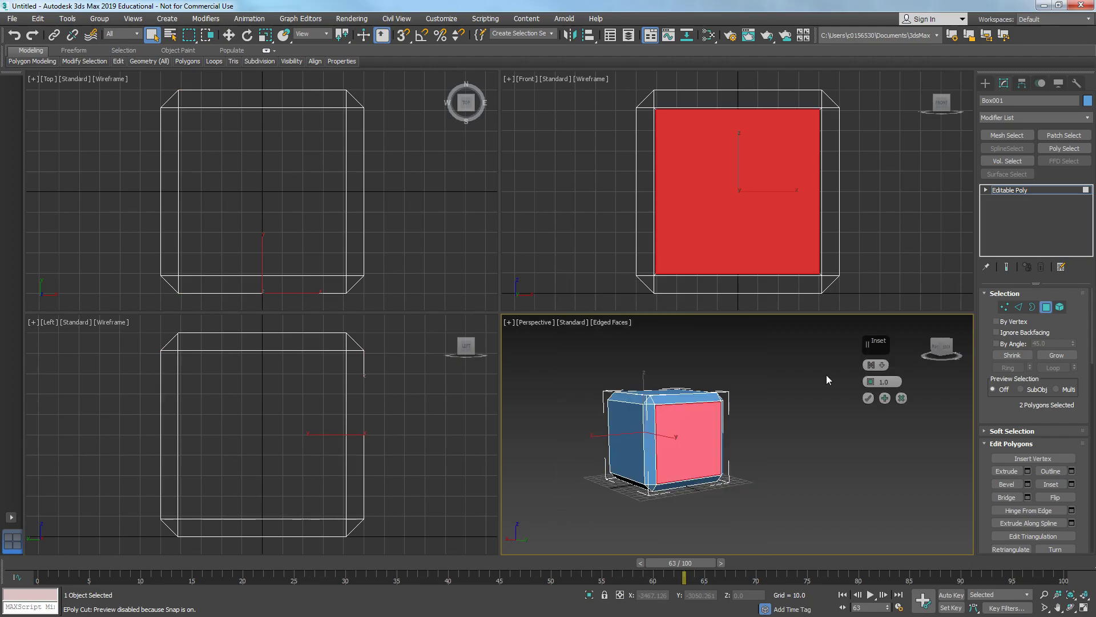
scroll(703, 421, up, 3)
scroll(703, 420, down, 3)
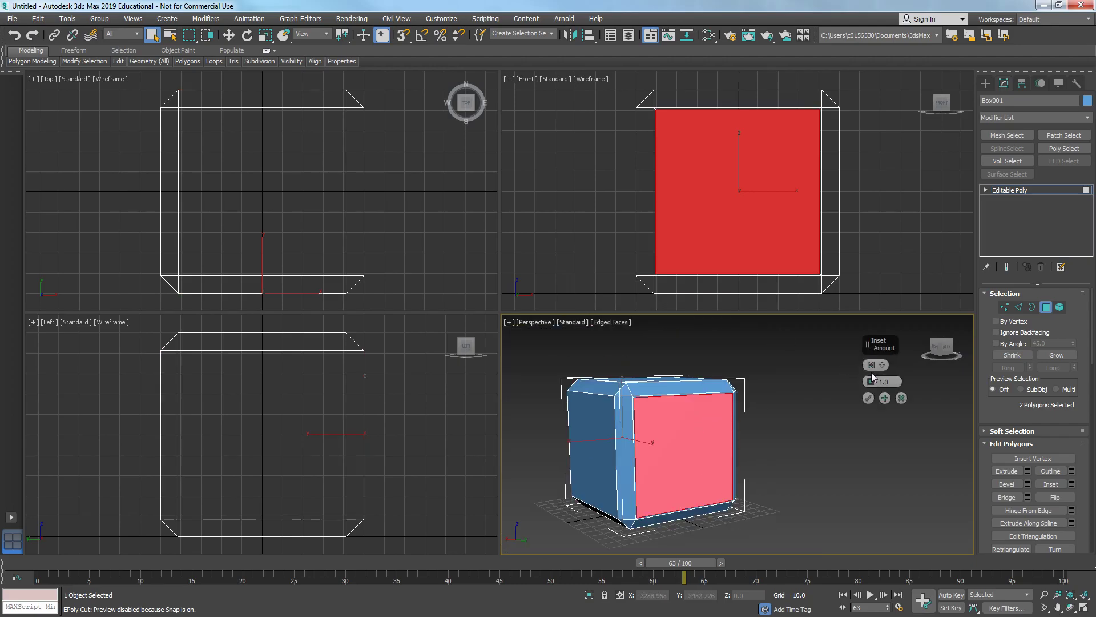
drag(872, 378, 872, 343)
alt+middle_drag(714, 434, 814, 429)
click(868, 398)
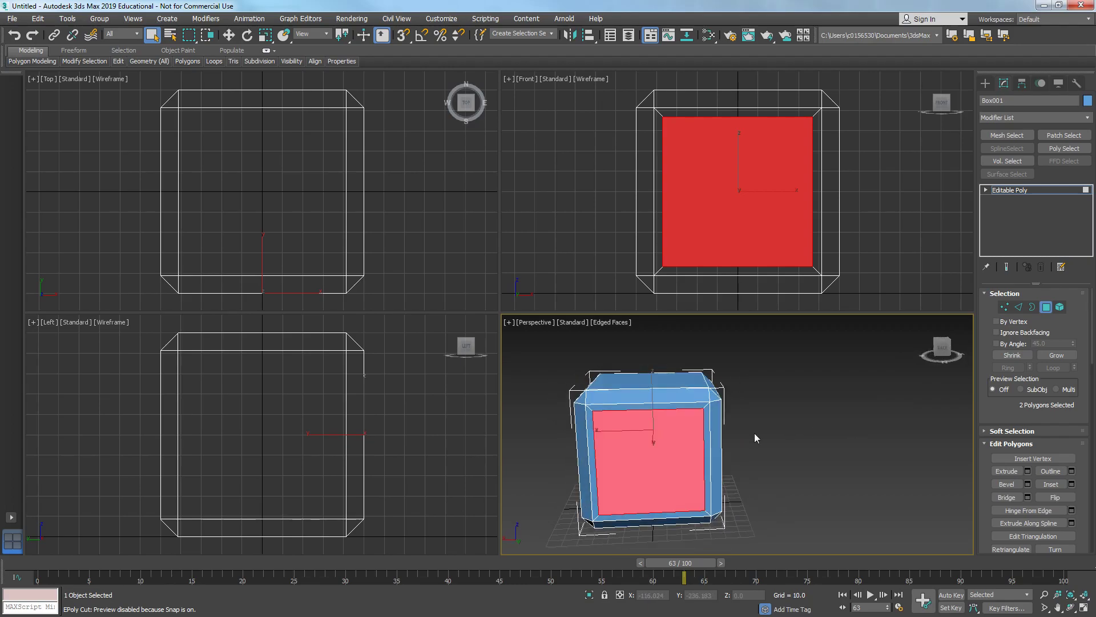
- Extrude the inset polygons inward to recess the front and back panels
right_click(751, 430)
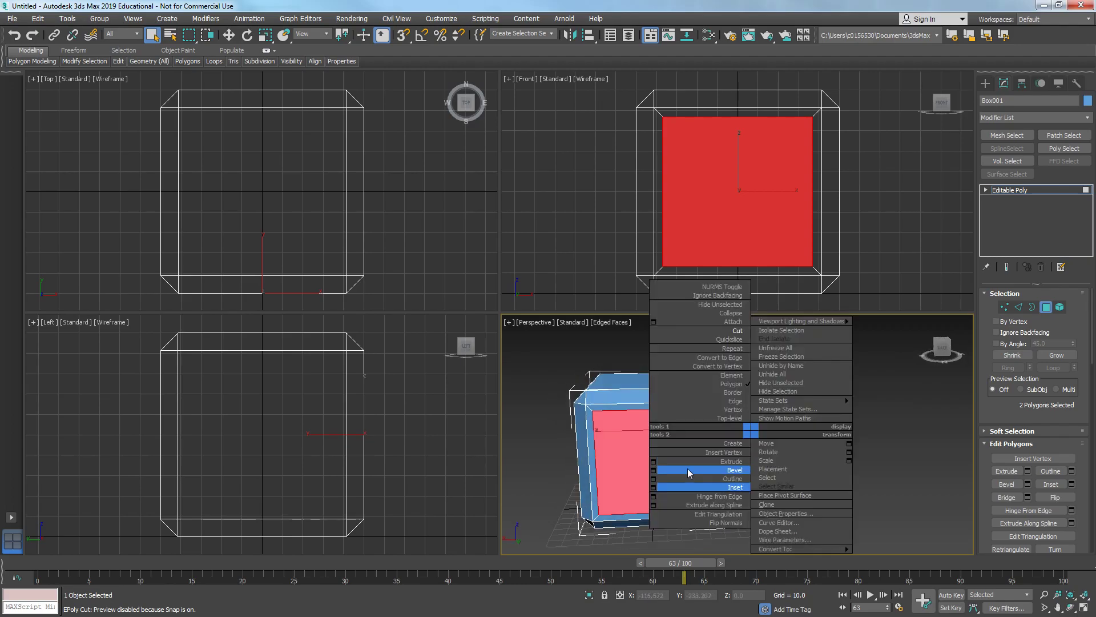
click(653, 461)
alt+middle_drag(653, 462, 594, 445)
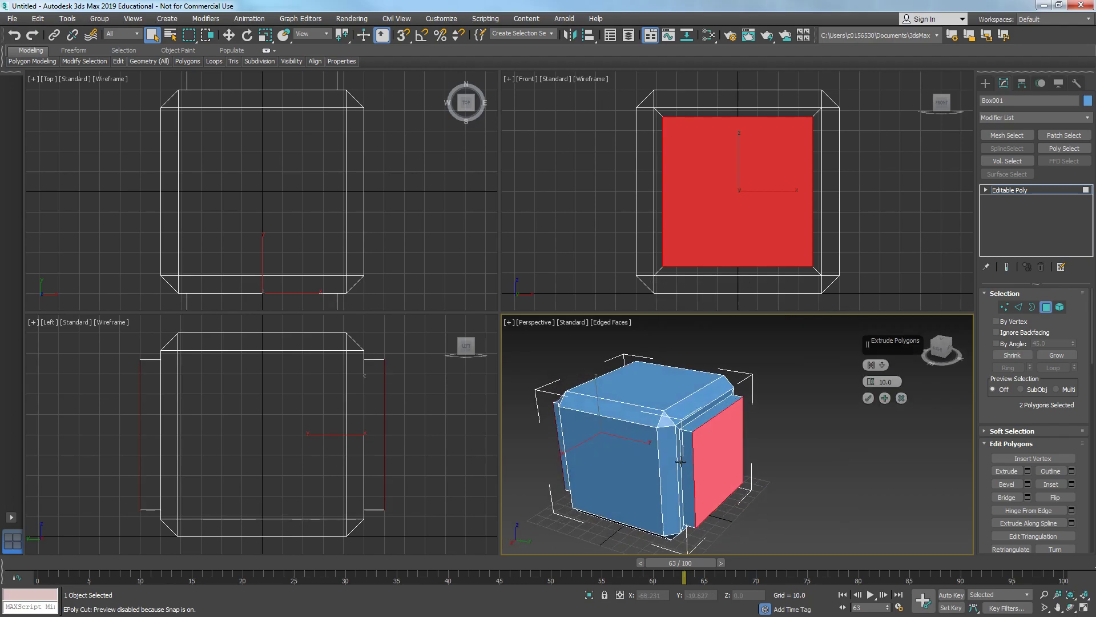
drag(881, 382, 879, 430)
alt+middle_drag(818, 474, 852, 386)
click(868, 398)
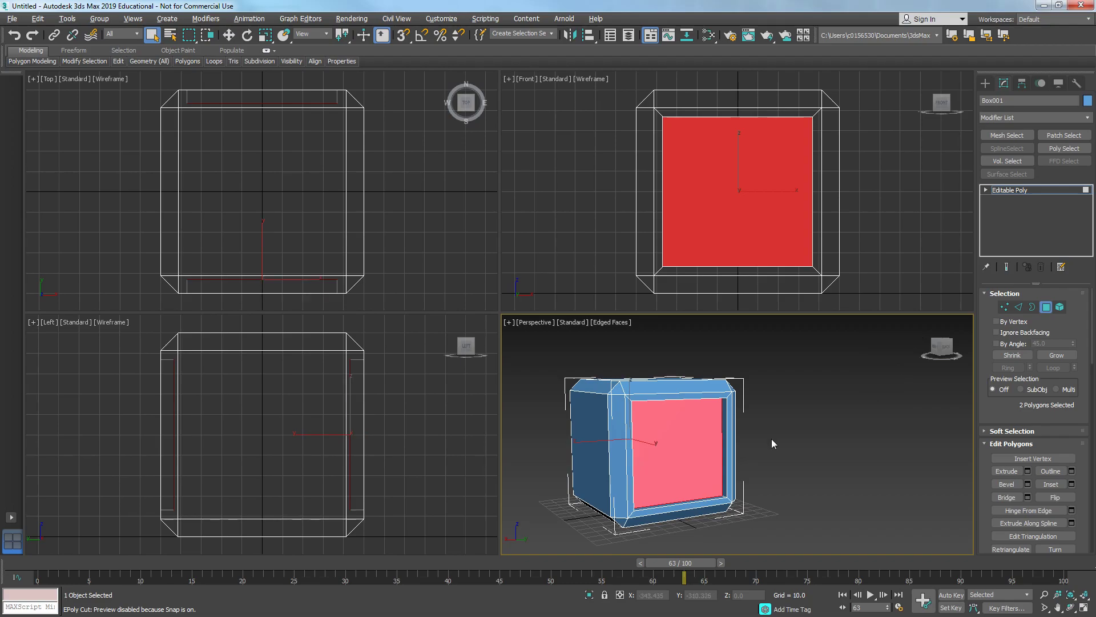
- Select the box's vertical side edges and connect them with new horizontal edges
alt+middle_drag(772, 439, 746, 436)
alt+middle_drag(671, 502, 689, 466)
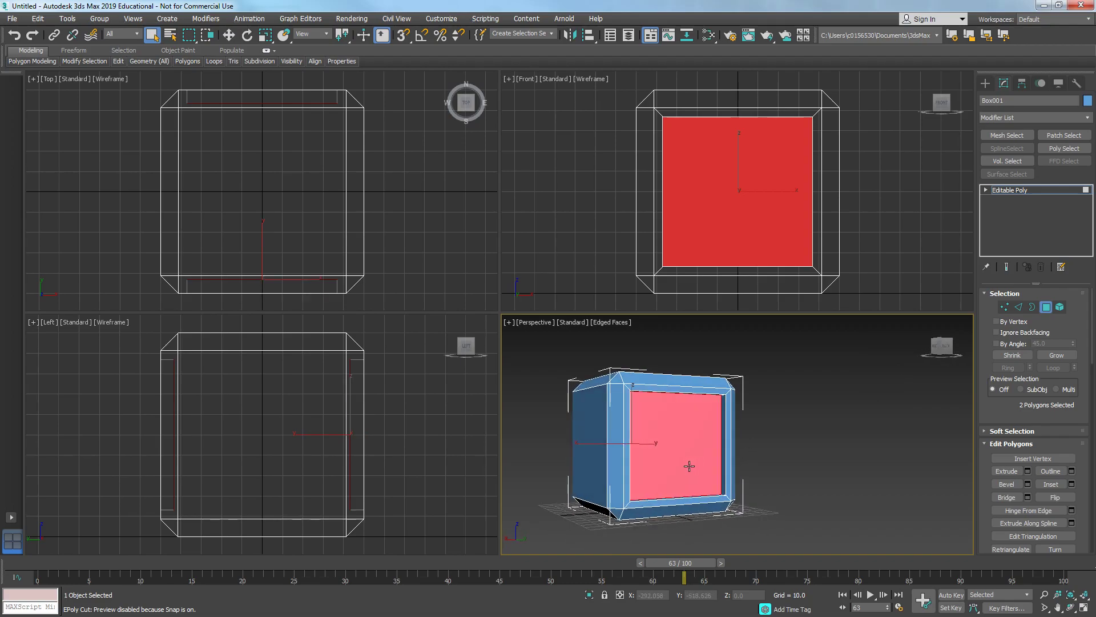
key(2)
drag(760, 435, 763, 435)
alt+middle_drag(808, 437, 743, 455)
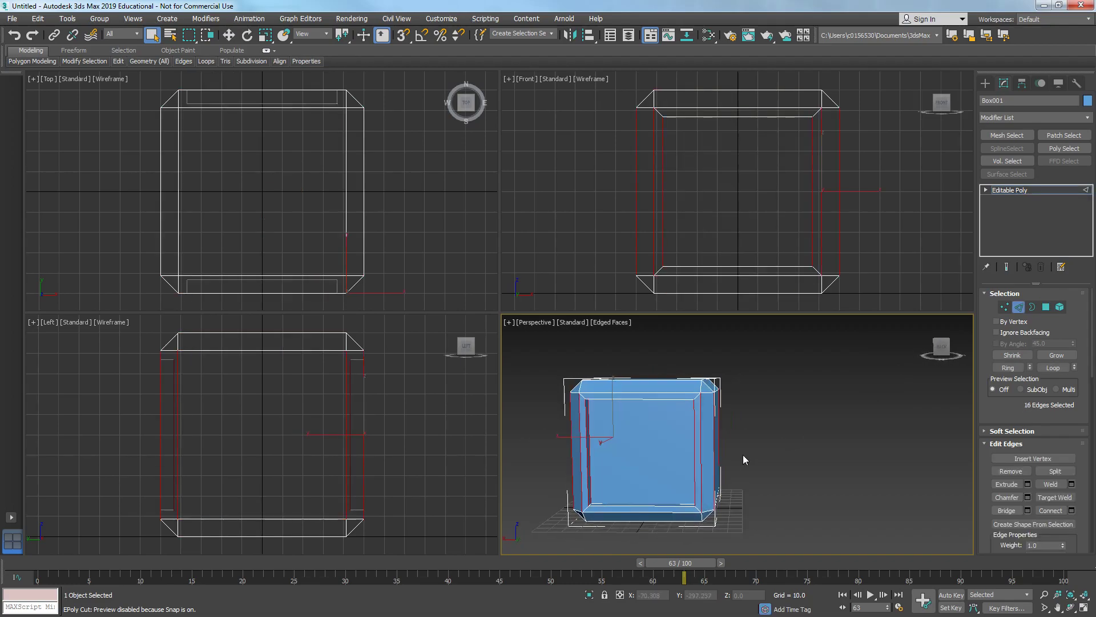
click(1071, 510)
drag(871, 365, 870, 359)
alt+middle_drag(604, 437, 797, 443)
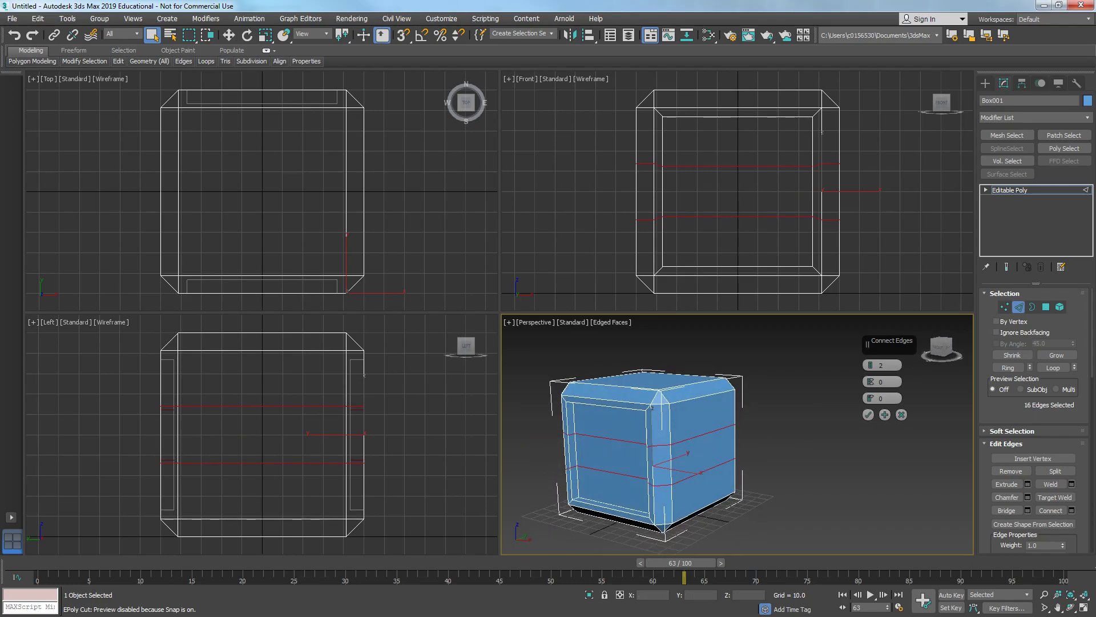
- Check the reference image for the position of the crate's horizontal bands
key(alt+Tab)
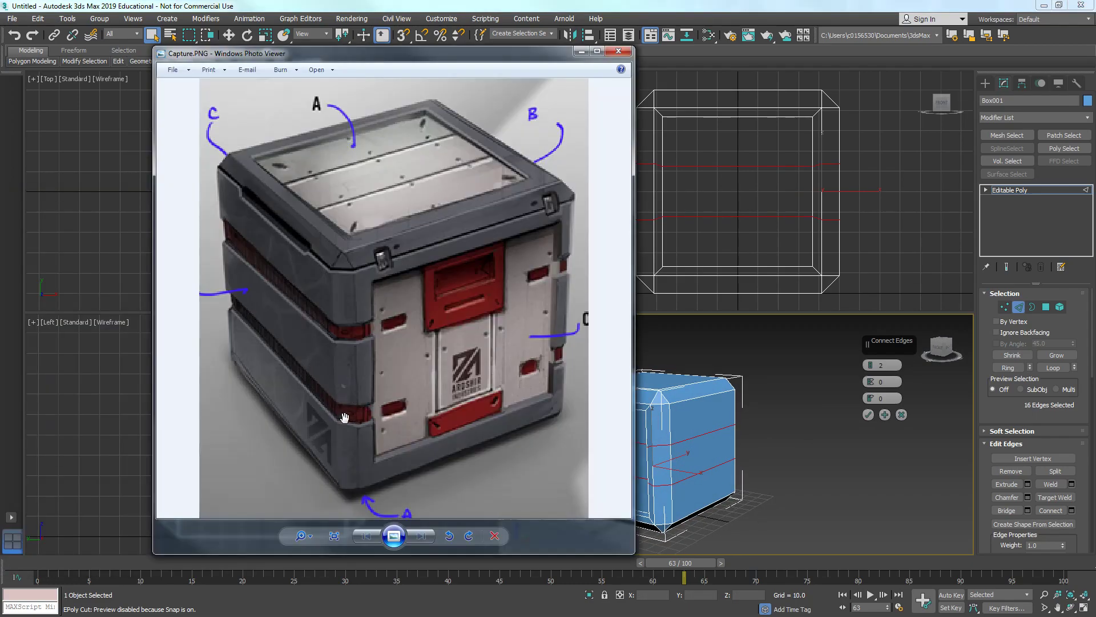
key(alt+F4)
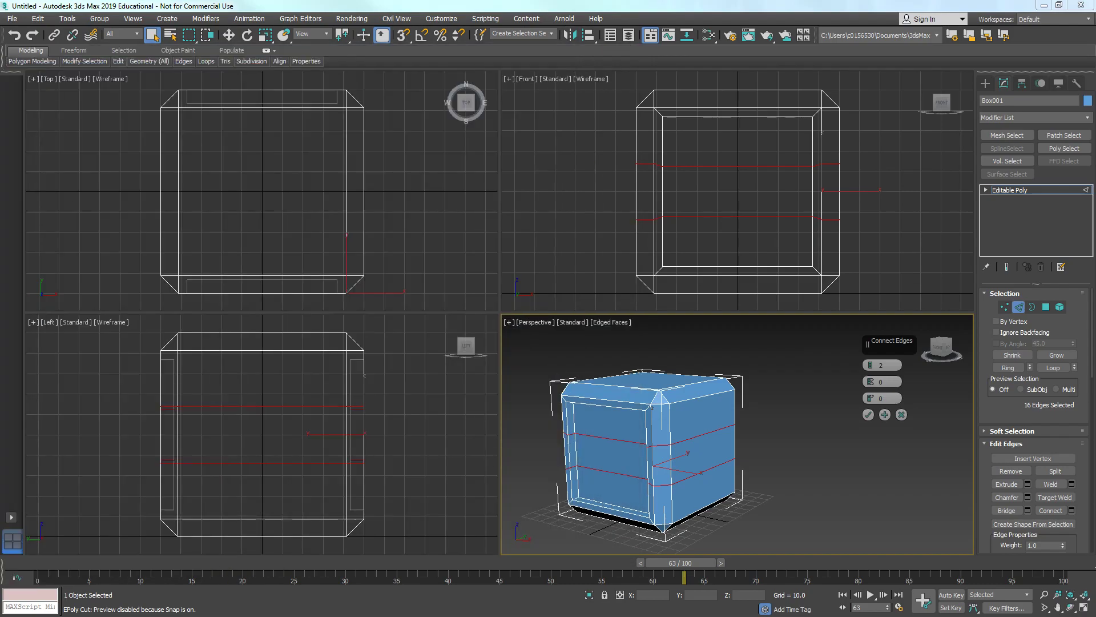
alt+middle_drag(772, 434, 725, 452)
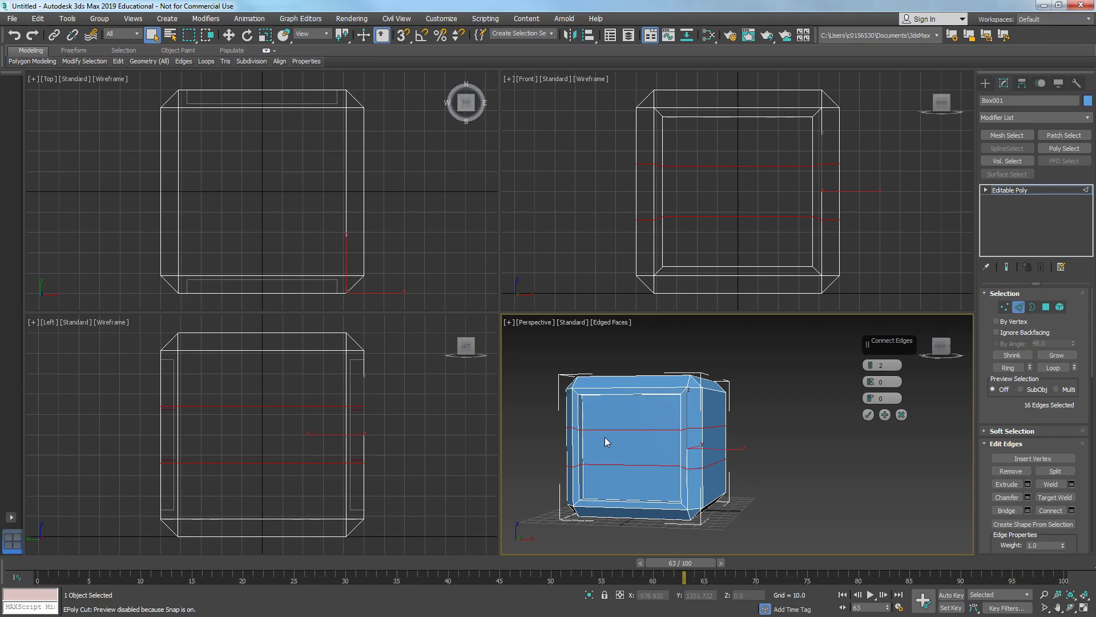
mouse_move(682, 438)
alt+middle_down()
mouse_move(706, 452)
mouse_move(681, 444)
alt+middle_up()
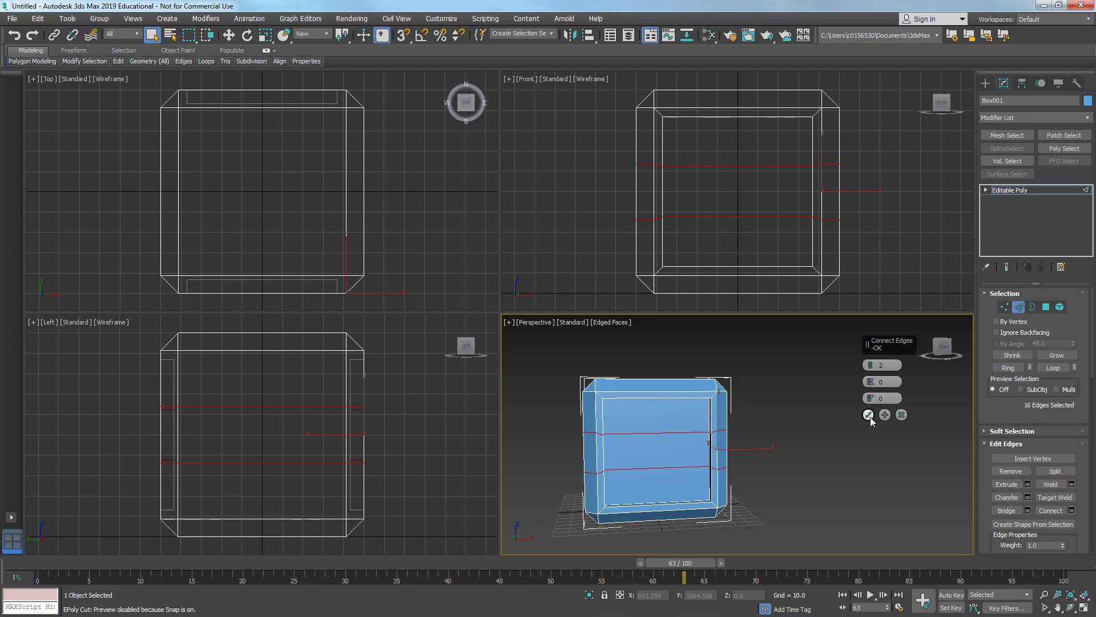
- Set the connection to 2 segments with a pinch of 45 and apply it
click(870, 364)
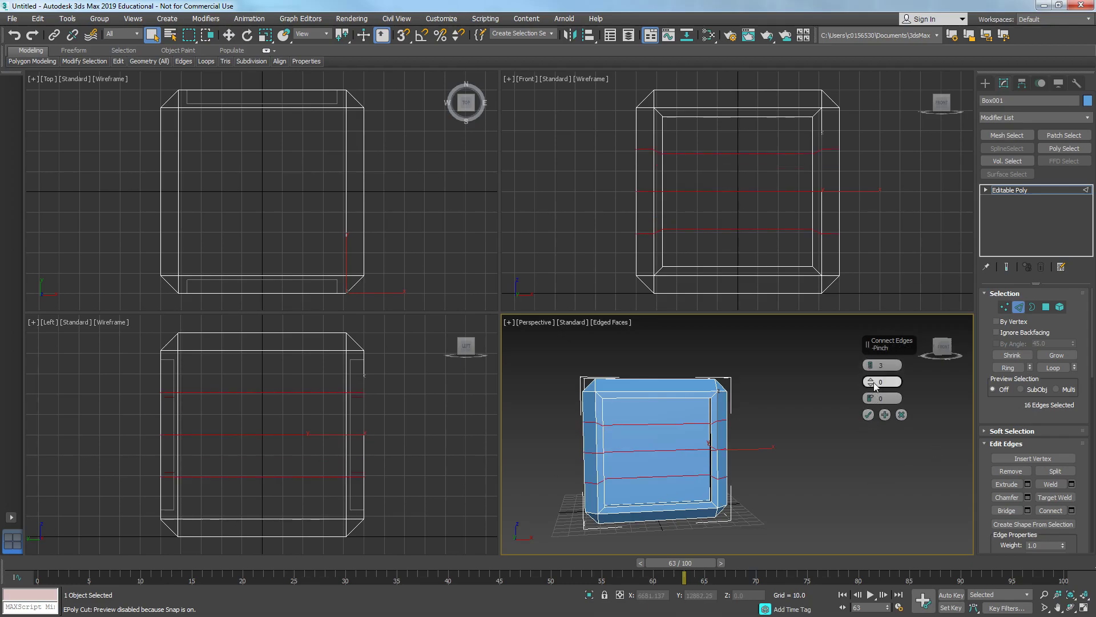
drag(873, 387, 871, 368)
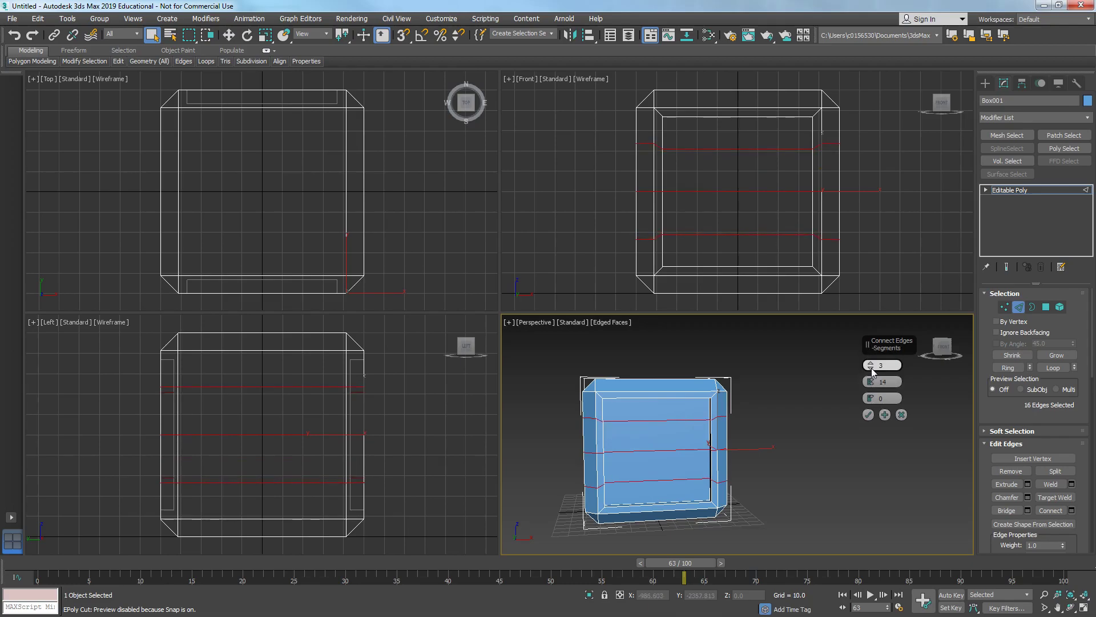
click(871, 368)
click(872, 363)
text(2)
key(Return)
drag(871, 382, 879, 309)
drag(878, 401, 880, 403)
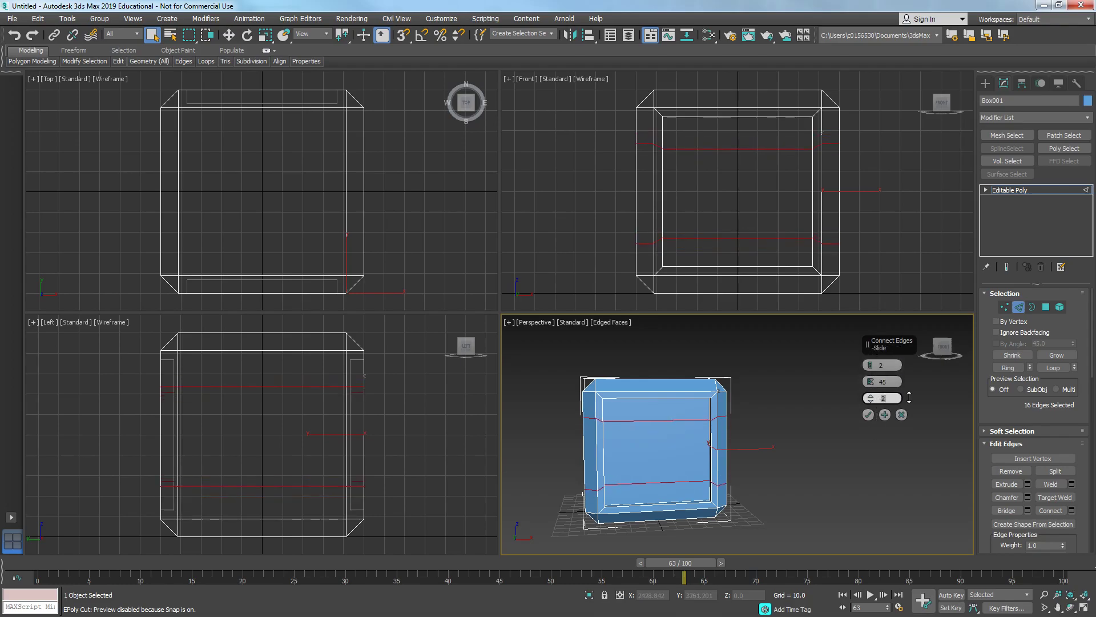
key(Return)
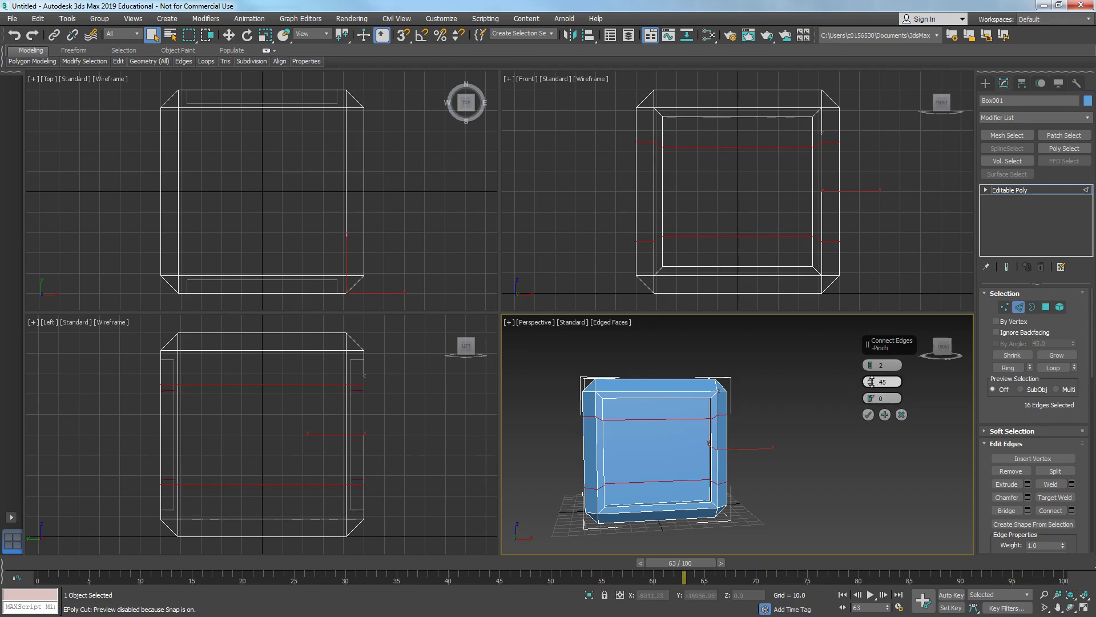
click(868, 414)
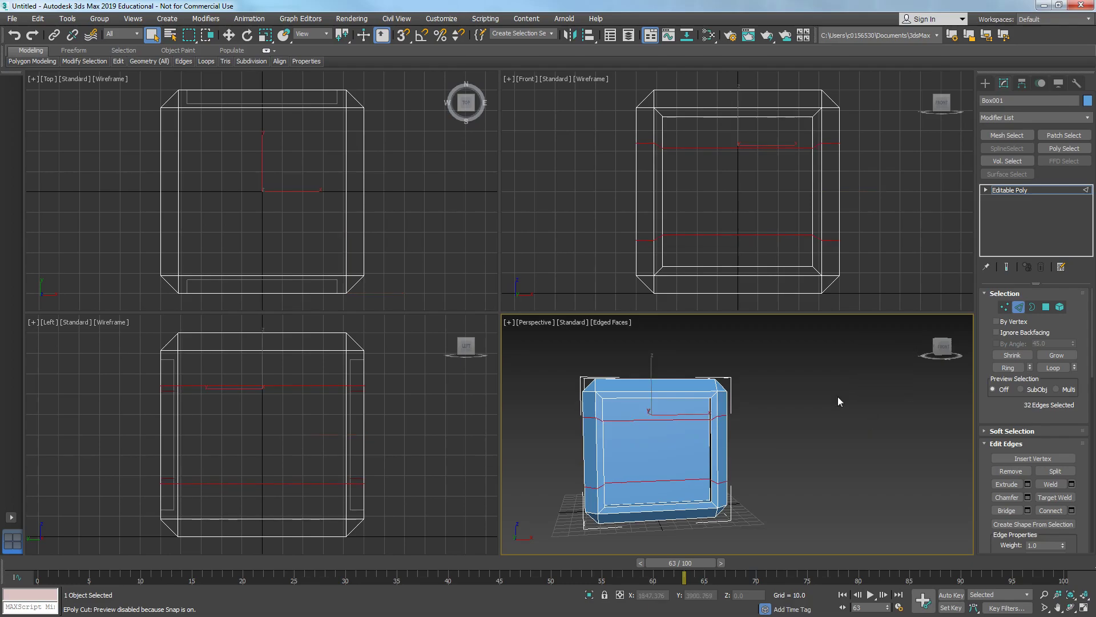
- Select the upper connected edge loop and activate the Scale tool
click(717, 150)
click(717, 150)
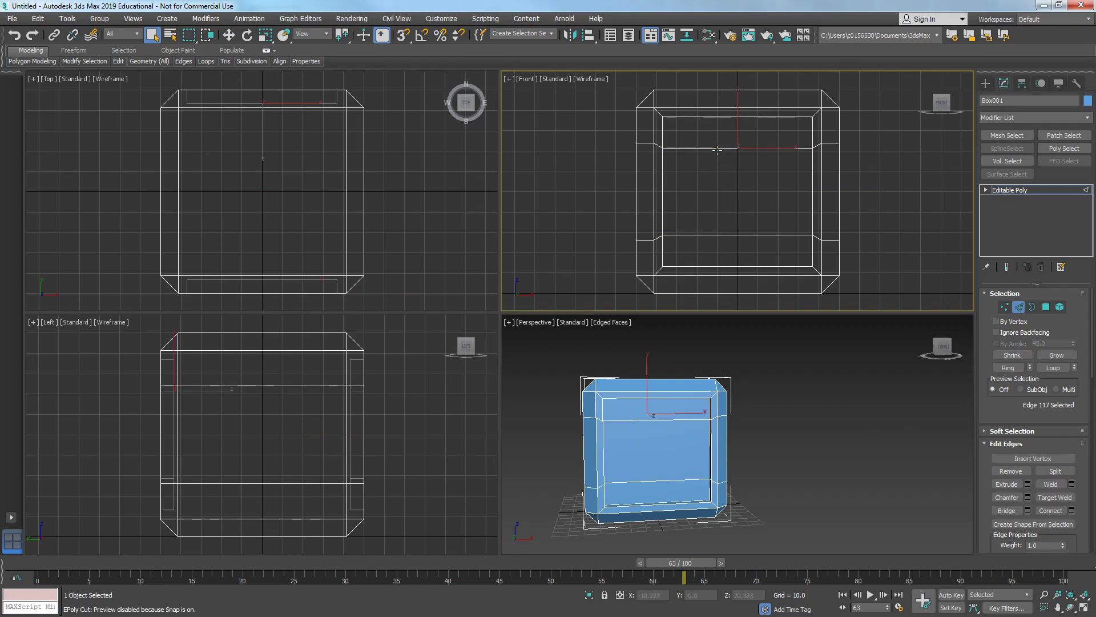
double_click(717, 150)
alt+middle_drag(743, 348, 694, 374)
key(r)
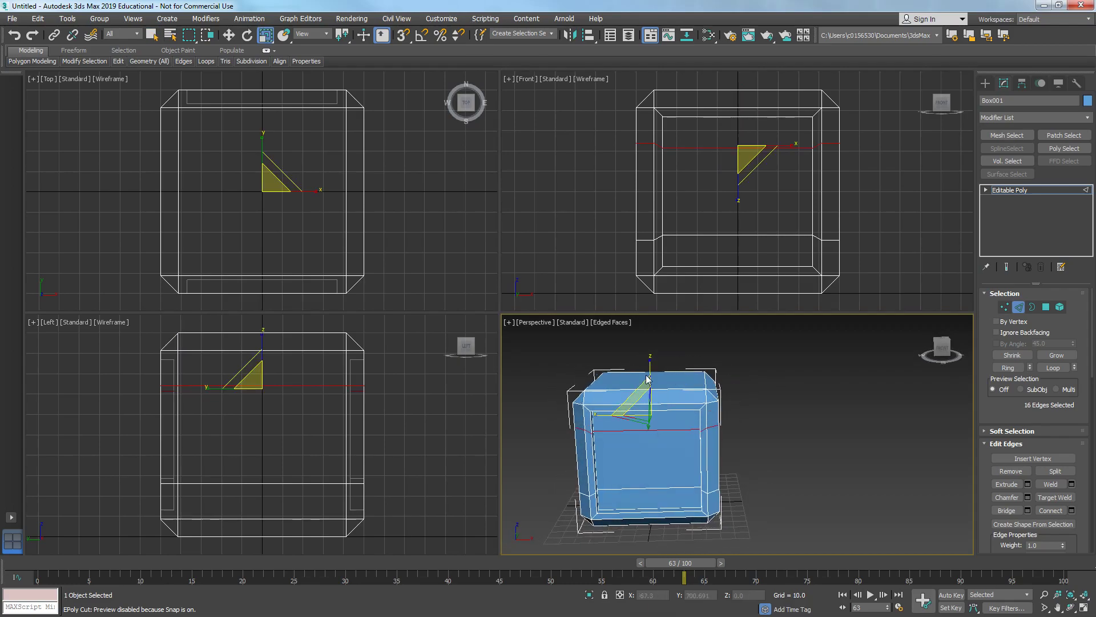
scroll(653, 370, down, 3)
middle_drag(625, 487, 759, 506)
scroll(760, 506, up, 3)
middle_drag(815, 441, 753, 523)
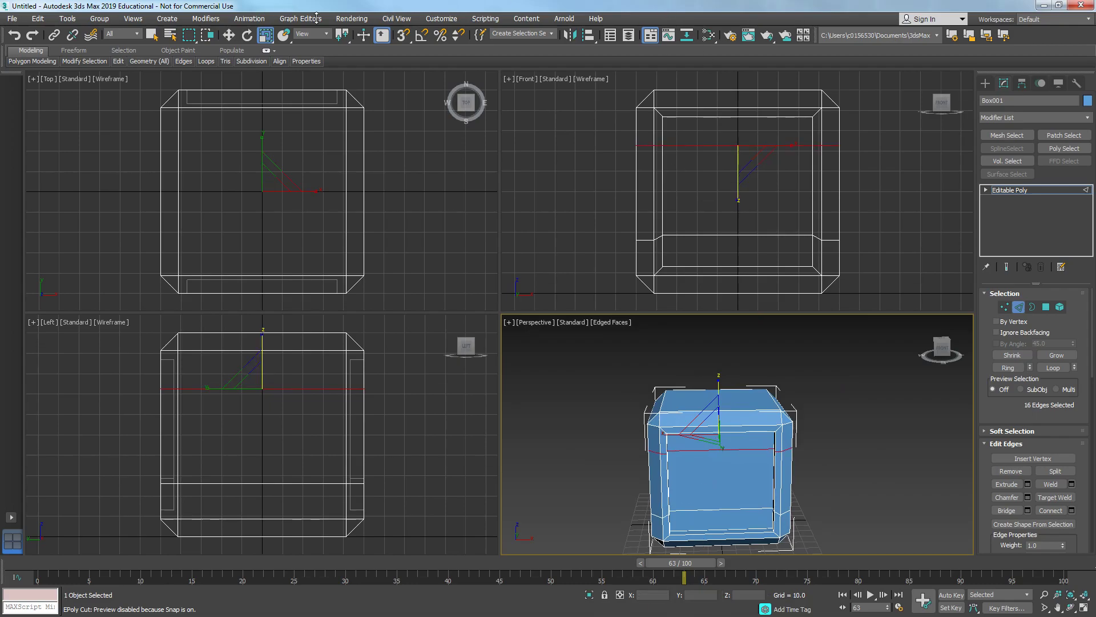
- Switch the transform center and try scaling the lower edge loop in the front view
drag(342, 36, 341, 70)
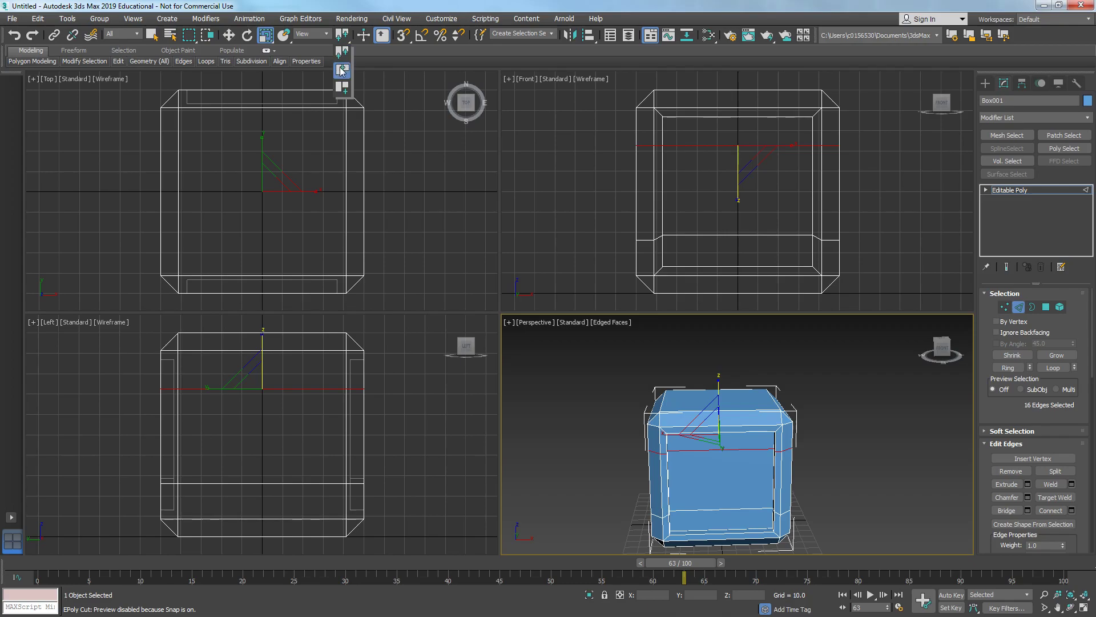
click(754, 236)
double_click(716, 236)
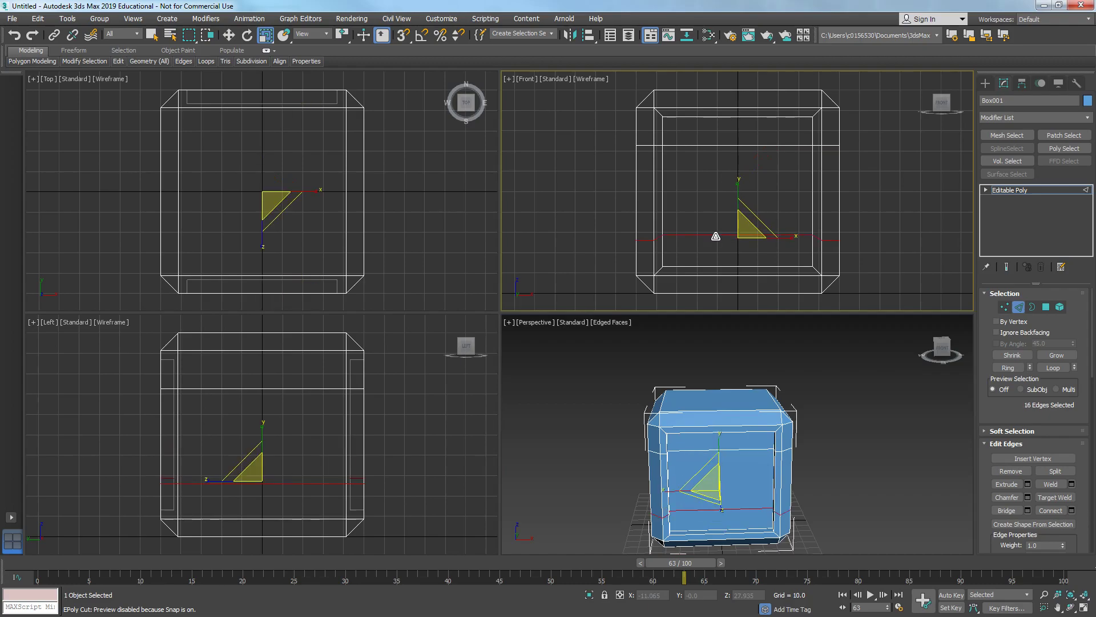
drag(736, 204, 743, 252)
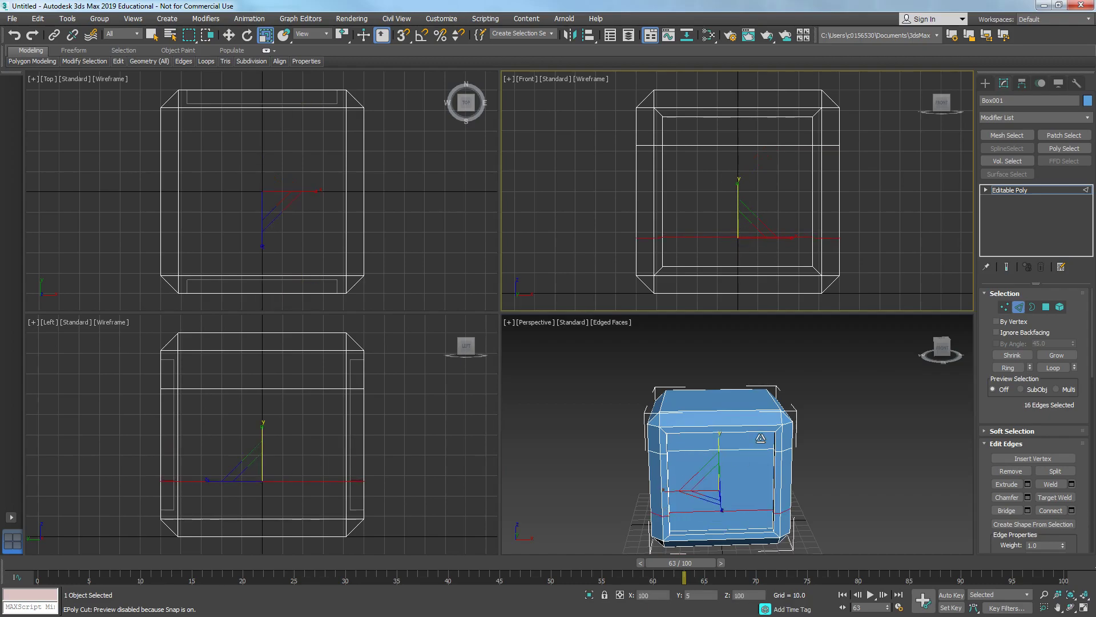
alt+middle_drag(804, 552, 763, 454)
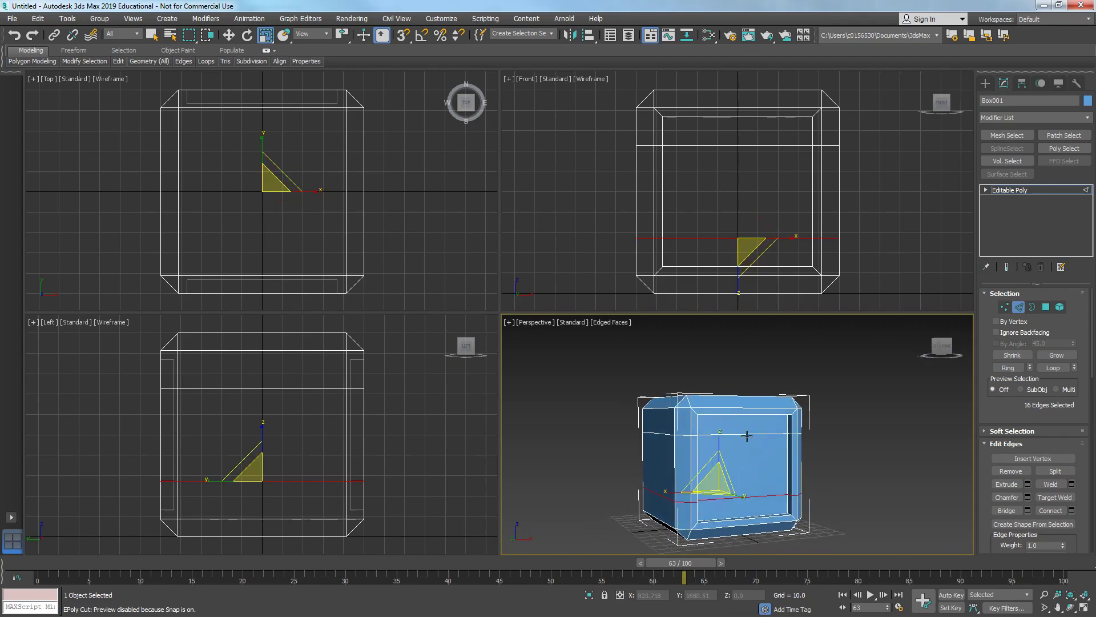
- Reposition the upper and lower band edge loops on the crate with the Move tool
double_click(747, 436)
key(w)
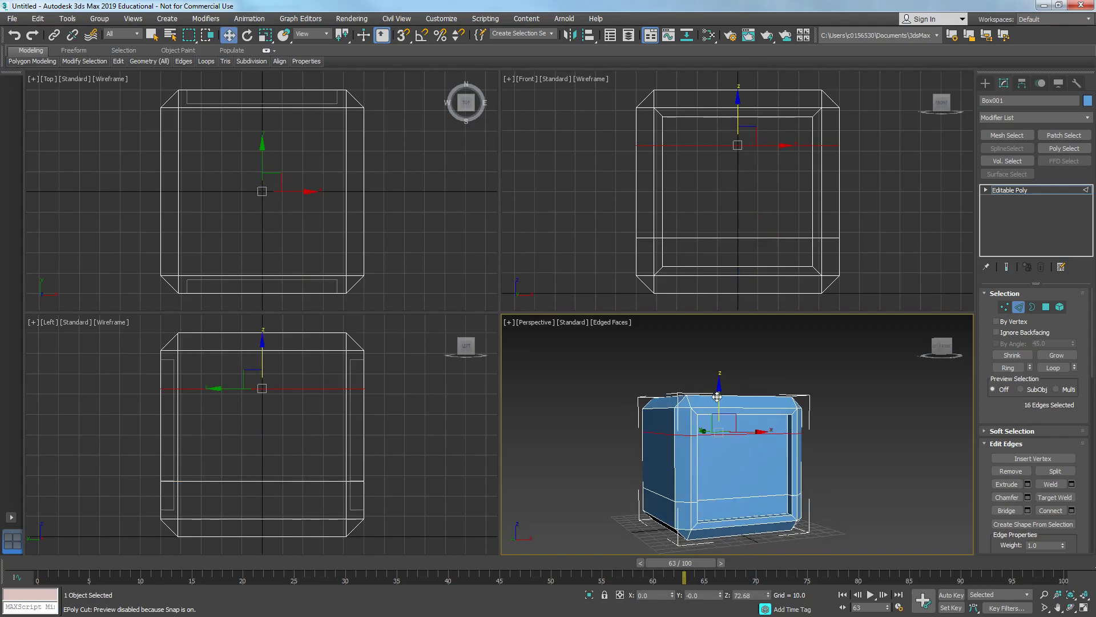
drag(721, 398, 728, 498)
double_click(727, 498)
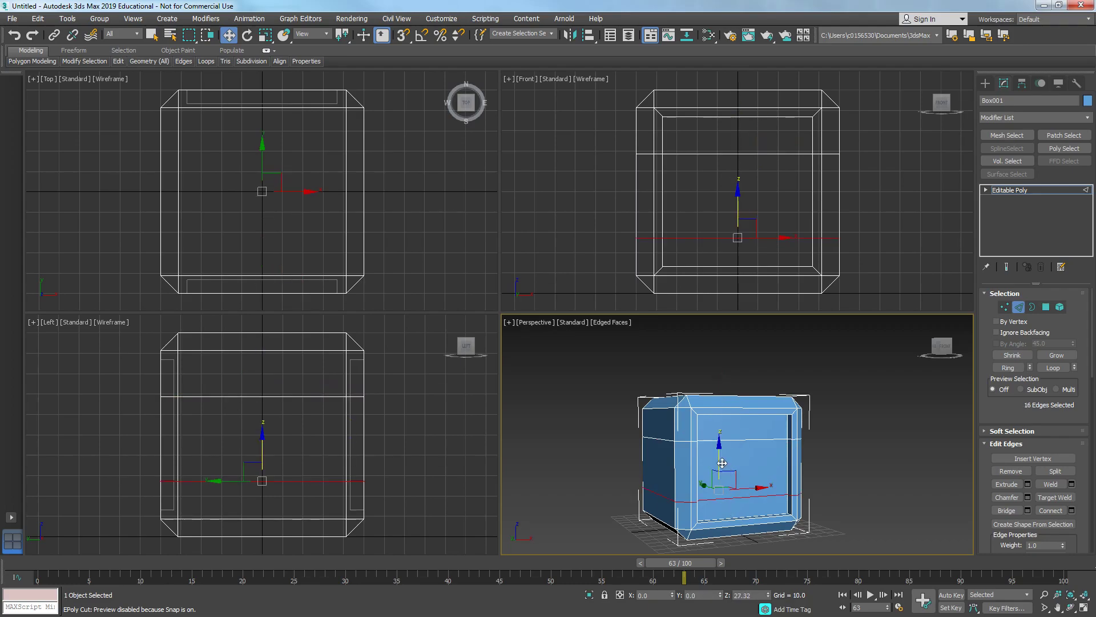
double_click(734, 439)
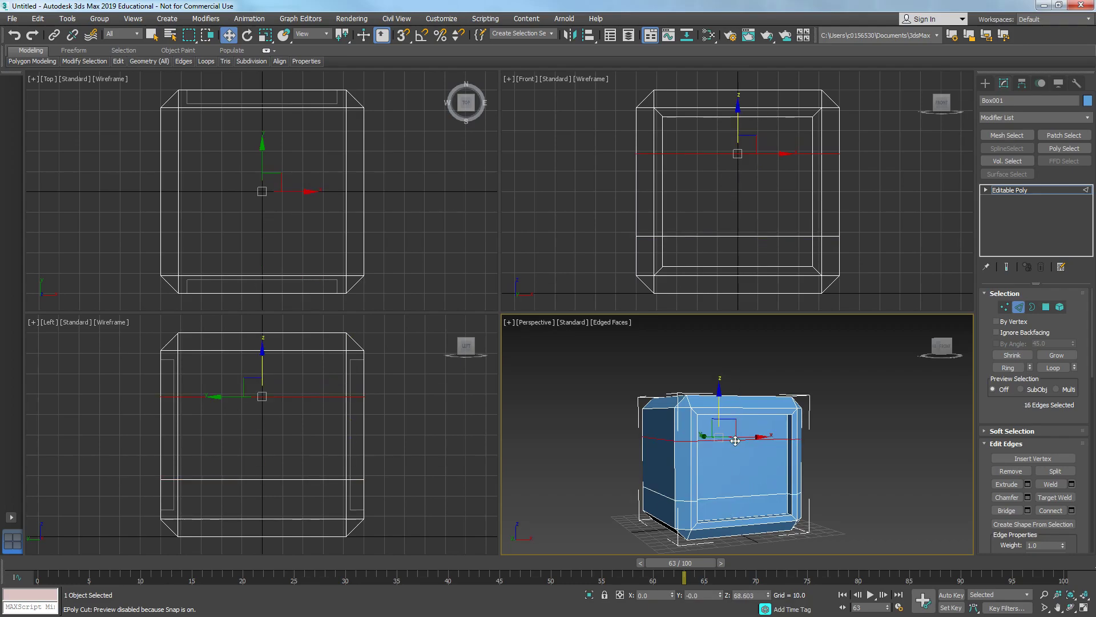
drag(720, 412, 721, 418)
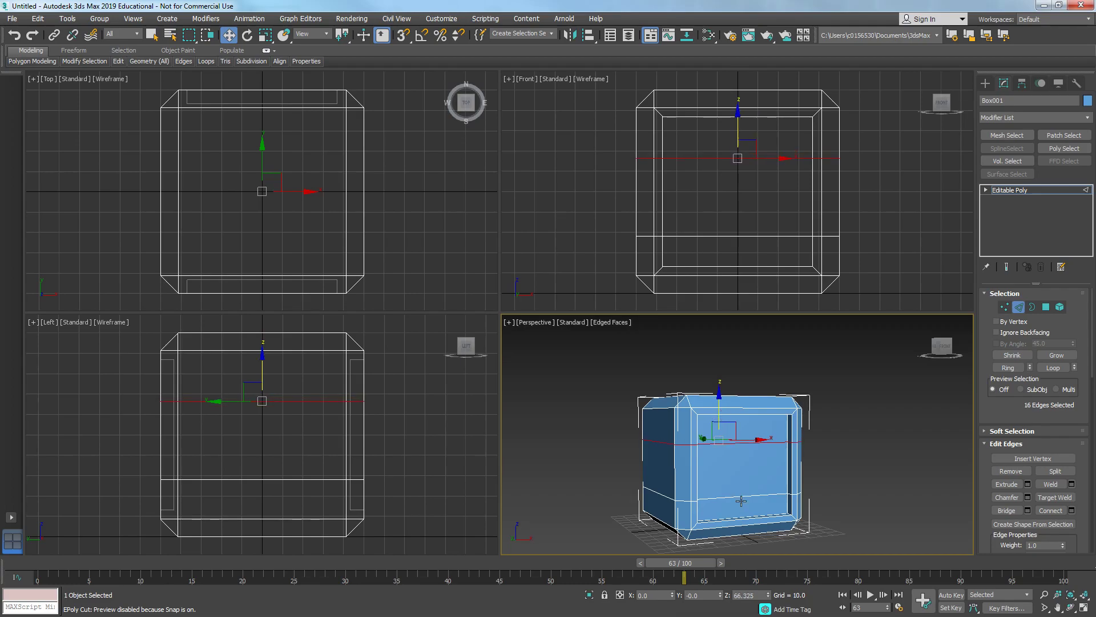
- Select both band edge loops and chamfer them with an edge chamfer amount of 2.406
ctrl+double_click(740, 497)
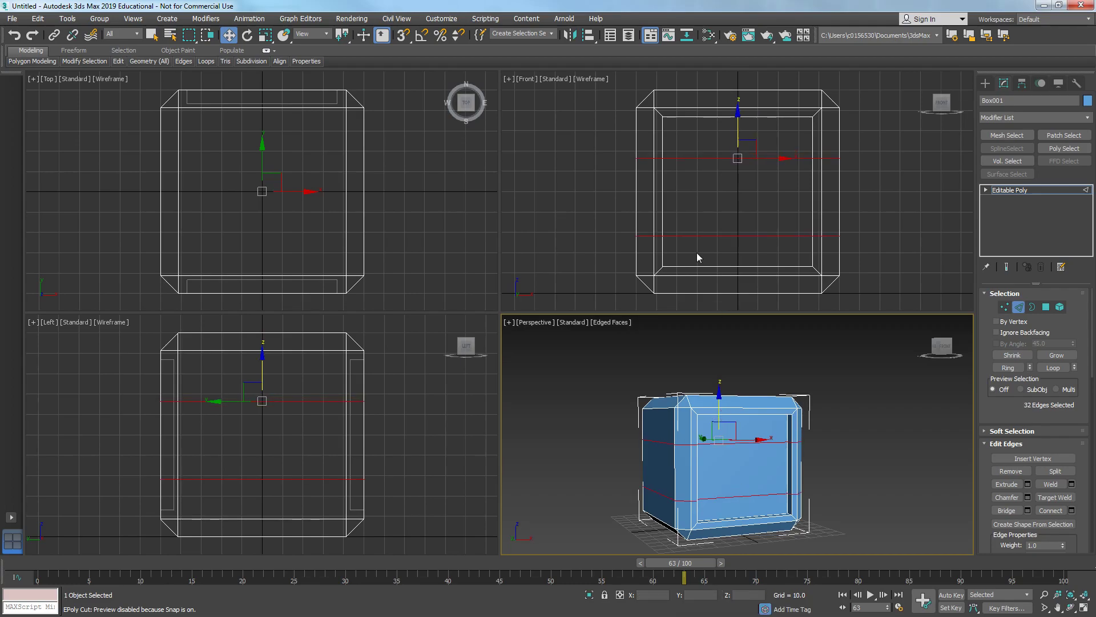
drag(699, 149, 716, 180)
alt+drag(745, 253, 746, 253)
right_click(733, 415)
right_click(693, 445)
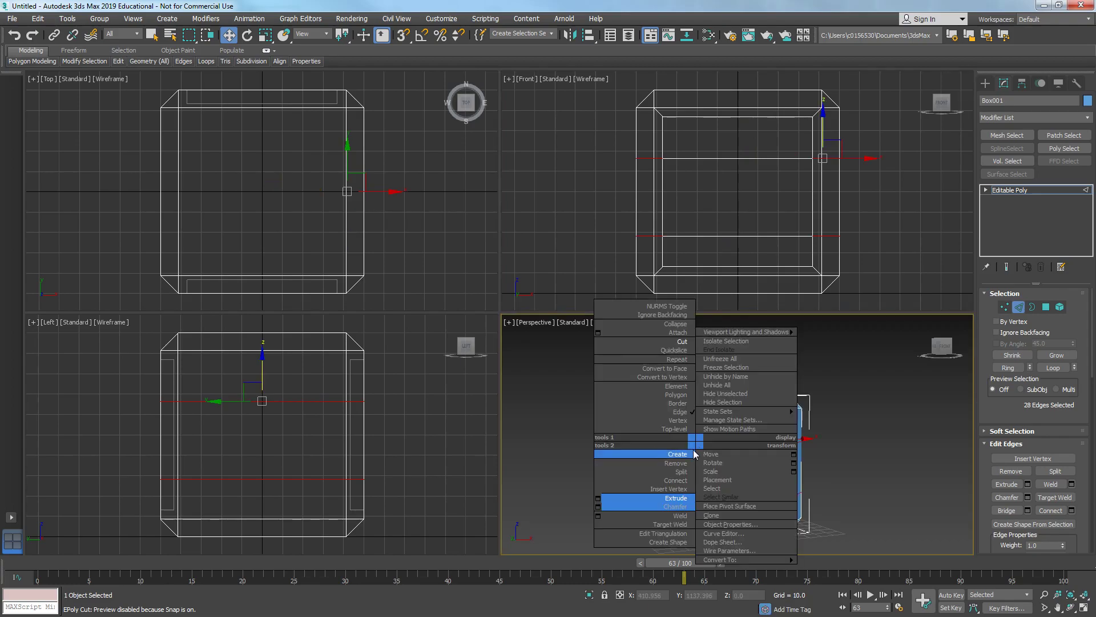
click(597, 506)
alt+middle_drag(605, 487, 709, 458)
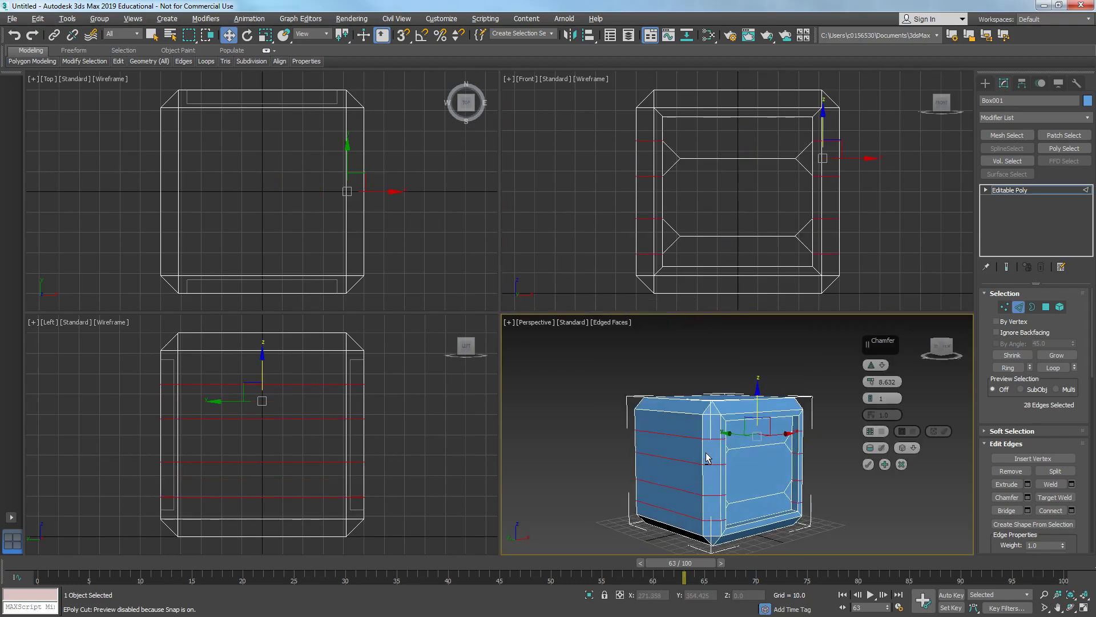
drag(871, 381, 874, 404)
alt+middle_drag(839, 407, 713, 360)
middle_click(713, 166)
ctrl+drag(711, 151, 738, 245)
mouse_move(746, 468)
alt+middle_down()
mouse_move(753, 482)
mouse_move(848, 495)
mouse_move(742, 486)
mouse_move(758, 490)
mouse_move(761, 470)
alt+middle_up()
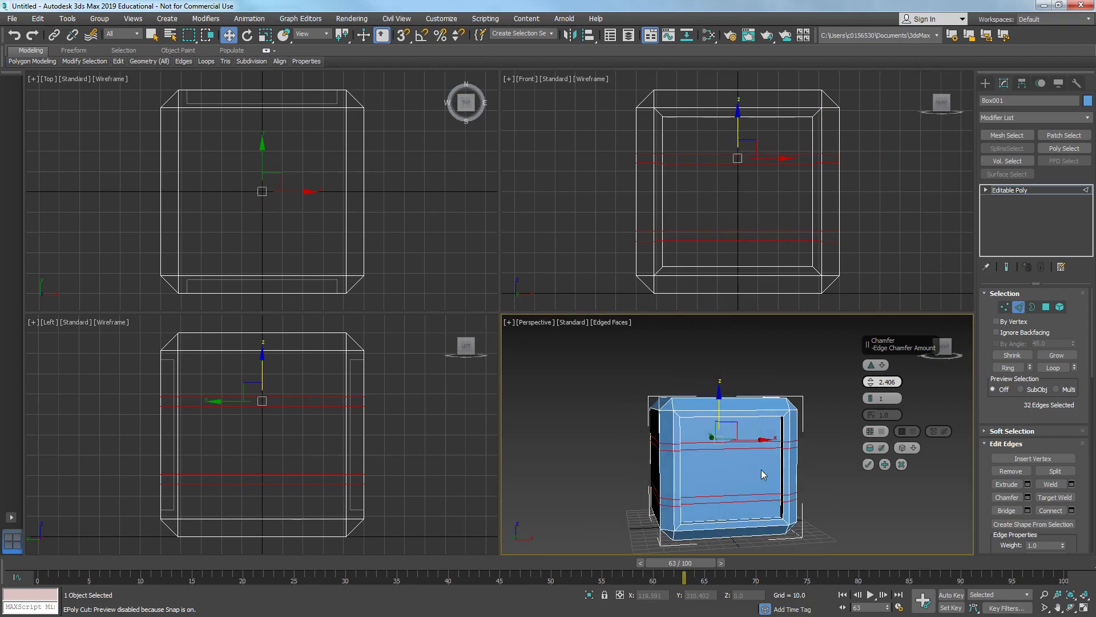
- Compare the chamfered bands with the reference image and confirm the chamfer
drag(0, 48, 323, 45)
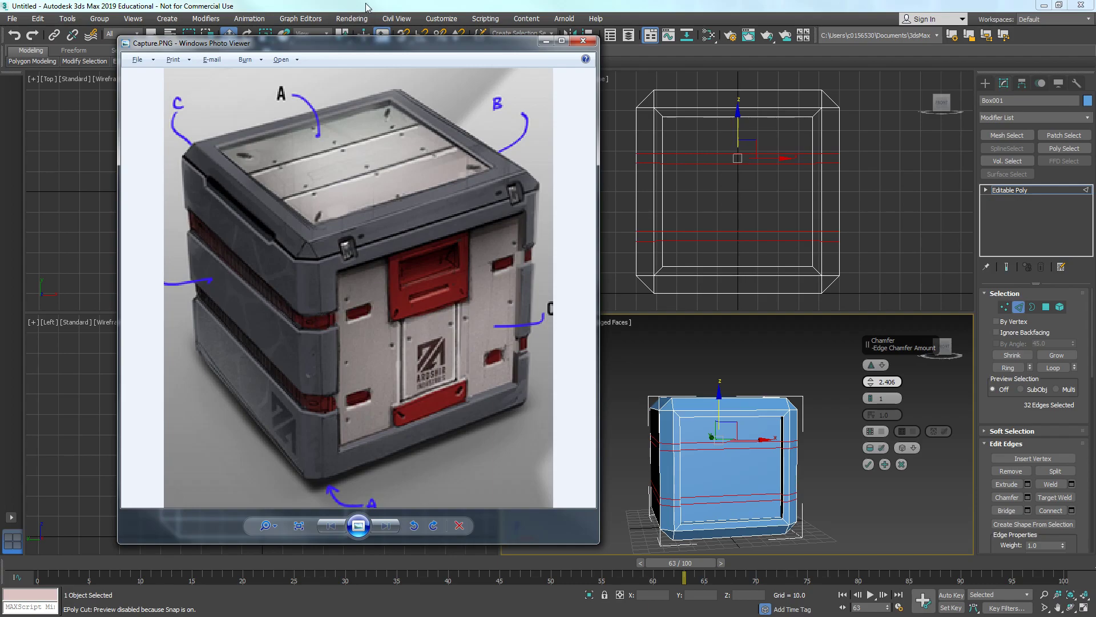
drag(421, 48, 328, 57)
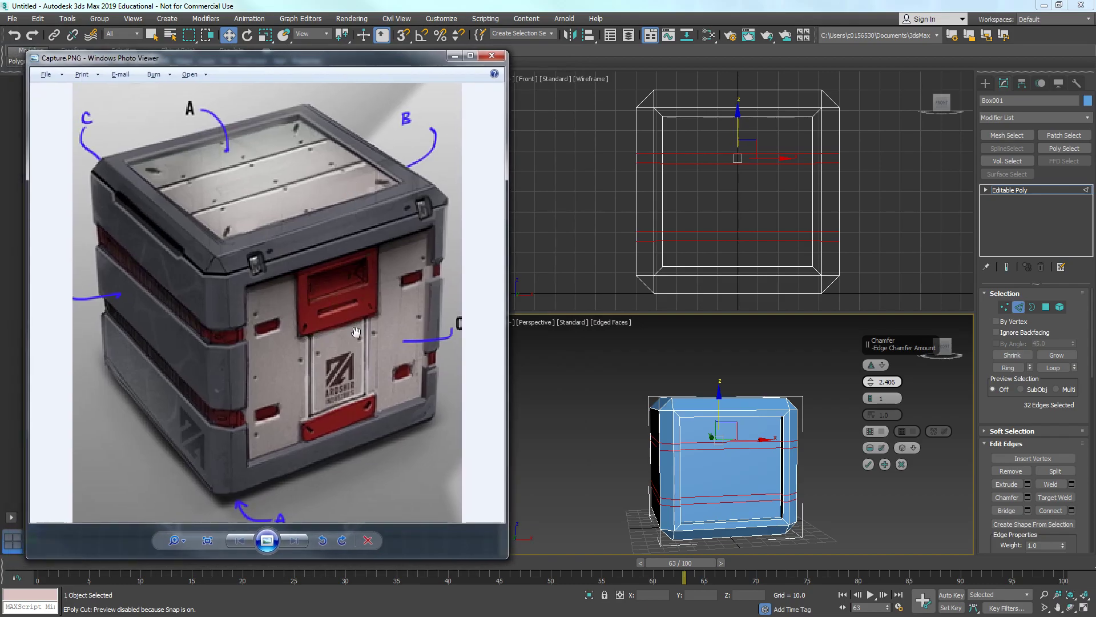
drag(404, 58, 538, 59)
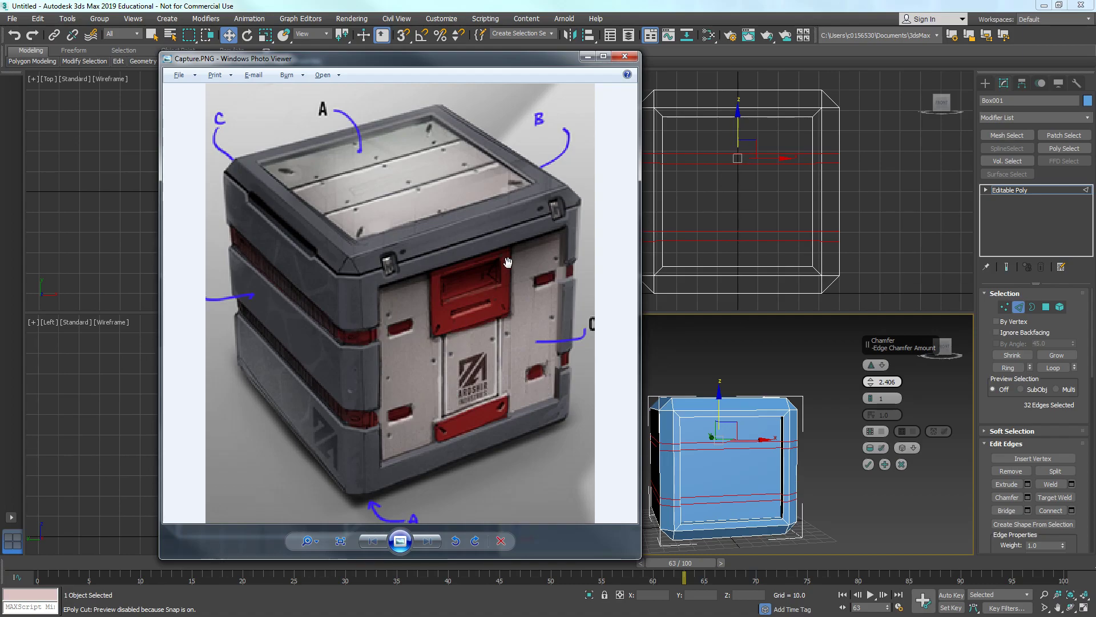
click(585, 57)
mouse_move(717, 457)
alt+middle_down()
mouse_move(805, 461)
mouse_move(706, 464)
alt+middle_up()
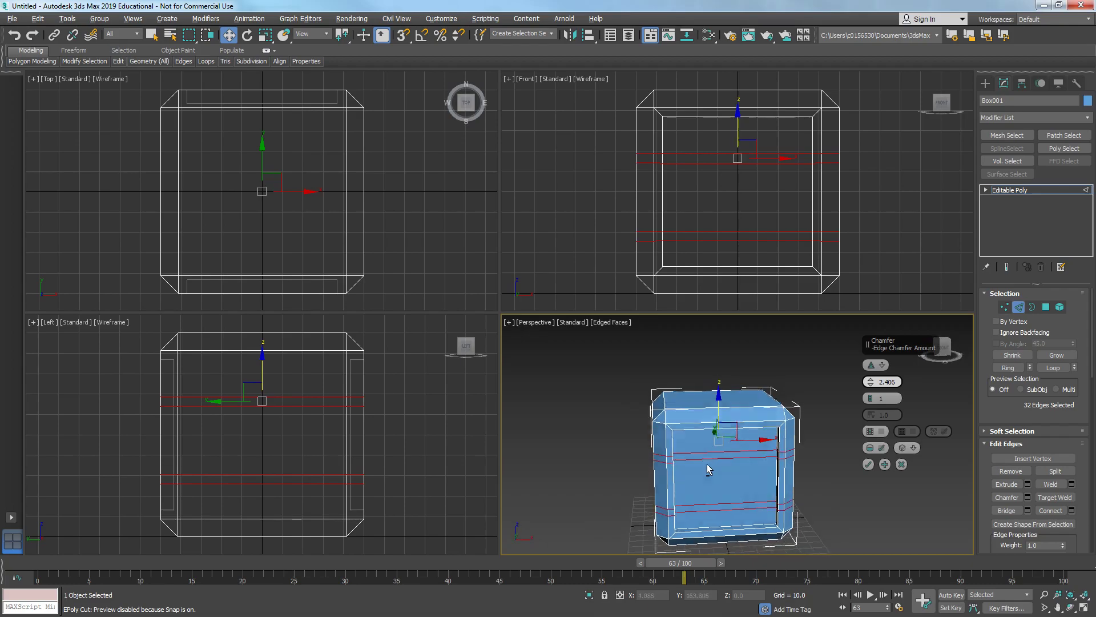
click(869, 464)
- Switch to polygon mode and select the chamfered band polygon loops all around the crate
alt+middle_drag(765, 436, 645, 405)
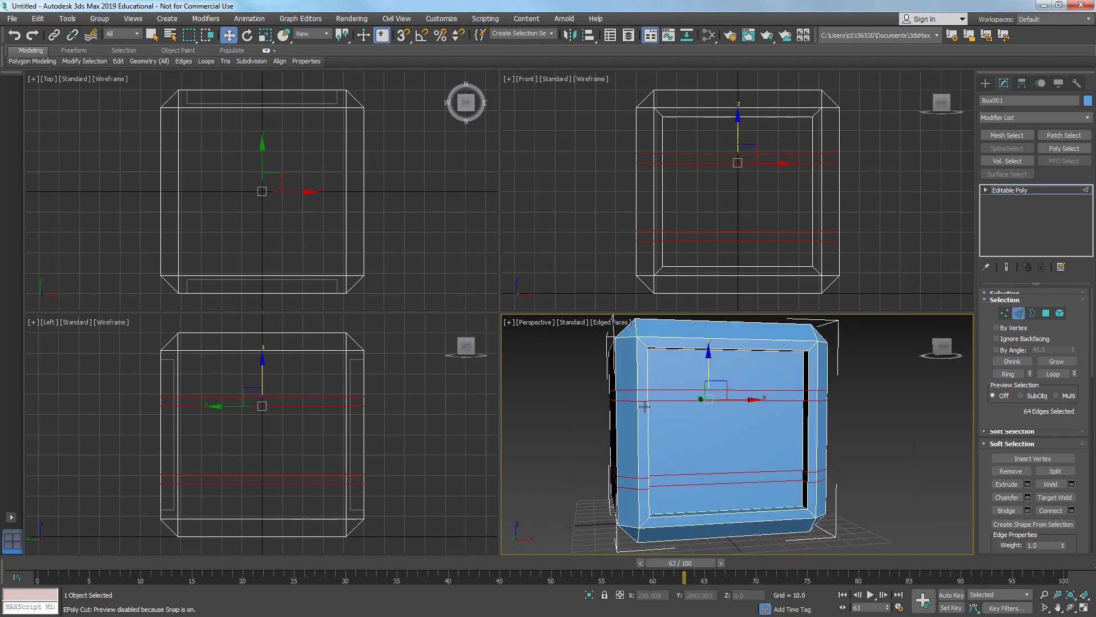
key(4)
click(624, 396)
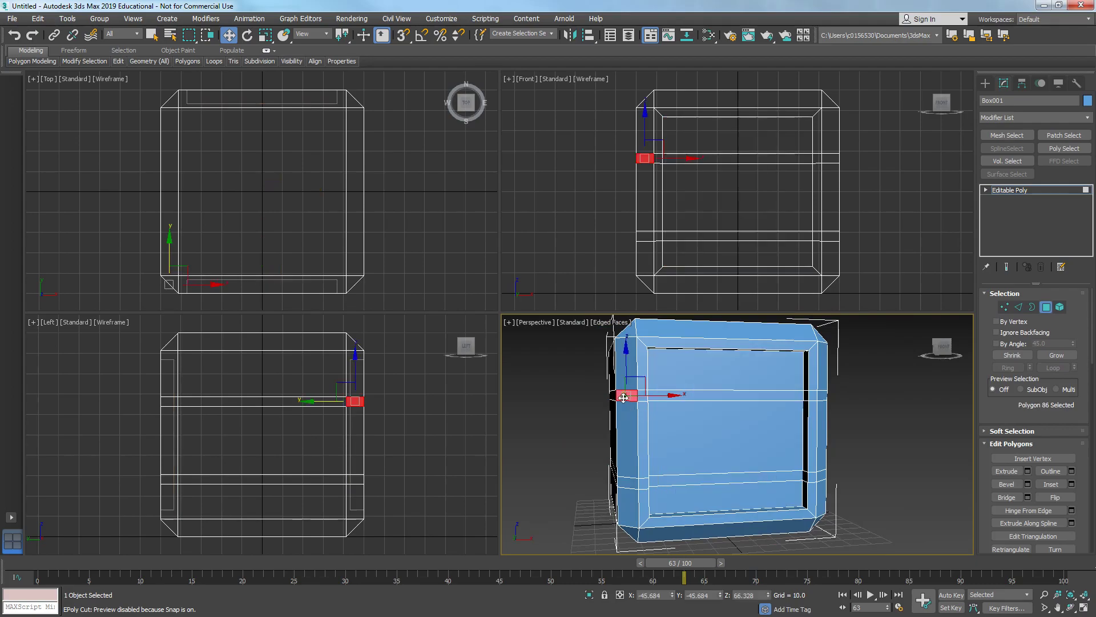
shift+click(634, 397)
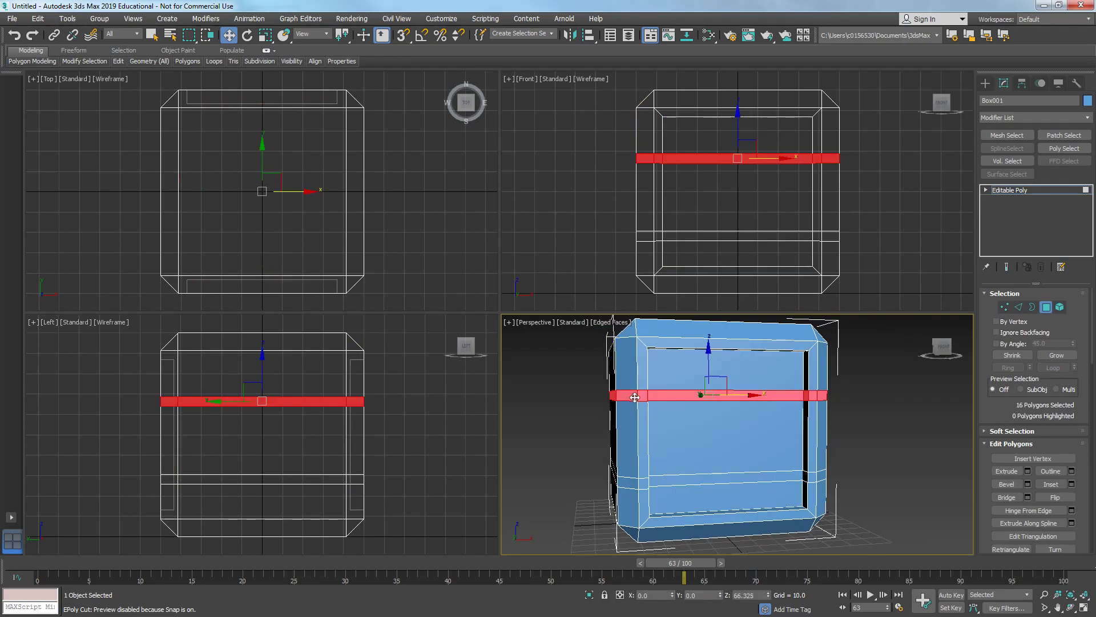
ctrl+click(628, 483)
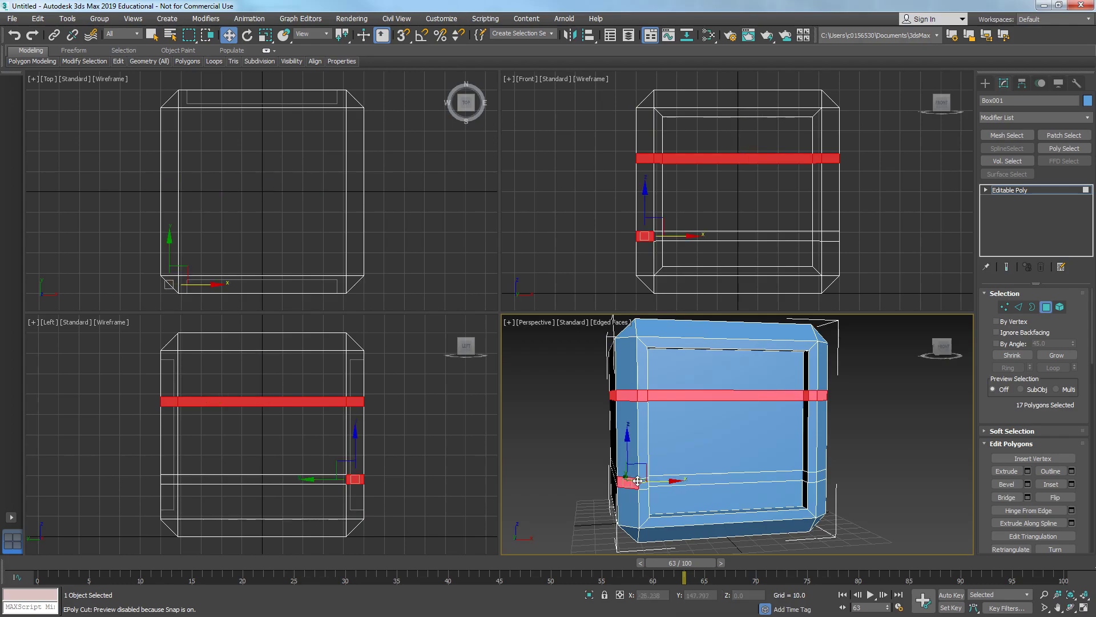
shift+click(641, 483)
alt+middle_drag(642, 482, 657, 482)
right_click(703, 147)
alt+drag(743, 240, 746, 250)
alt+middle_drag(711, 407, 467, 483)
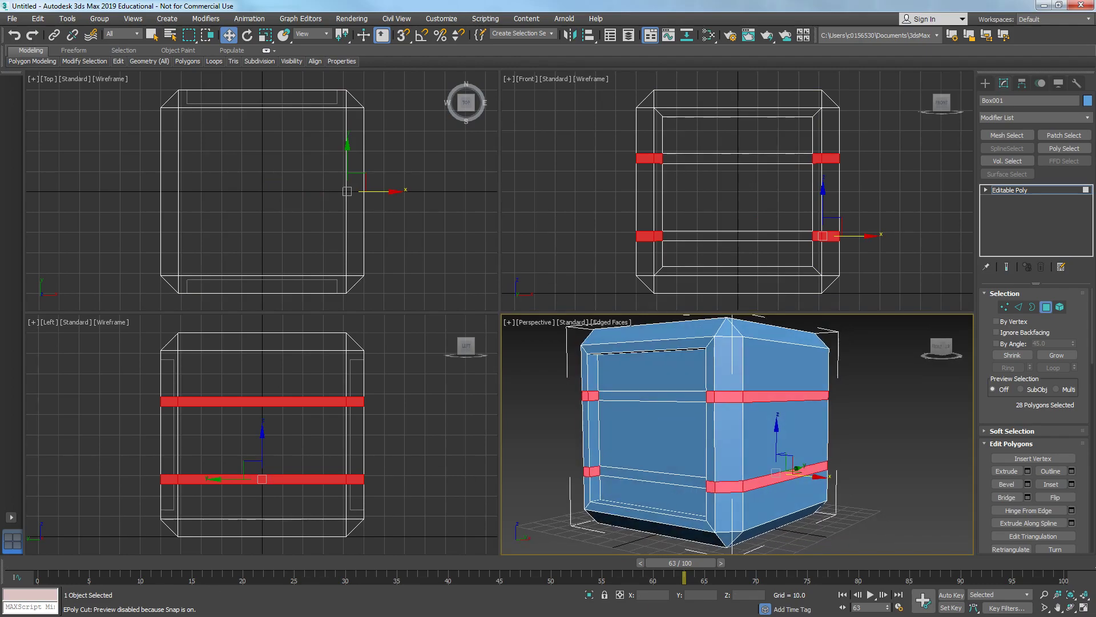
- Zoom into the reference image to examine how the bands are recessed
key(alt+Tab)
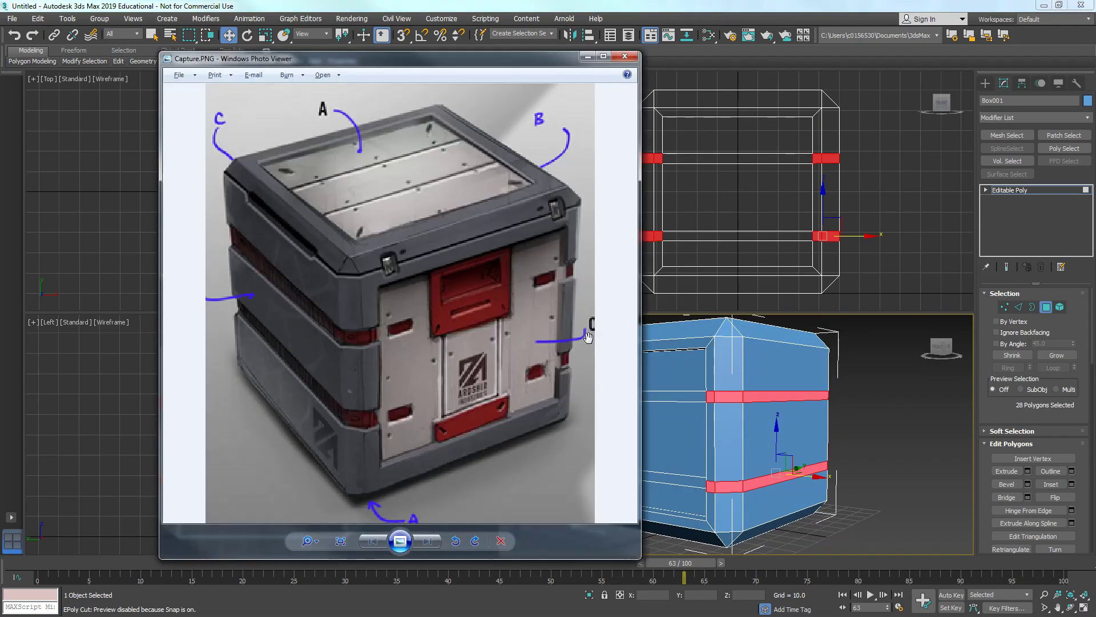
scroll(571, 342, up, 1)
scroll(479, 286, up, 1)
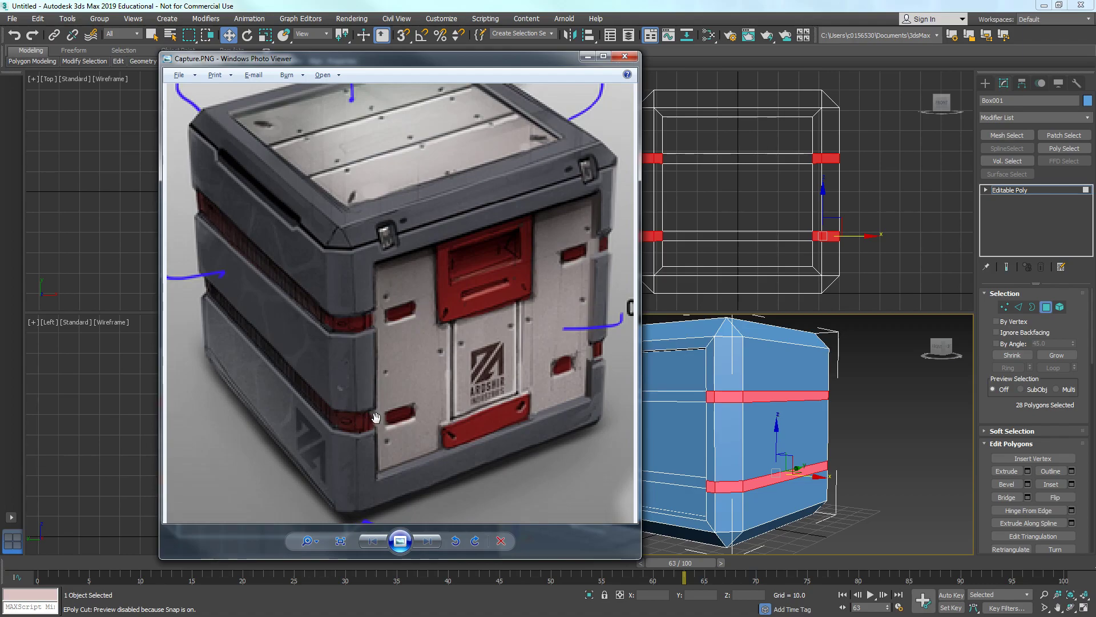
click(588, 56)
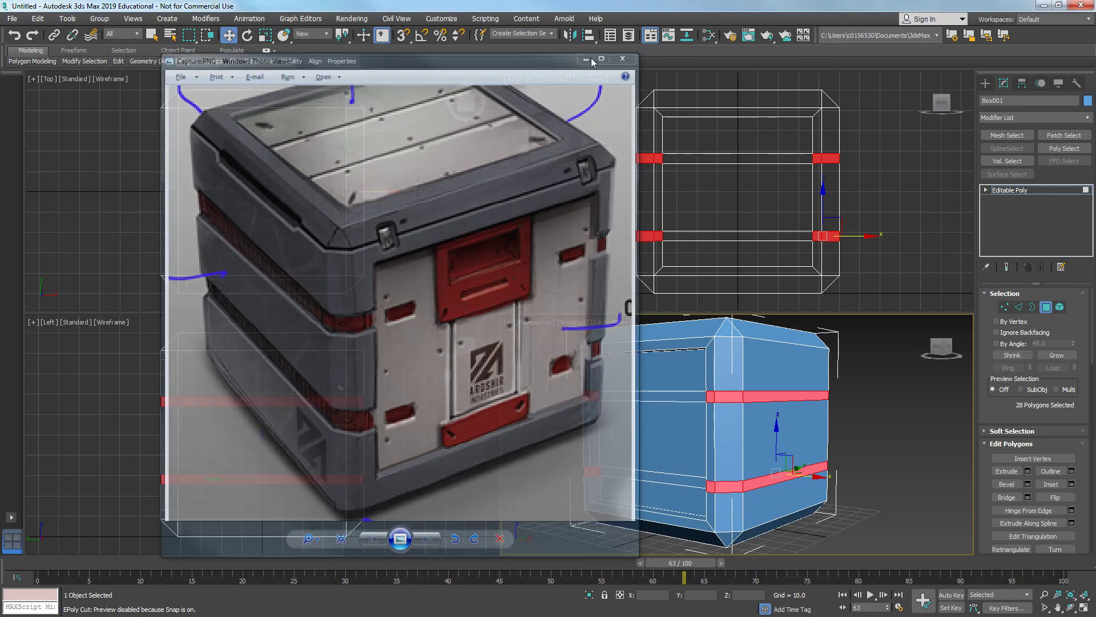
- Start an Extrude on the band polygons and set the extrusion type to Local Normal
scroll(743, 418, up, 5)
alt+middle_drag(744, 418, 672, 416)
right_click(672, 417)
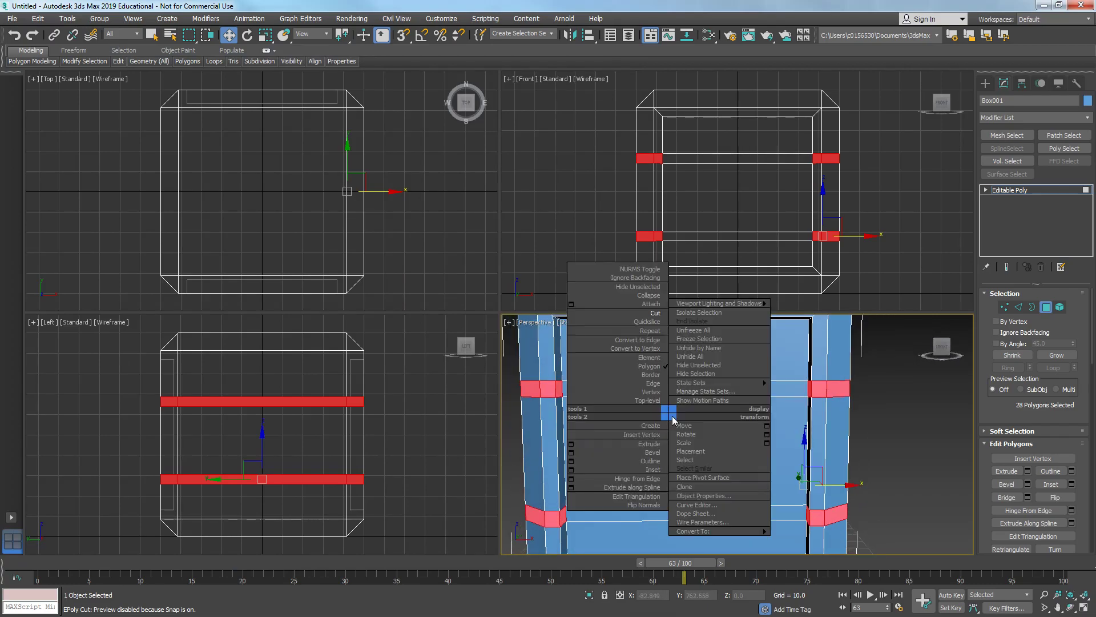
click(571, 445)
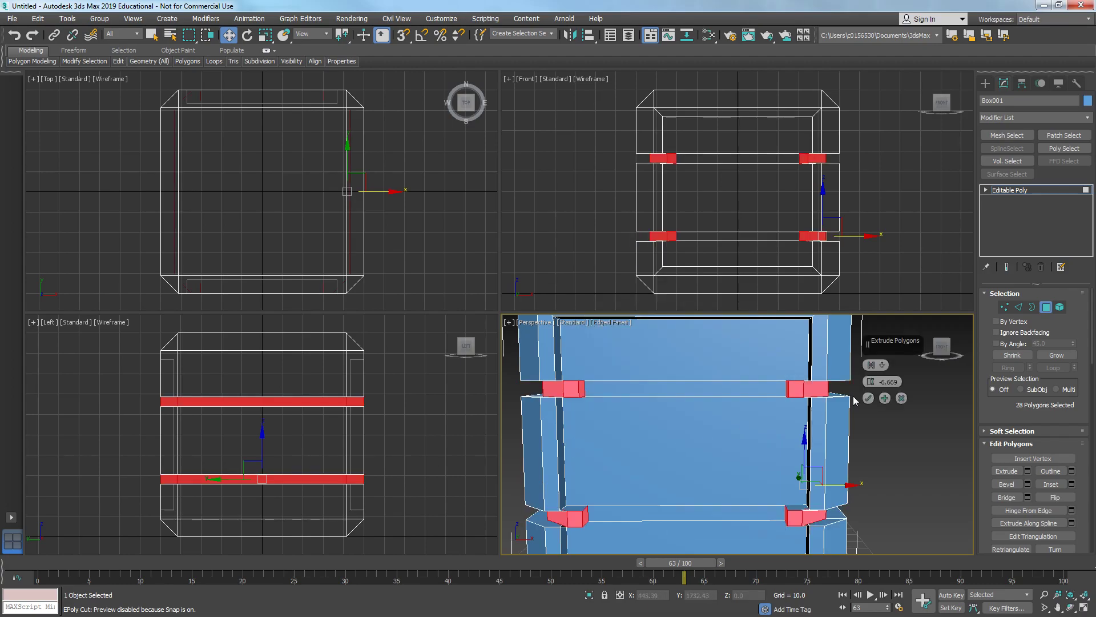
drag(888, 348, 904, 379)
alt+middle_drag(803, 437, 726, 392)
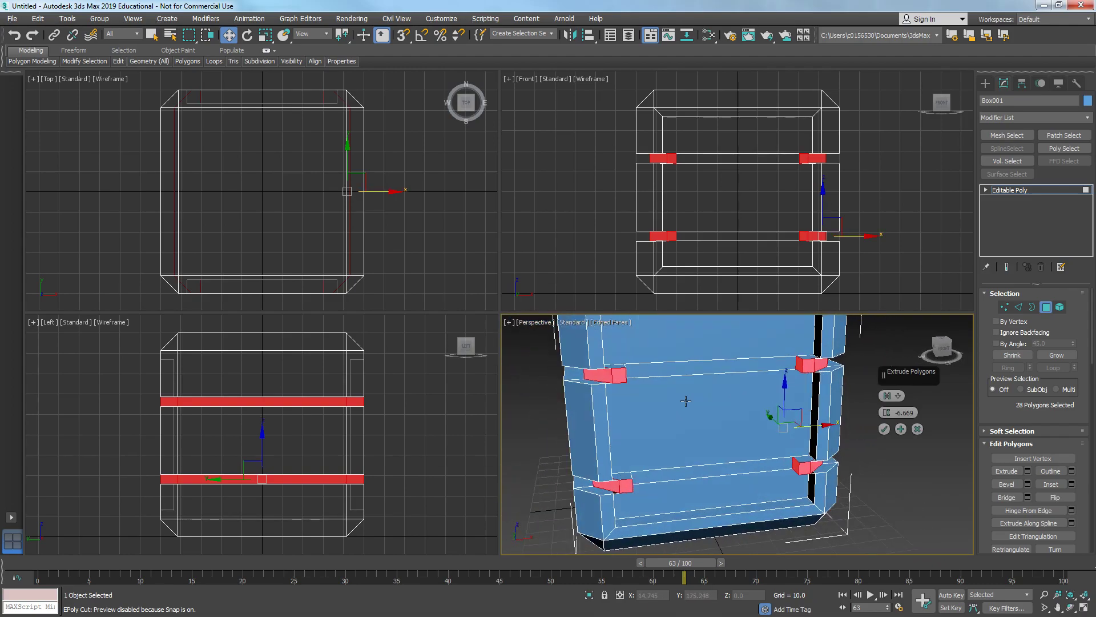
click(898, 396)
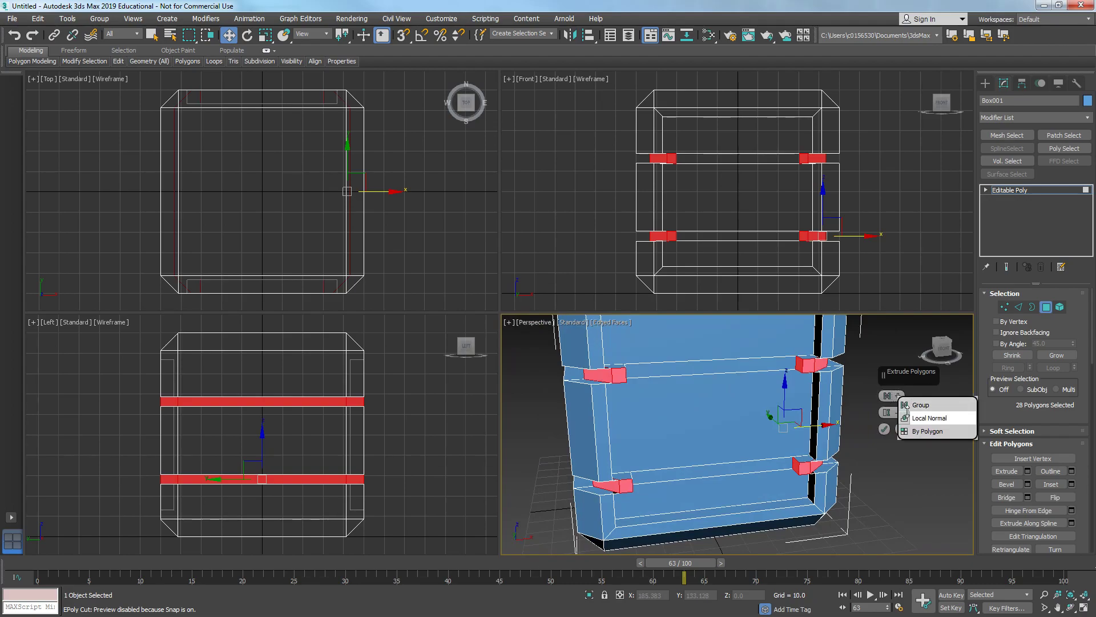
click(913, 417)
alt+middle_drag(760, 399, 738, 380)
drag(884, 412, 890, 400)
- Set the Local Normal extrusion height to -2.853 and apply it
click(891, 396)
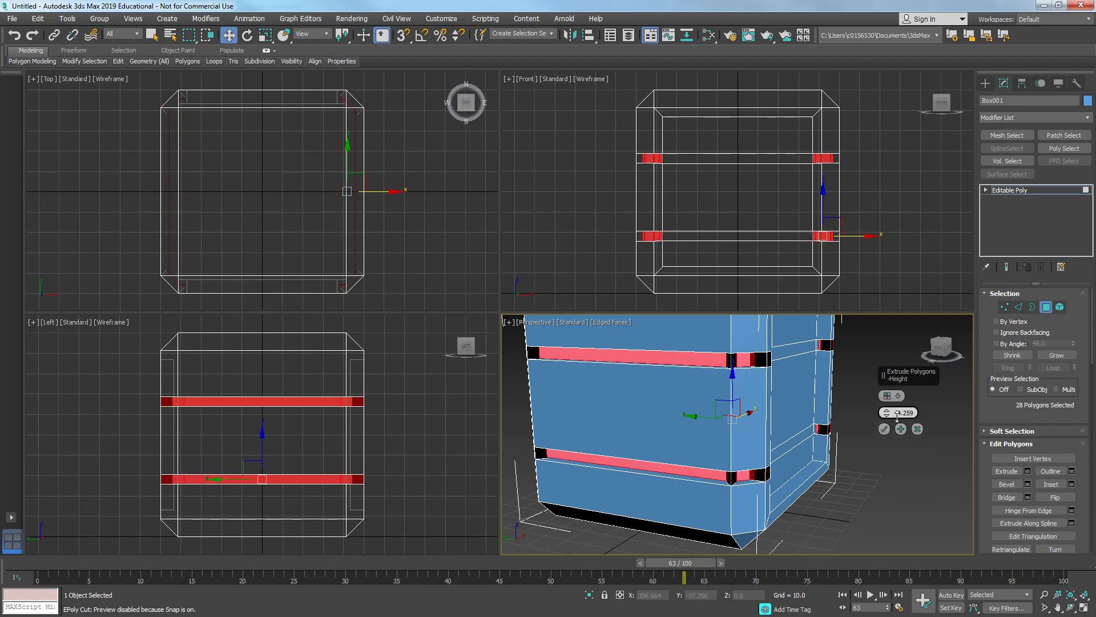
click(898, 395)
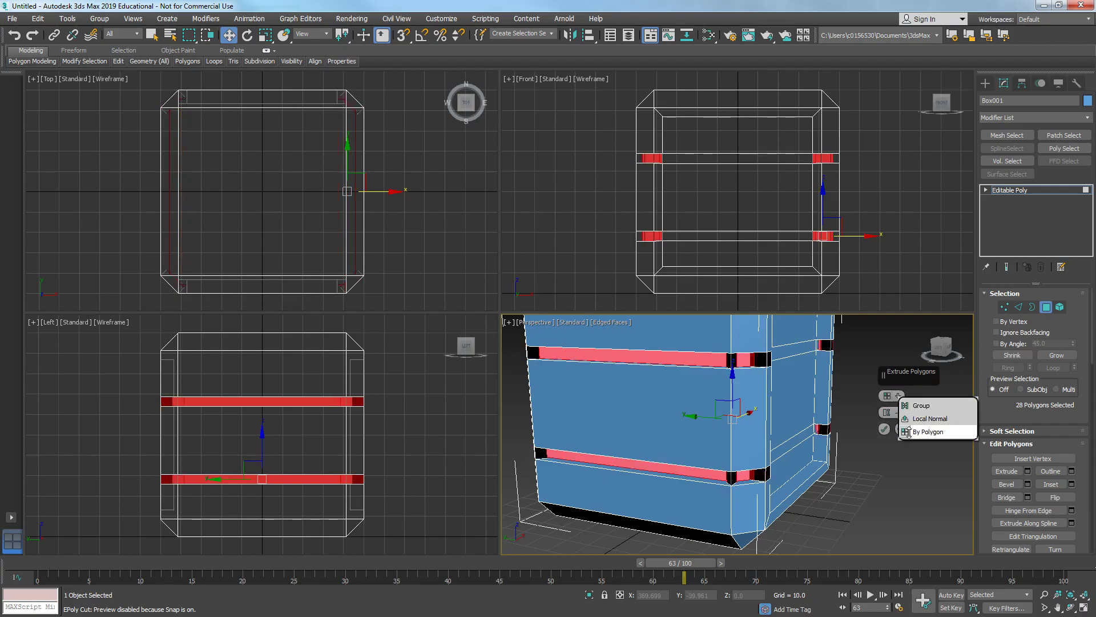
click(909, 417)
alt+middle_drag(785, 414, 731, 409)
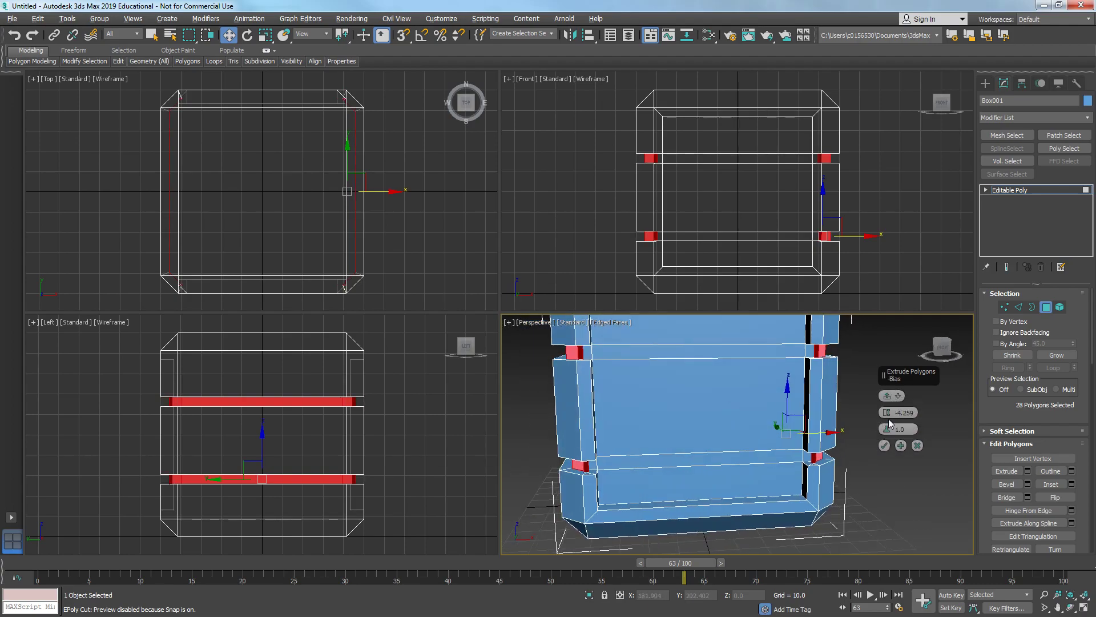
drag(886, 417, 889, 415)
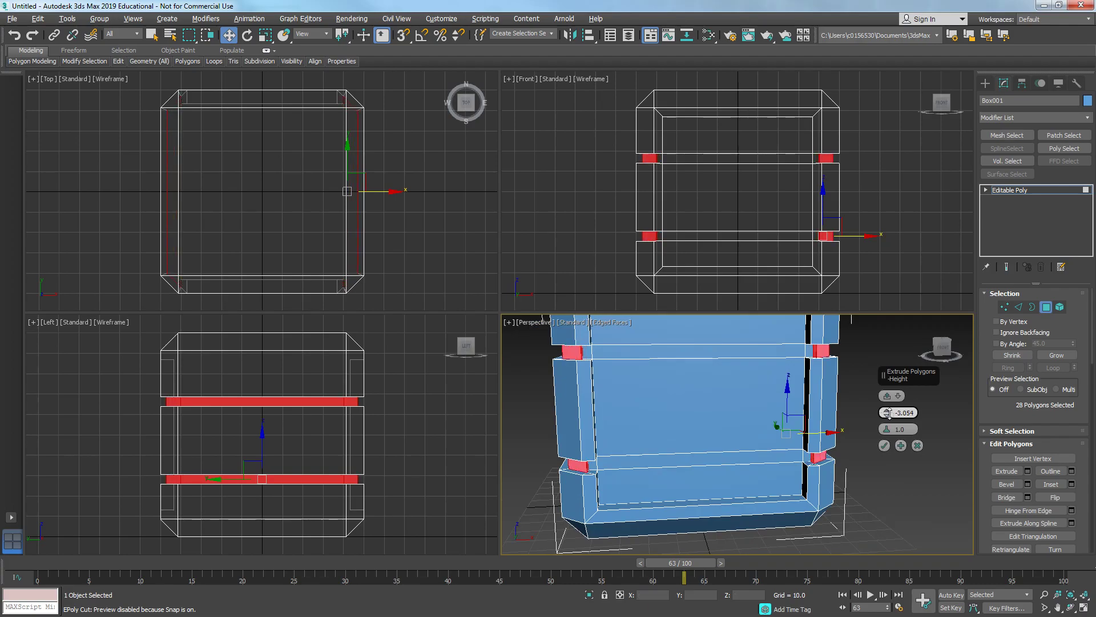
scroll(820, 464, up, 10)
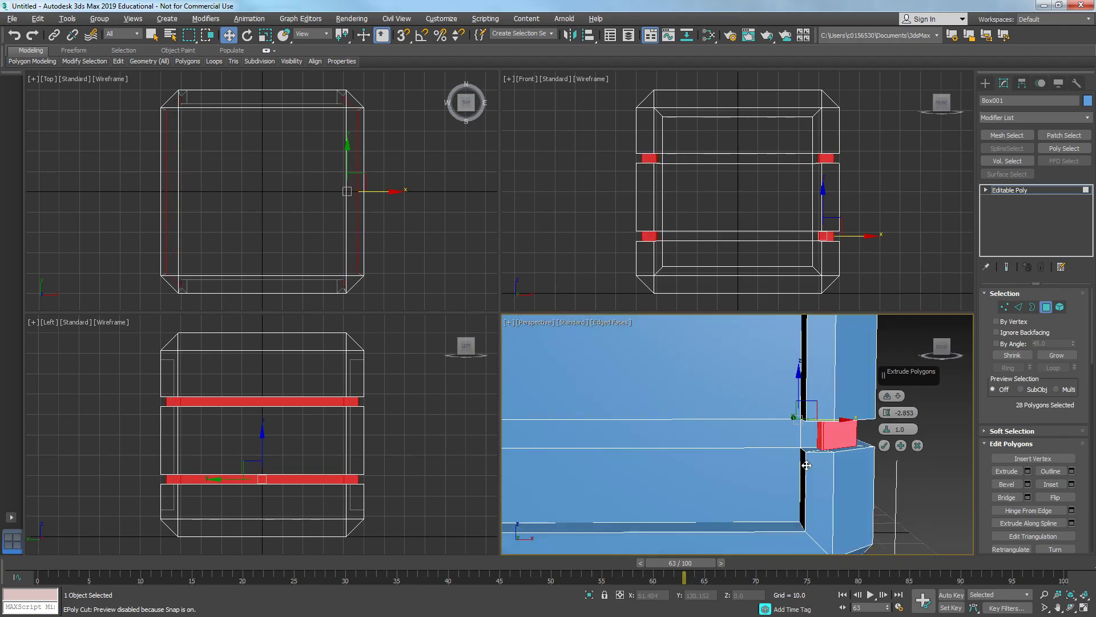
click(916, 445)
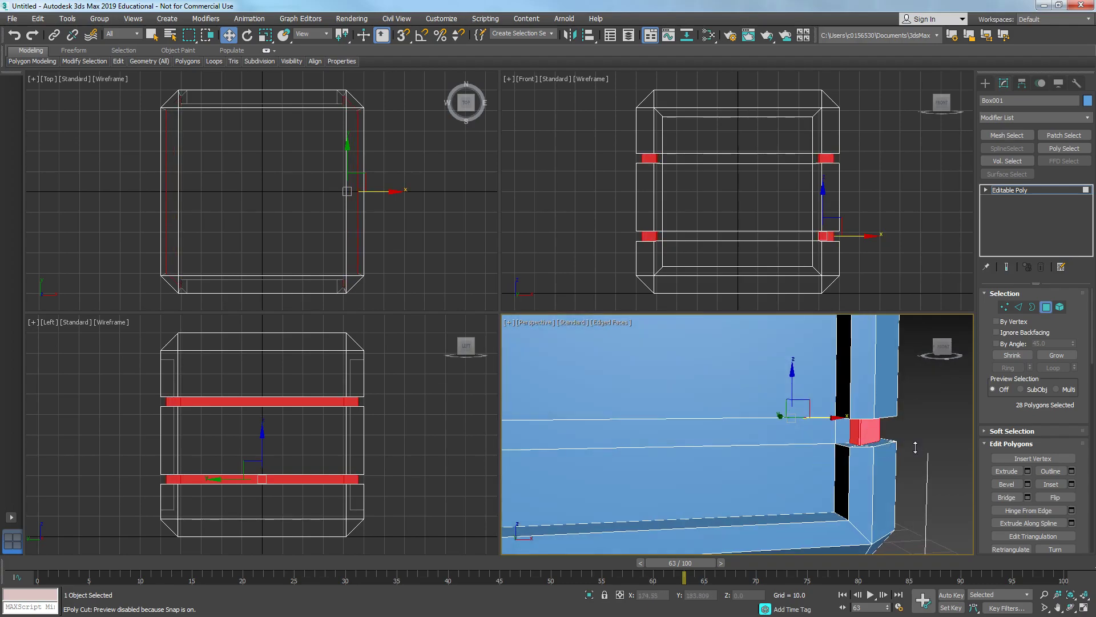
- Extrude the band polygons again with the same -2.853 Local Normal height and apply it
alt+click(850, 438)
ctrl+click(849, 438)
scroll(810, 445, down, 10)
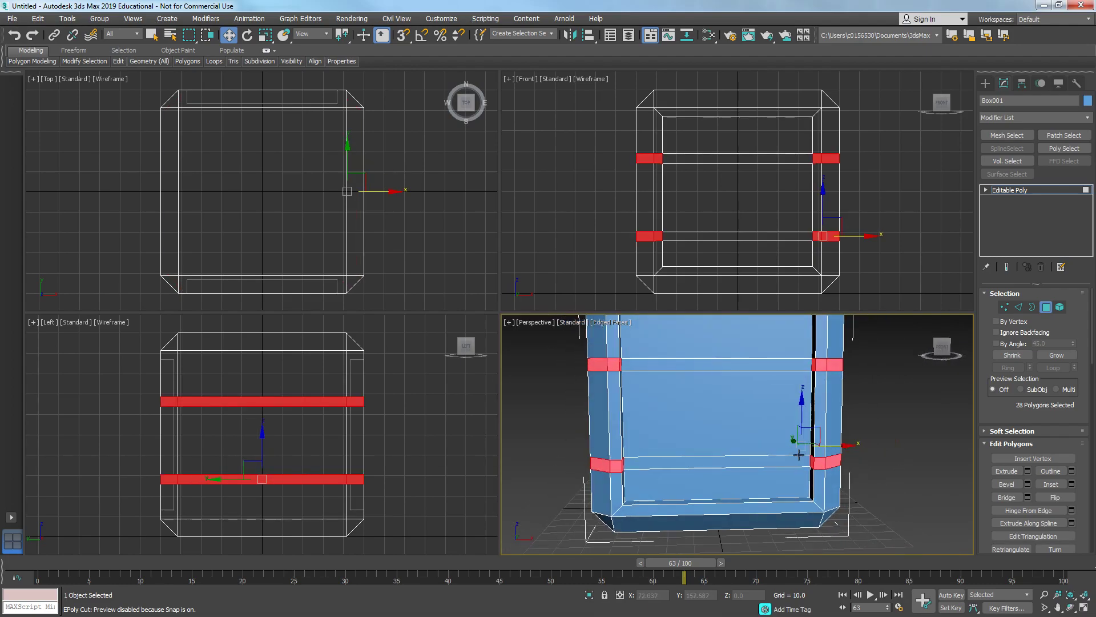
right_click(799, 454)
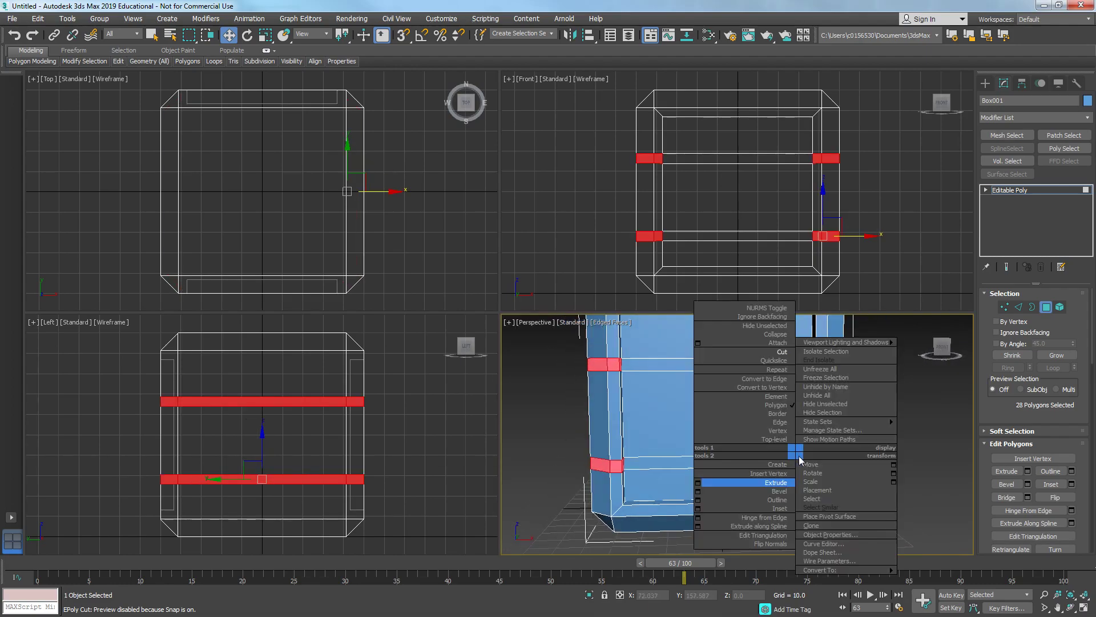
click(698, 484)
scroll(740, 489, up, 6)
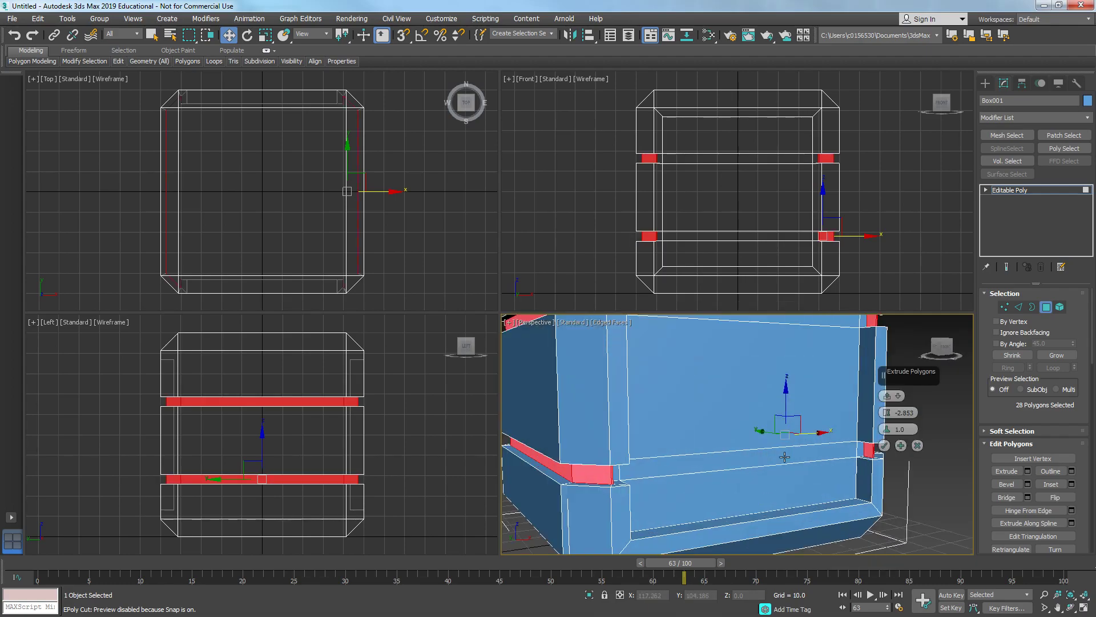
alt+middle_drag(739, 489, 856, 485)
scroll(727, 483, down, 5)
scroll(879, 463, up, 5)
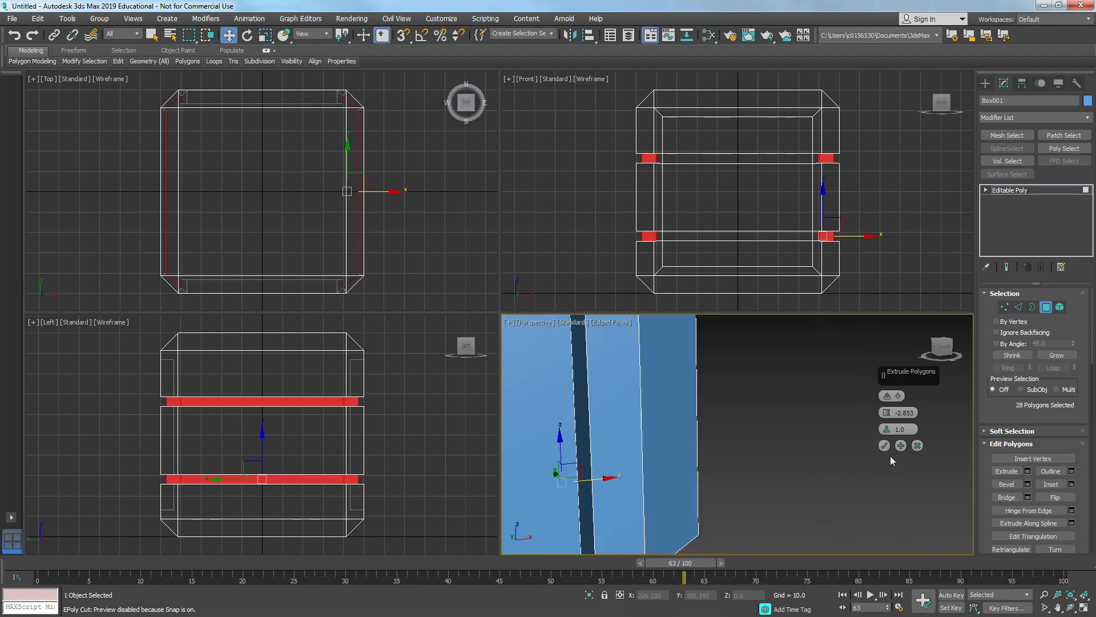
click(885, 448)
- Inspect the recessed band corners up close in the perspective view
middle_drag(630, 421, 798, 516)
scroll(793, 508, down, 3)
middle_drag(708, 366, 769, 345)
scroll(783, 416, up, 4)
scroll(765, 354, down, 5)
mouse_move(720, 428)
middle_down()
mouse_move(727, 393)
mouse_move(721, 433)
middle_up()
scroll(753, 368, up, 3)
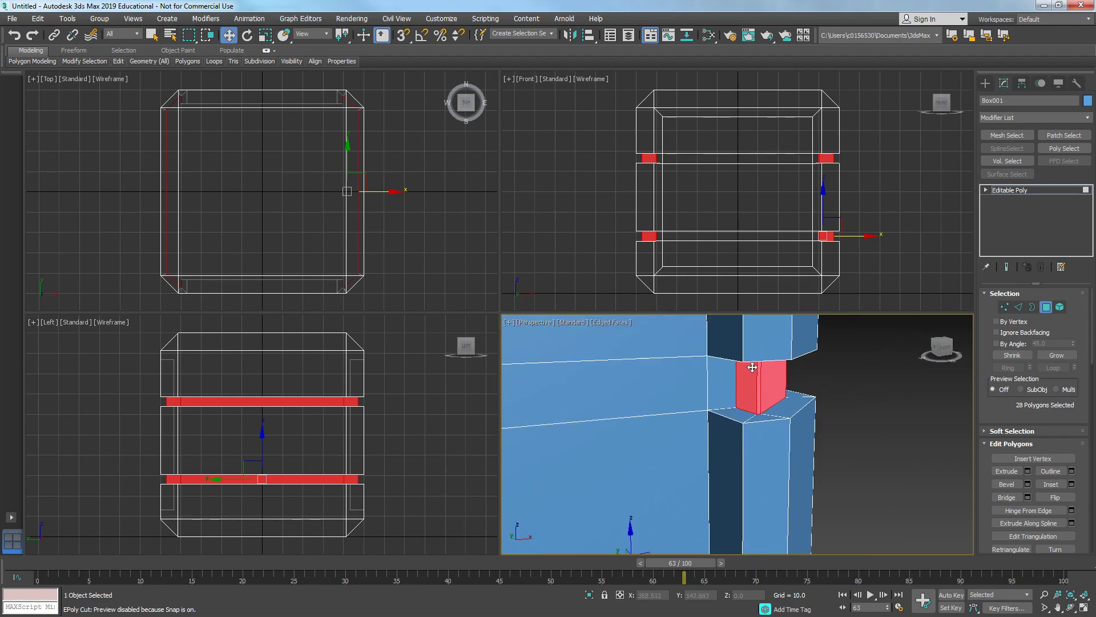
- Target Weld a stray corner vertex of the recessed band onto the adjacent corner vertex
key(u)
scroll(747, 382, down, 2)
middle_drag(812, 378, 737, 480)
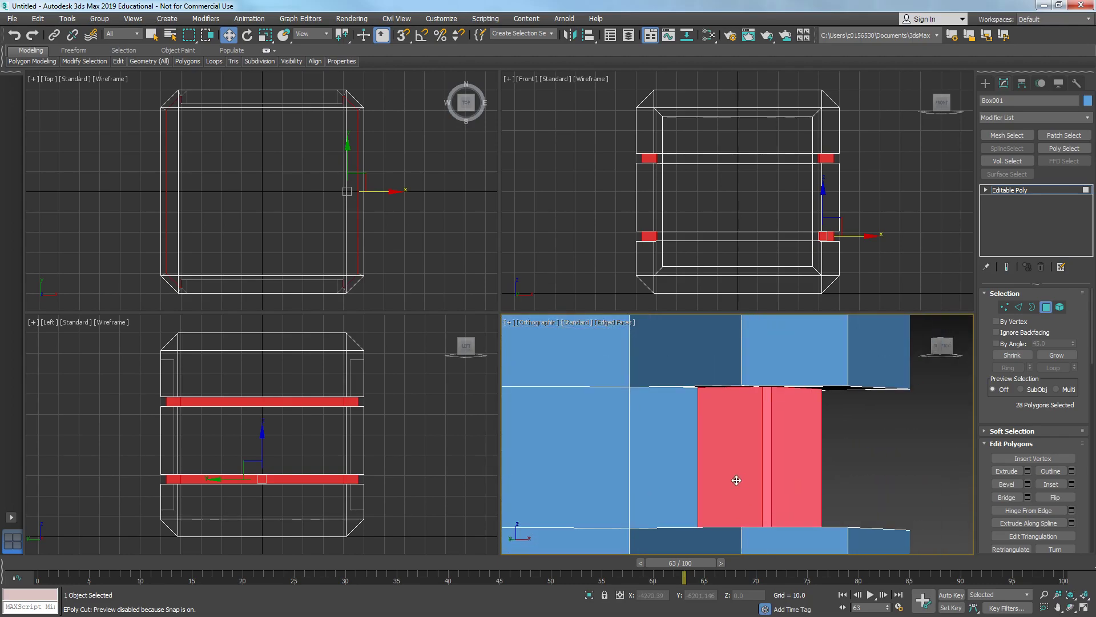
key(alt+w)
alt+middle_drag(643, 440, 574, 238)
key(2)
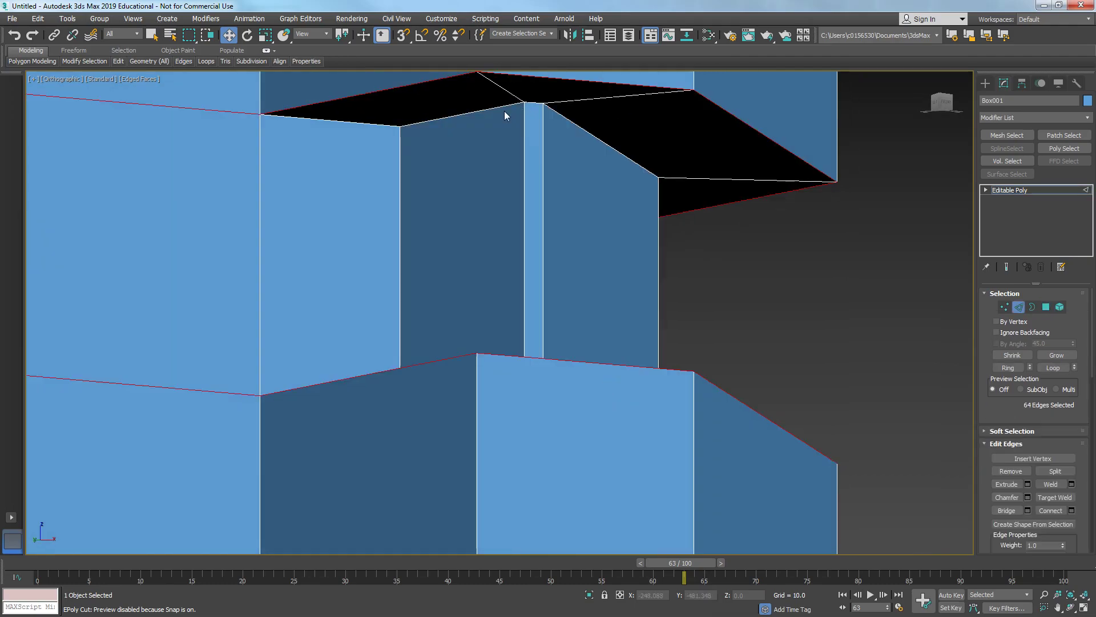
key(1)
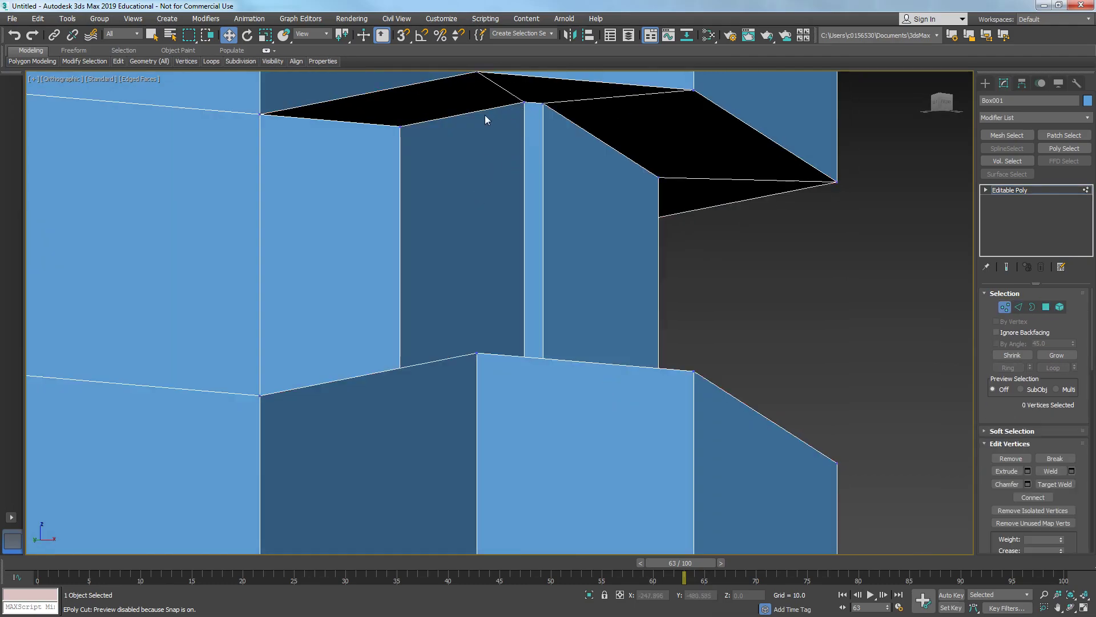
right_click(485, 119)
click(446, 223)
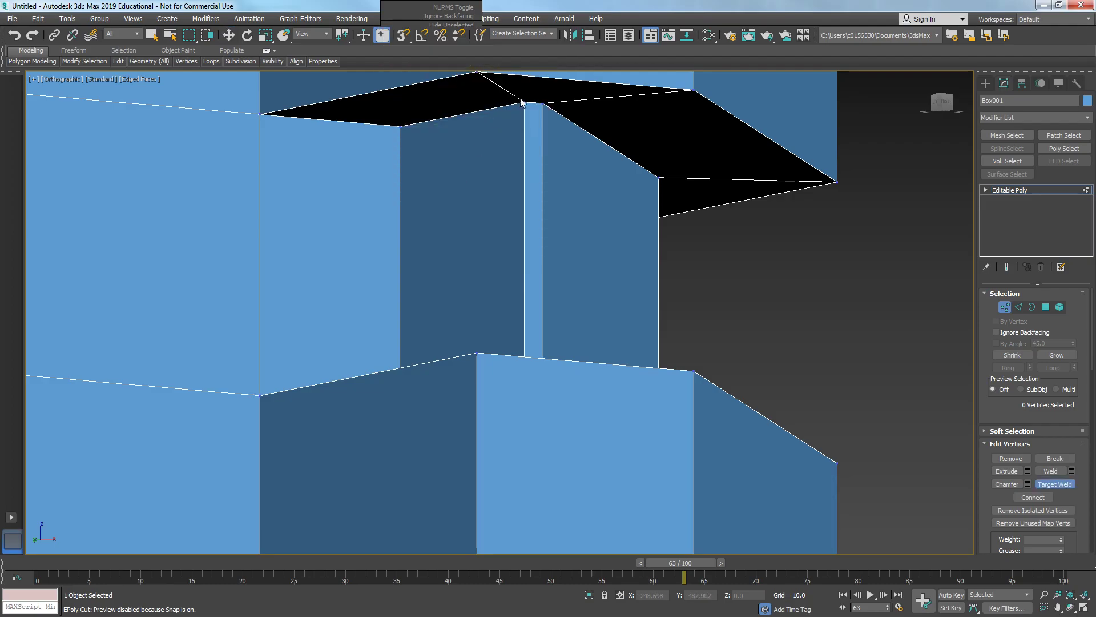
click(397, 125)
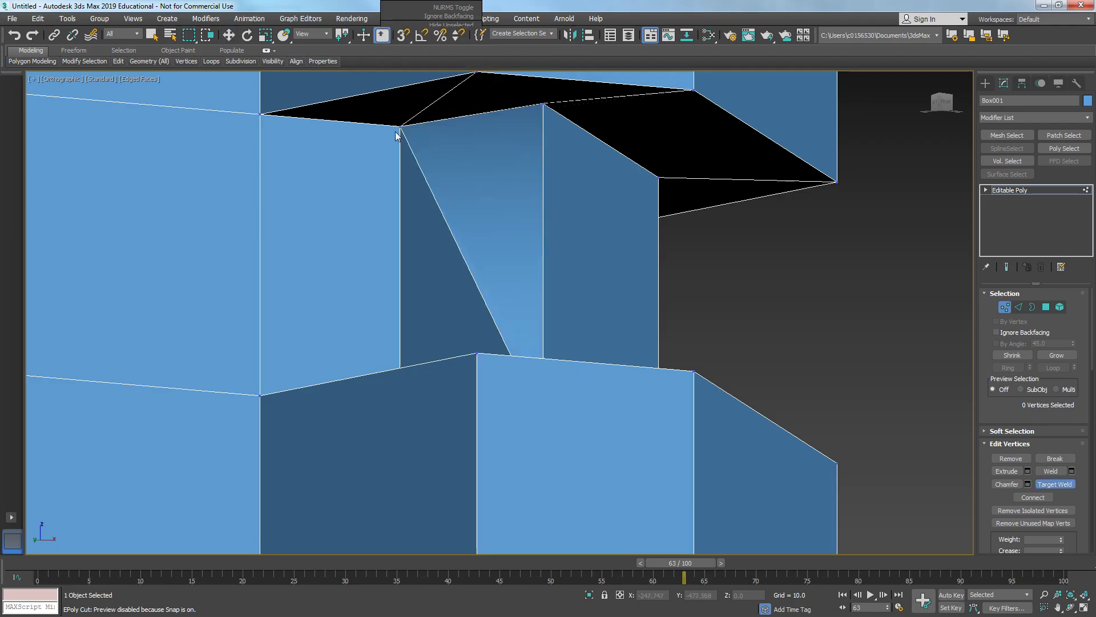
- Target Weld another stray vertex at the same band corner onto its neighbouring corner vertex
scroll(387, 157, down, 2)
key(x)
key(Escape)
middle_drag(406, 156, 438, 214)
key(space)
key(space)
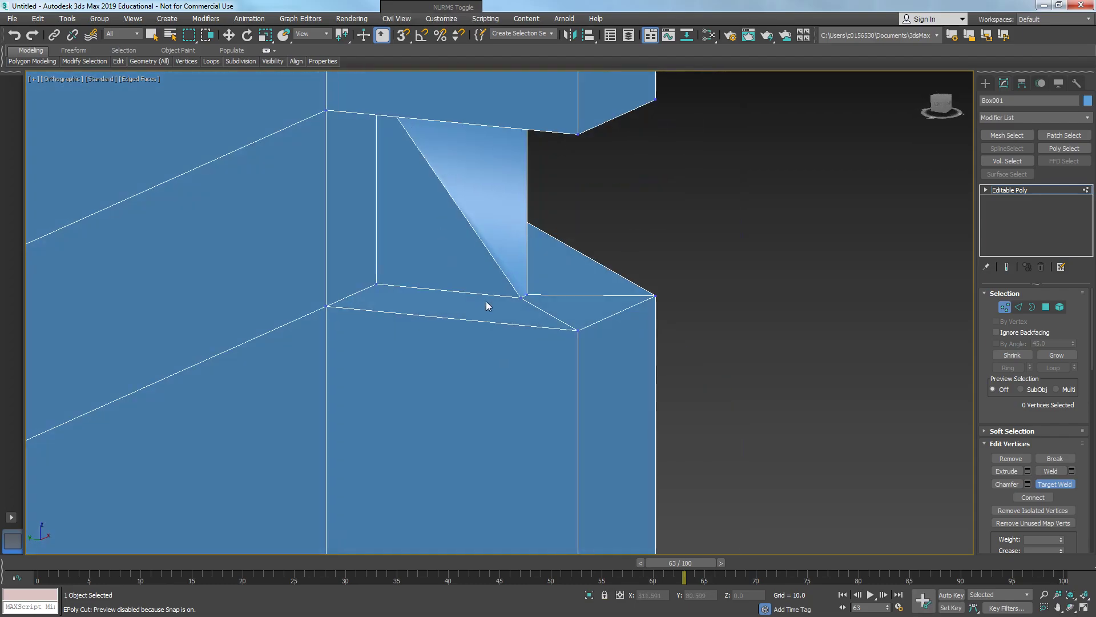
middle_drag(482, 294, 501, 301)
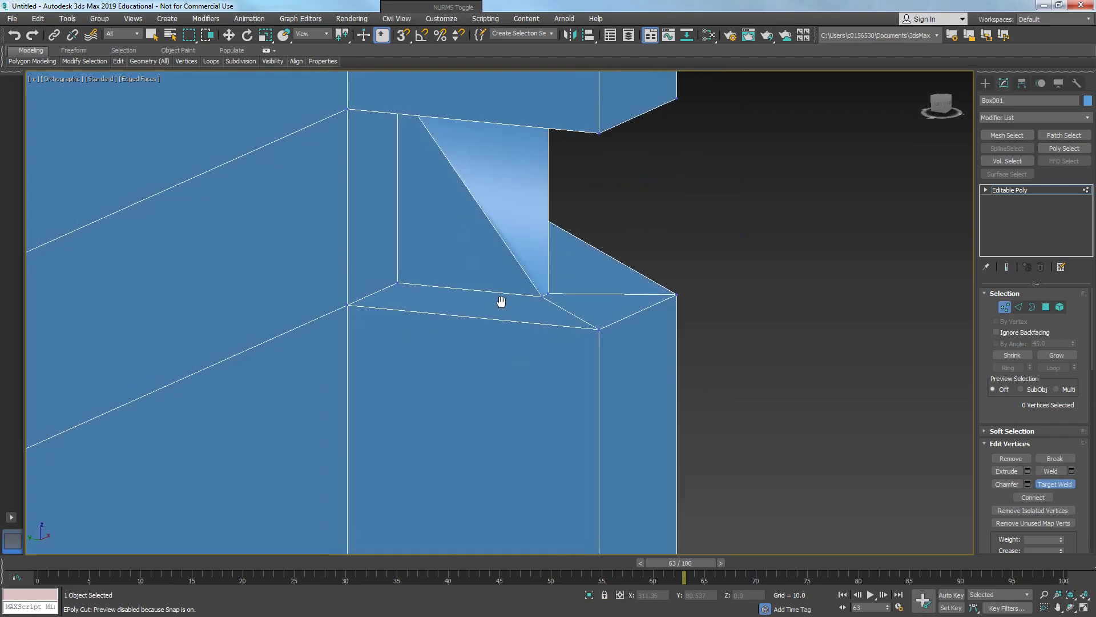
click(396, 282)
- Select and remove the leftover vertical edges inside the recessed band corner
scroll(428, 295, down, 2)
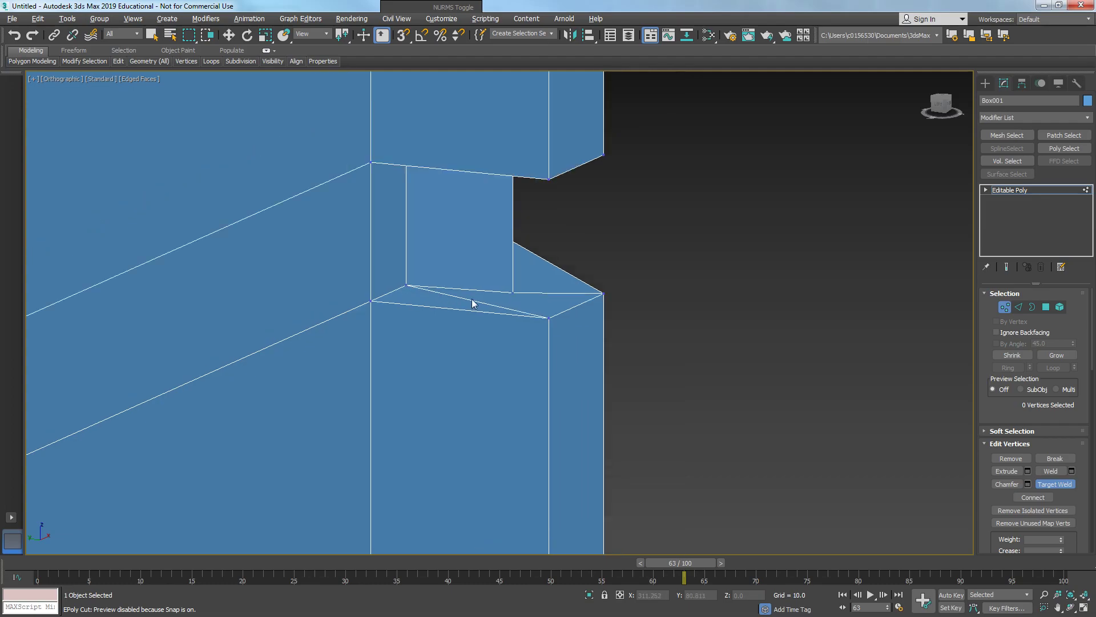
alt+middle_drag(429, 298, 451, 300)
scroll(451, 301, down, 3)
alt+middle_drag(584, 321, 427, 331)
key(w)
key(2)
click(450, 324)
drag(418, 323, 363, 331)
alt+middle_drag(468, 343, 412, 412)
scroll(388, 285, up, 3)
click(401, 286)
scroll(412, 412, up, 2)
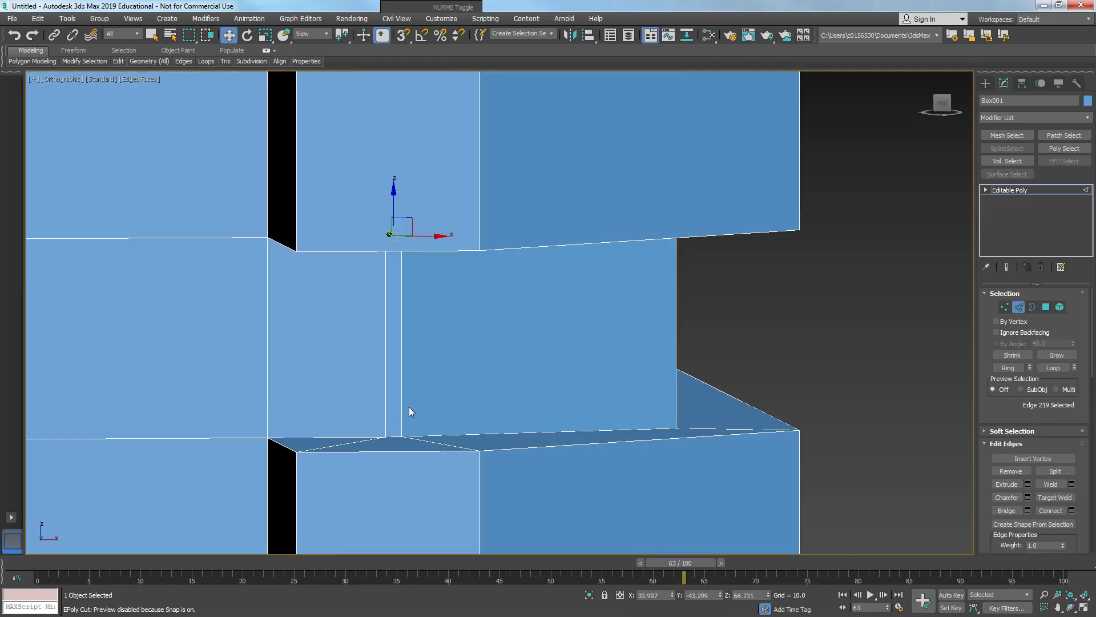
ctrl+click(394, 436)
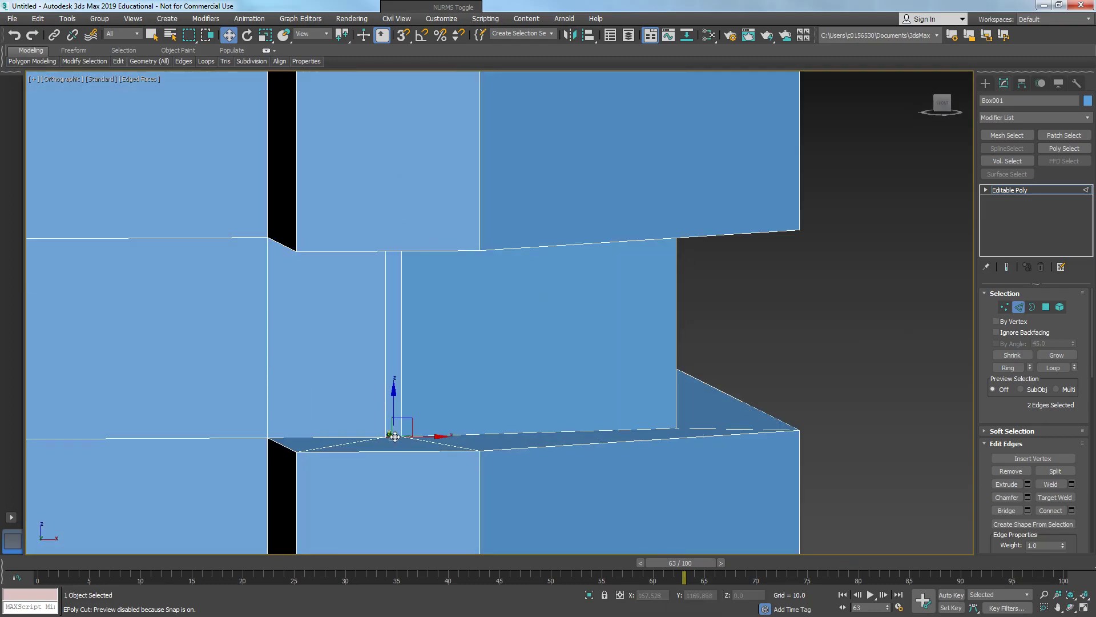
right_click(393, 435)
click(367, 317)
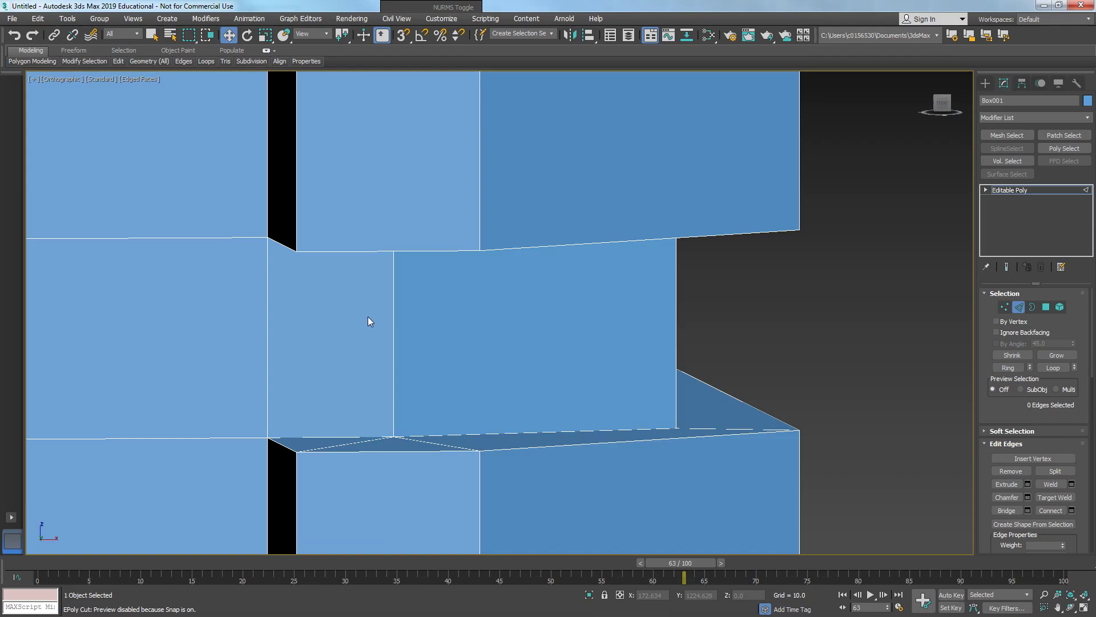
- Inspect the recessed band corners along the side of the crate
scroll(369, 320, up, 2)
alt+middle_drag(370, 321, 478, 337)
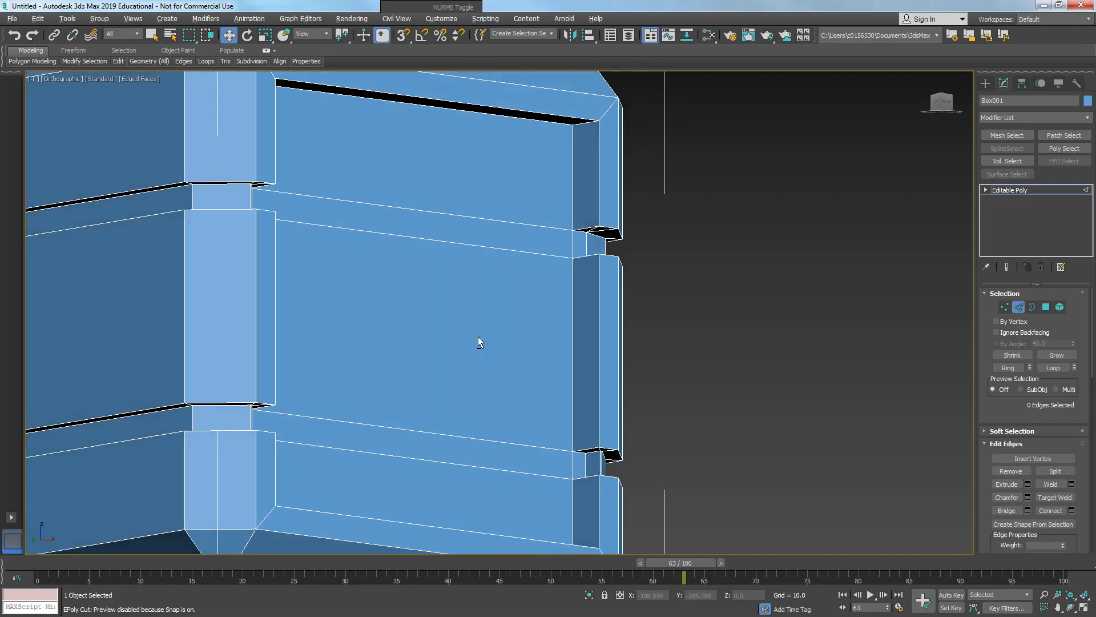
alt+middle_drag(350, 306, 561, 315)
scroll(424, 287, down, 5)
scroll(416, 267, up, 5)
alt+middle_drag(672, 391, 660, 360)
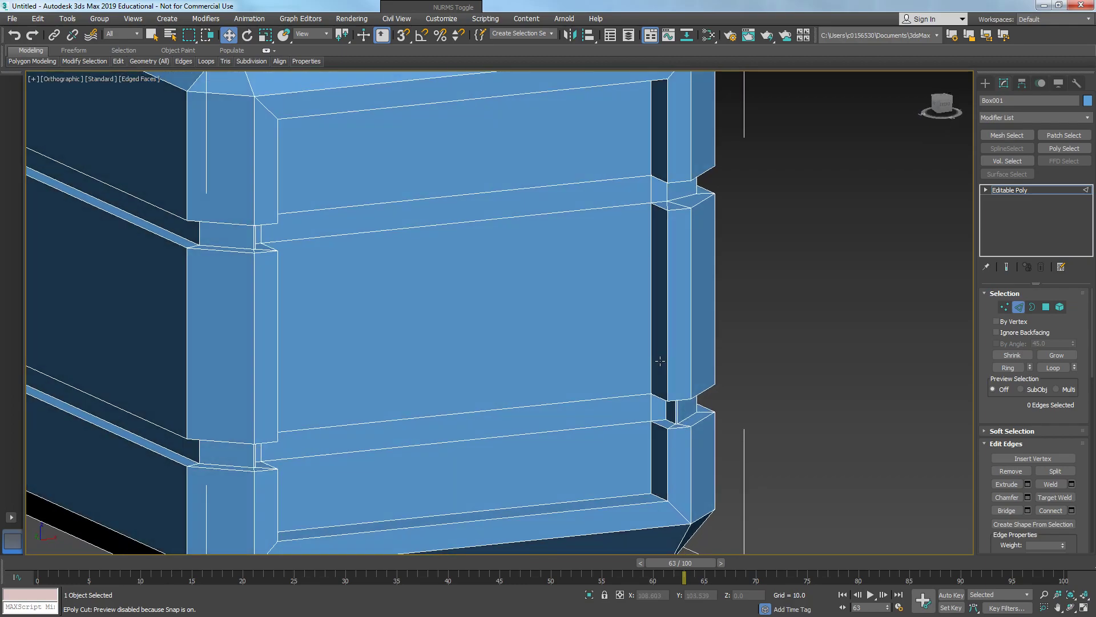
scroll(669, 410, up, 5)
alt+middle_drag(684, 444, 696, 301)
- Target Weld the stray vertex at the upper band corner onto the adjacent corner vertex
key(1)
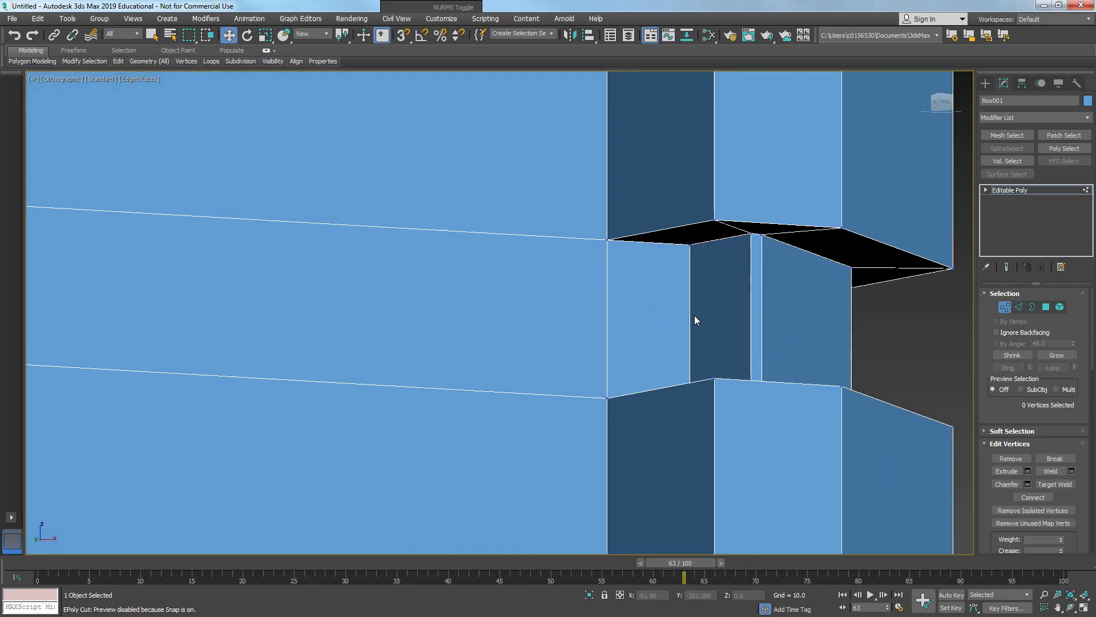
right_click(693, 299)
click(669, 346)
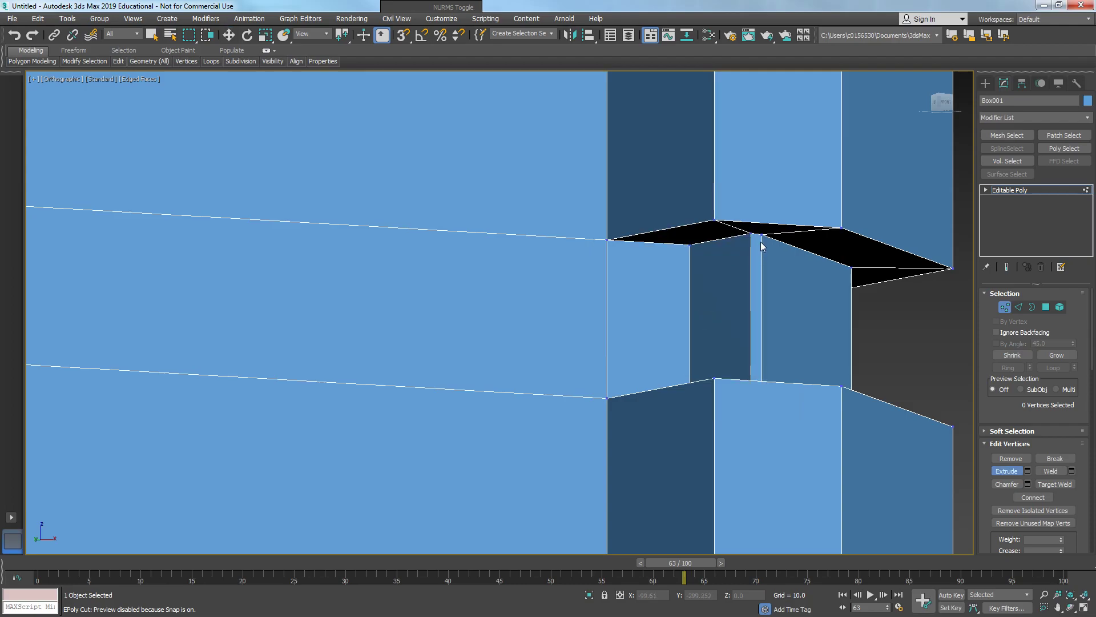
key(w)
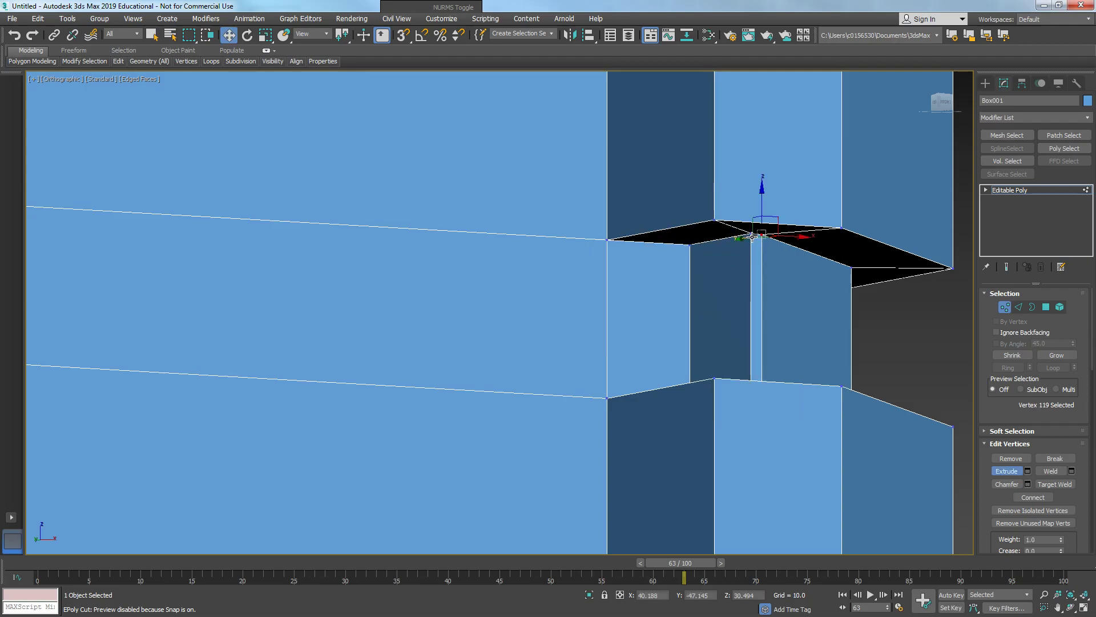
right_click(753, 237)
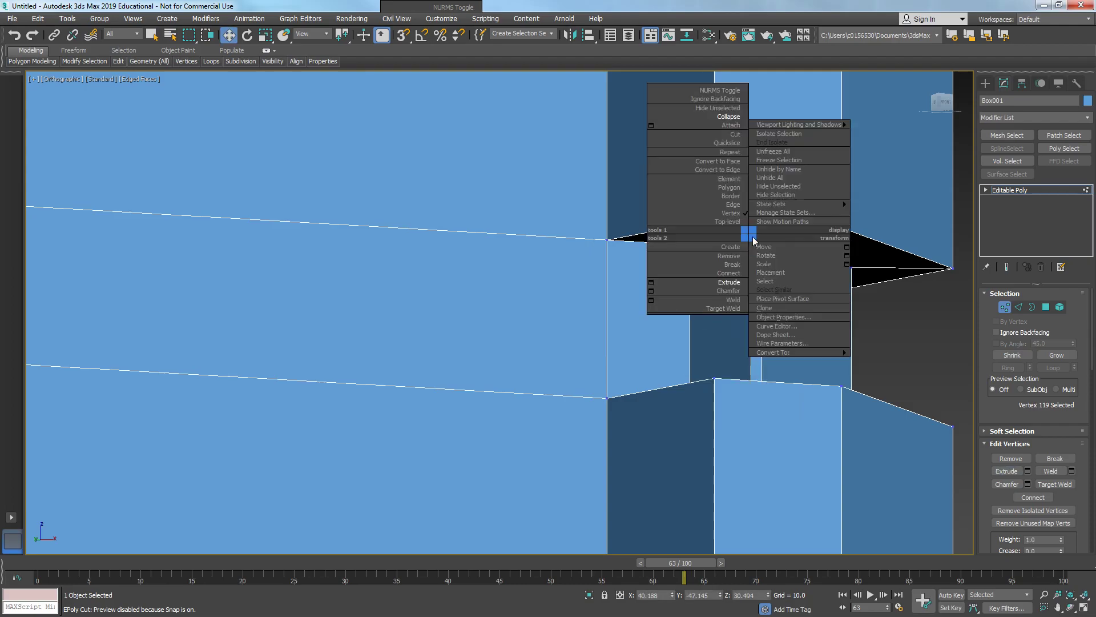
click(651, 308)
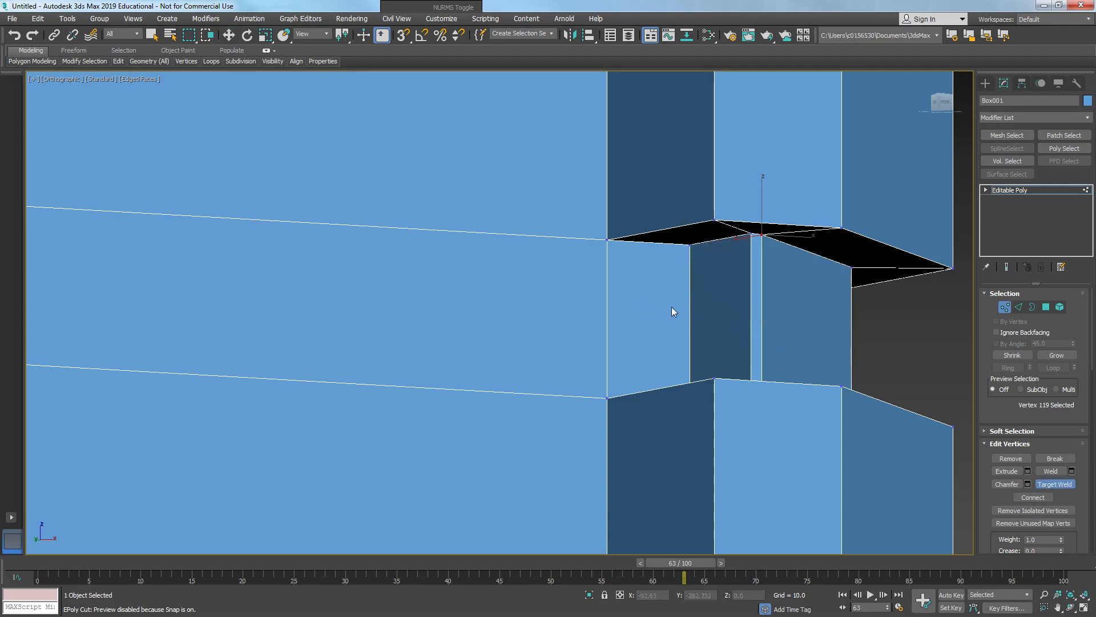
click(752, 236)
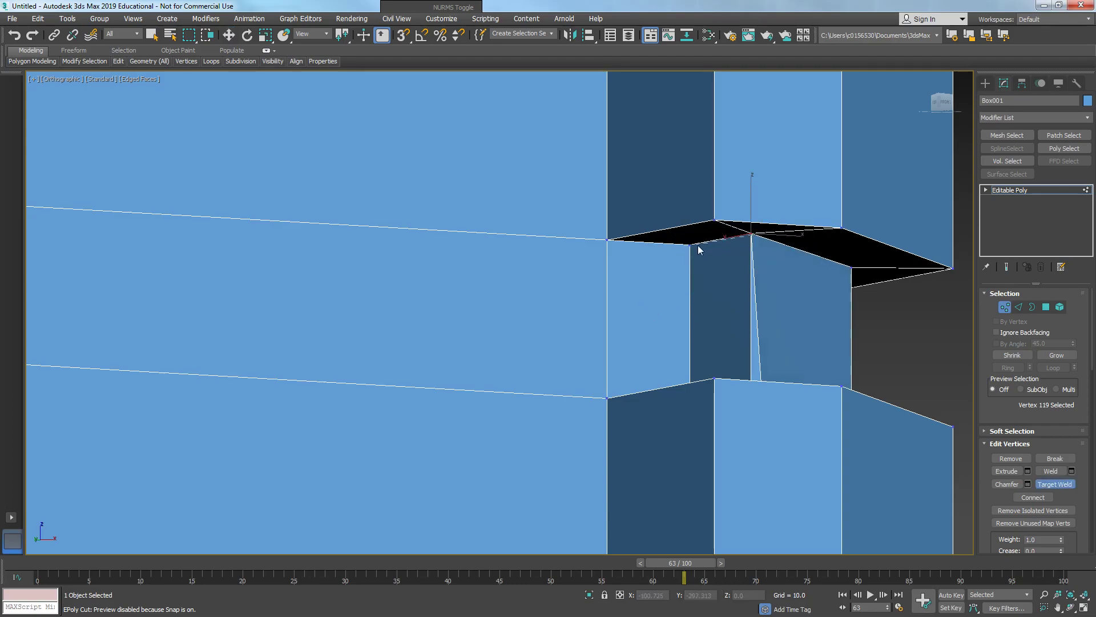
alt+middle_drag(692, 246, 735, 333)
click(722, 335)
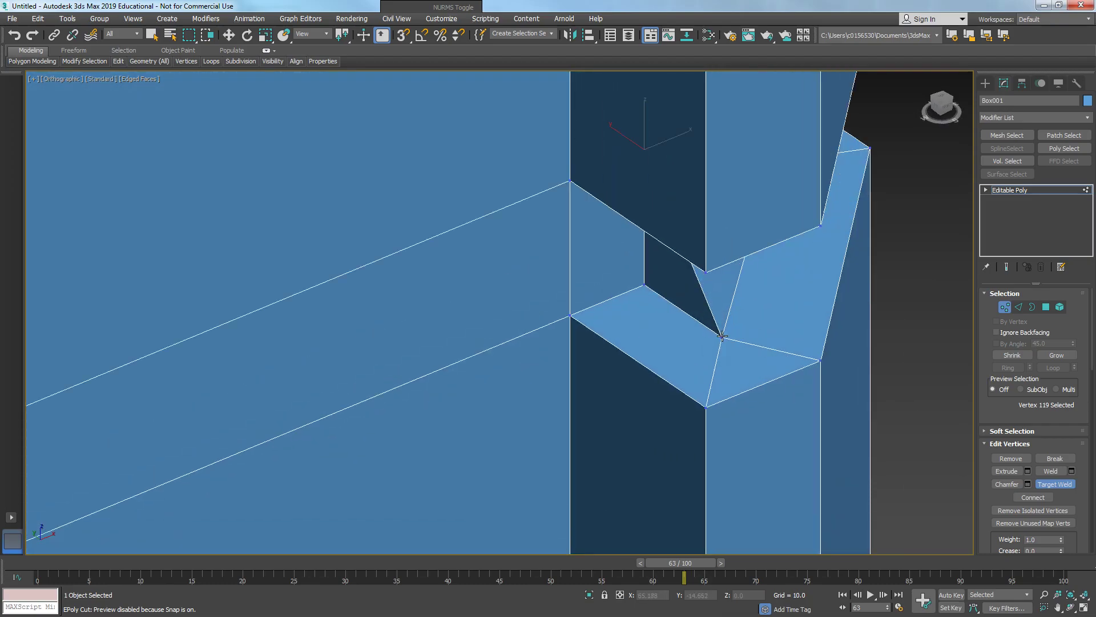
- Examine the other band corners, selecting their edges to check the cleanup
click(643, 285)
scroll(642, 287, down, 5)
alt+middle_drag(641, 291, 678, 262)
scroll(654, 288, down, 5)
scroll(679, 251, up, 5)
key(2)
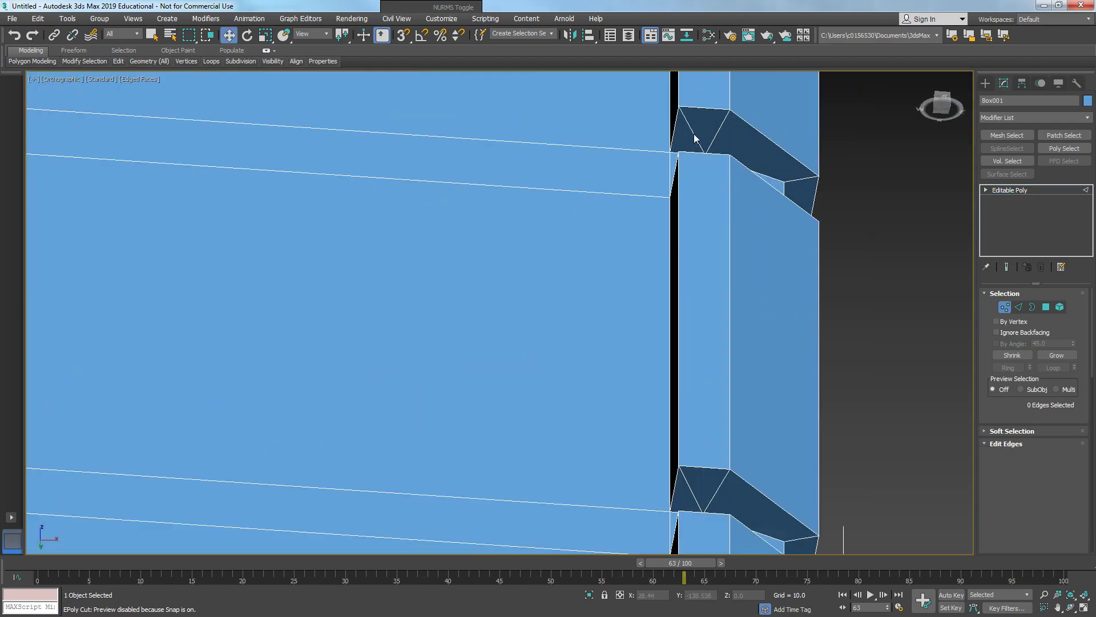
click(694, 136)
alt+middle_drag(693, 135, 681, 196)
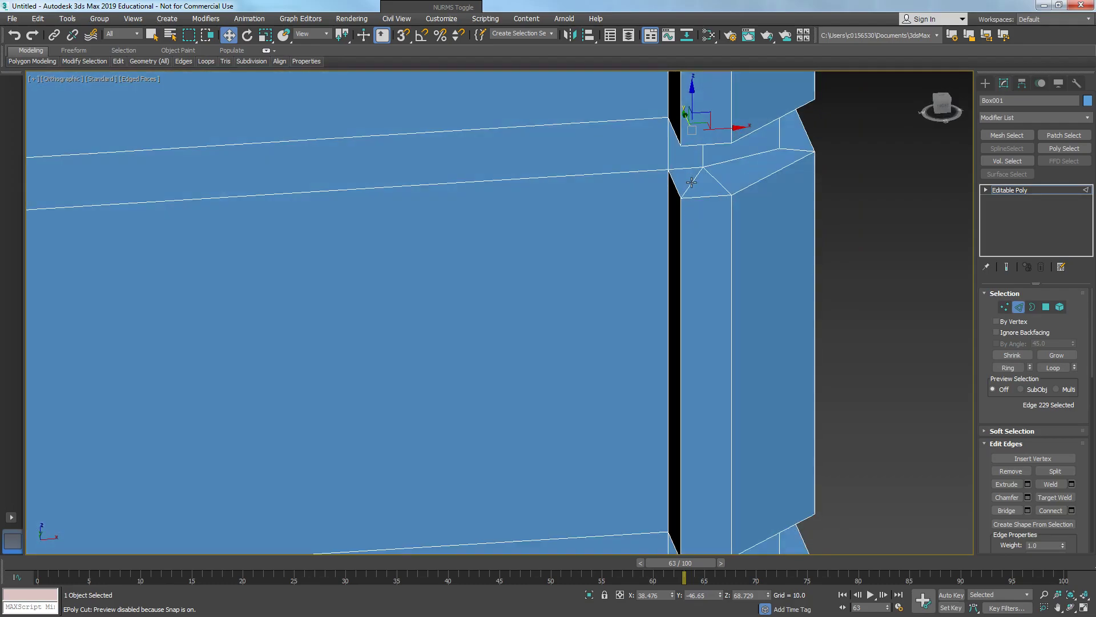
ctrl+click(691, 182)
scroll(689, 234, down, 3)
alt+middle_drag(685, 331, 681, 257)
scroll(707, 397, up, 3)
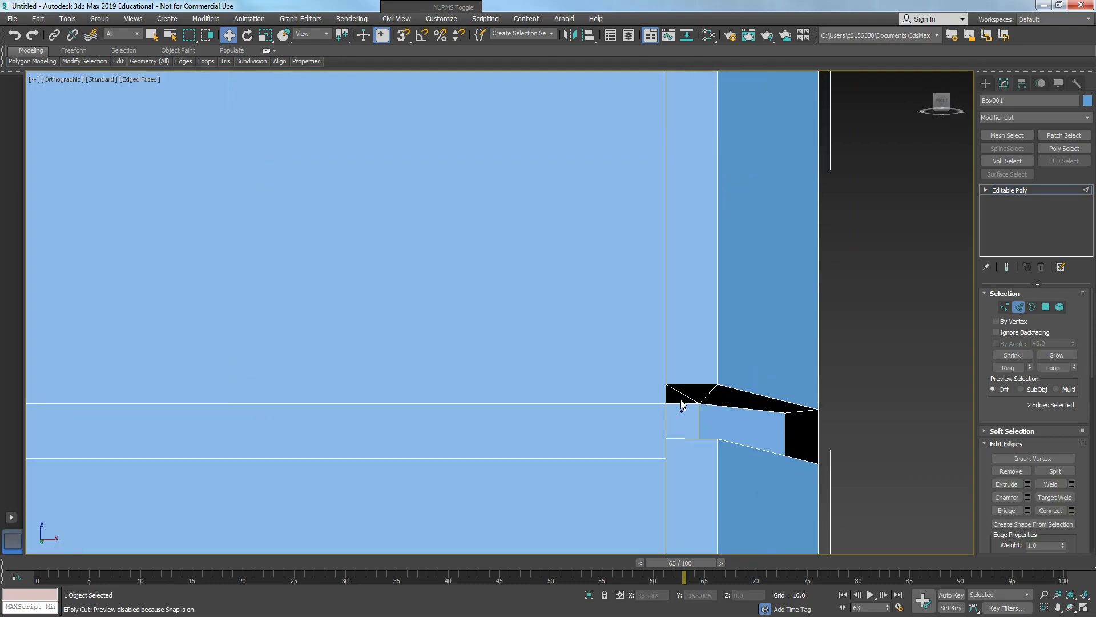
scroll(682, 393, down, 3)
alt+middle_drag(682, 393, 676, 400)
scroll(677, 400, up, 2)
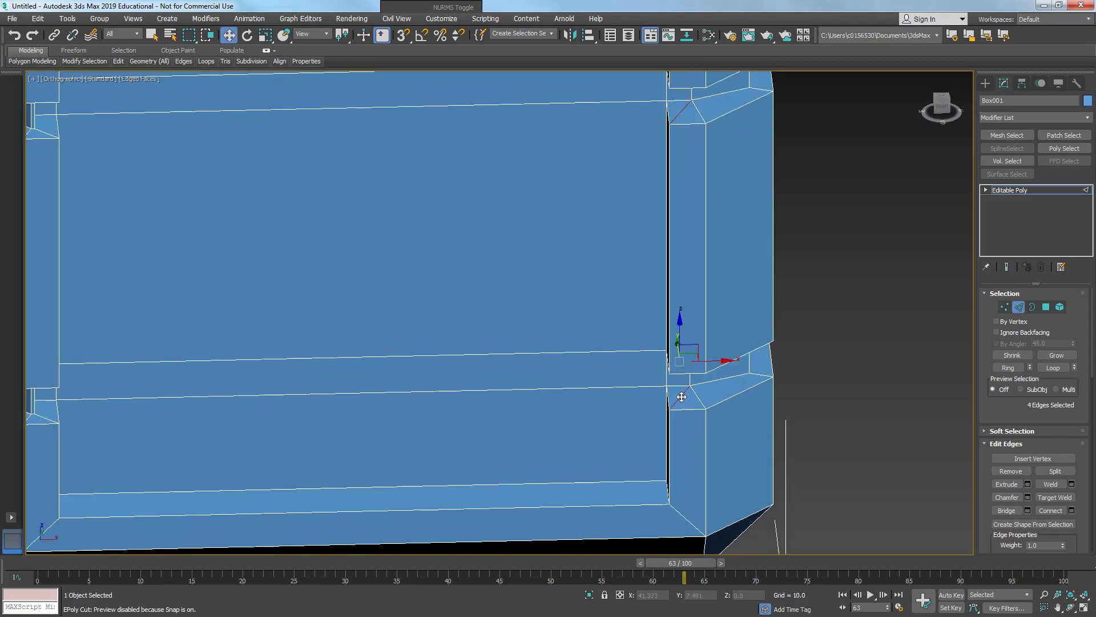
scroll(593, 345, down, 3)
mouse_move(567, 333)
alt+middle_down()
mouse_move(477, 306)
mouse_move(557, 301)
mouse_move(571, 317)
mouse_move(553, 320)
alt+middle_up()
scroll(558, 299, down, 3)
scroll(554, 320, up, 4)
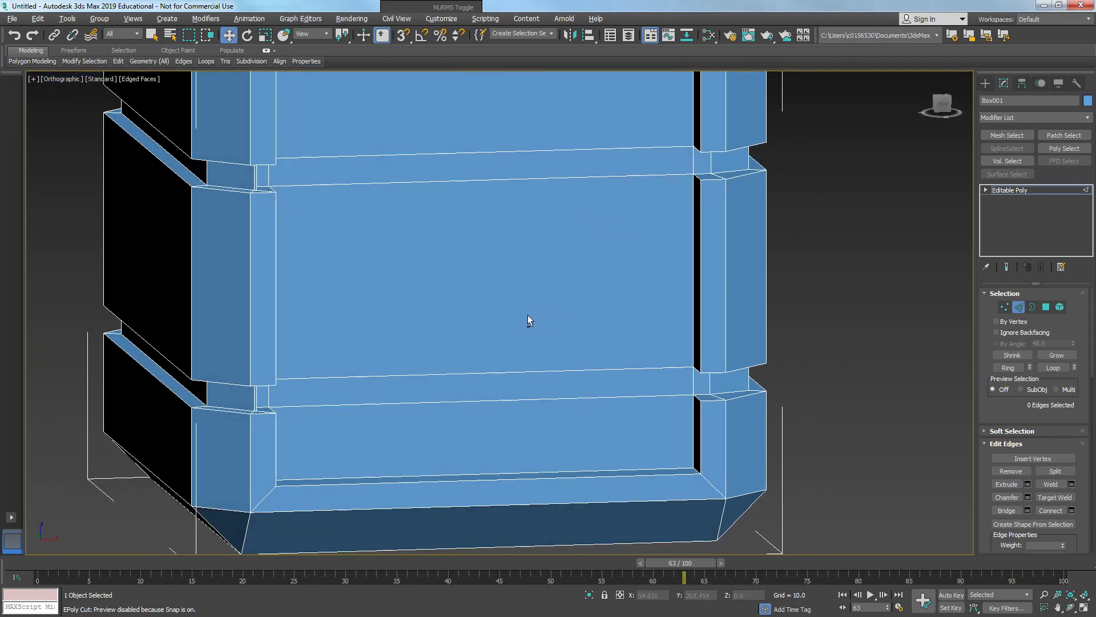
- Add a Symmetry modifier to the crate, mirroring across the X axis
key(alt+w)
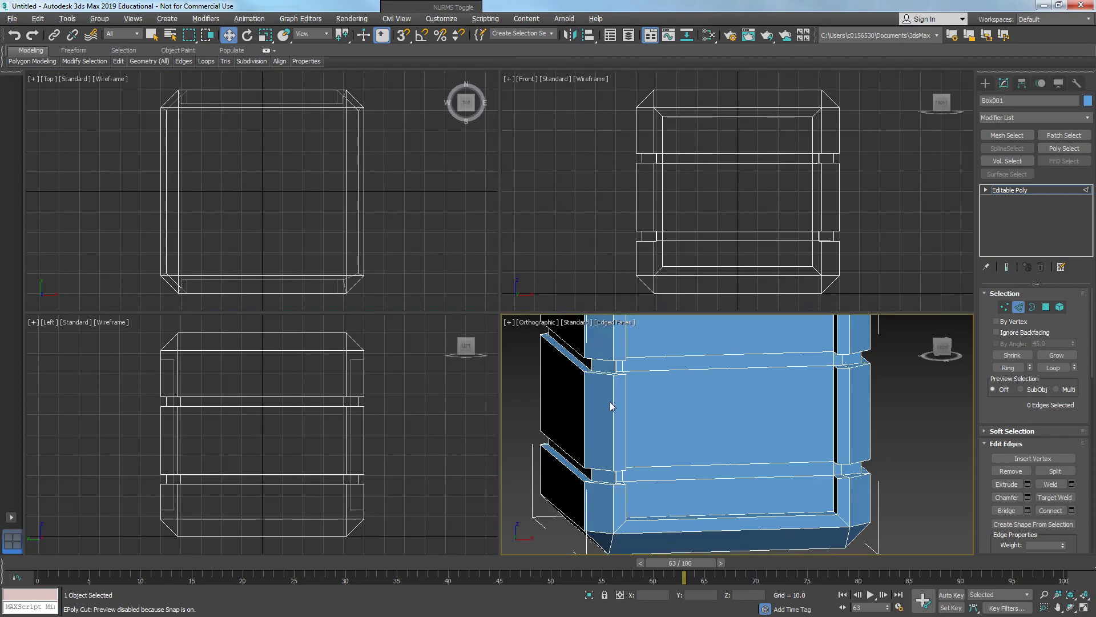
key(alt+w)
mouse_move(595, 385)
alt+middle_down()
mouse_move(690, 382)
mouse_move(592, 392)
mouse_move(611, 392)
alt+middle_up()
scroll(592, 392, down, 3)
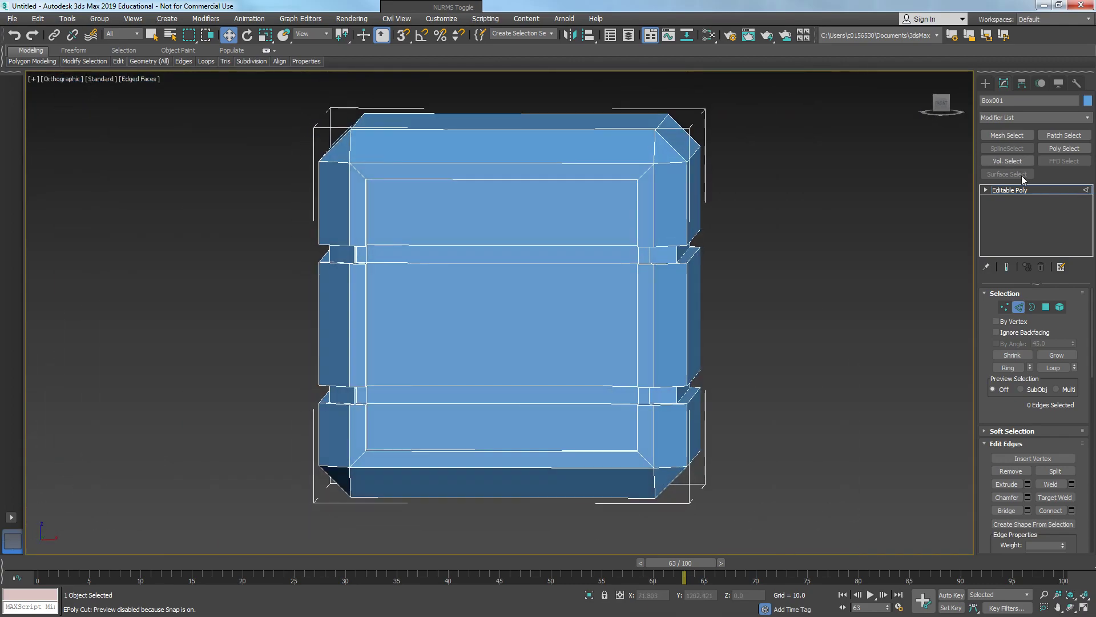
click(1027, 191)
right_click(1011, 117)
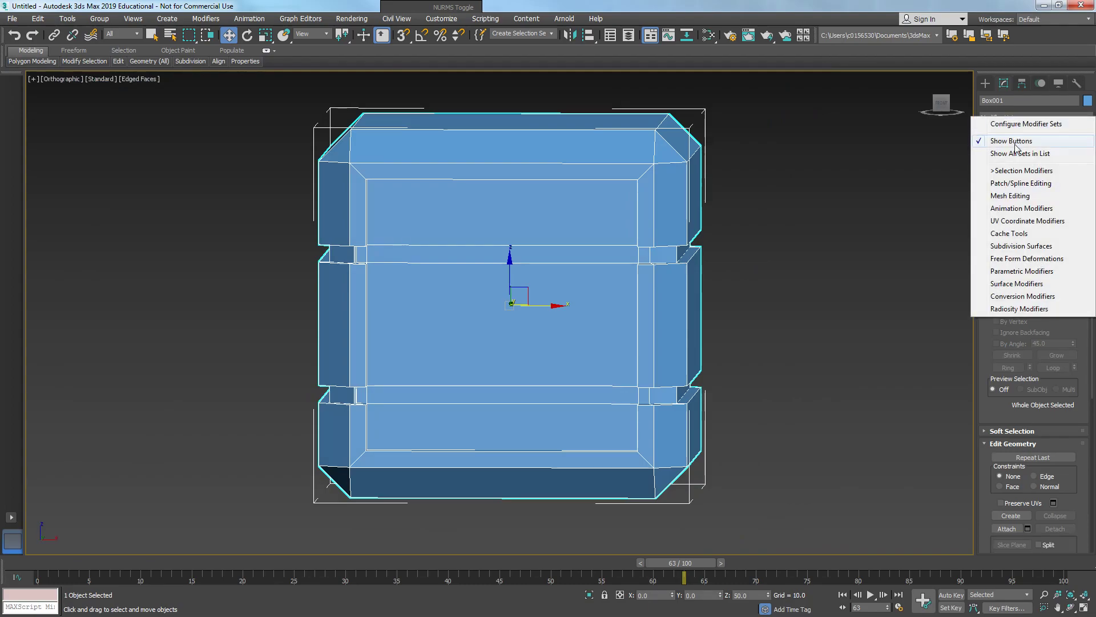
click(1011, 196)
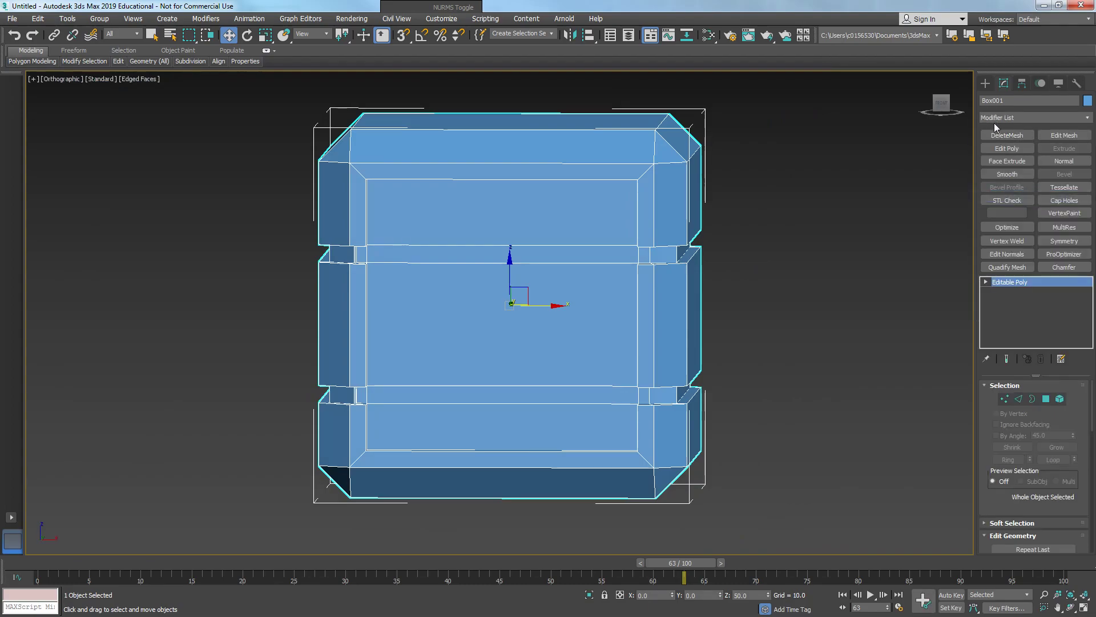
click(1064, 241)
mouse_move(611, 245)
alt+middle_down()
mouse_move(651, 246)
mouse_move(578, 245)
mouse_move(898, 237)
mouse_move(609, 244)
alt+middle_up()
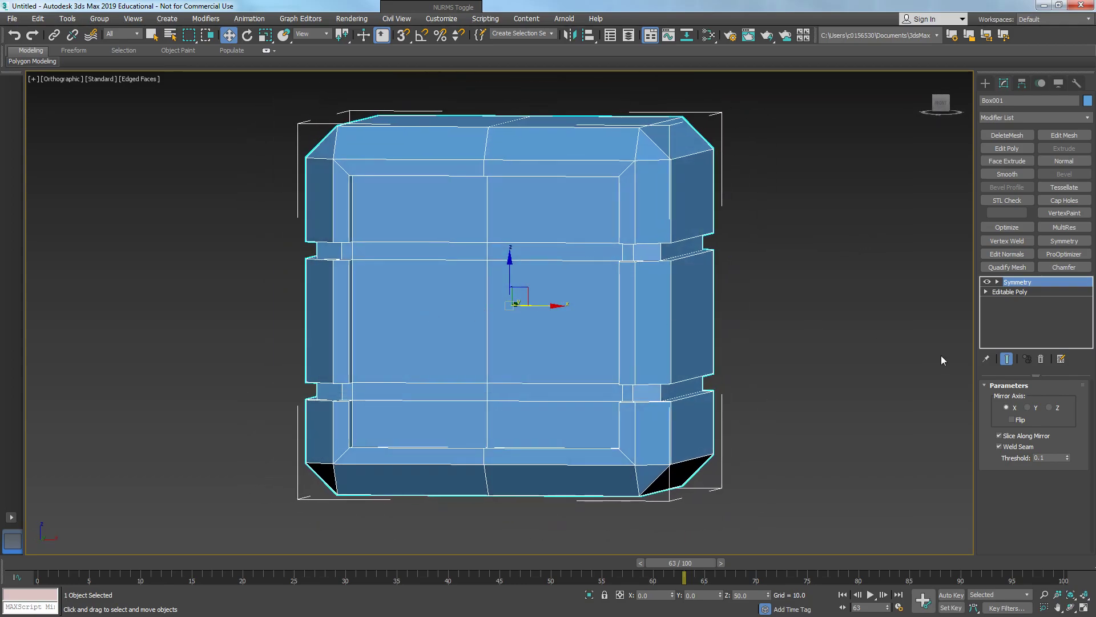
- Add a second Symmetry modifier mirrored on the Y axis with Flip enabled
alt+middle_drag(492, 319, 640, 332)
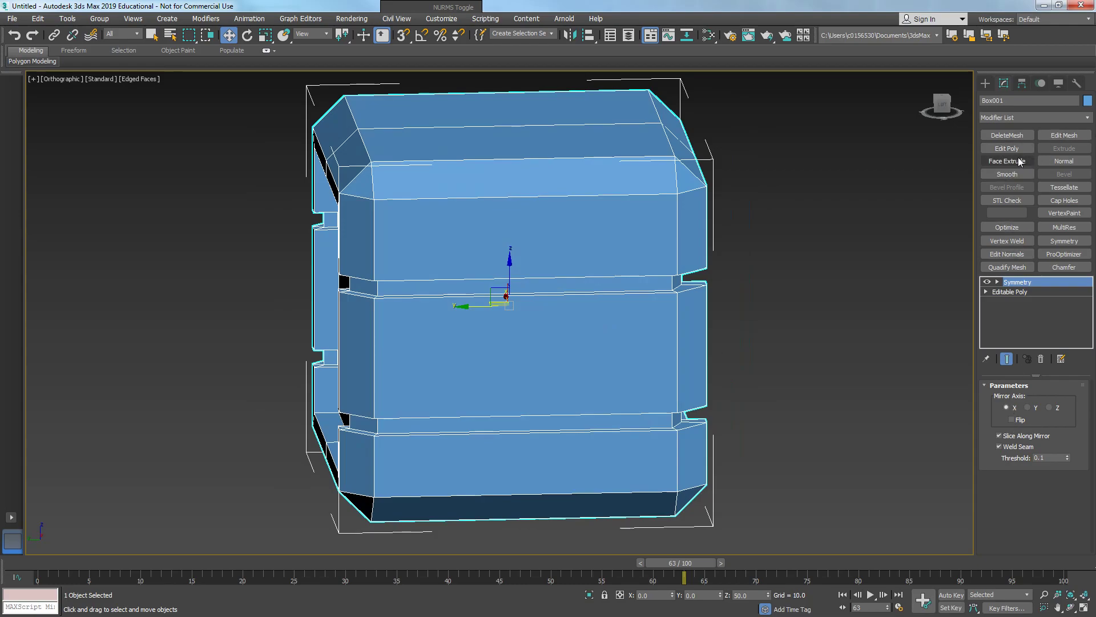
key(p)
alt+middle_drag(566, 311, 505, 356)
scroll(517, 349, down, 3)
scroll(505, 357, down, 4)
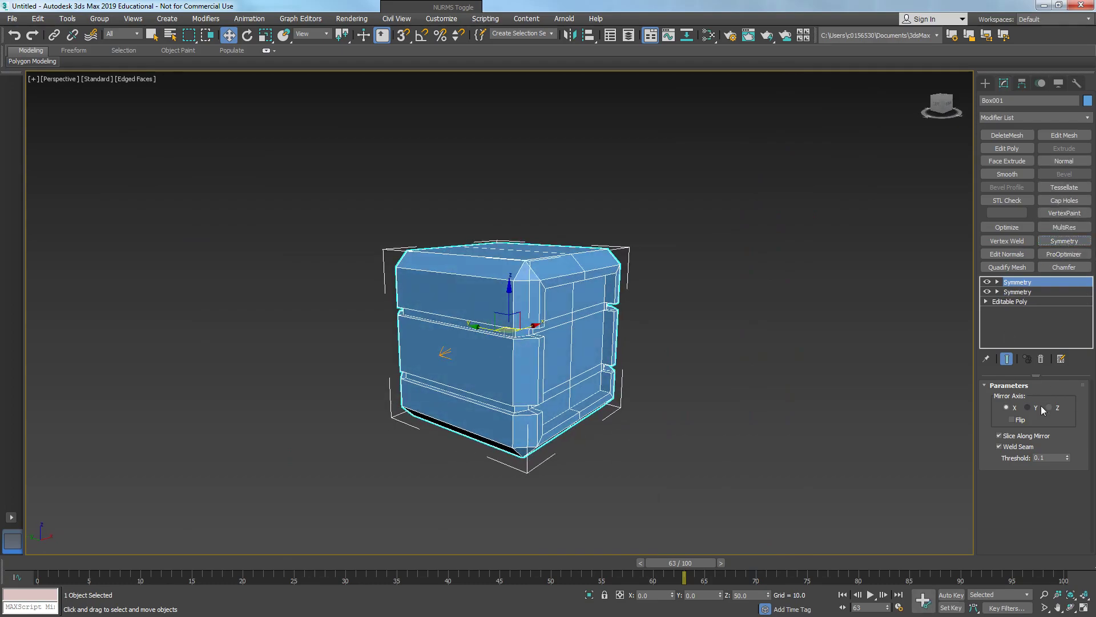
alt+middle_drag(495, 376, 525, 359)
scroll(529, 367, up, 5)
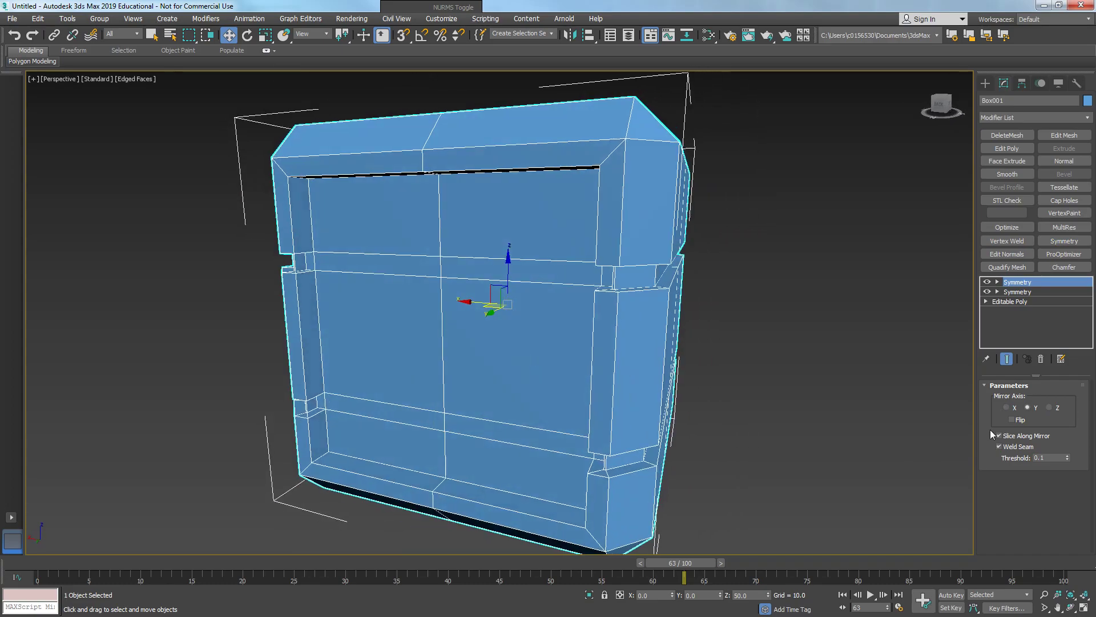
click(1012, 420)
alt+middle_drag(685, 351, 637, 366)
scroll(632, 381, down, 5)
scroll(651, 365, up, 5)
scroll(652, 372, down, 5)
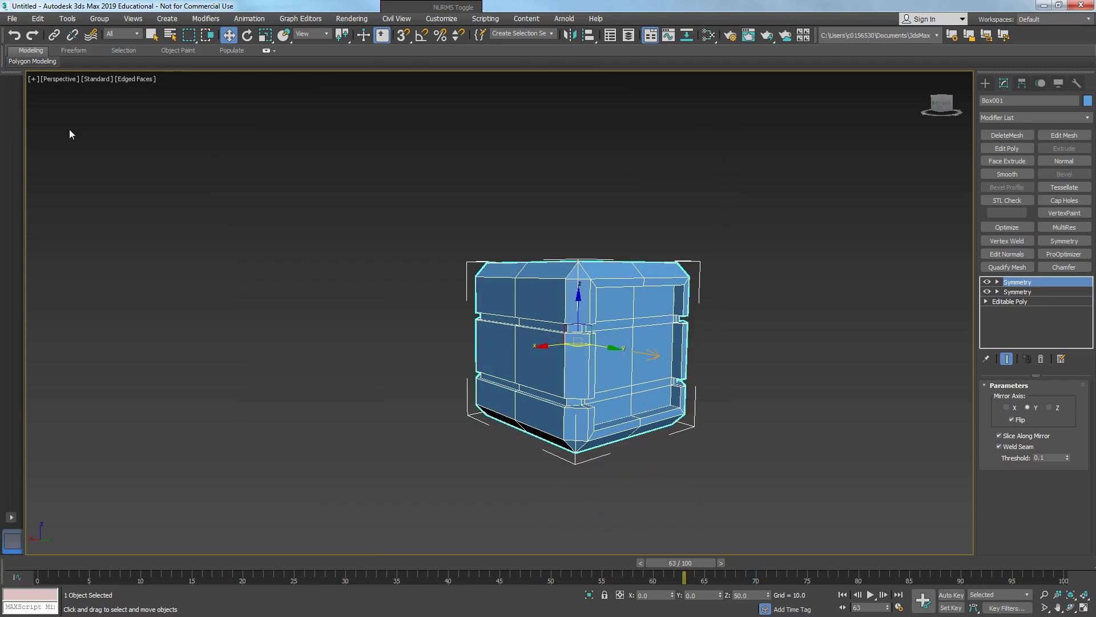
- Save the scene as CrateSimple_01
click(15, 13)
click(44, 114)
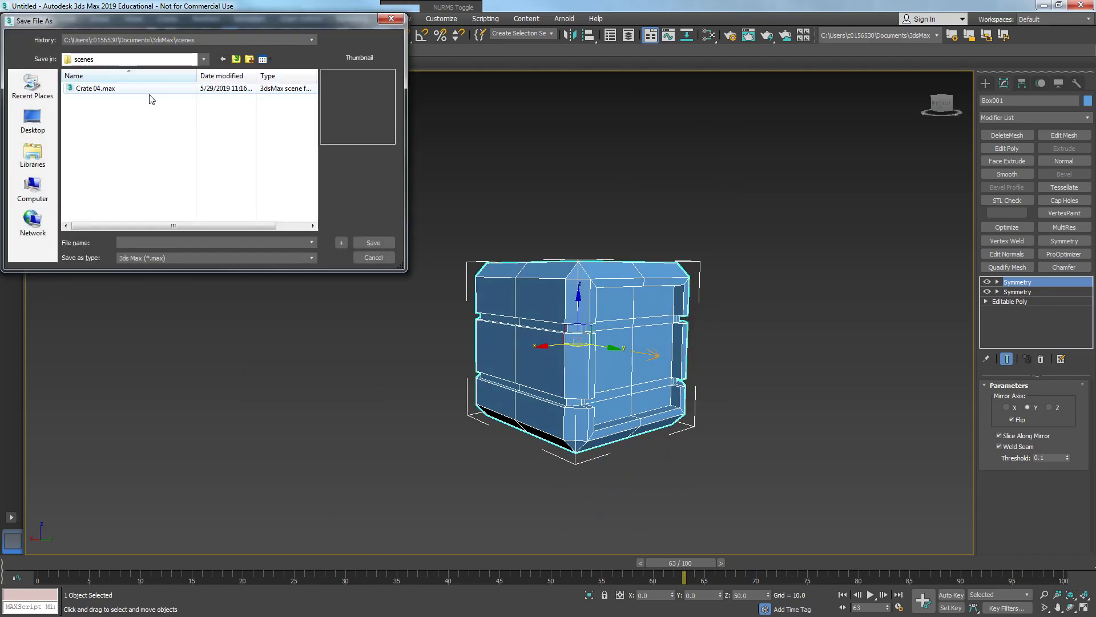
drag(179, 21, 327, 86)
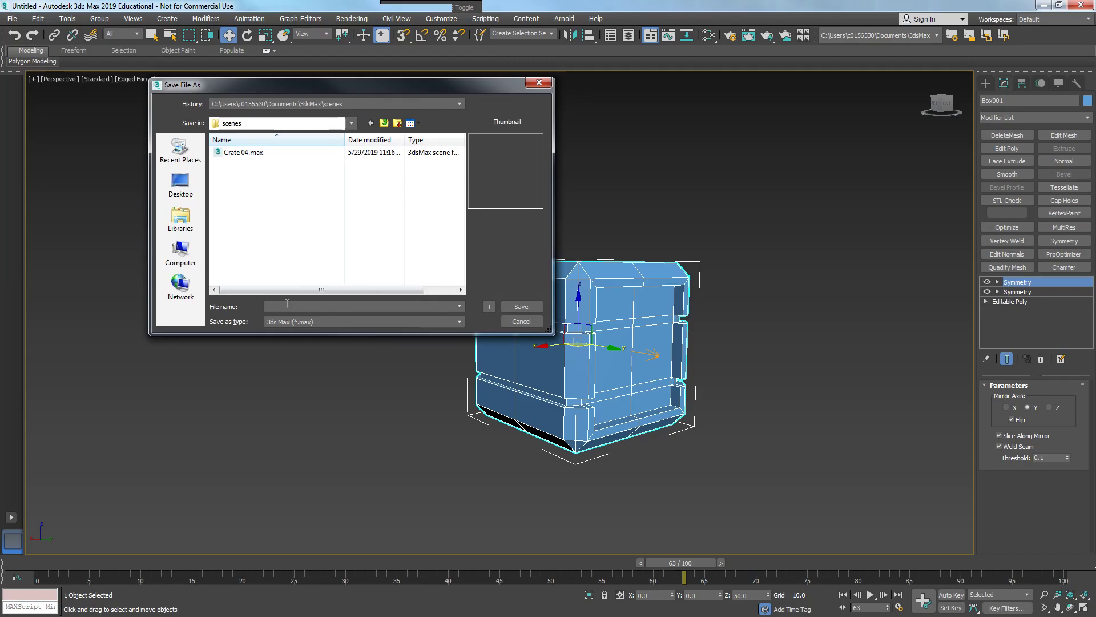
text(Crate_01)
key(BackSpace)
text(Simple_01)
click(510, 310)
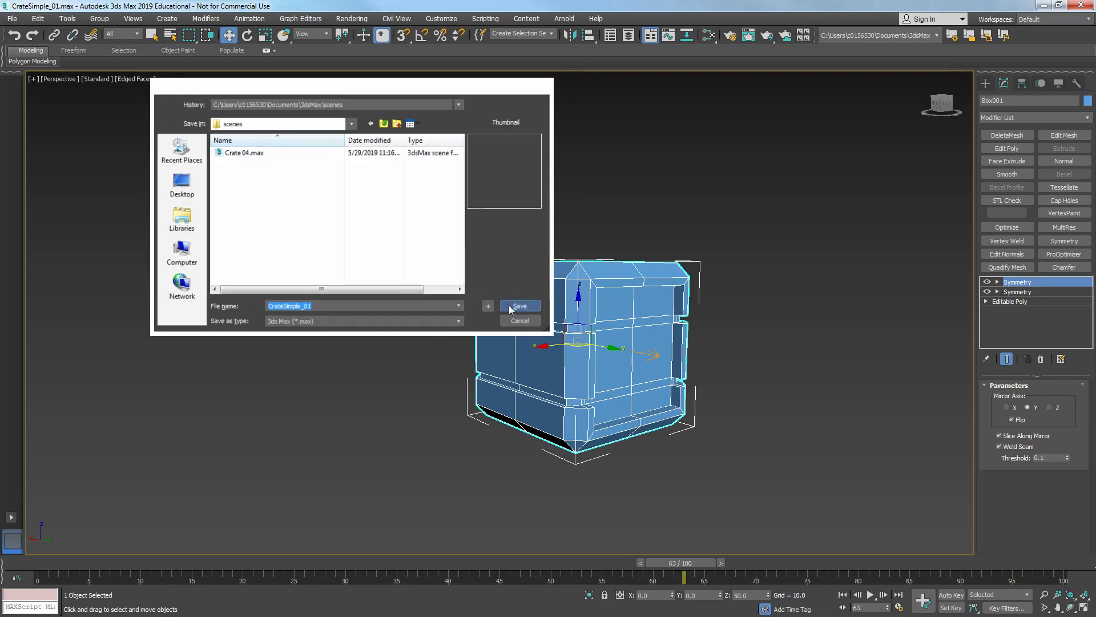
- Collapse the crate with its Symmetry modifiers by converting it to an editable poly
alt+middle_drag(689, 382, 680, 342)
alt+middle_drag(631, 369, 542, 330)
scroll(612, 395, up, 5)
scroll(612, 394, down, 5)
scroll(514, 326, up, 3)
right_click(546, 331)
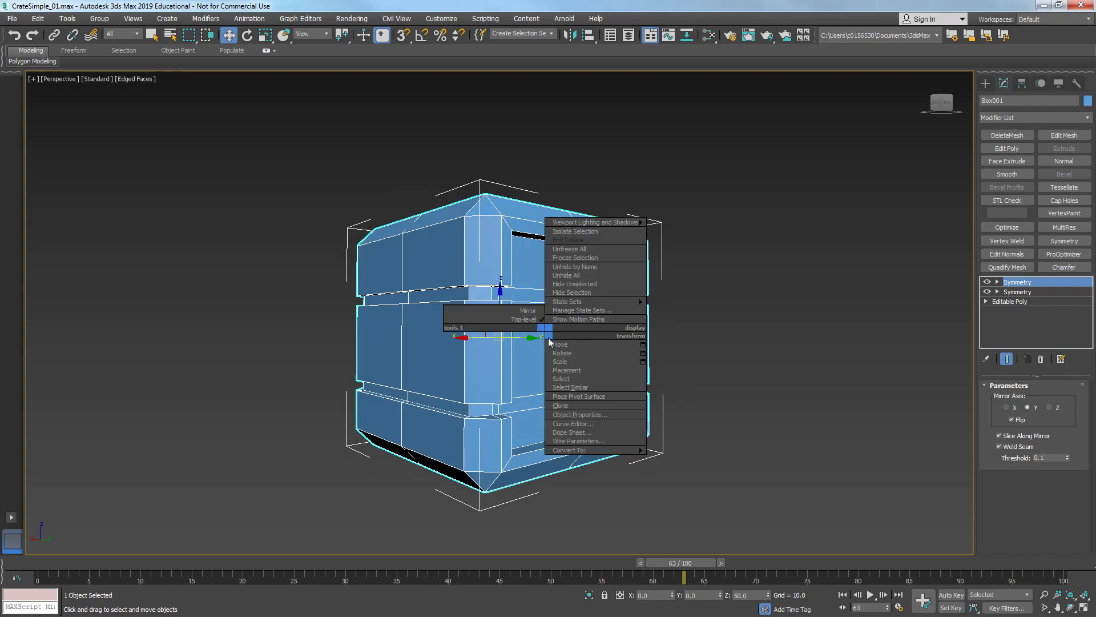
mouse_move(571, 450)
click(527, 464)
alt+middle_drag(526, 464, 569, 415)
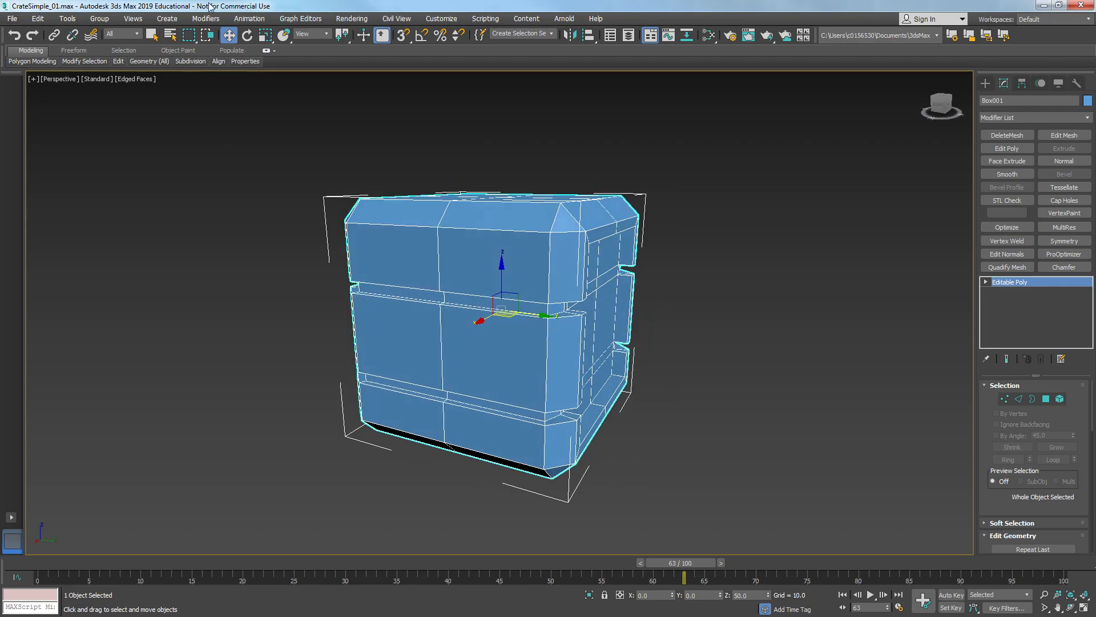
- Apply an Unwrap UVW modifier from the UV coordinate modifier set and open the UV editor
alt+middle_drag(705, 366, 707, 325)
right_click(1042, 121)
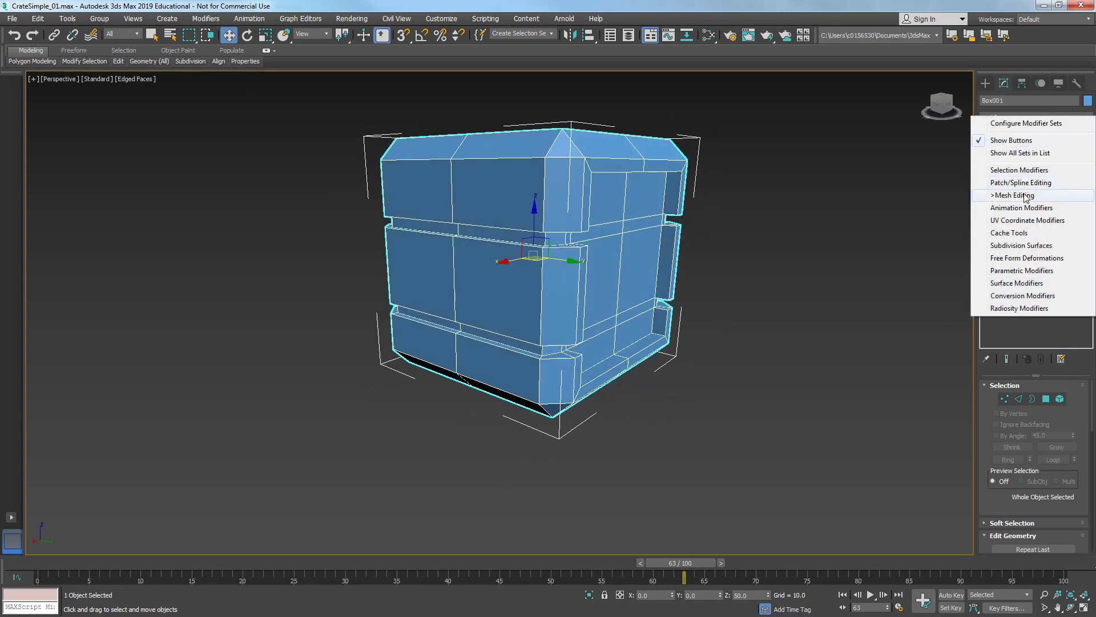
click(1014, 222)
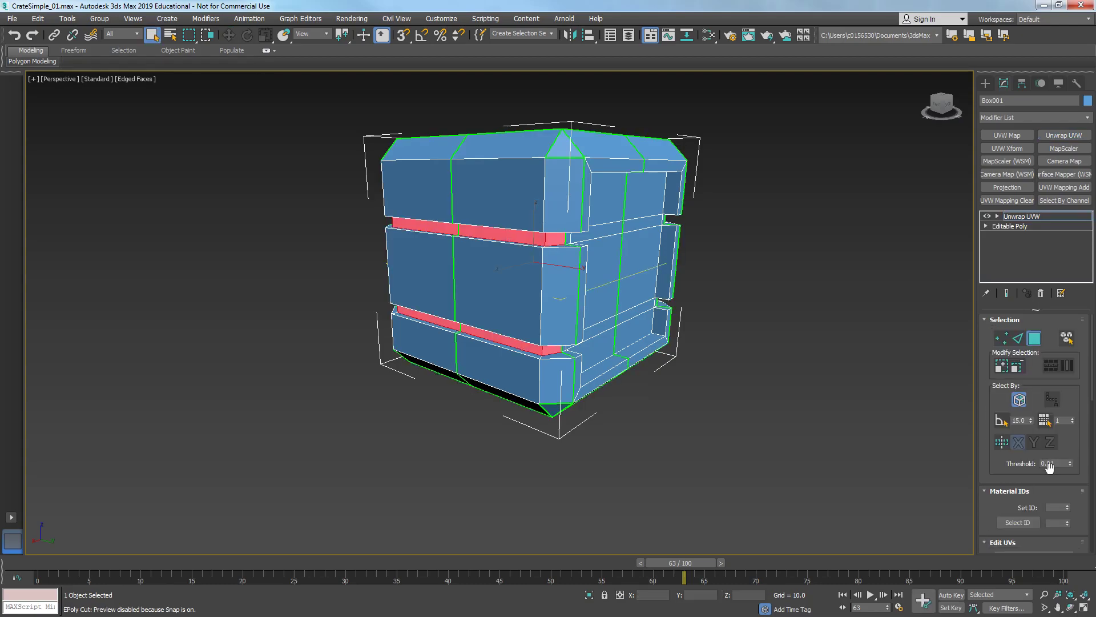
click(1021, 323)
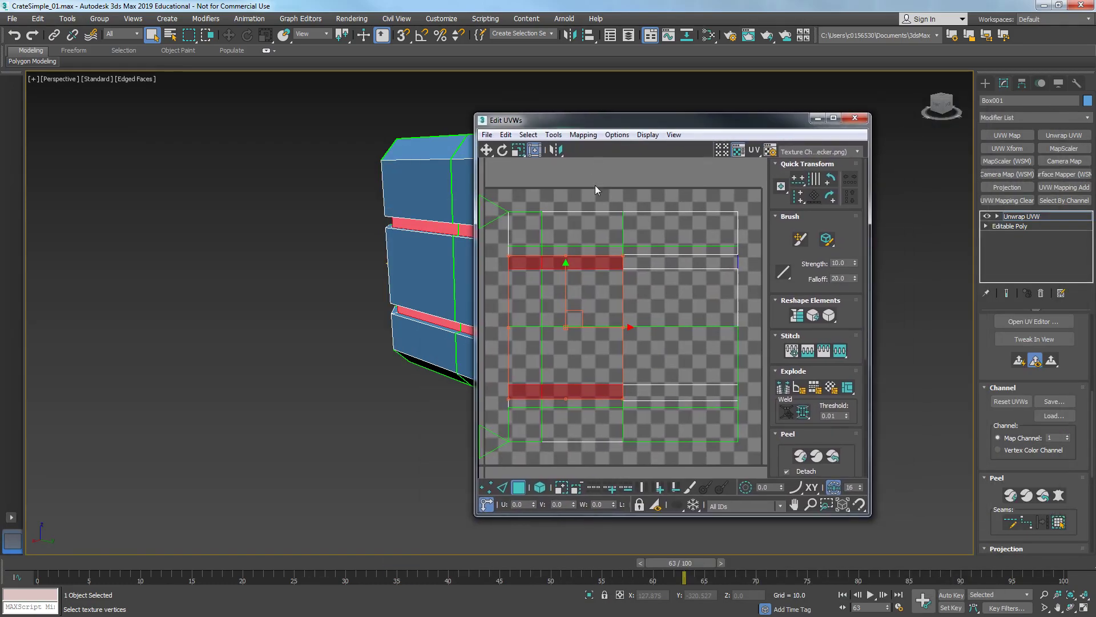
- Select all UVs and apply Flatten Mapping with a 45.0 angle threshold and 0.001 spacing
scroll(599, 190, down, 4)
middle_drag(600, 190, 609, 235)
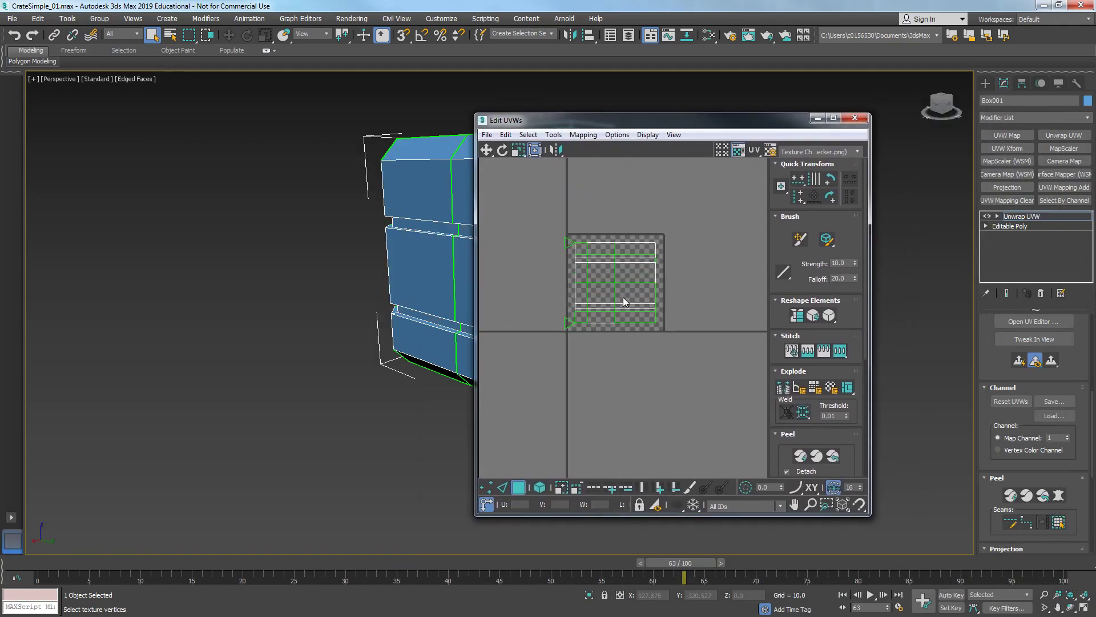
key(ctrl+a)
click(583, 135)
click(580, 147)
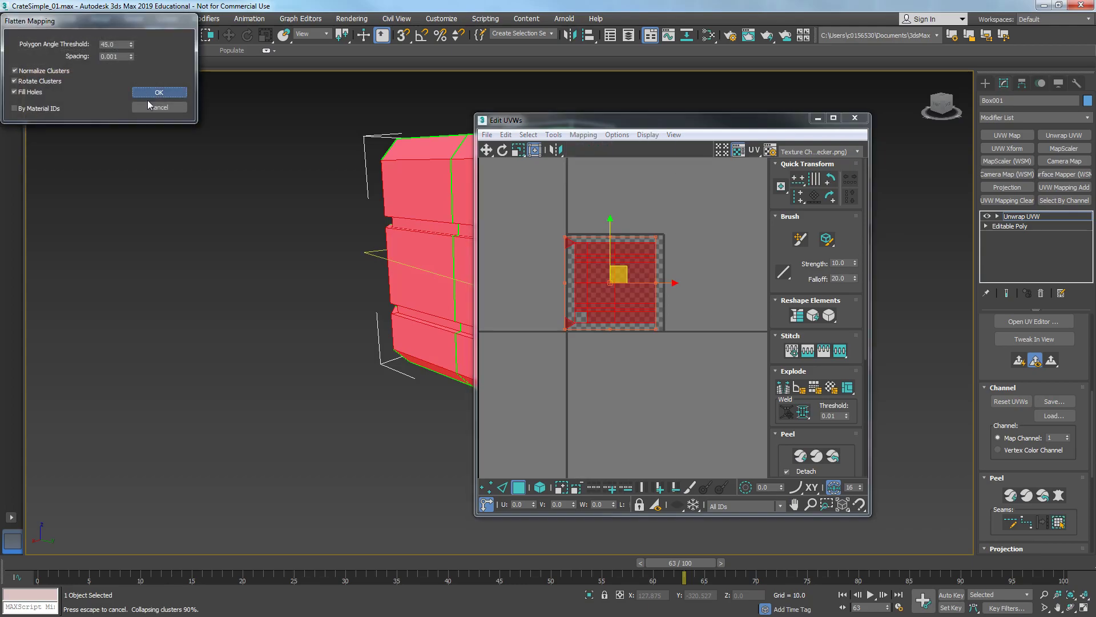
click(147, 94)
- Examine the flattened UV layout against the crate from several angles, then close the UV editor
scroll(693, 310, up, 5)
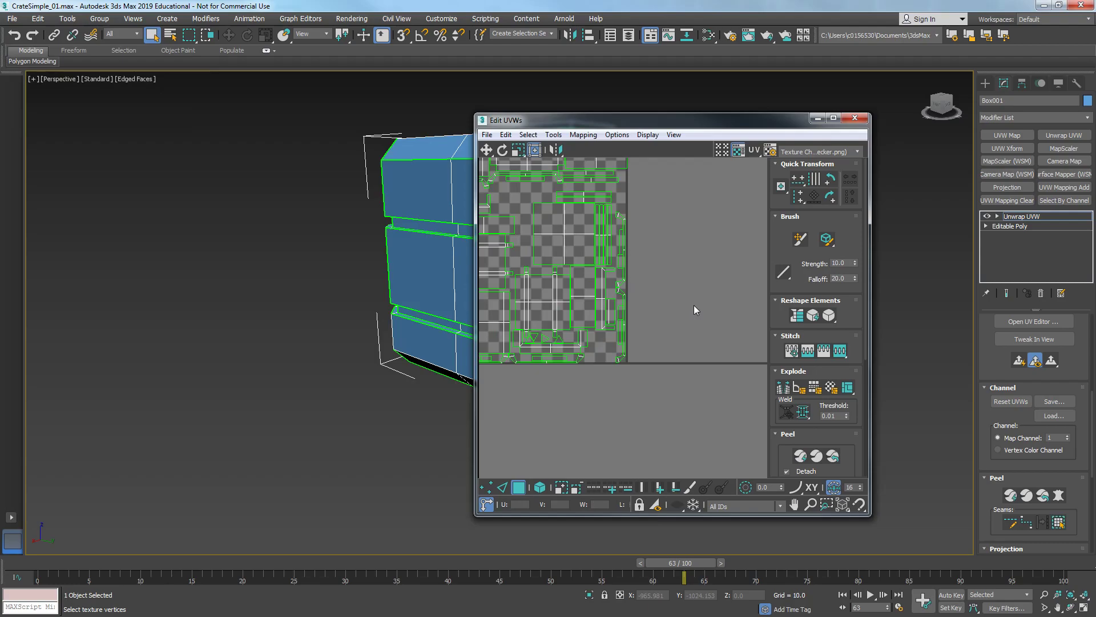
click(738, 149)
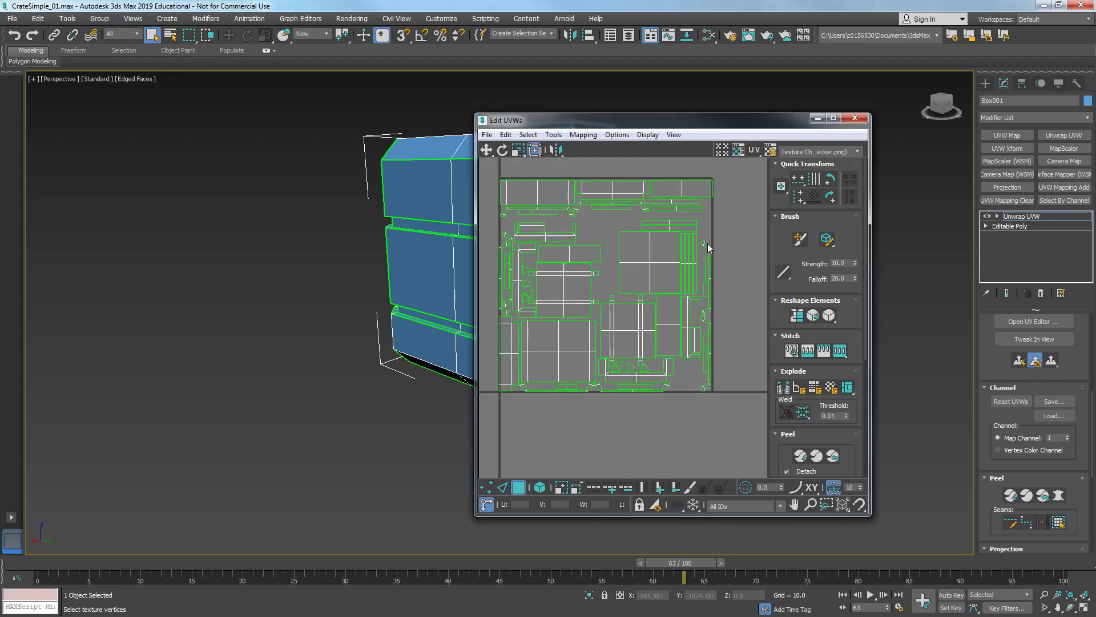
middle_drag(388, 273, 274, 291)
scroll(274, 291, up, 5)
scroll(605, 277, down, 4)
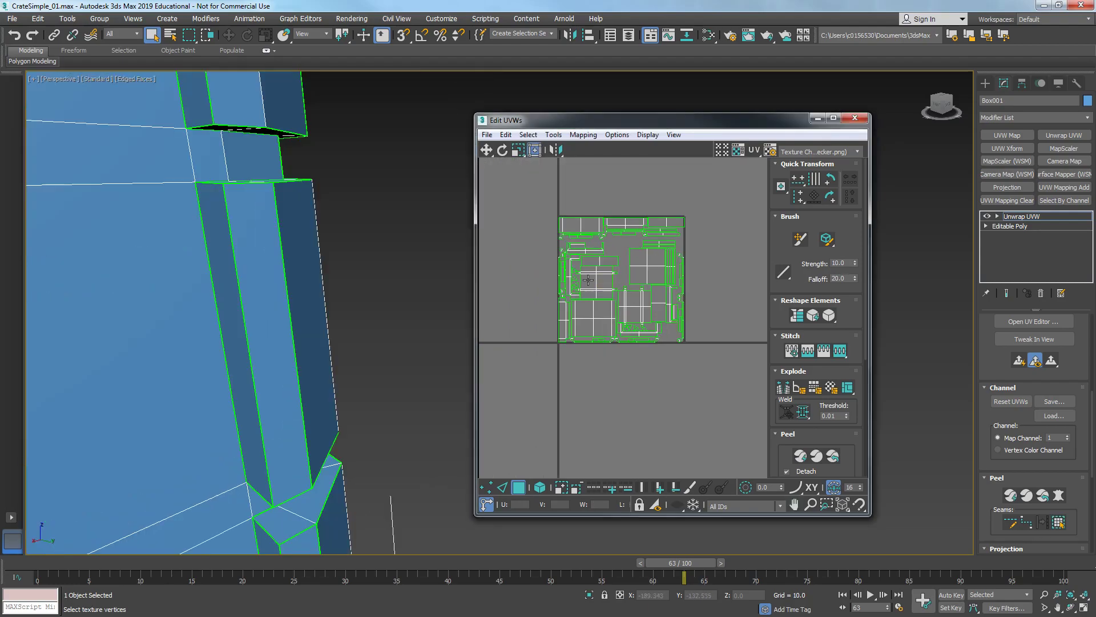
middle_drag(526, 316, 589, 302)
scroll(314, 308, down, 6)
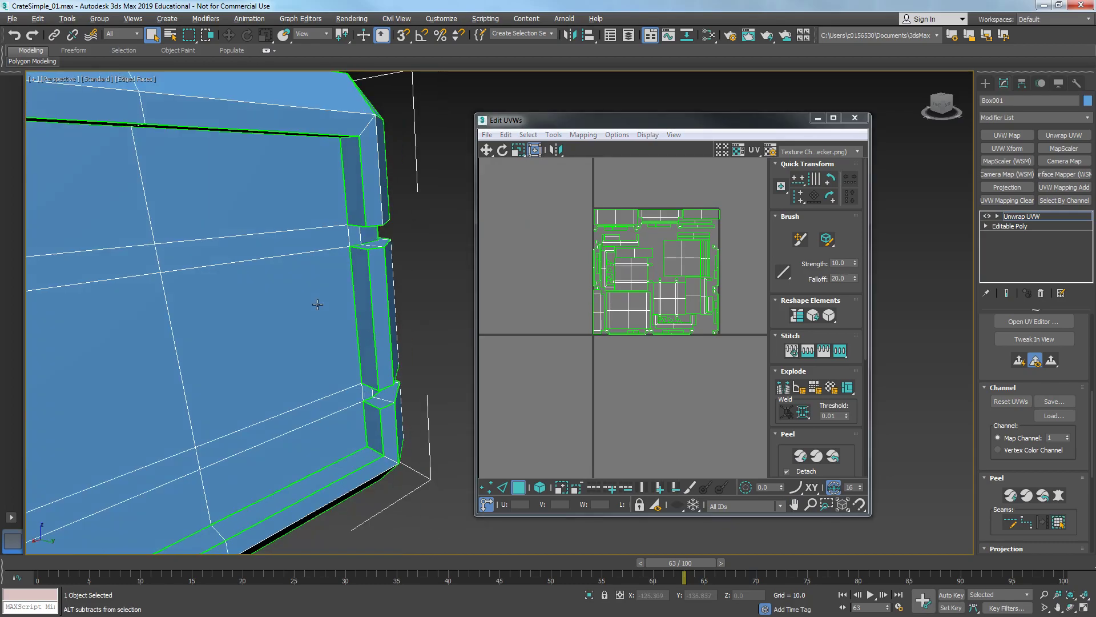
alt+middle_drag(310, 315, 315, 345)
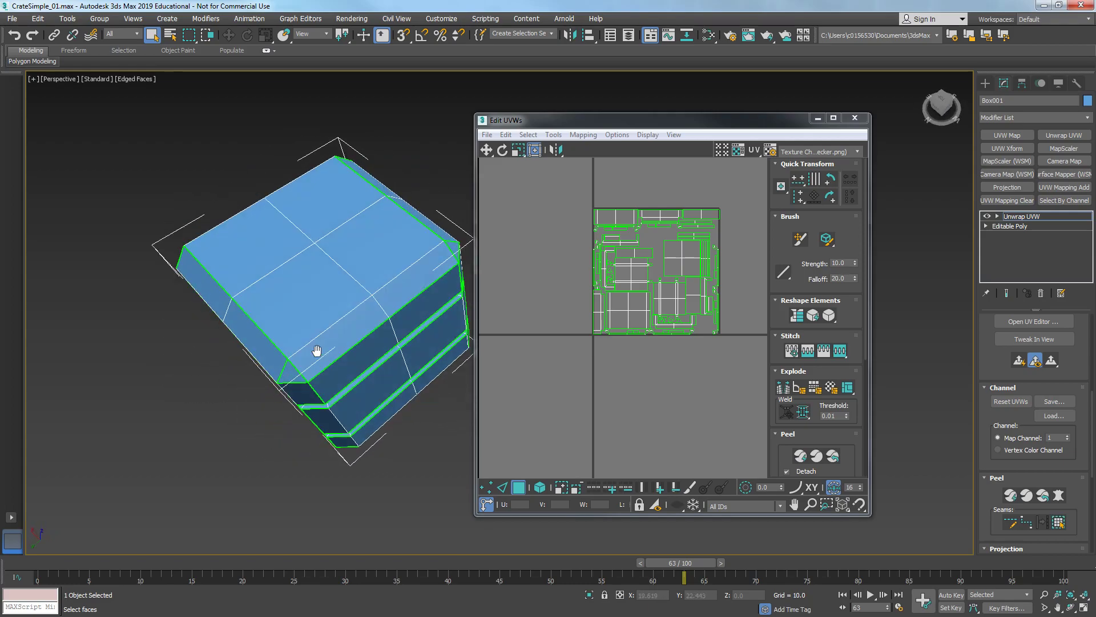
alt+middle_drag(361, 399, 296, 297)
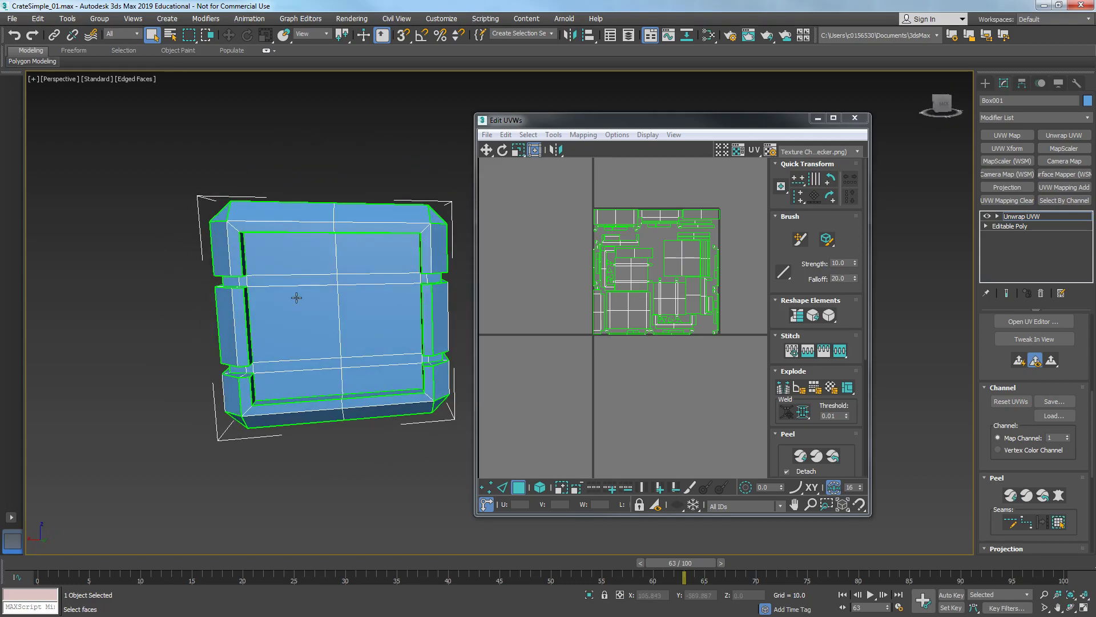
middle_drag(505, 293, 496, 291)
alt+middle_drag(400, 291, 395, 336)
scroll(379, 337, down, 5)
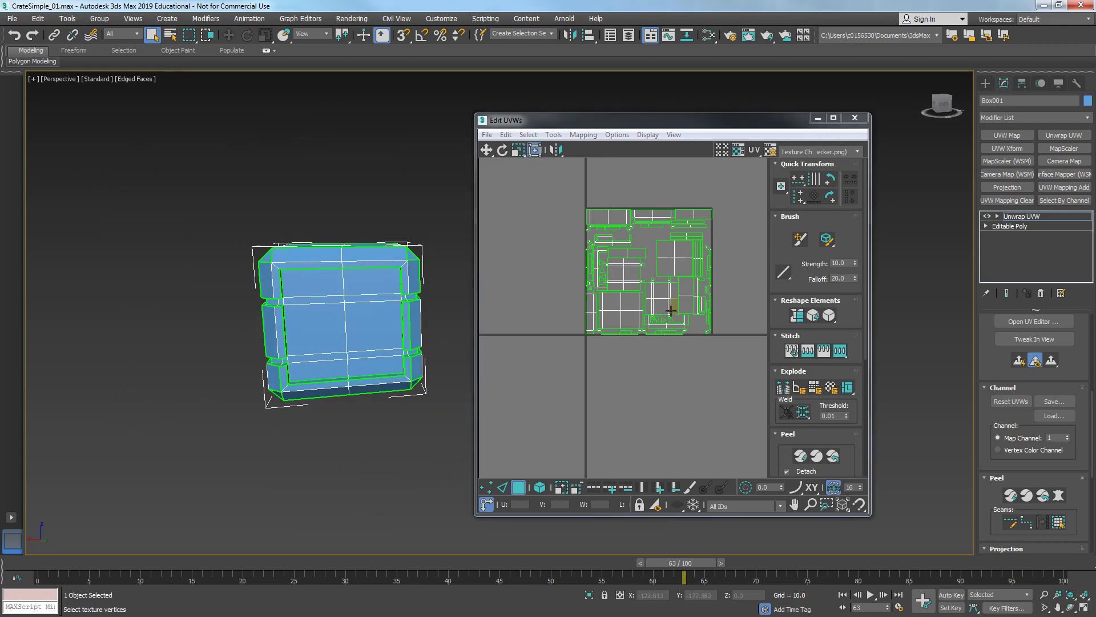
click(855, 120)
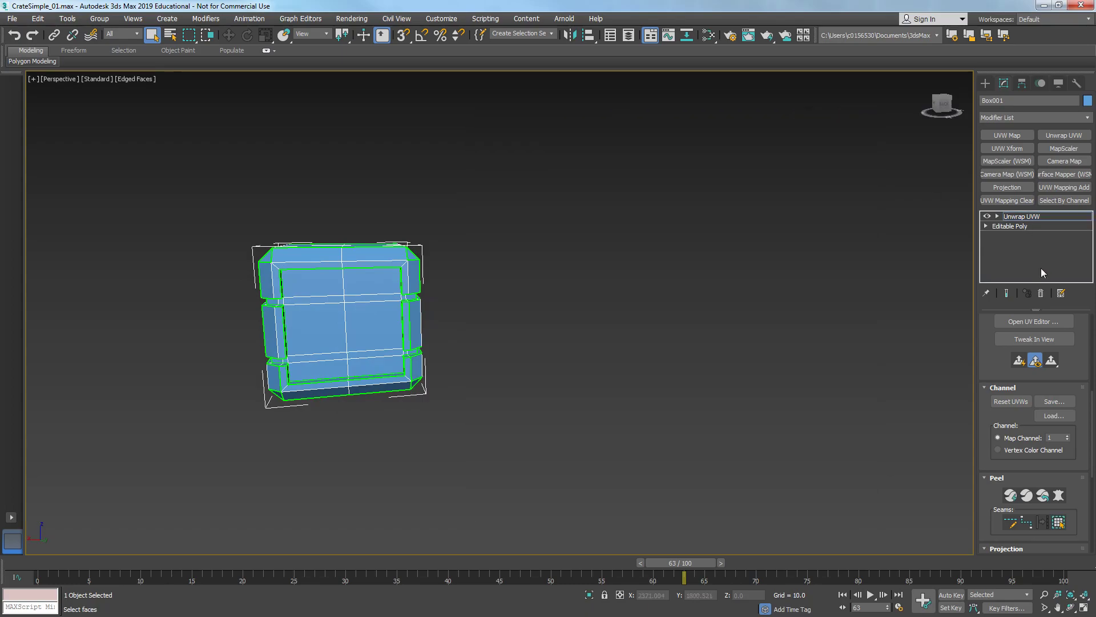
- Collapse the Unwrap UVW modifier into the editable poly and delete one half of the crate's polygons
right_click(1022, 217)
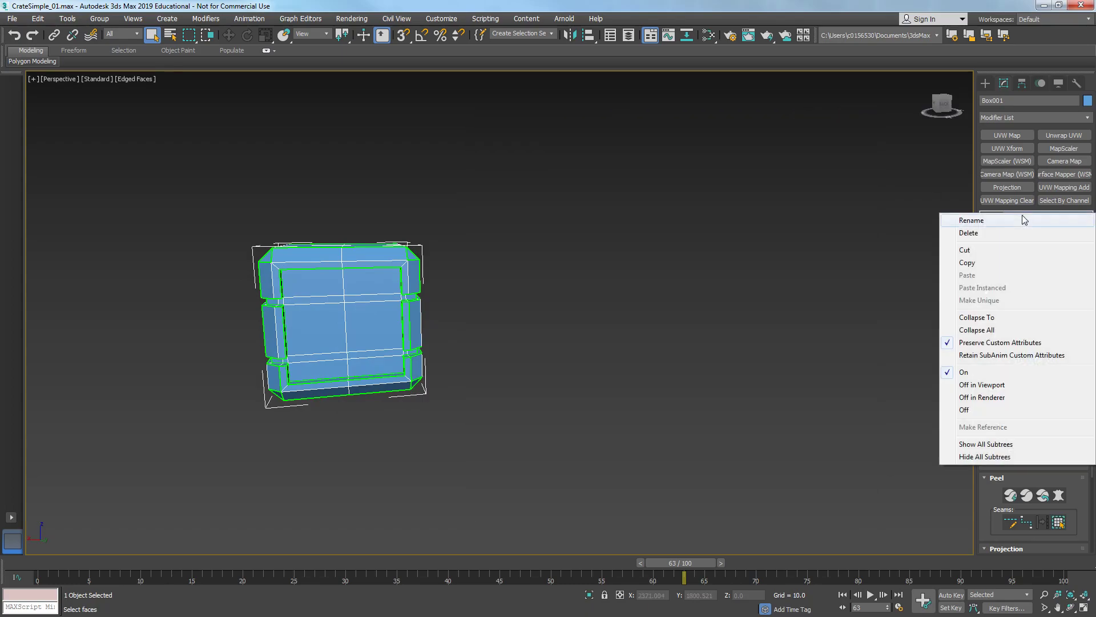
click(994, 314)
alt+middle_drag(520, 317, 573, 345)
key(4)
alt+middle_drag(438, 348, 458, 309)
drag(361, 468, 362, 469)
alt+middle_drag(361, 468, 433, 369)
scroll(532, 386, up, 3)
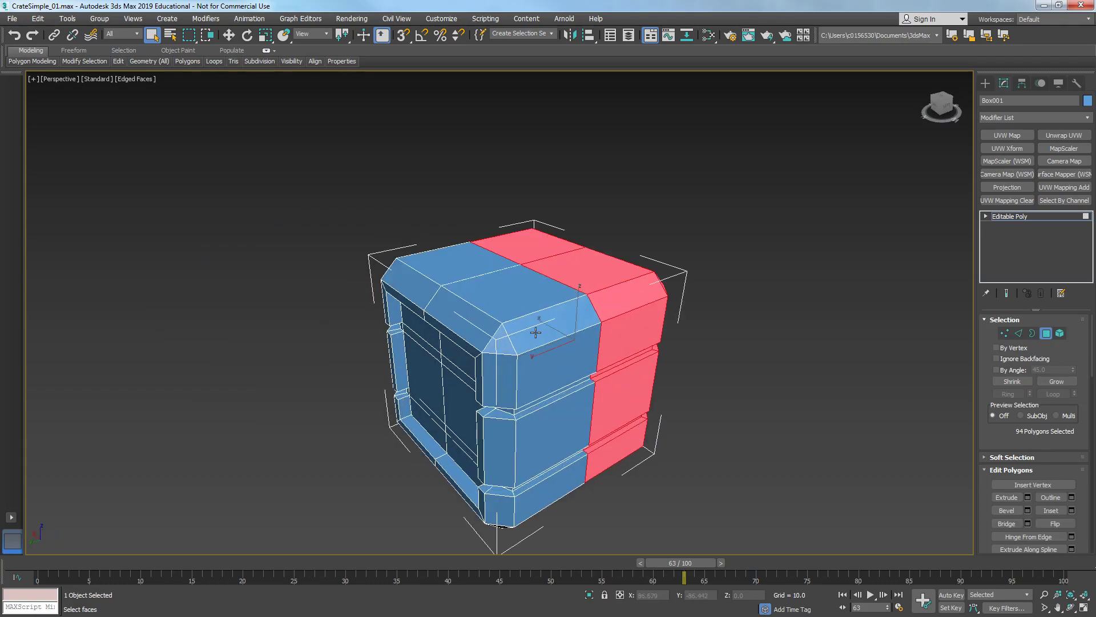
key(Delete)
- Delete another half of the remaining polygons, leaving a quarter of the crate
alt+middle_drag(546, 336, 429, 255)
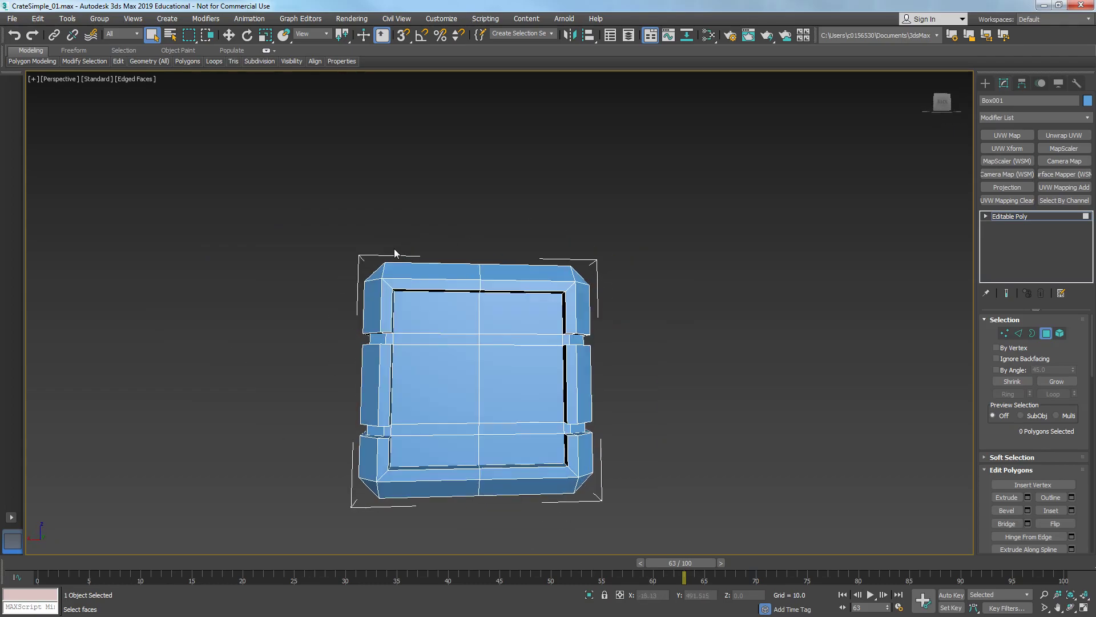
drag(398, 472, 399, 473)
key(Delete)
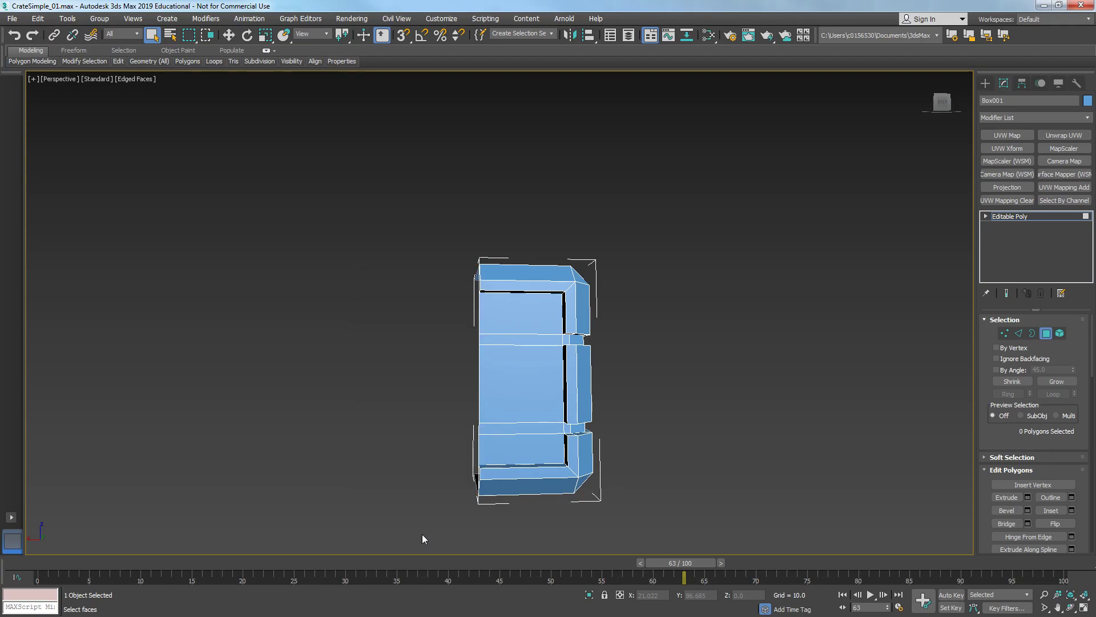
alt+middle_drag(553, 528, 498, 324)
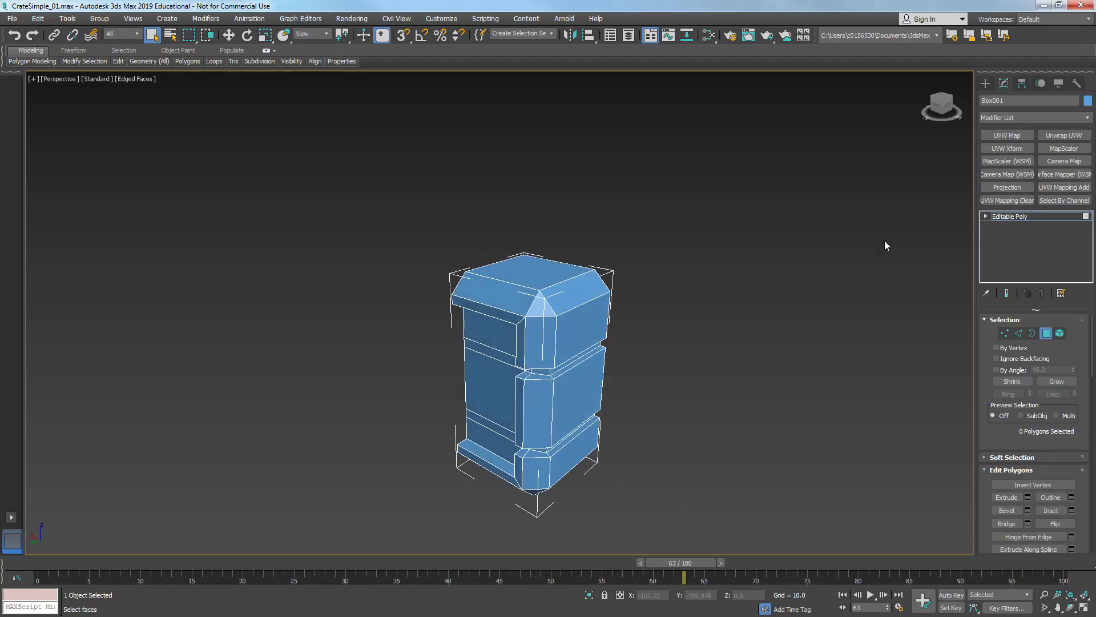
- Add a new Unwrap UVW modifier to the quarter crate and open the UV editor in edge mode
click(1022, 216)
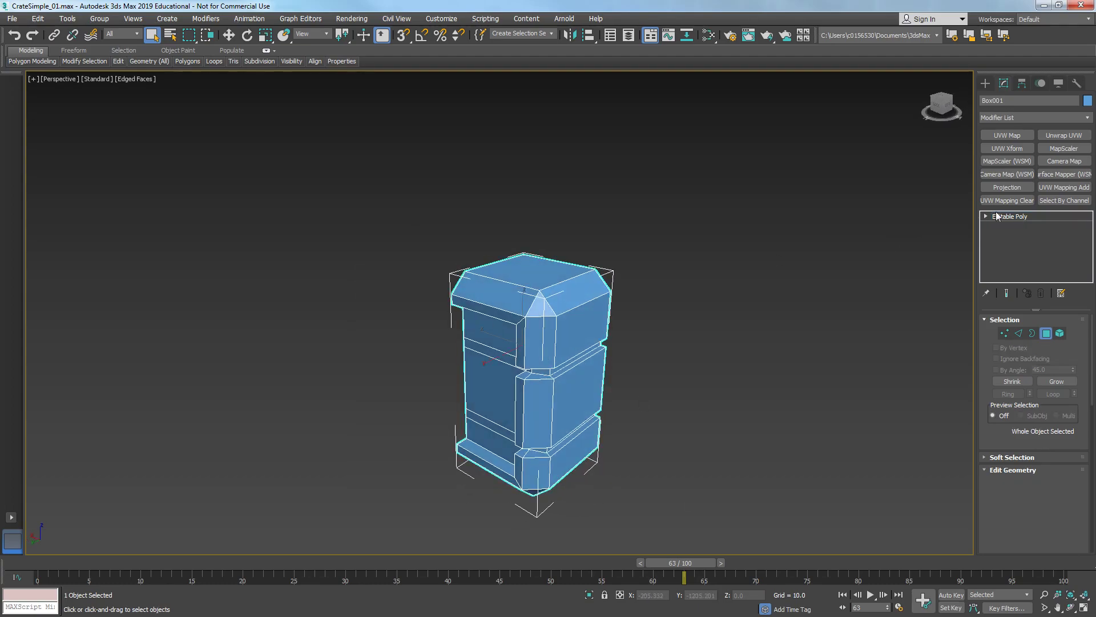
click(1056, 137)
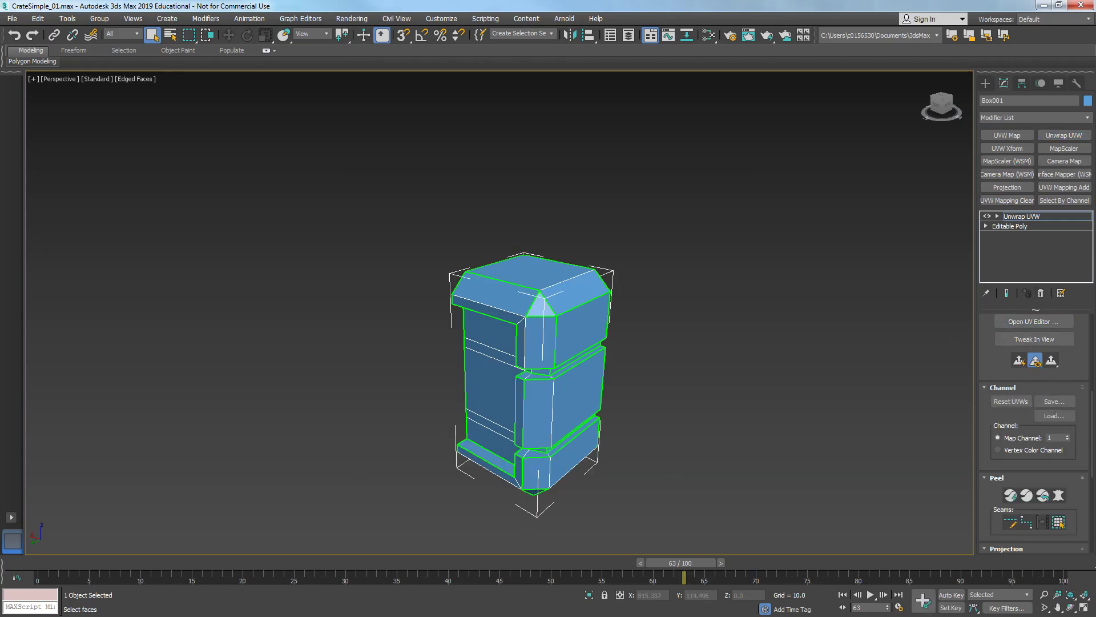
drag(369, 108, 380, 90)
scroll(305, 227, down, 4)
middle_drag(298, 235, 314, 240)
scroll(338, 249, up, 4)
key(2)
- Select edges of the central UV cluster and stitch them to their matching clusters
click(360, 248)
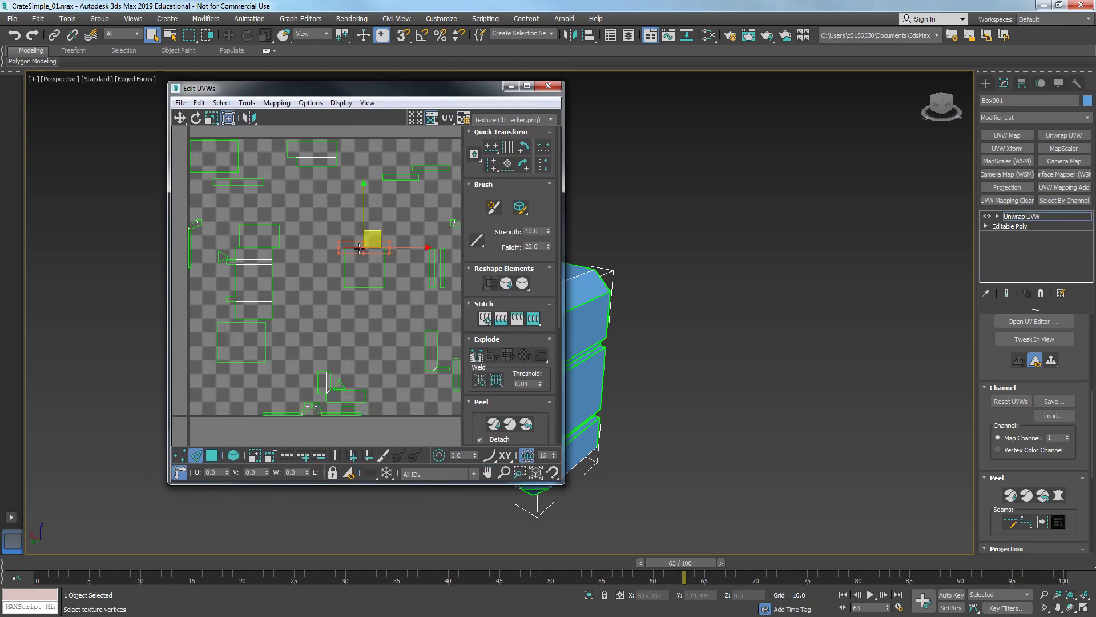
right_click(359, 253)
click(341, 291)
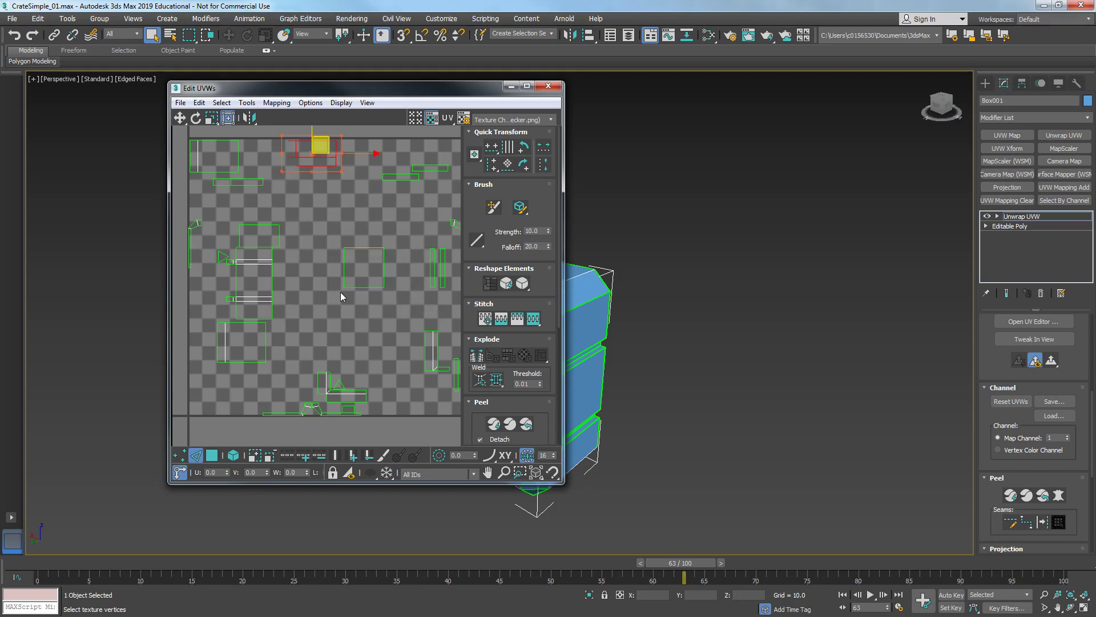
click(313, 207)
click(358, 247)
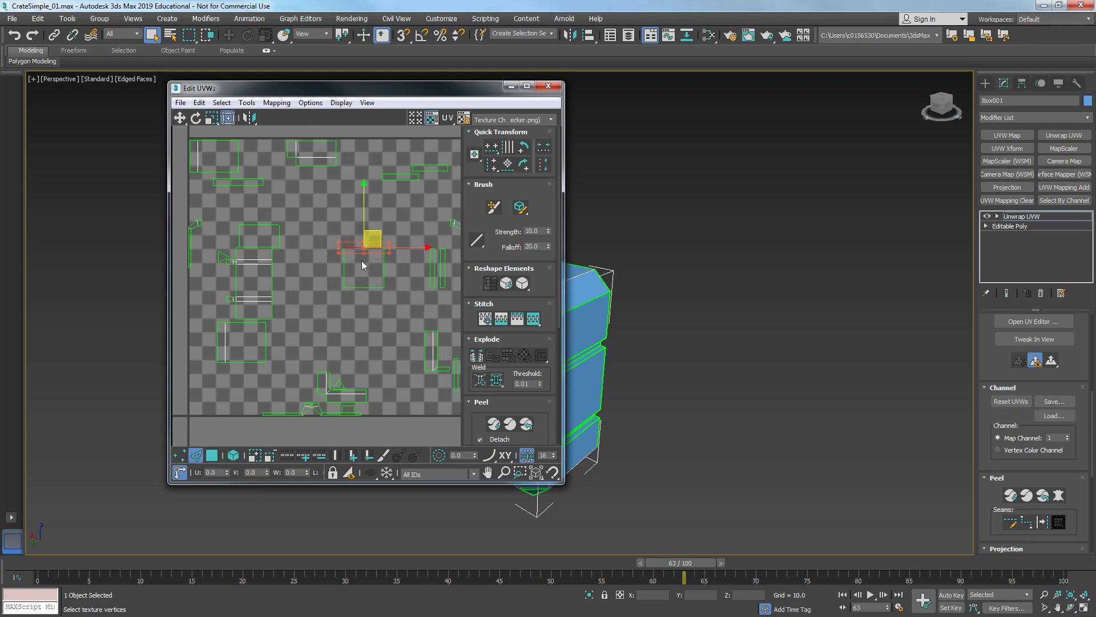
right_click(360, 251)
click(348, 303)
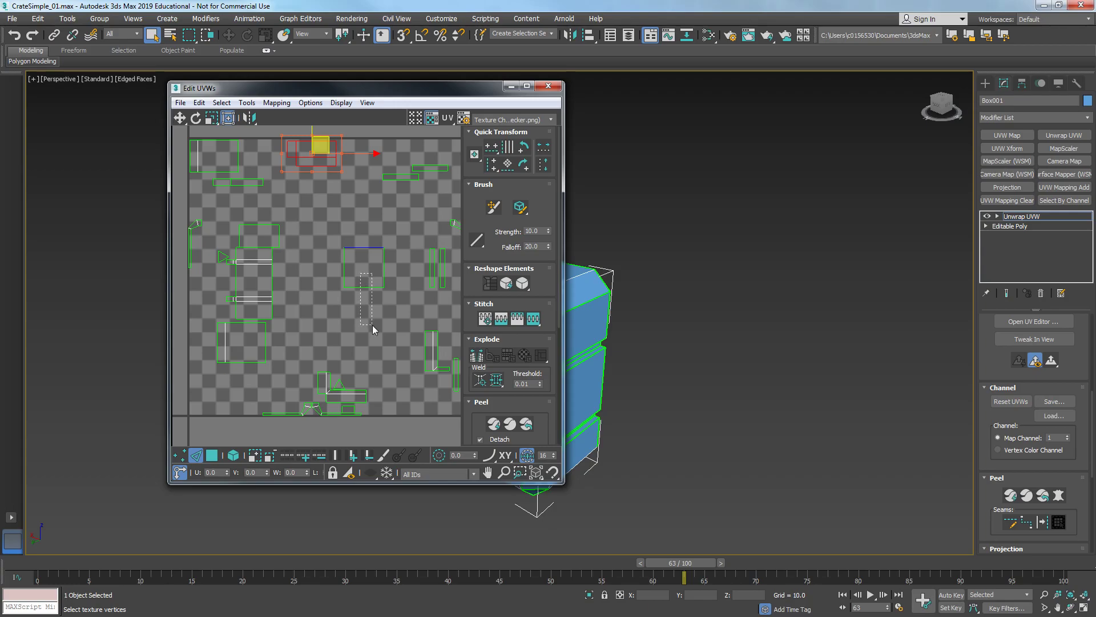
- Stitch further border edges so the top UV cluster joins its neighbouring pieces
drag(373, 325, 372, 326)
right_click(364, 311)
click(359, 313)
click(360, 316)
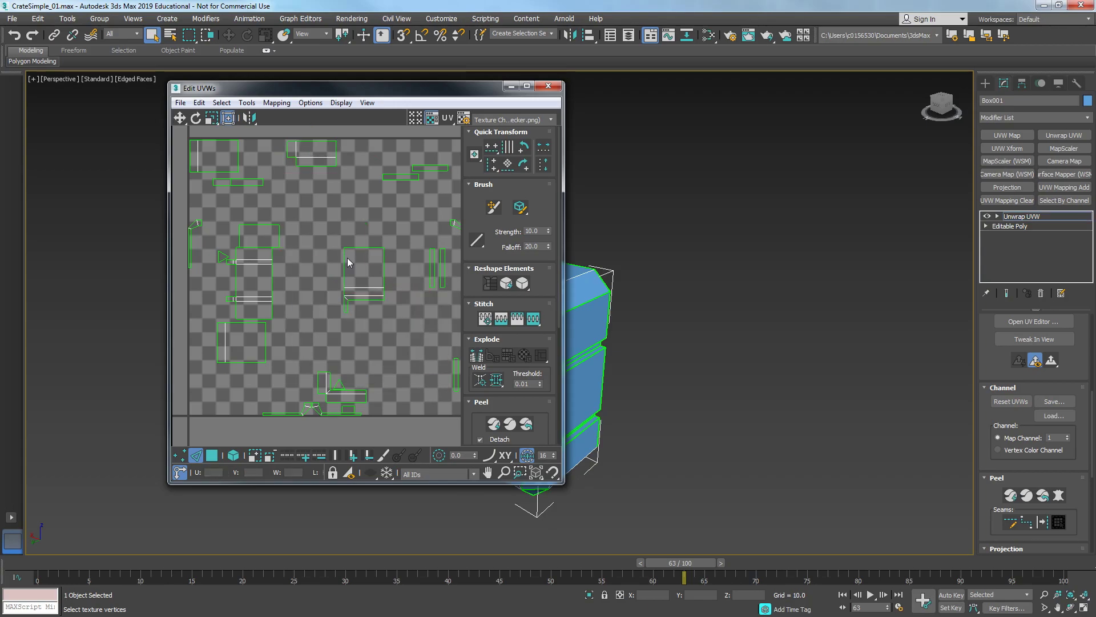
click(315, 166)
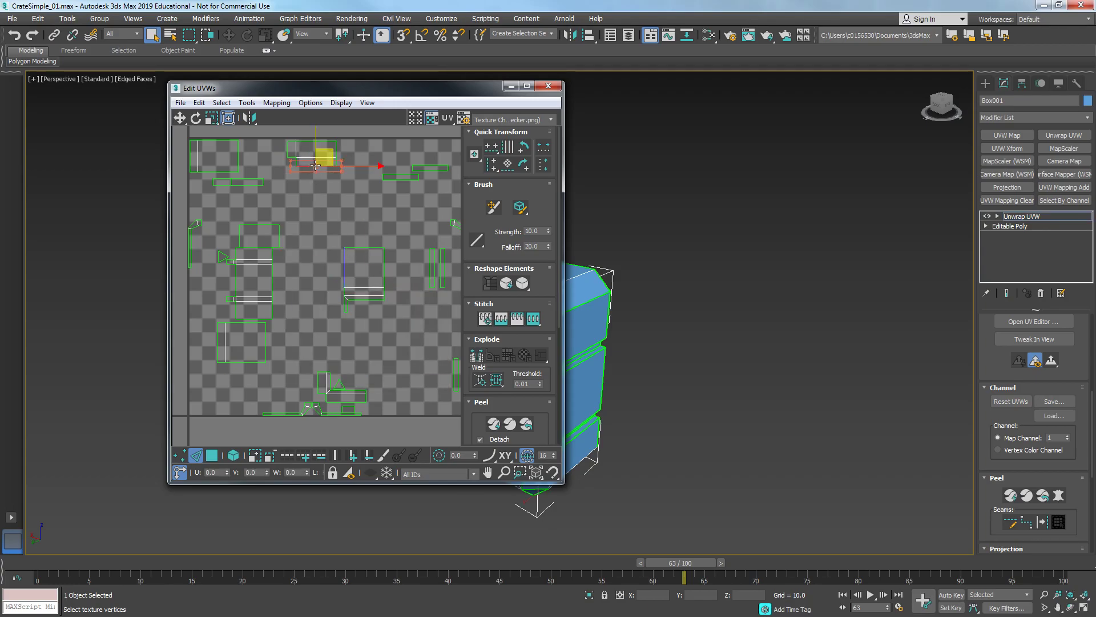
right_click(314, 166)
click(298, 214)
click(308, 229)
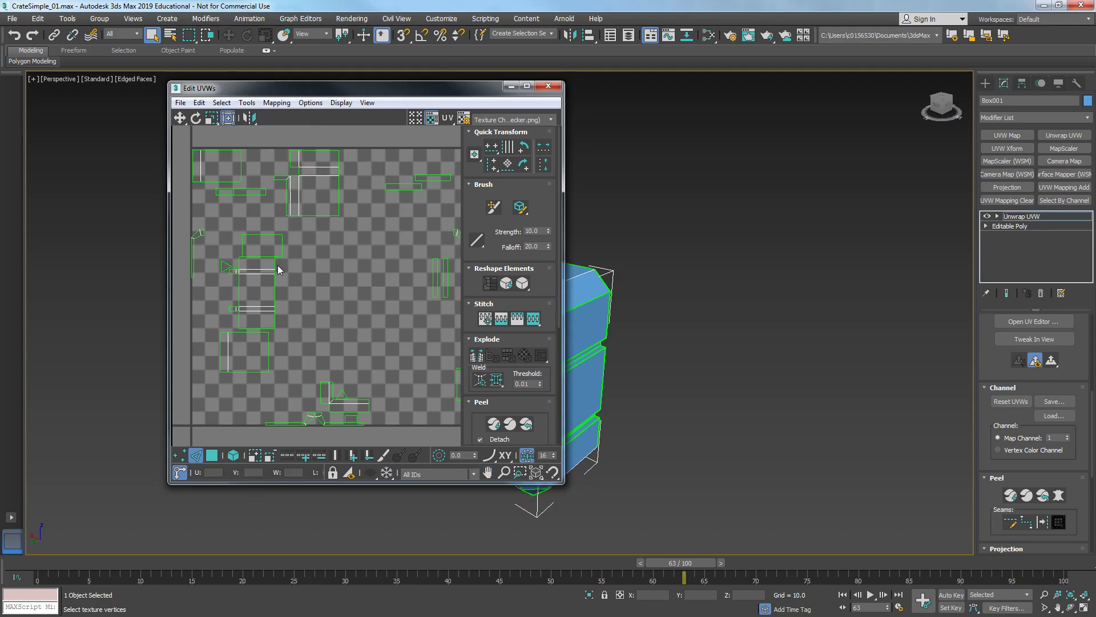
- Stitch an edge of the left-side UV clusters to its neighbouring piece
scroll(279, 269, up, 4)
click(304, 248)
right_click(300, 247)
click(291, 248)
click(346, 280)
scroll(375, 344, down, 4)
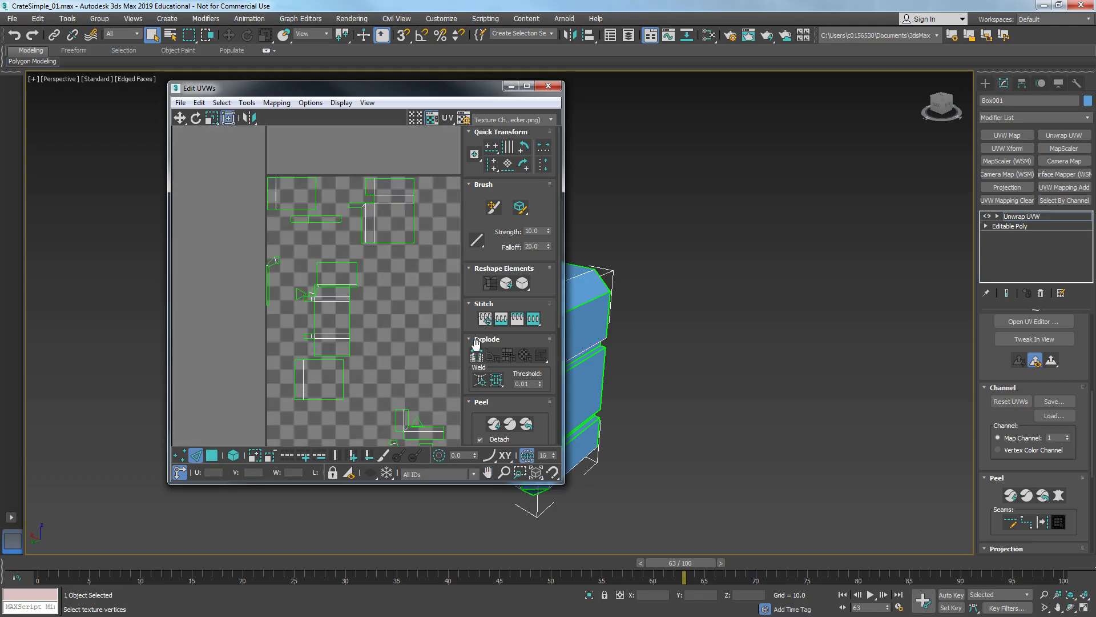
scroll(484, 404, down, 5)
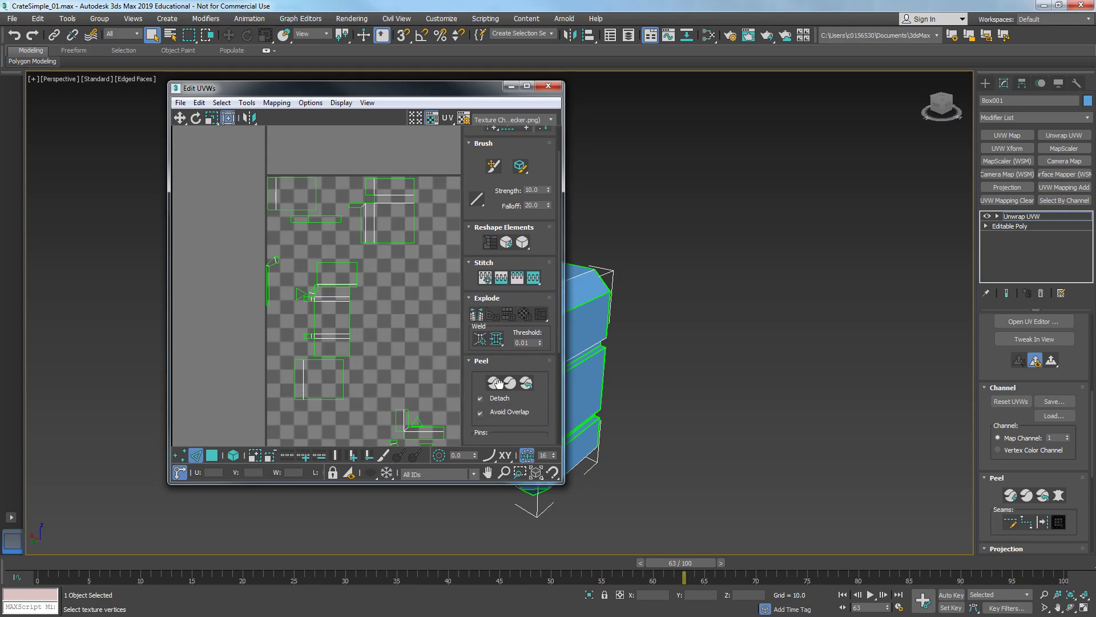
click(475, 346)
- Stitch a selected border edge of the central UV cluster to its matching piece
middle_drag(382, 308, 292, 294)
scroll(259, 290, down, 3)
scroll(260, 288, up, 5)
middle_drag(446, 250, 369, 251)
click(381, 293)
right_click(387, 311)
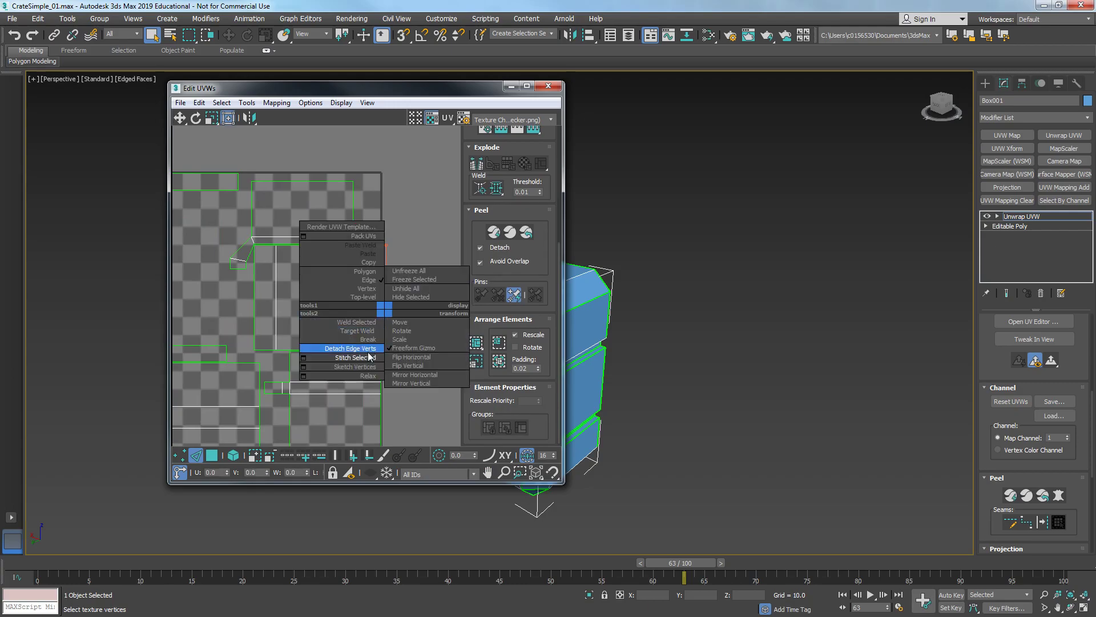
click(343, 359)
- Stitch a horizontal border edge of the left UV cluster to its neighbouring piece
middle_drag(359, 334, 357, 300)
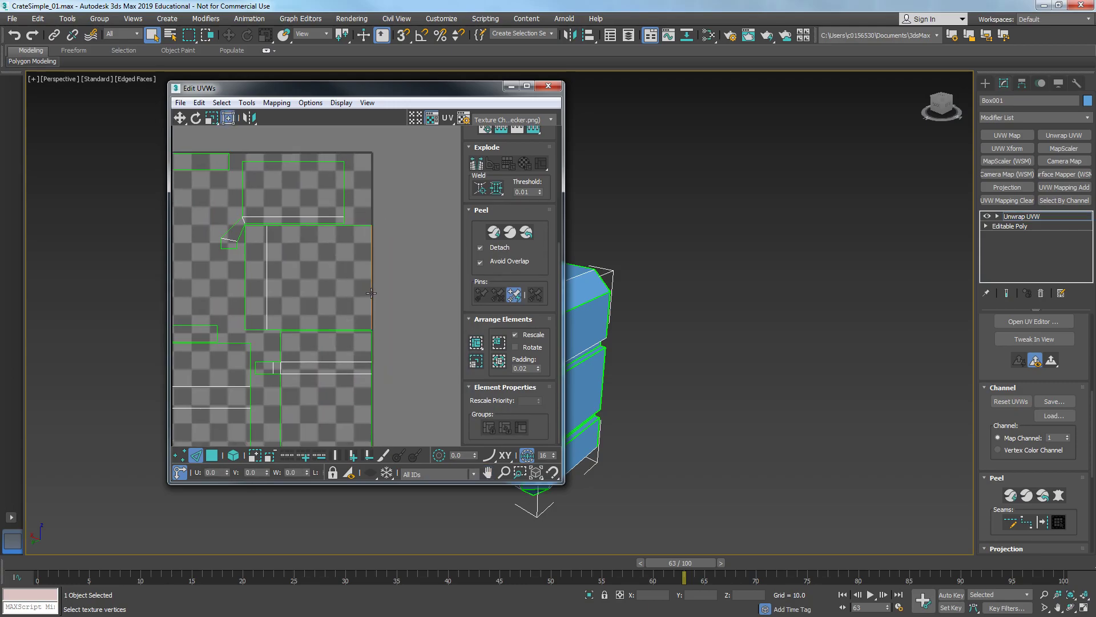
click(371, 293)
scroll(325, 311, down, 4)
middle_drag(281, 343, 353, 309)
scroll(362, 269, up, 4)
middle_drag(363, 321, 389, 381)
drag(277, 287, 280, 299)
right_click(265, 291)
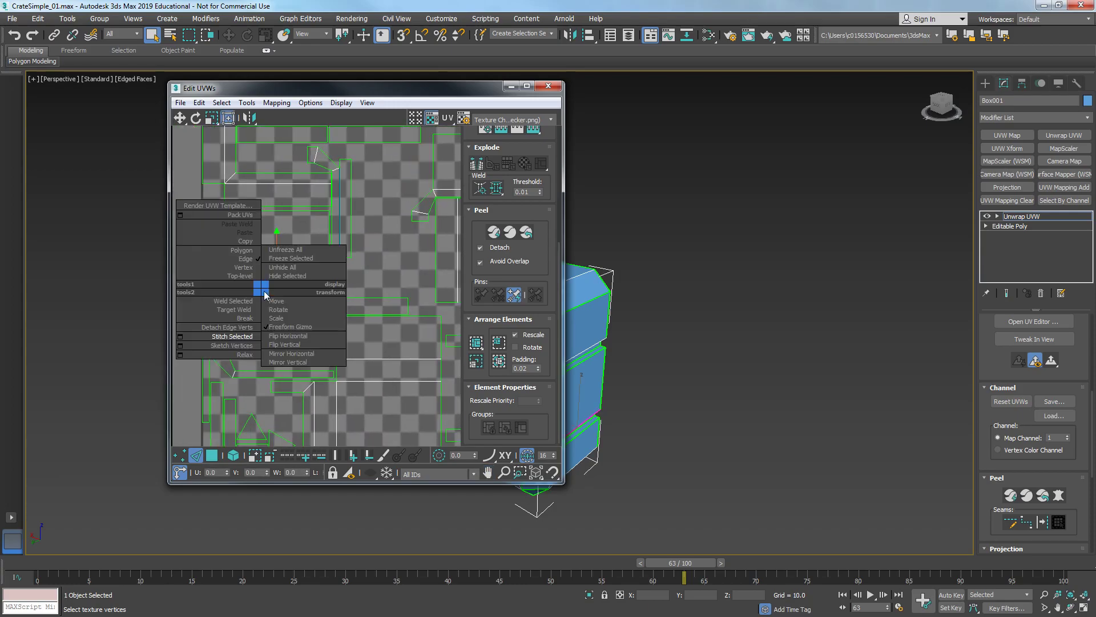
click(243, 341)
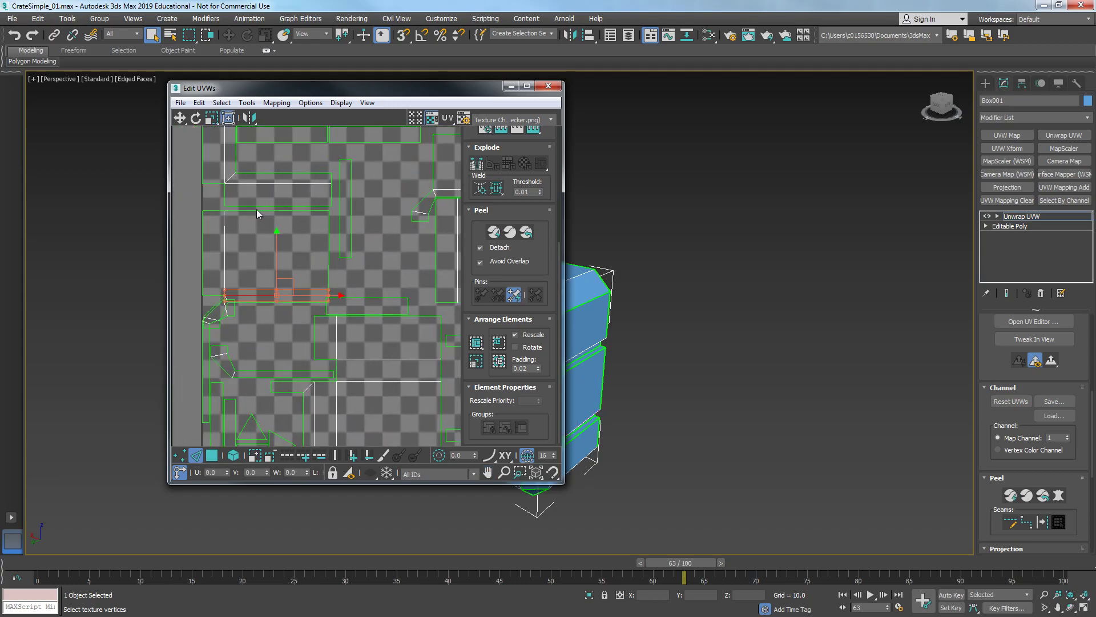
click(260, 211)
right_click(260, 211)
click(237, 261)
middle_drag(285, 272, 283, 300)
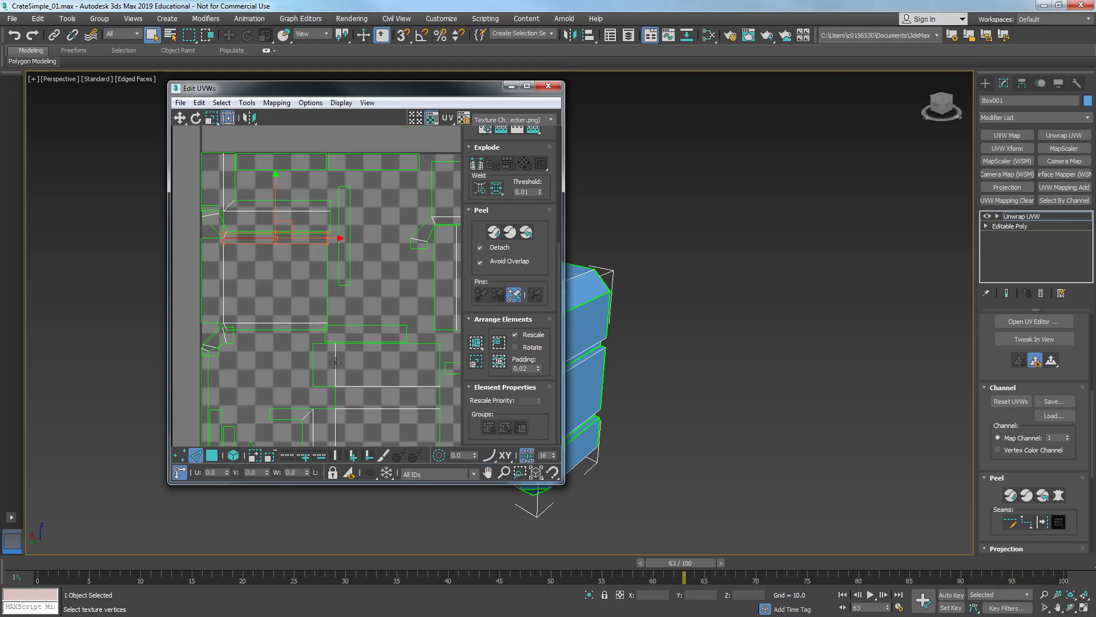
middle_drag(335, 362, 295, 262)
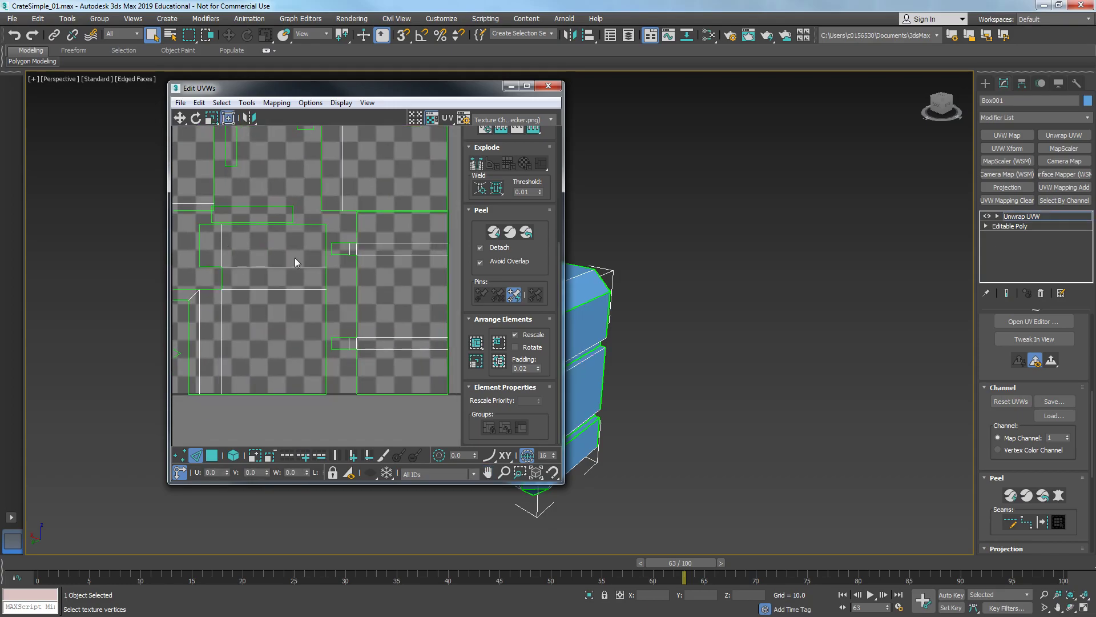
right_click(309, 224)
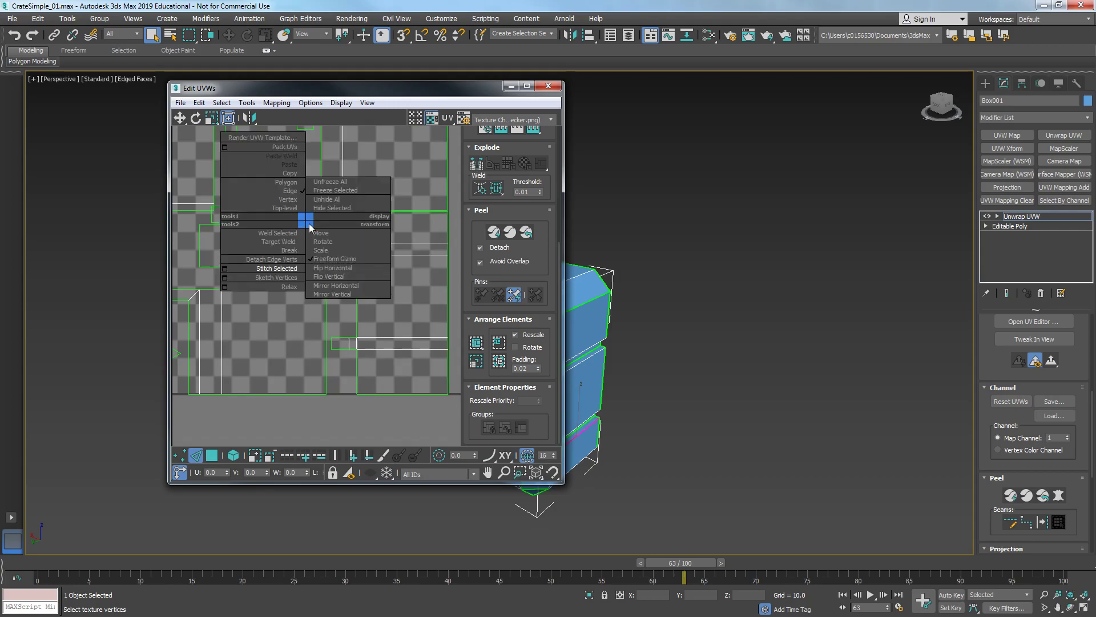
click(347, 231)
right_click(772, 242)
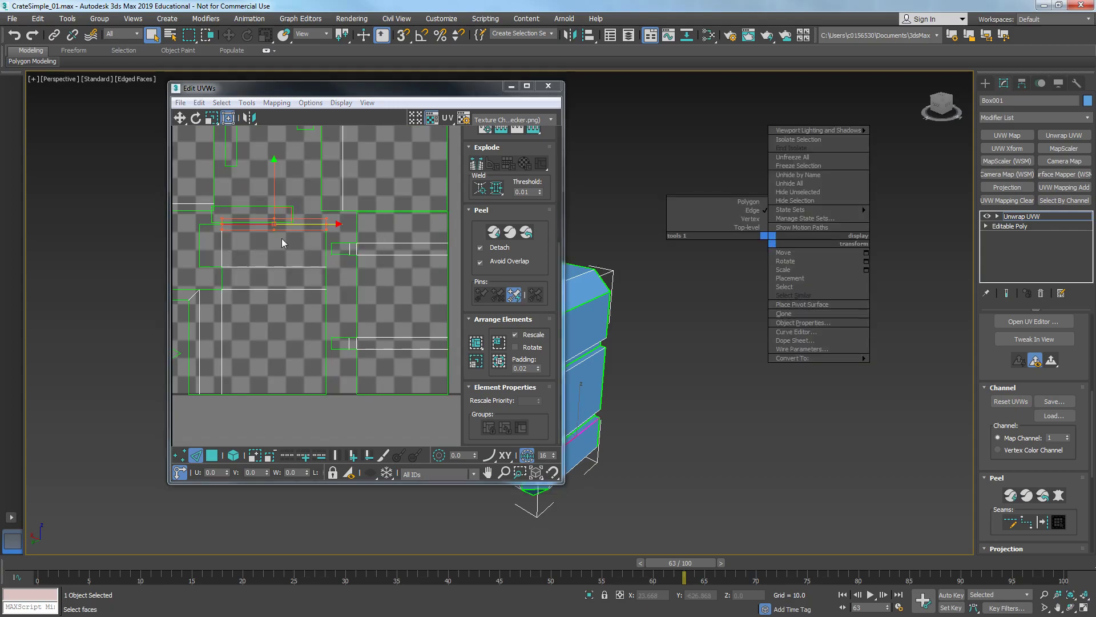
right_click(281, 219)
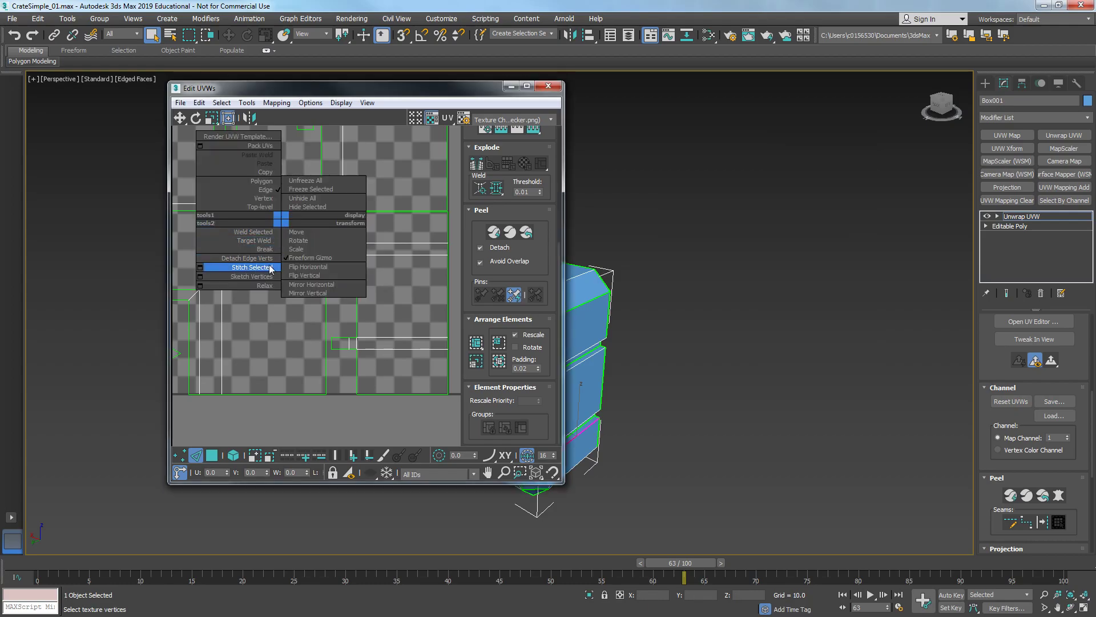
click(277, 224)
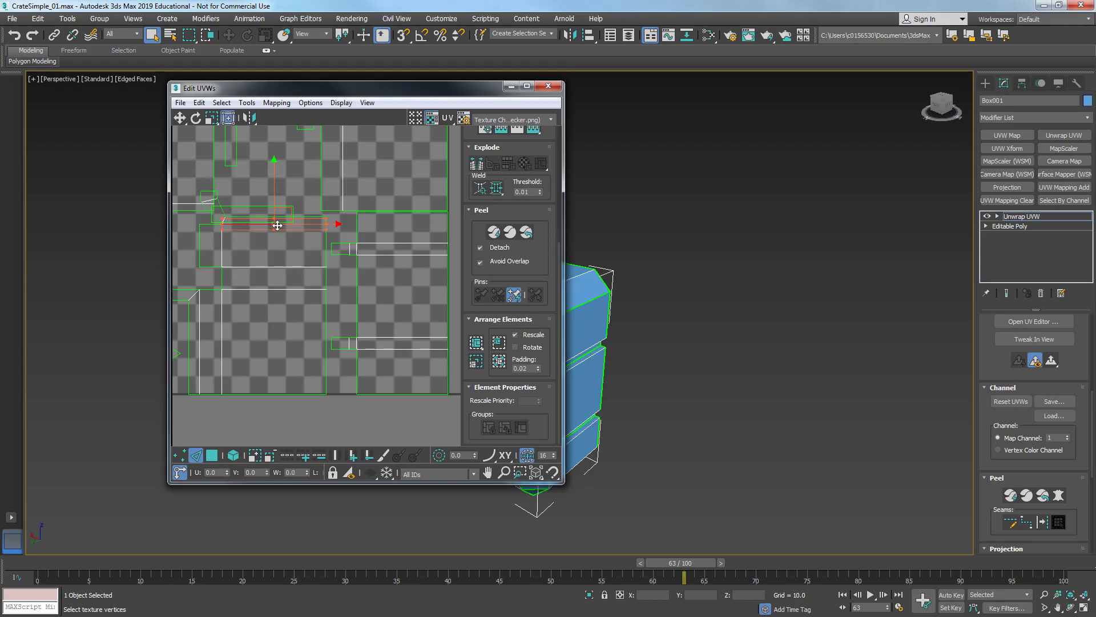
- Stitch a vertical edge of the lower UV cluster to its neighbouring piece
middle_drag(278, 242, 317, 252)
scroll(318, 252, down, 3)
click(475, 344)
click(426, 366)
scroll(302, 286, up, 3)
click(308, 290)
right_click(310, 292)
click(286, 336)
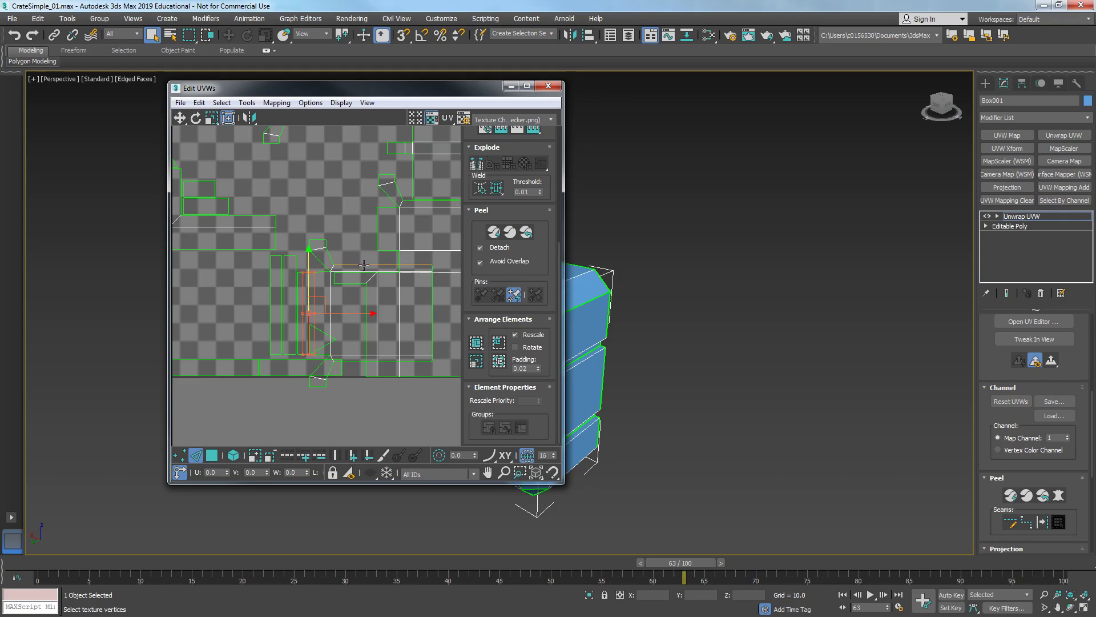
- Stitch a border edge of the upper-left UV cluster to its matching piece
drag(444, 316, 446, 317)
middle_drag(423, 314, 374, 323)
scroll(376, 327, down, 2)
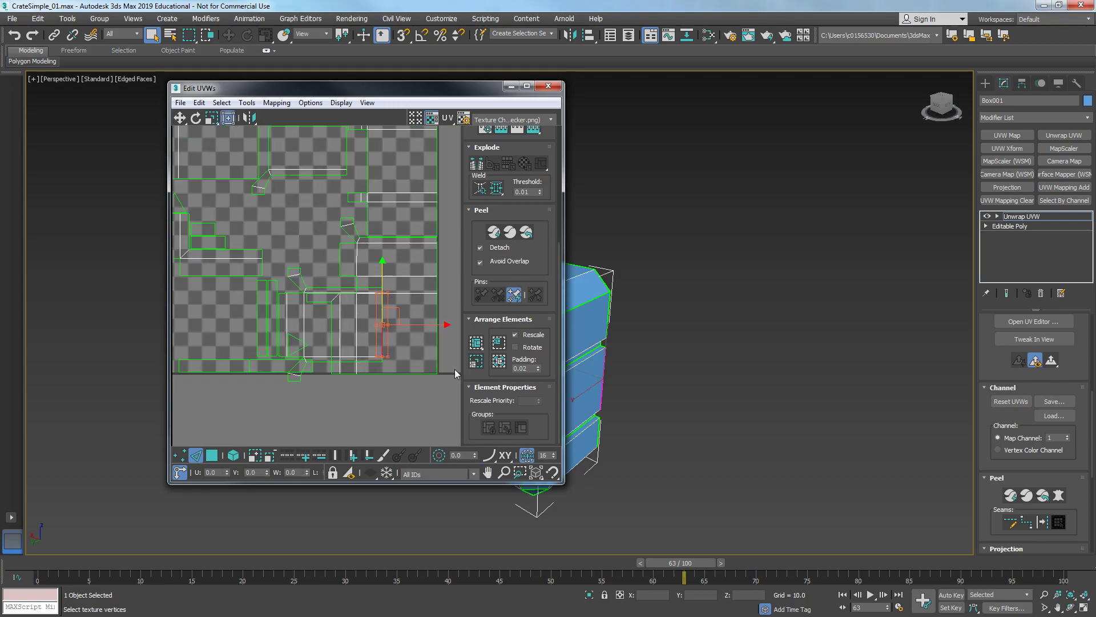
click(454, 342)
click(476, 344)
click(434, 122)
scroll(380, 220, up, 3)
click(255, 214)
right_click(262, 266)
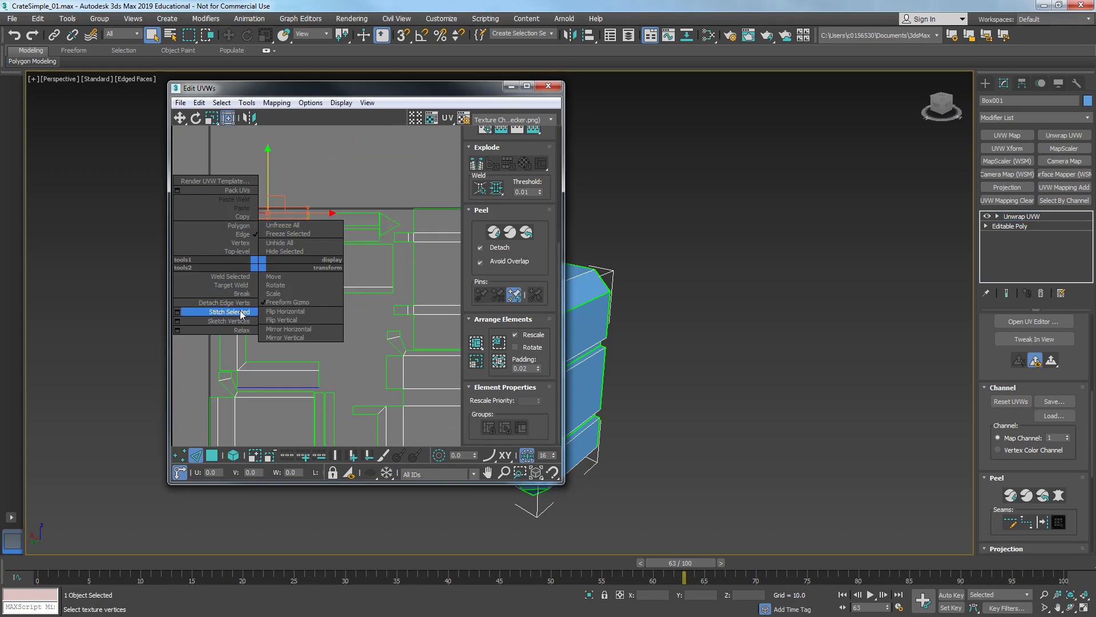
click(241, 313)
- Stitch two more border edges of the upper-left UV clusters to their neighbours
click(264, 292)
right_click(266, 308)
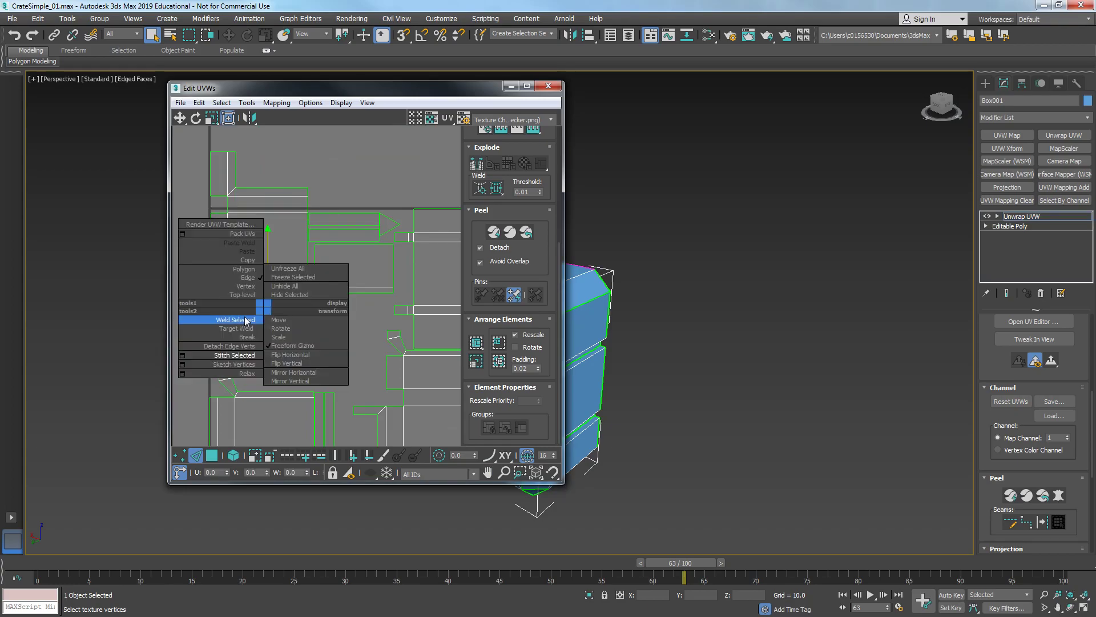
click(254, 355)
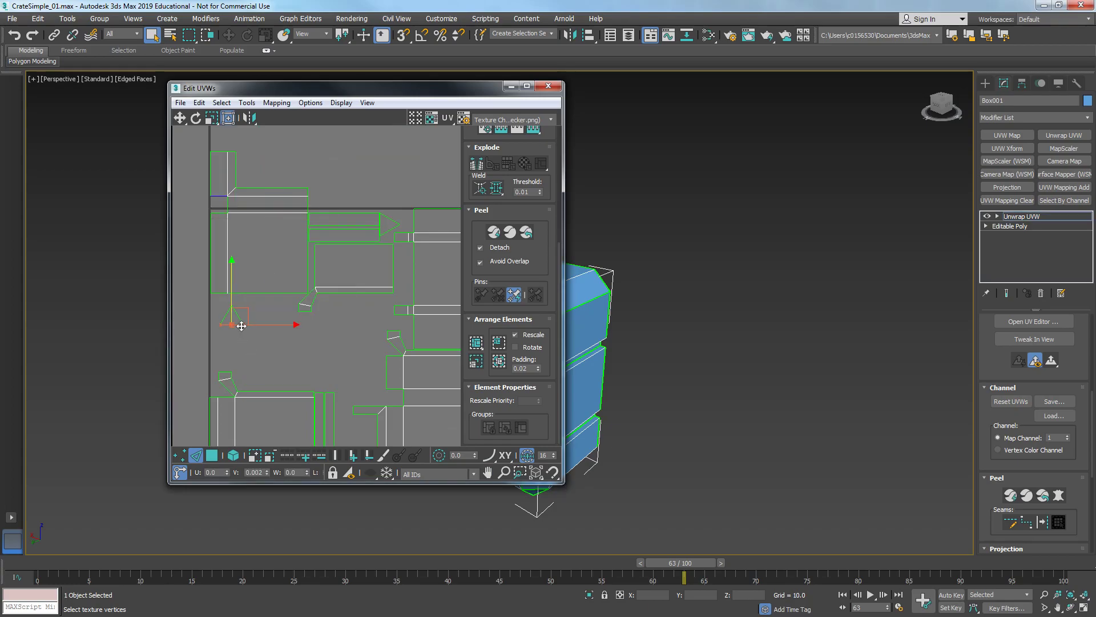
click(221, 196)
right_click(218, 196)
click(213, 197)
- Try to stitch an edge at the square cluster's corner and undo that stitch
scroll(212, 197, up, 3)
click(240, 224)
right_click(239, 223)
click(233, 224)
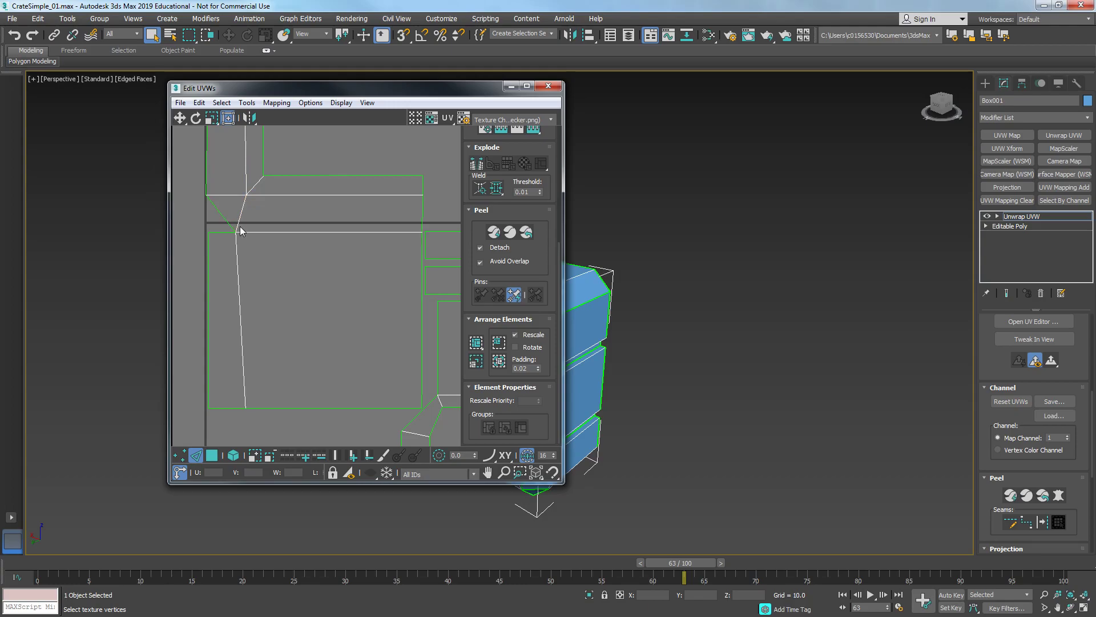
key(ctrl+z)
right_click(241, 228)
click(228, 231)
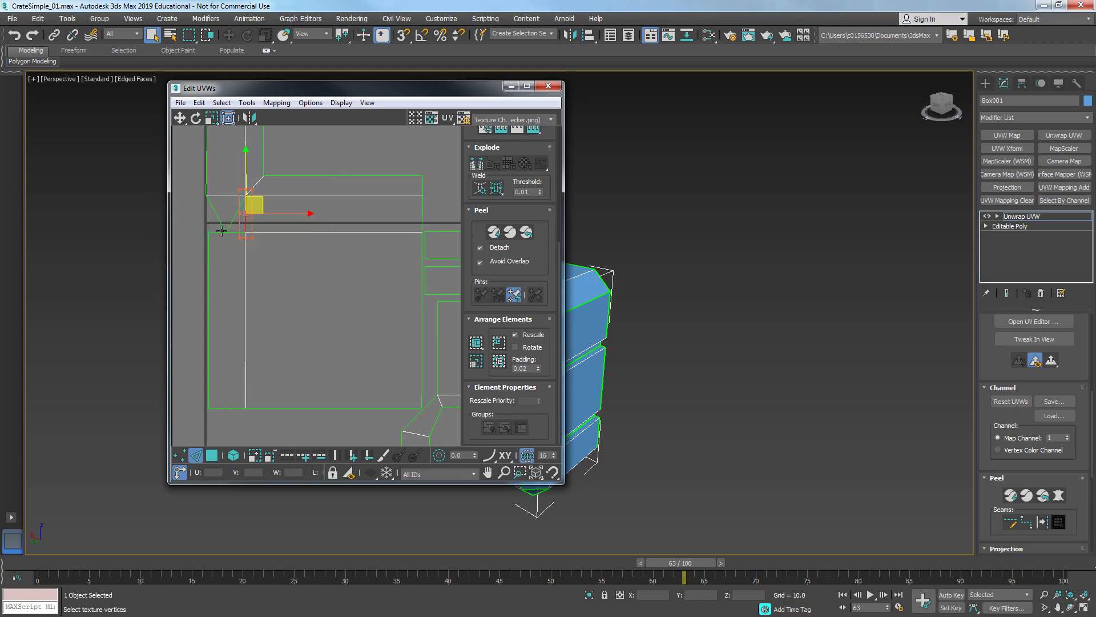
- Switch to vertex selection and target-weld the corner vertex onto its neighbouring vertex
key(1)
right_click(221, 228)
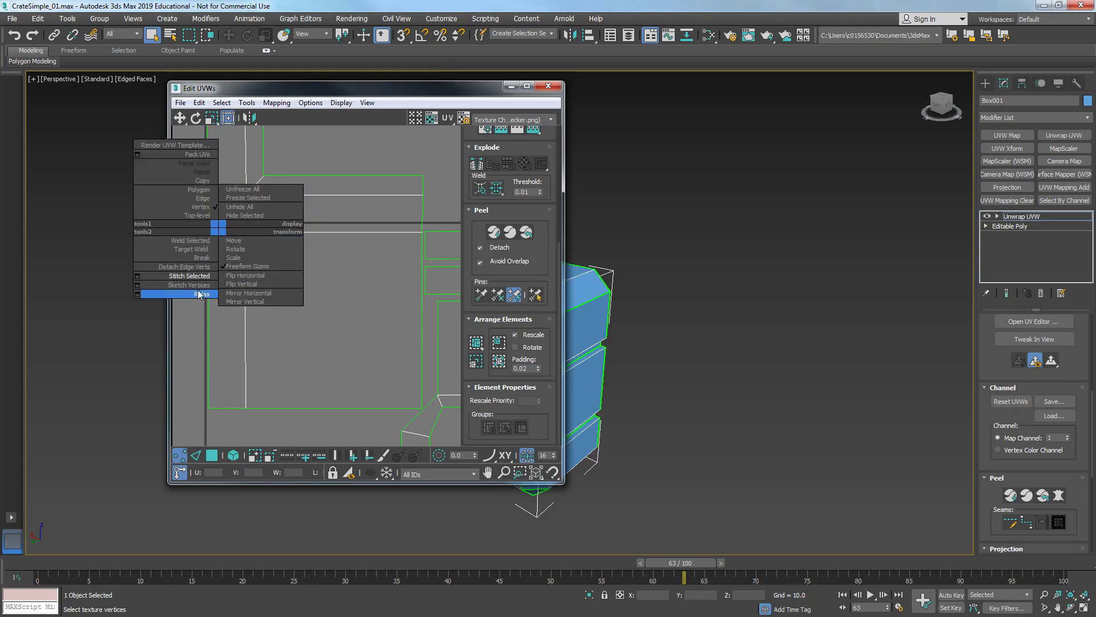
click(190, 249)
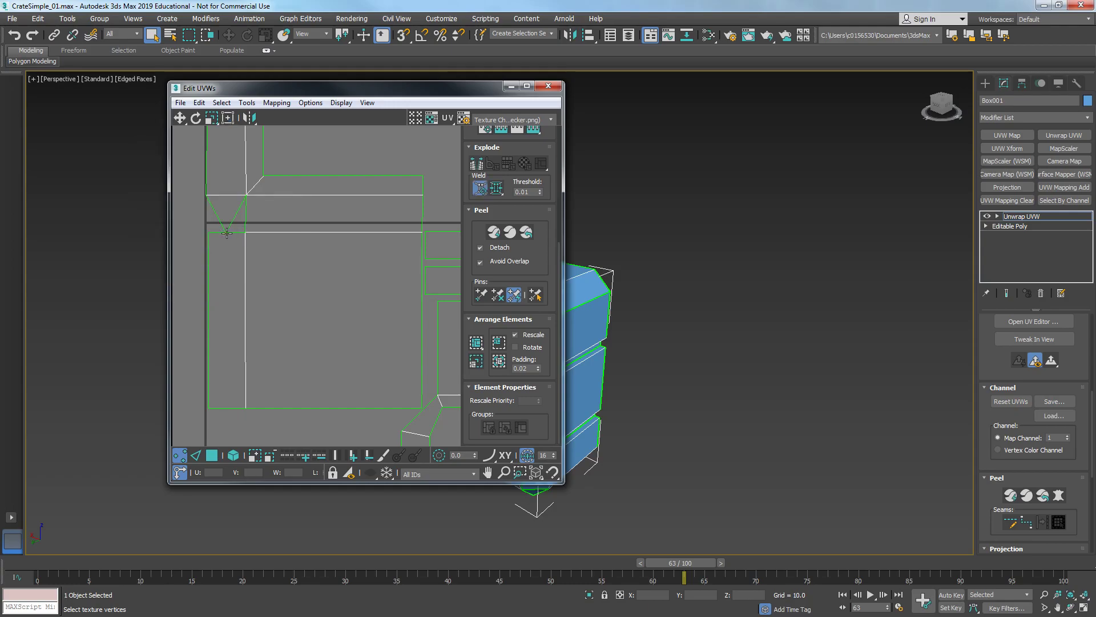
drag(244, 230, 245, 232)
- Switch back to edge selection and stitch the top edge of the lower cluster to its neighbour
scroll(247, 233, down, 3)
middle_drag(363, 314, 320, 261)
scroll(257, 252, down, 2)
key(2)
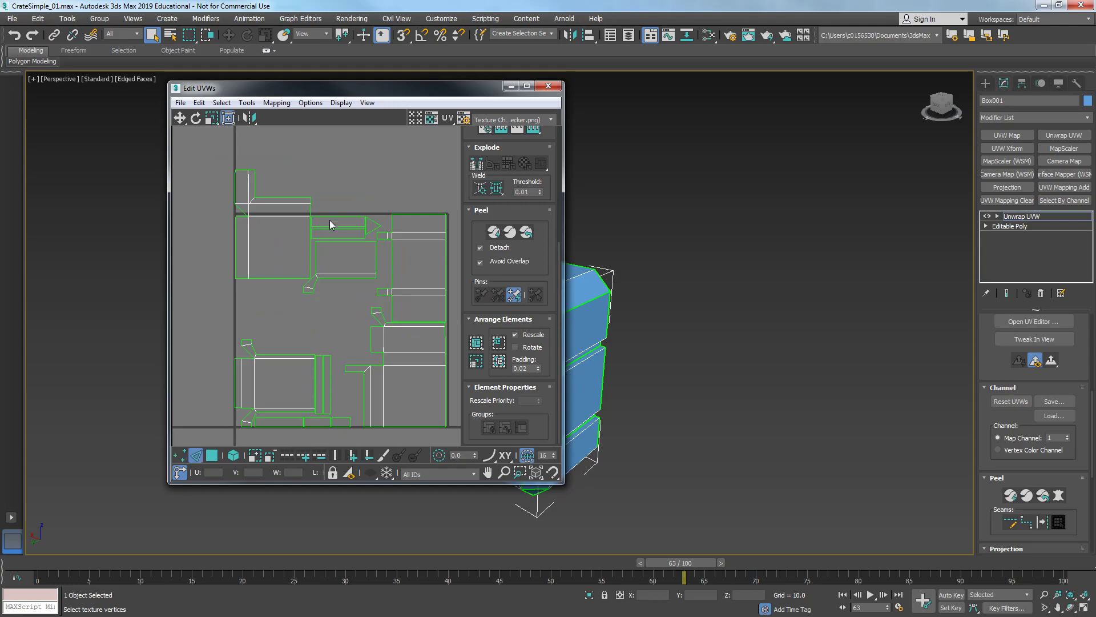
click(338, 216)
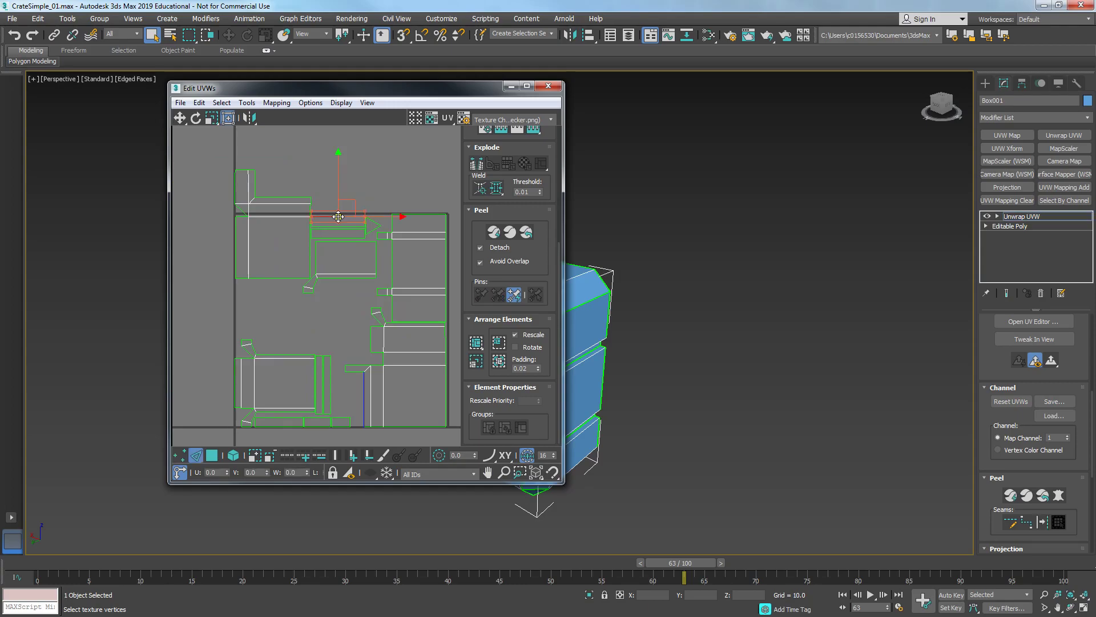
click(364, 399)
click(331, 313)
click(473, 343)
- Stitch a horizontal edge of the central lower cluster to its matching piece
middle_drag(339, 371, 323, 251)
scroll(303, 370, up, 3)
click(316, 222)
scroll(294, 365, down, 5)
scroll(355, 311, up, 3)
right_click(357, 324)
click(330, 343)
middle_drag(330, 344, 328, 262)
click(326, 258)
click(479, 347)
- Stitch the bottom edge strip to the UV cluster beneath it
click(337, 390)
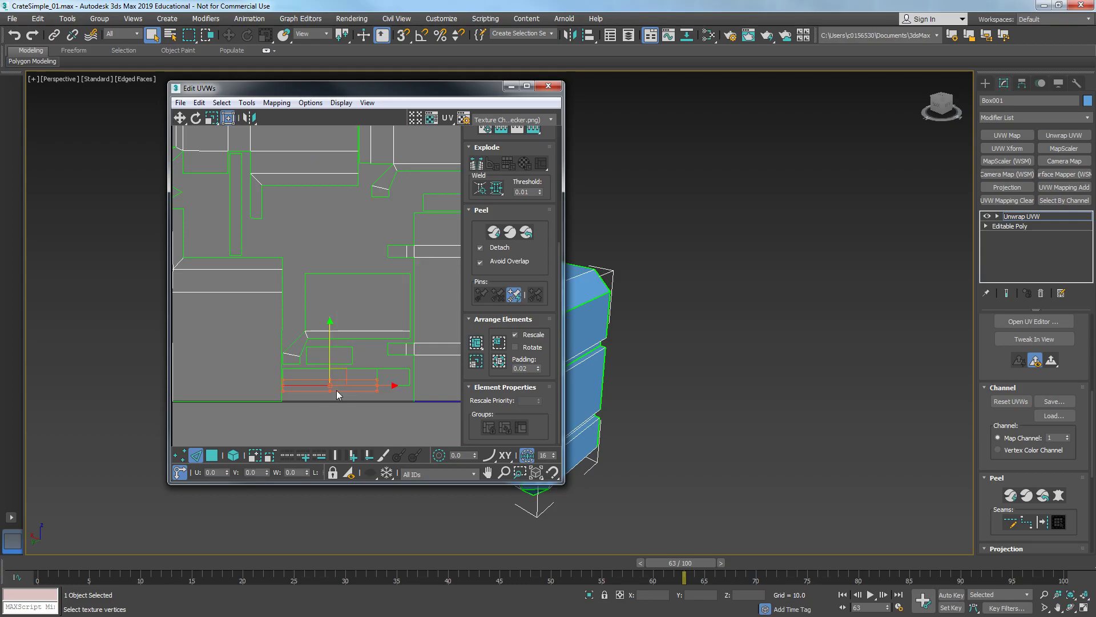
right_click(334, 390)
click(338, 379)
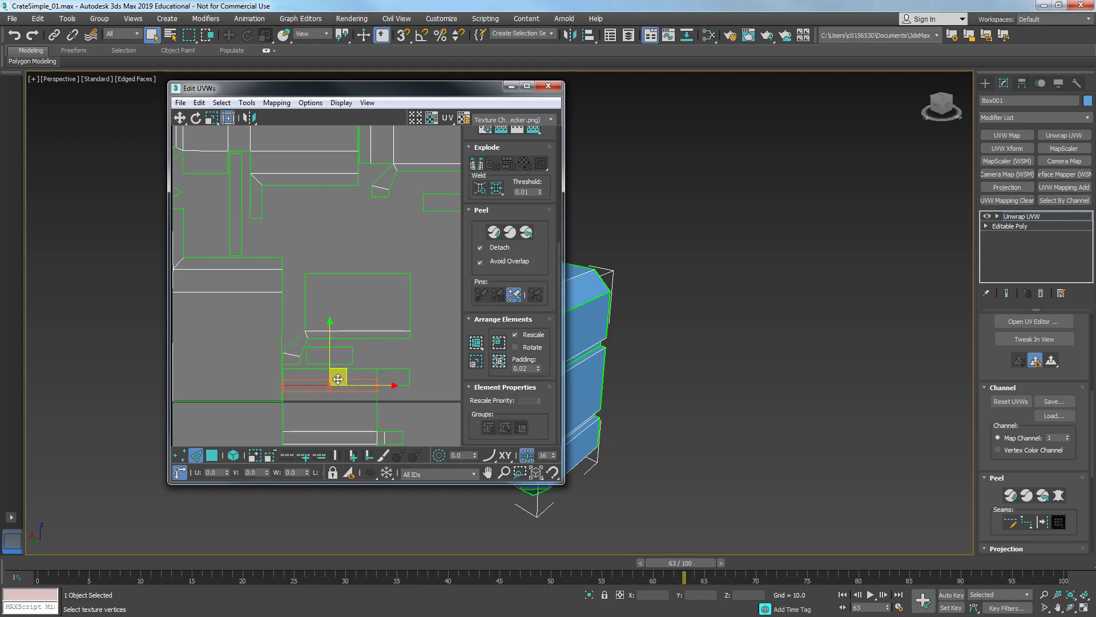
right_click(366, 378)
click(436, 368)
click(476, 343)
- Stitch the narrow vertical strip on the cluster's edge to its neighbouring UV cluster
click(440, 309)
scroll(274, 316, down, 2)
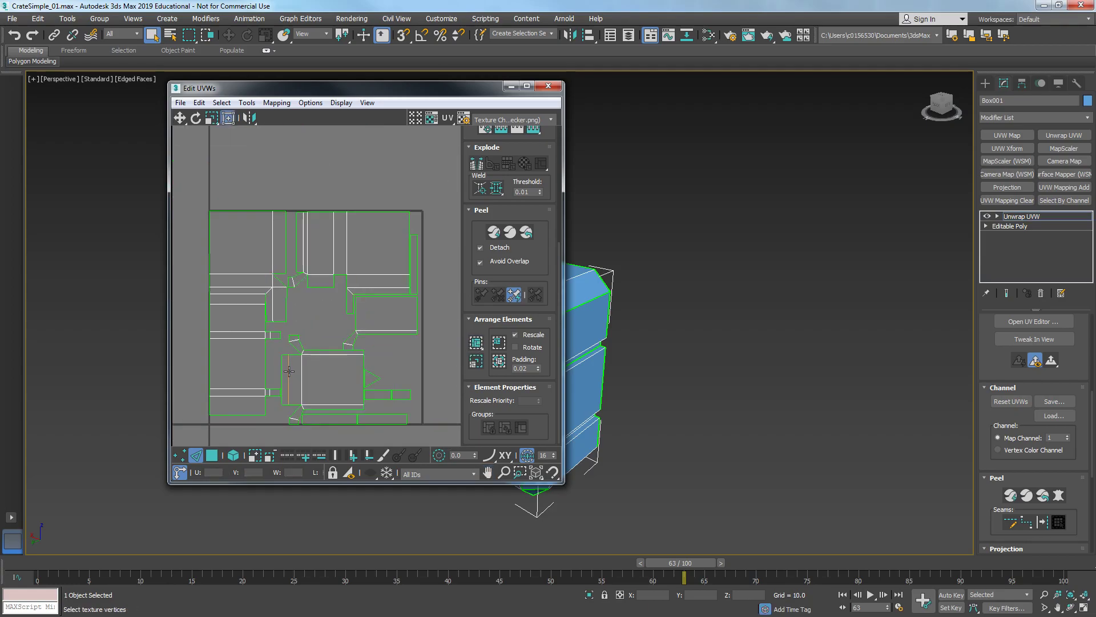
middle_drag(414, 255, 335, 273)
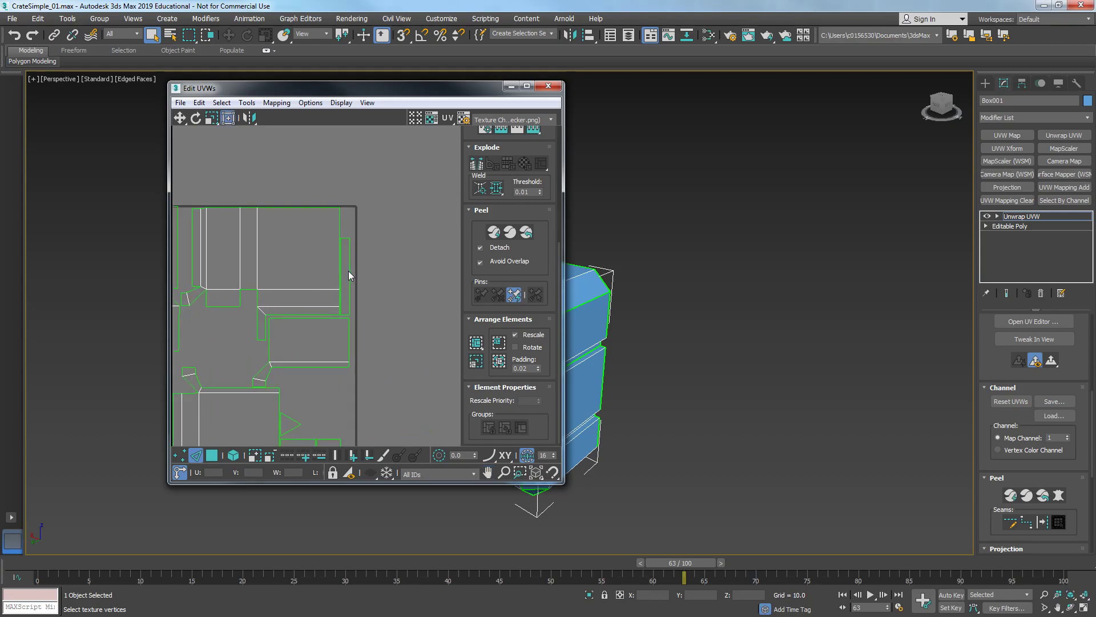
click(348, 271)
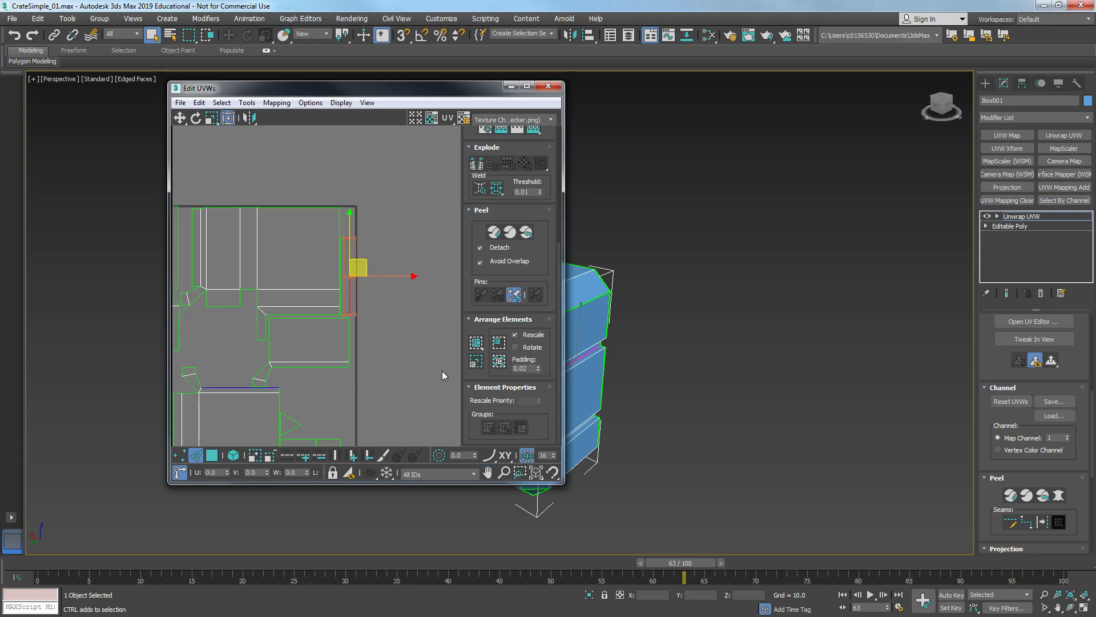
right_click(375, 379)
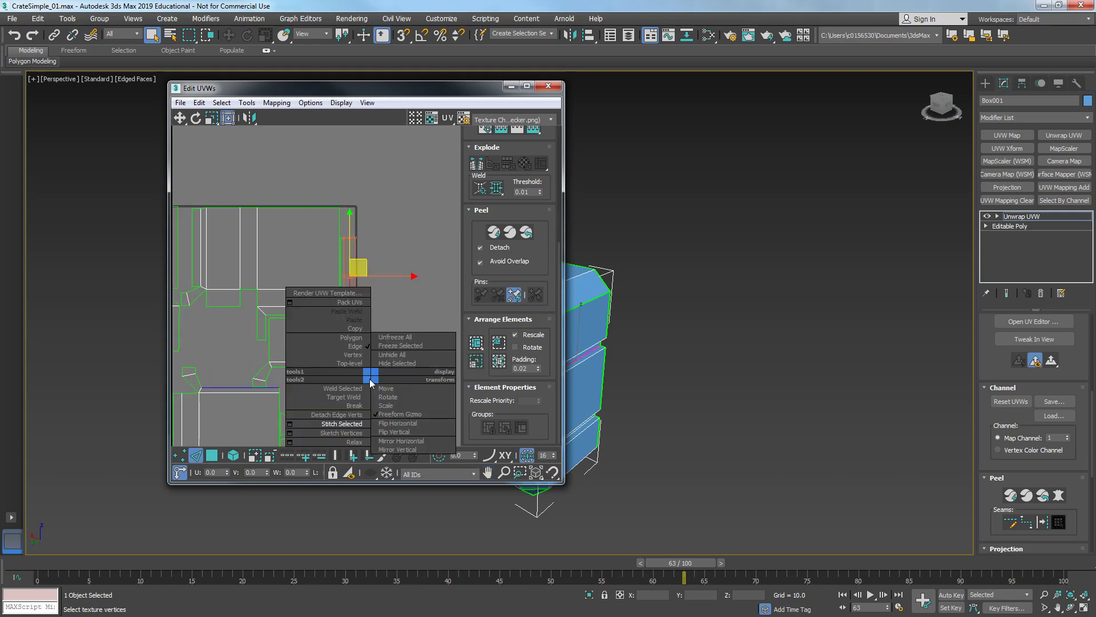
click(341, 379)
click(435, 386)
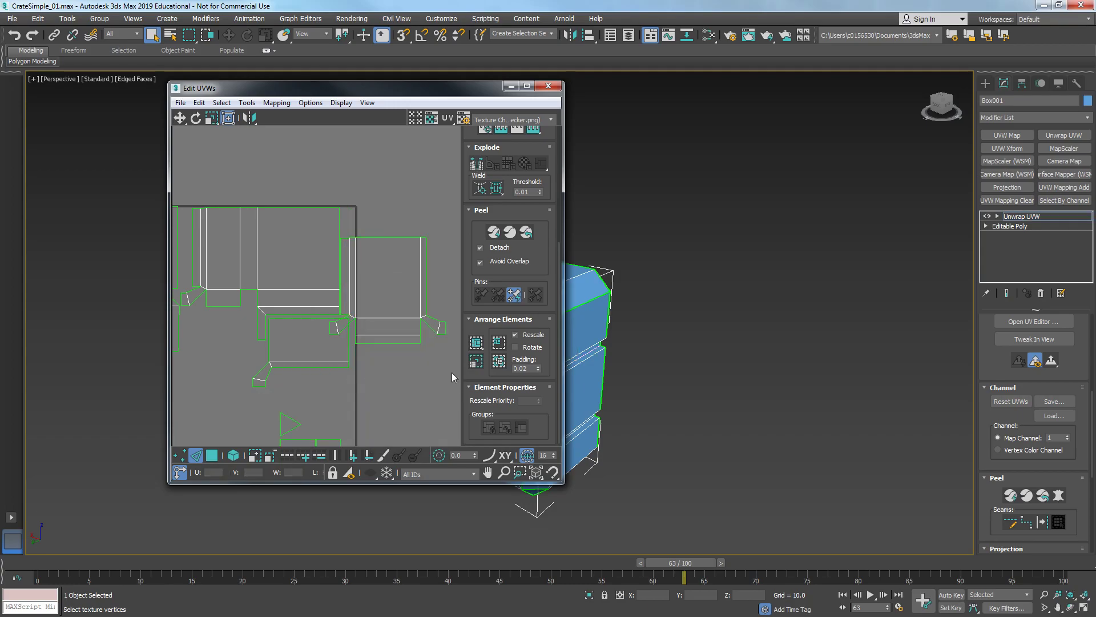
click(475, 344)
- Stitch a small edge near the centre to the lower UV cluster
middle_drag(360, 369, 394, 305)
scroll(265, 316, up, 1)
scroll(306, 257, down, 1)
middle_drag(264, 315, 301, 264)
scroll(303, 256, down, 1)
scroll(300, 315, up, 2)
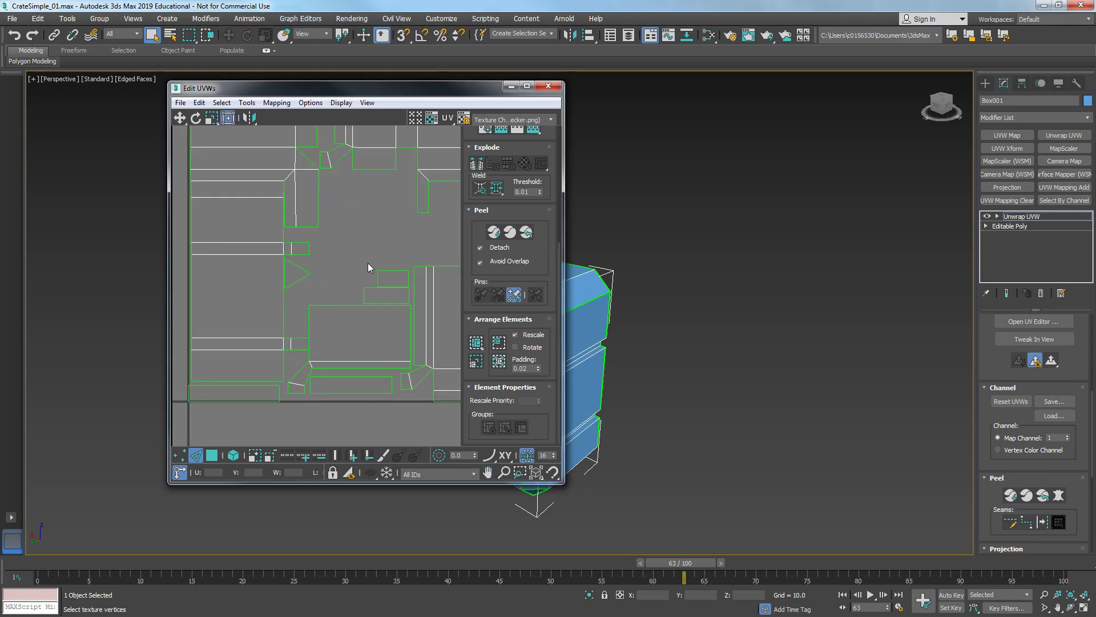
drag(392, 273, 392, 276)
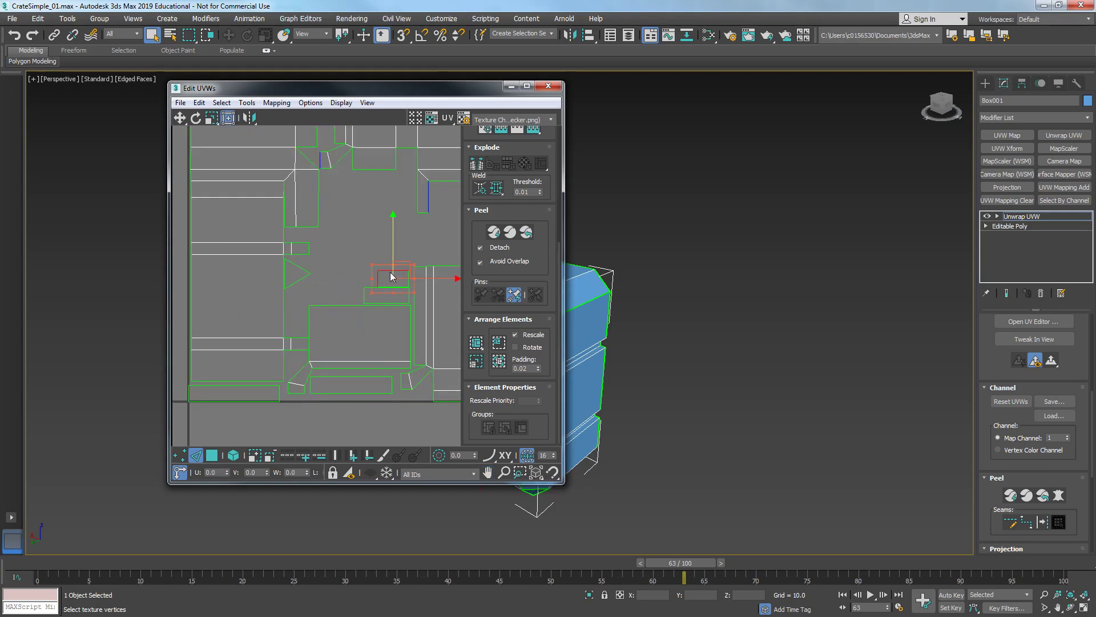
click(427, 193)
right_click(426, 191)
click(419, 195)
middle_drag(435, 201, 361, 290)
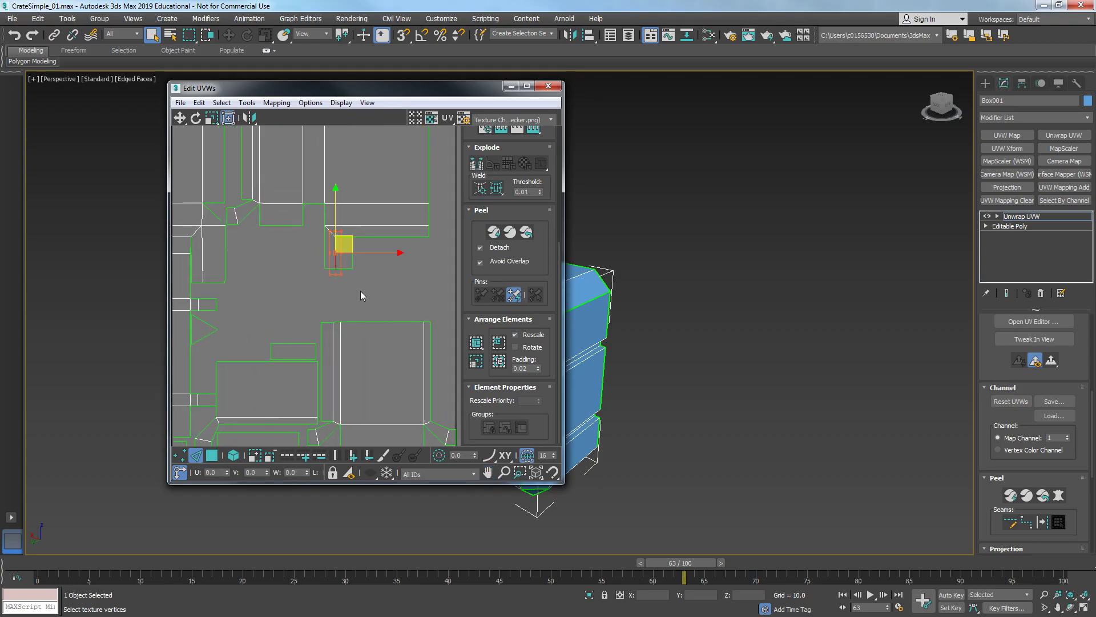
click(281, 343)
middle_drag(203, 277, 317, 308)
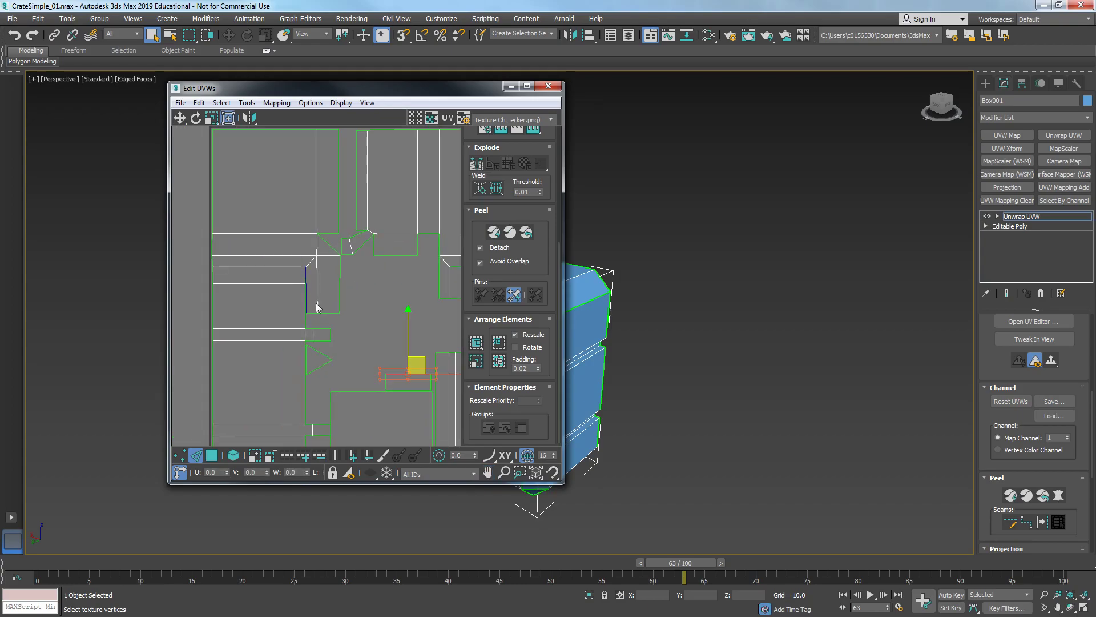
click(411, 390)
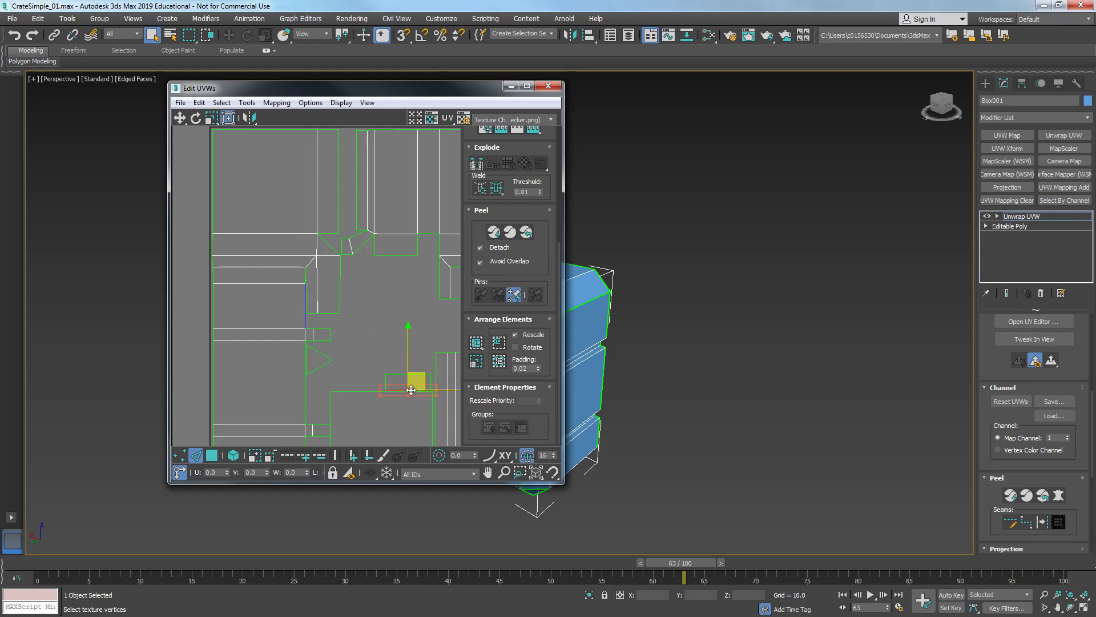
click(306, 320)
scroll(316, 287, up, 5)
scroll(316, 276, down, 5)
key(3)
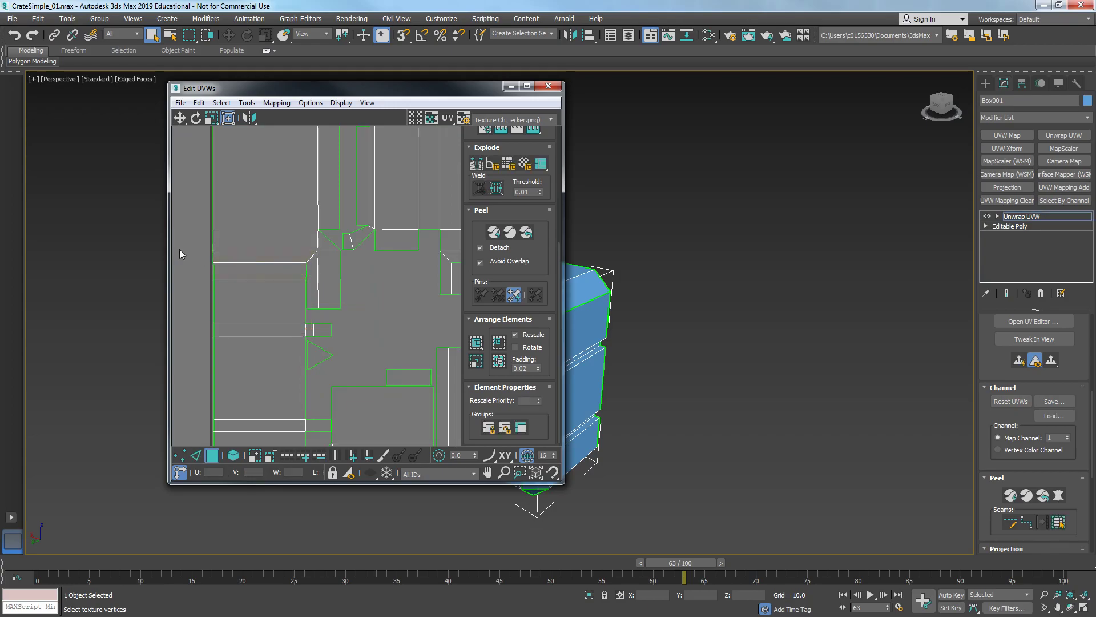
- Break a face off the central UV cluster and move it aside
drag(320, 260, 320, 259)
right_click(283, 276)
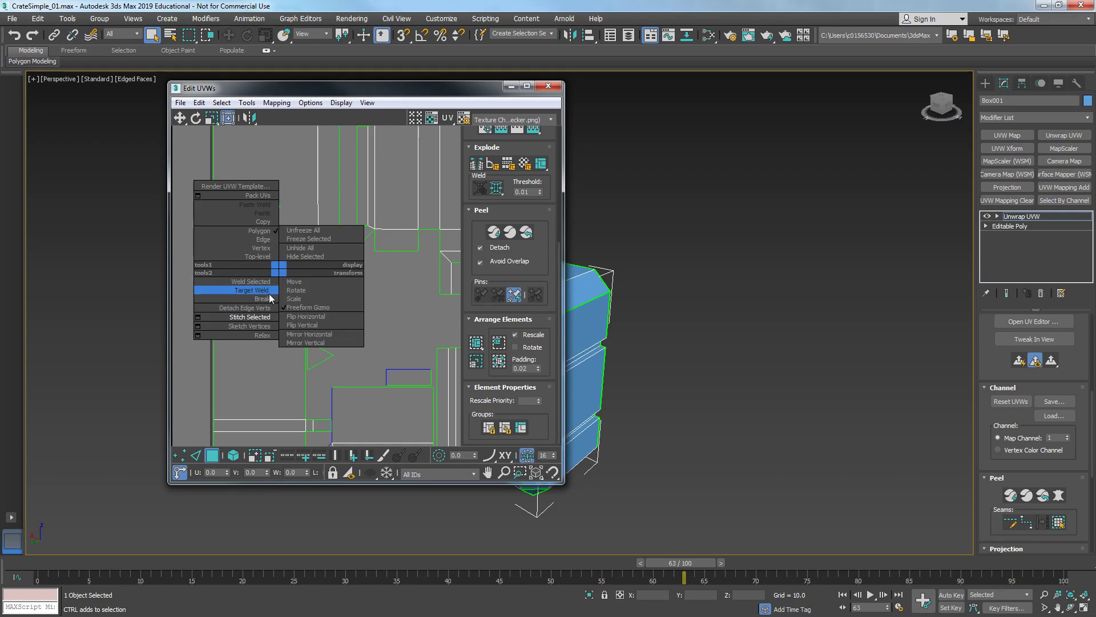
click(267, 299)
drag(296, 260, 126, 271)
click(264, 291)
middle_drag(354, 324, 342, 303)
- Stitch a horizontal edge on the left of the central cluster to its matching UV piece
scroll(434, 308, down, 3)
scroll(341, 303, up, 3)
key(2)
click(329, 306)
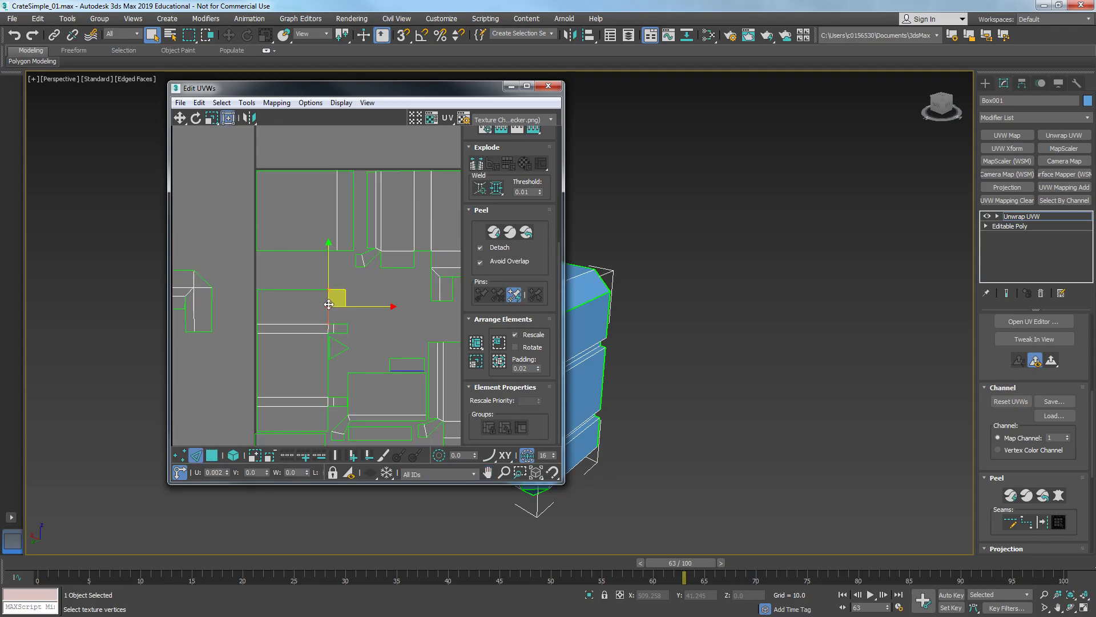
right_click(330, 309)
click(354, 315)
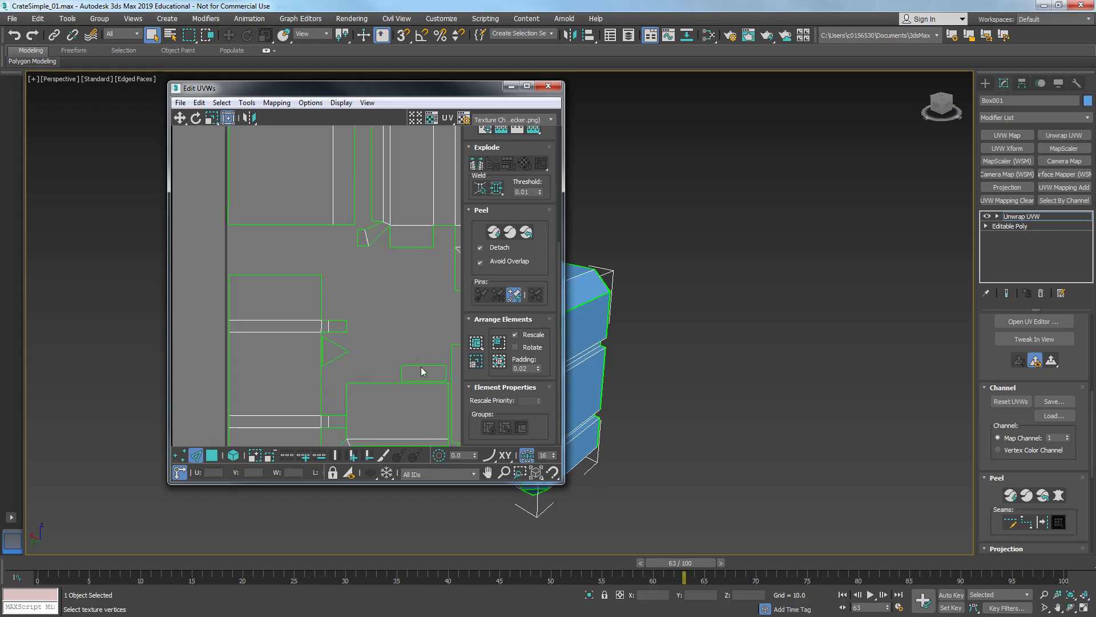
- Stitch a small edge on the lower cluster to its matching UV piece
click(418, 381)
scroll(376, 377, down, 2)
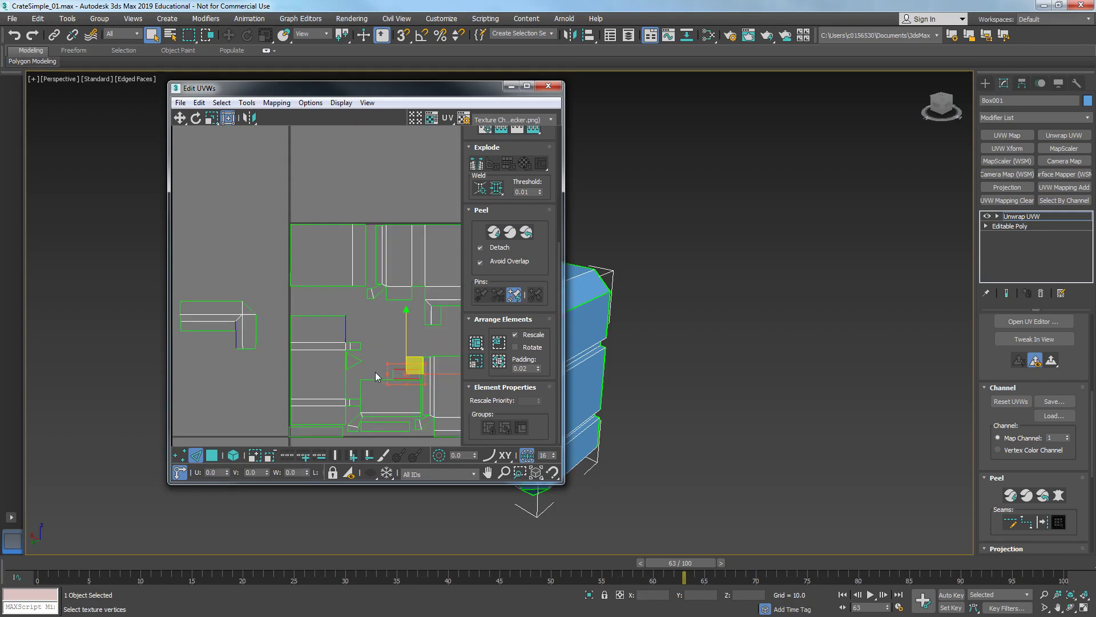
scroll(377, 368, up, 2)
middle_drag(308, 343, 379, 318)
click(394, 315)
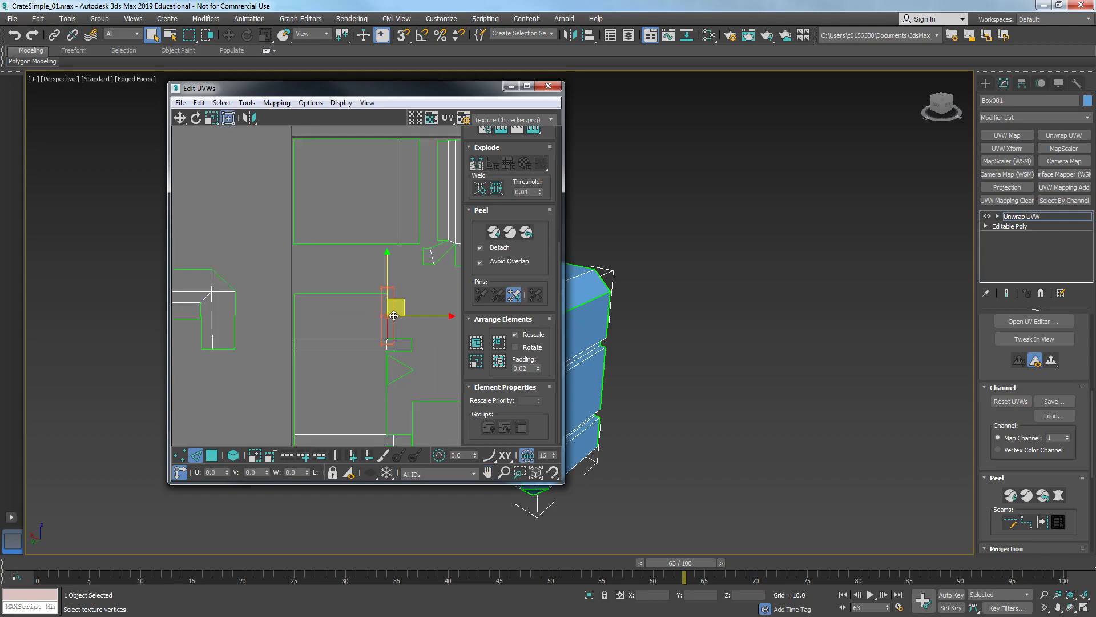
right_click(394, 316)
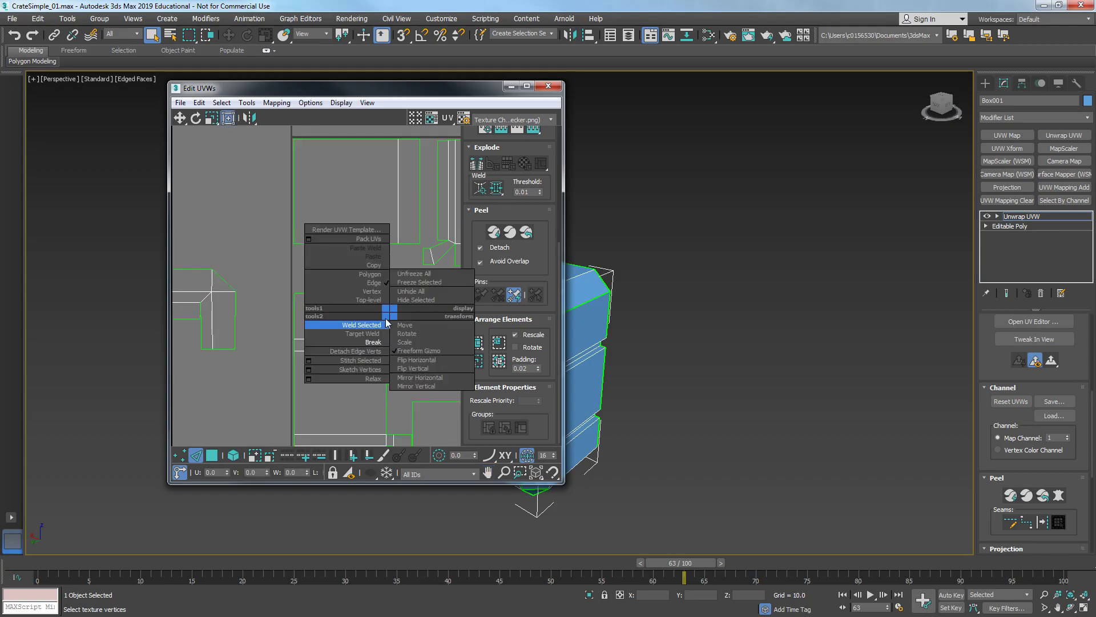
click(366, 361)
- Stitch the selected vertex at the wedge piece's corner to its neighbouring UV cluster
click(424, 341)
middle_drag(424, 352, 321, 337)
click(343, 384)
click(301, 358)
scroll(405, 238, up, 2)
middle_drag(405, 238, 387, 266)
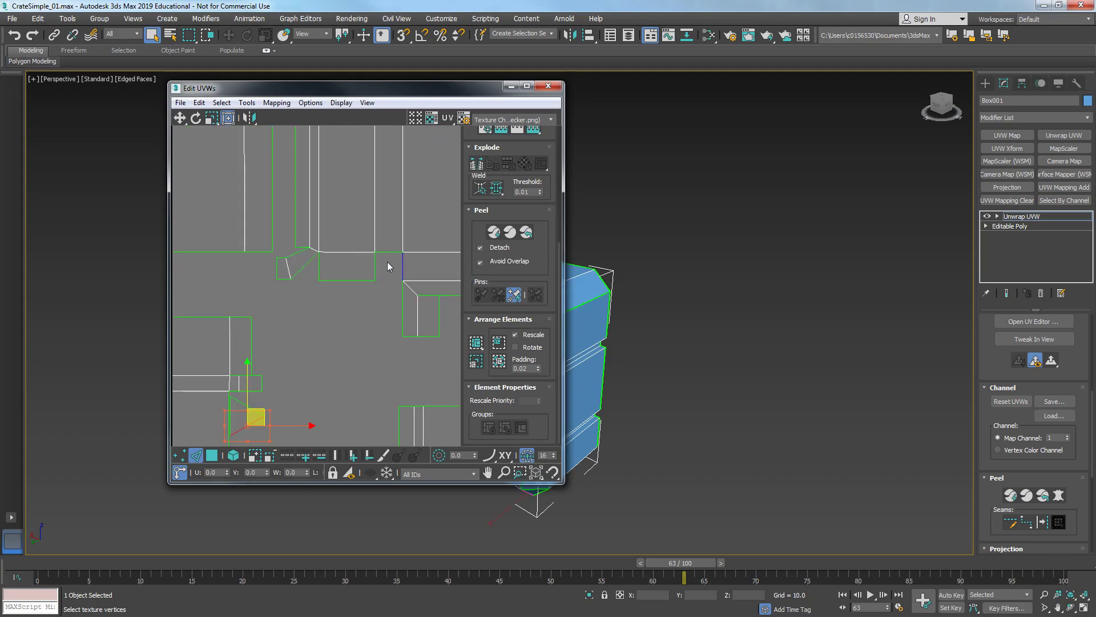
drag(400, 262, 409, 268)
right_click(400, 268)
click(399, 269)
scroll(397, 266, up, 3)
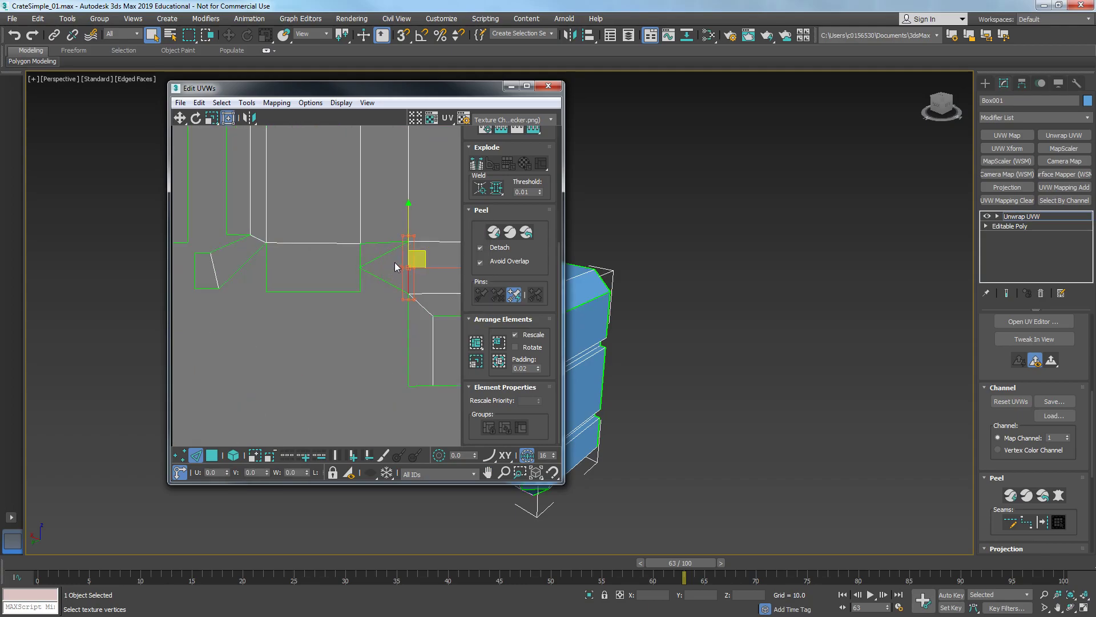
key(1)
right_click(365, 273)
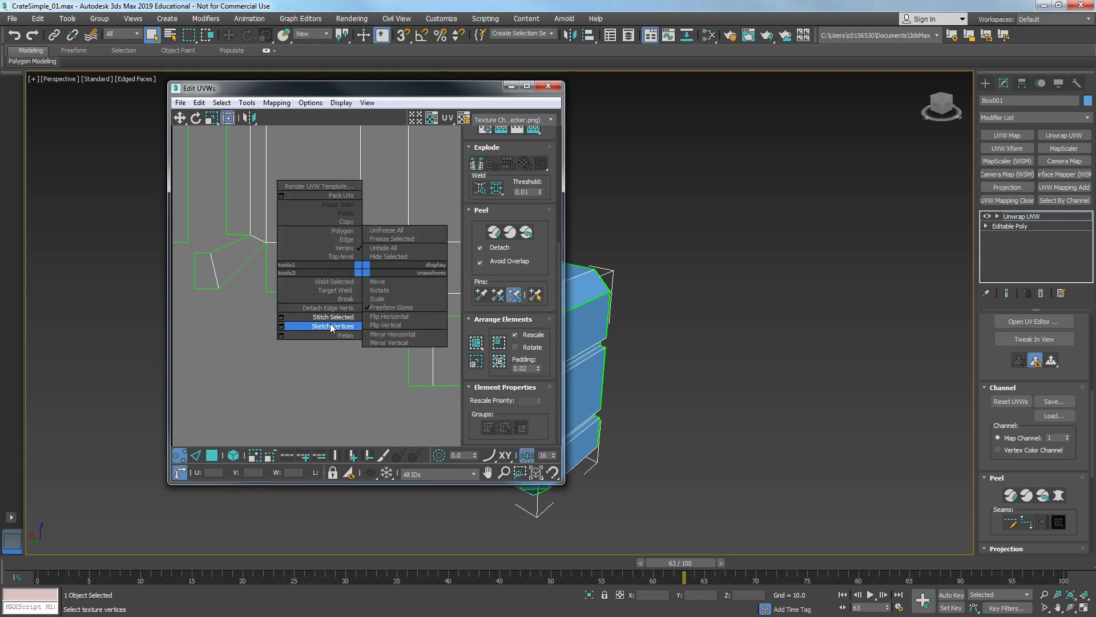
click(327, 318)
- Target-weld a vertex of the wedge piece onto its neighbouring vertex
drag(357, 268, 359, 248)
right_click(346, 259)
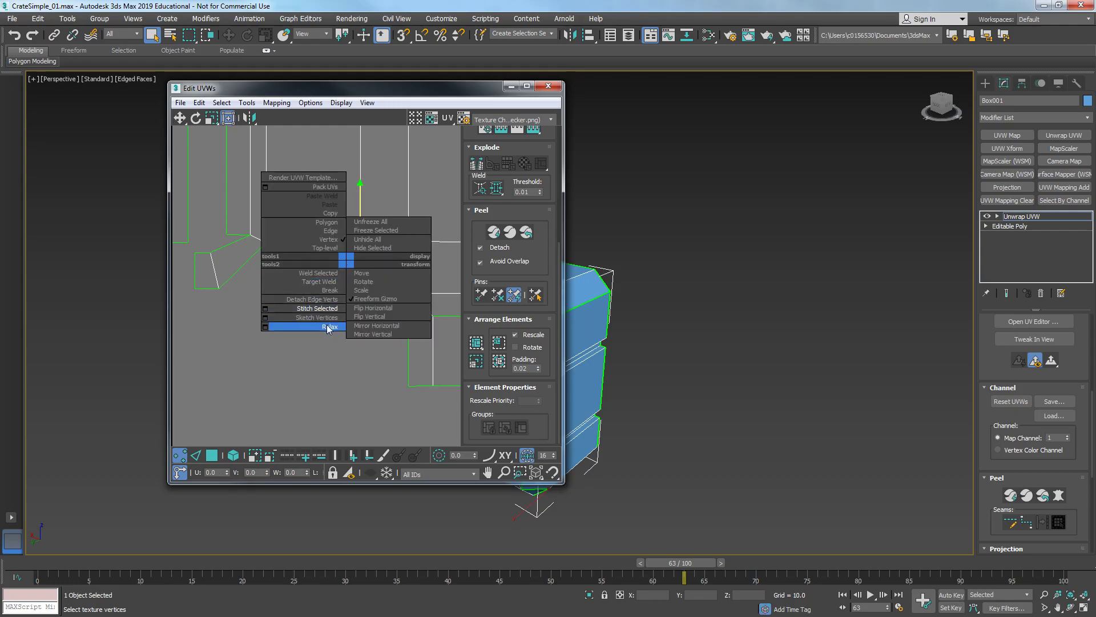
click(335, 282)
drag(360, 246, 361, 241)
- Stitch a vertical edge on the left side of the lower cluster to its matching UV piece
scroll(355, 259, down, 4)
right_click(317, 322)
click(318, 324)
scroll(318, 324, down, 2)
middle_drag(334, 370, 332, 325)
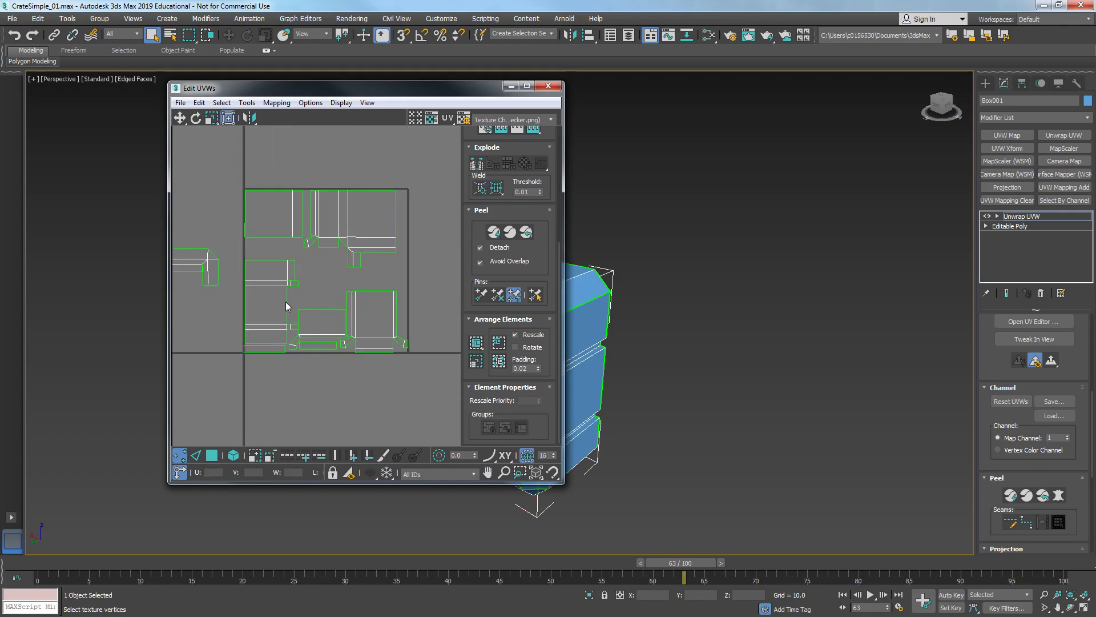
scroll(297, 320, up, 3)
key(2)
click(328, 337)
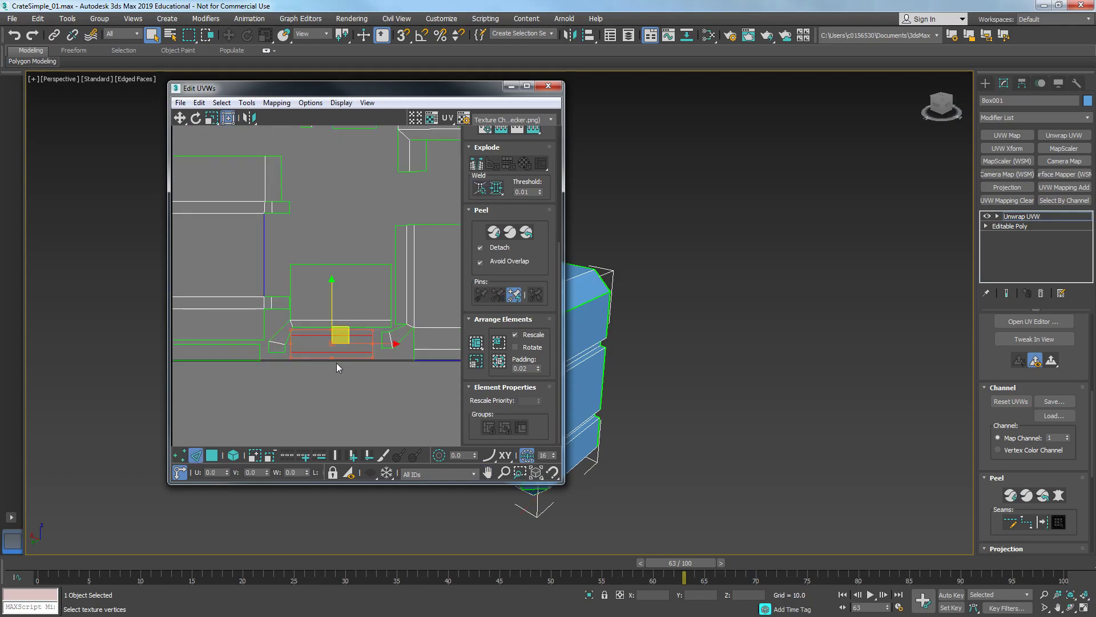
click(264, 252)
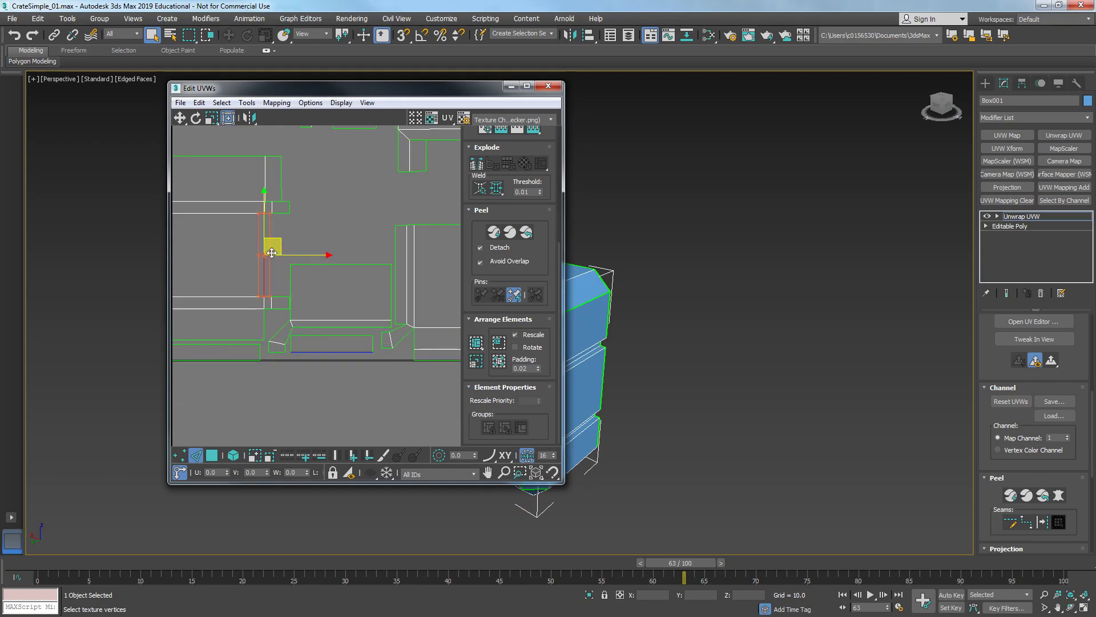
right_click(265, 258)
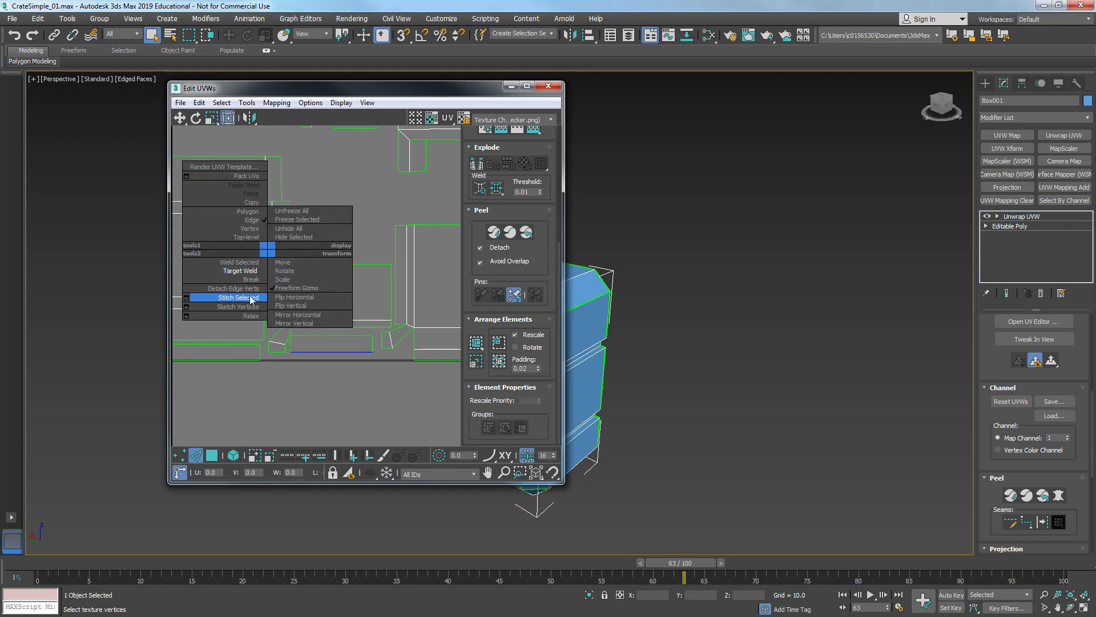
click(251, 300)
- Pack the stitched UV clusters with Arrange Elements and close the UV editor
click(317, 367)
scroll(349, 356, down, 3)
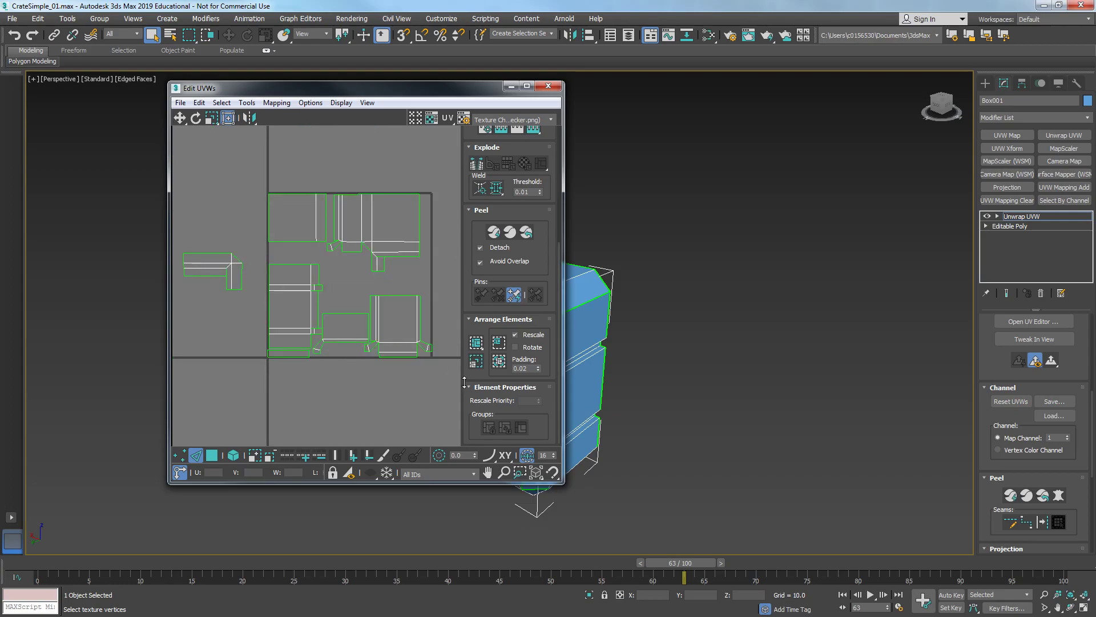
click(476, 343)
scroll(334, 276, up, 3)
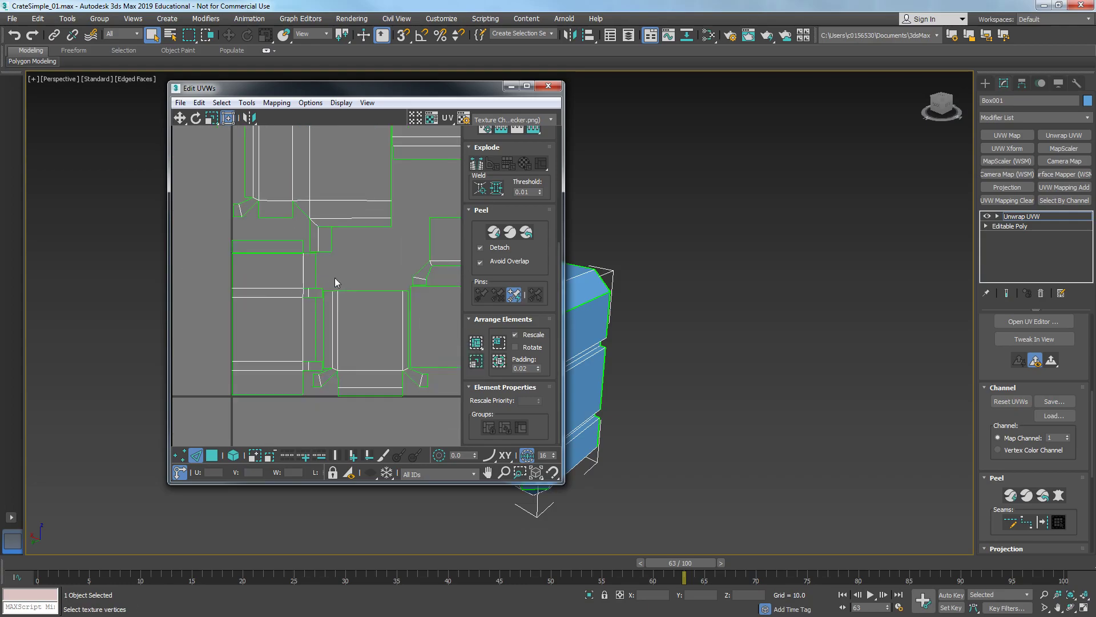
middle_drag(342, 325, 259, 332)
scroll(350, 316, down, 2)
middle_drag(354, 315, 381, 315)
scroll(401, 266, down, 1)
scroll(399, 266, down, 1)
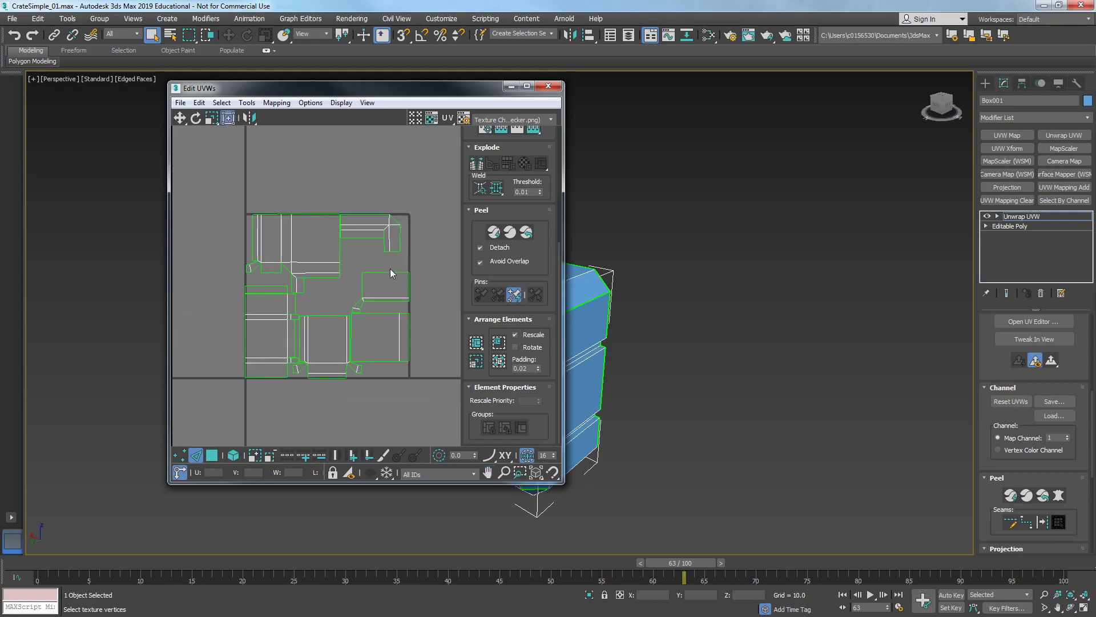
click(547, 87)
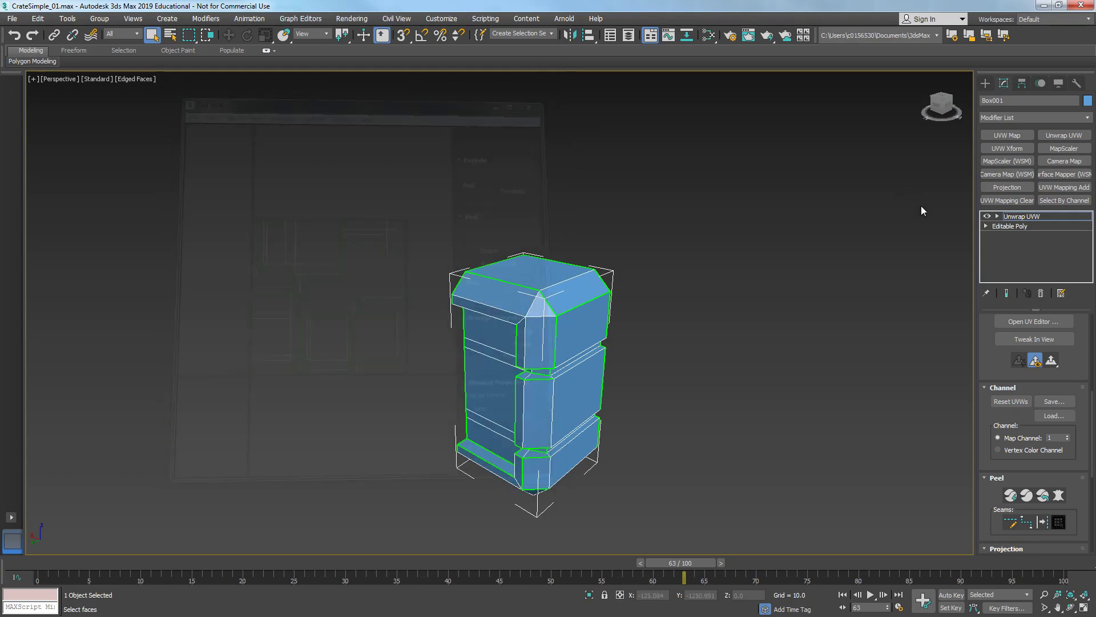
- Collapse the modifier stack down to the Editable Poly
right_click(1016, 217)
click(981, 323)
mouse_move(602, 350)
alt+middle_down()
mouse_move(571, 342)
mouse_move(661, 335)
mouse_move(488, 350)
mouse_move(610, 348)
alt+middle_up()
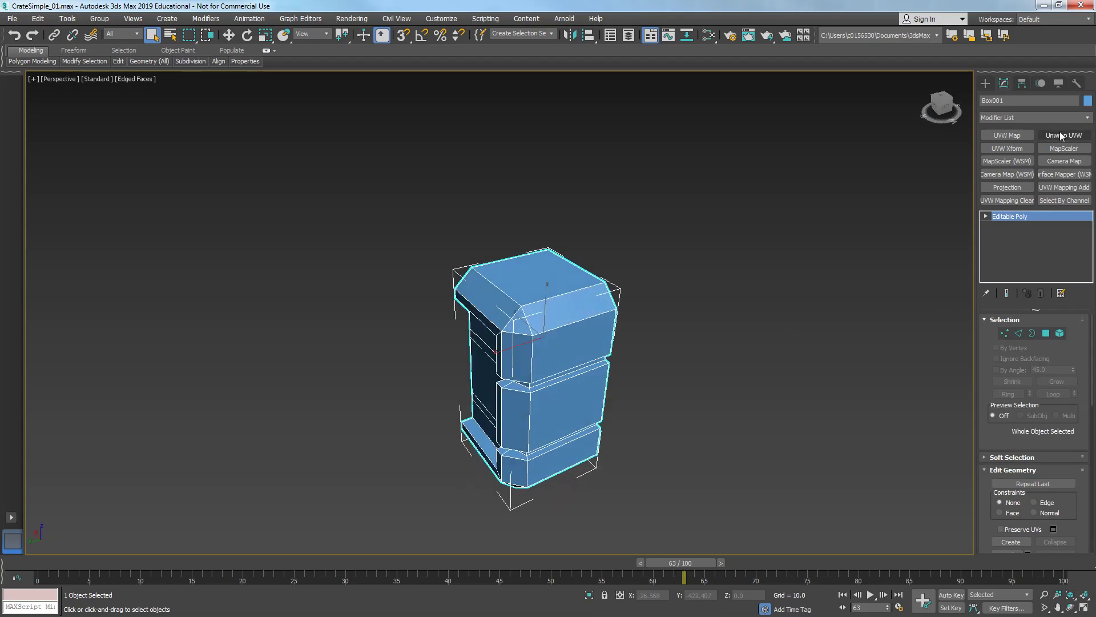
- Add a Symmetry modifier from the mesh editing set, mirrored on X with Flip enabled
right_click(1026, 118)
click(1006, 195)
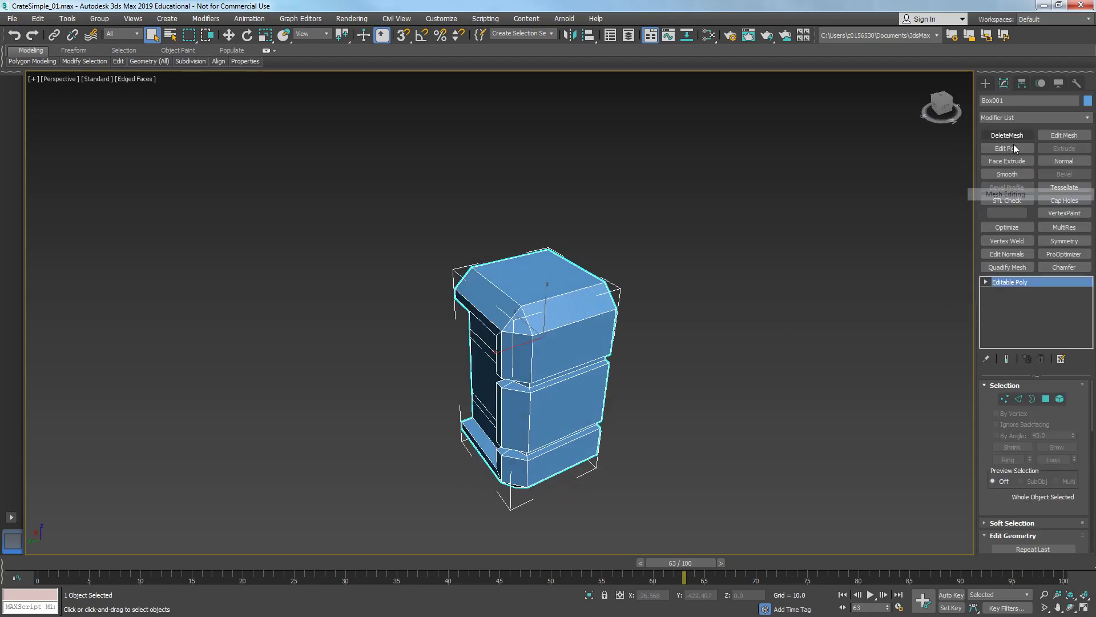
click(1062, 241)
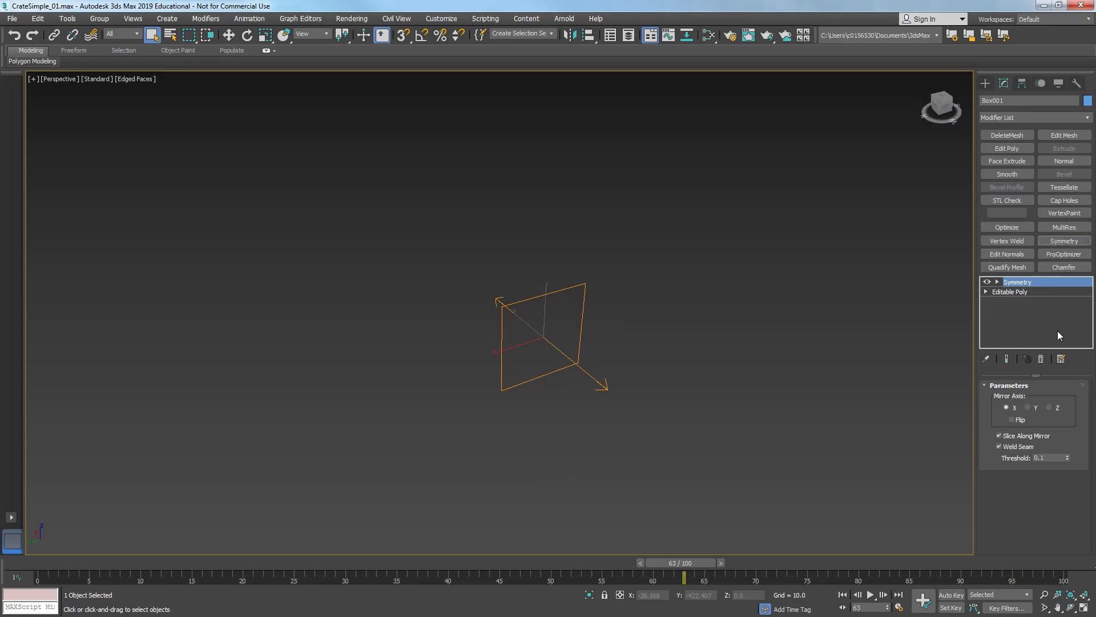
click(1013, 419)
- Add a second Symmetry modifier mirrored on the Y axis with Flip turned off
click(1058, 244)
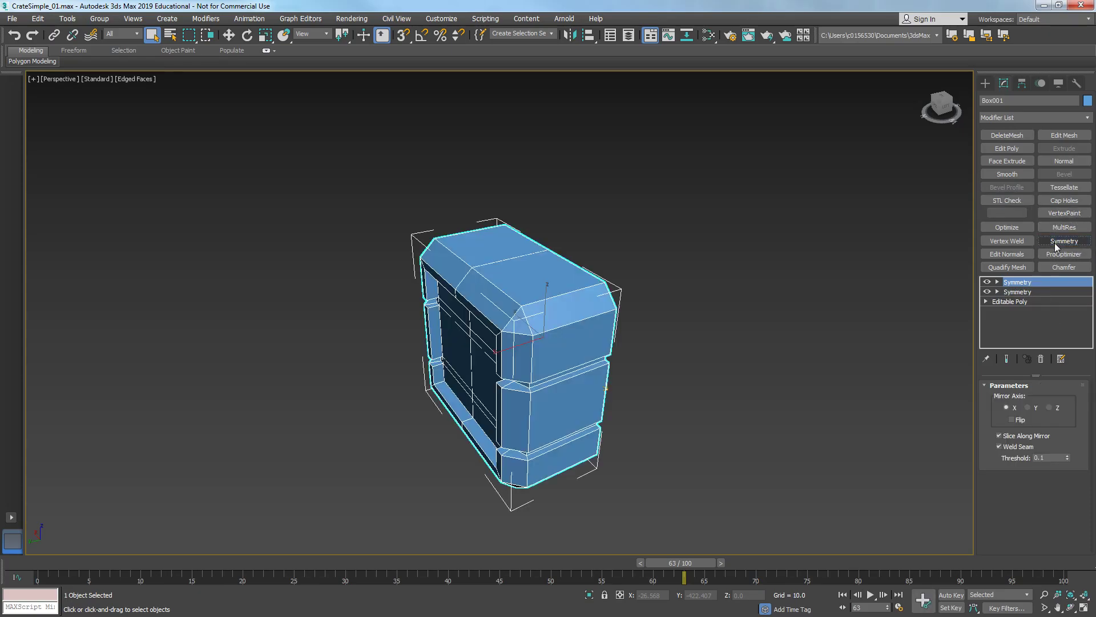
click(1027, 408)
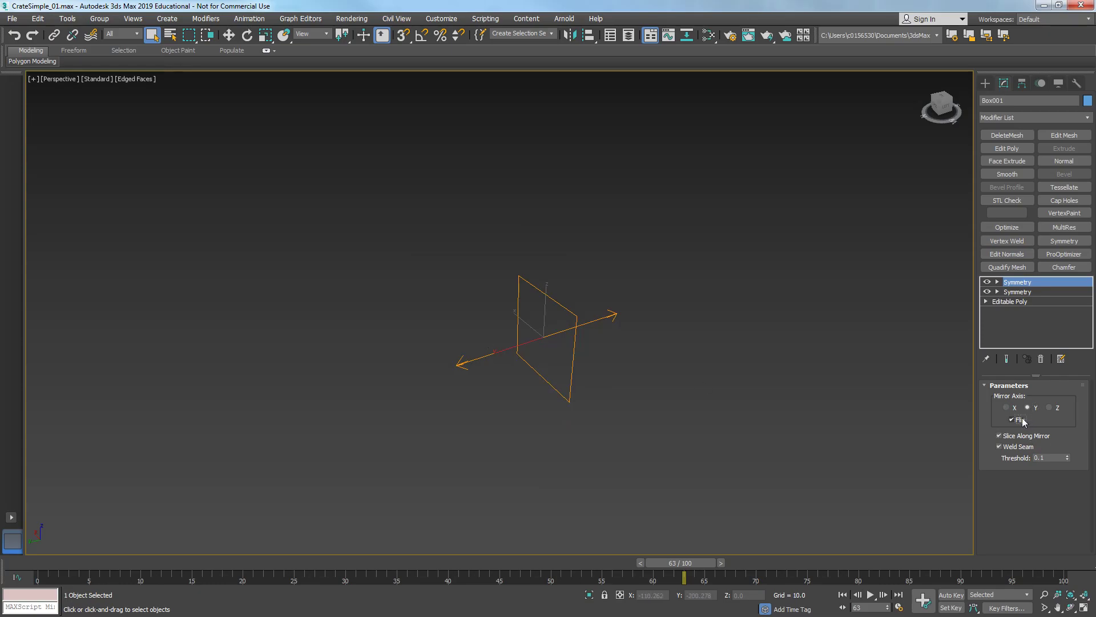
click(1022, 420)
alt+middle_drag(367, 377, 766, 331)
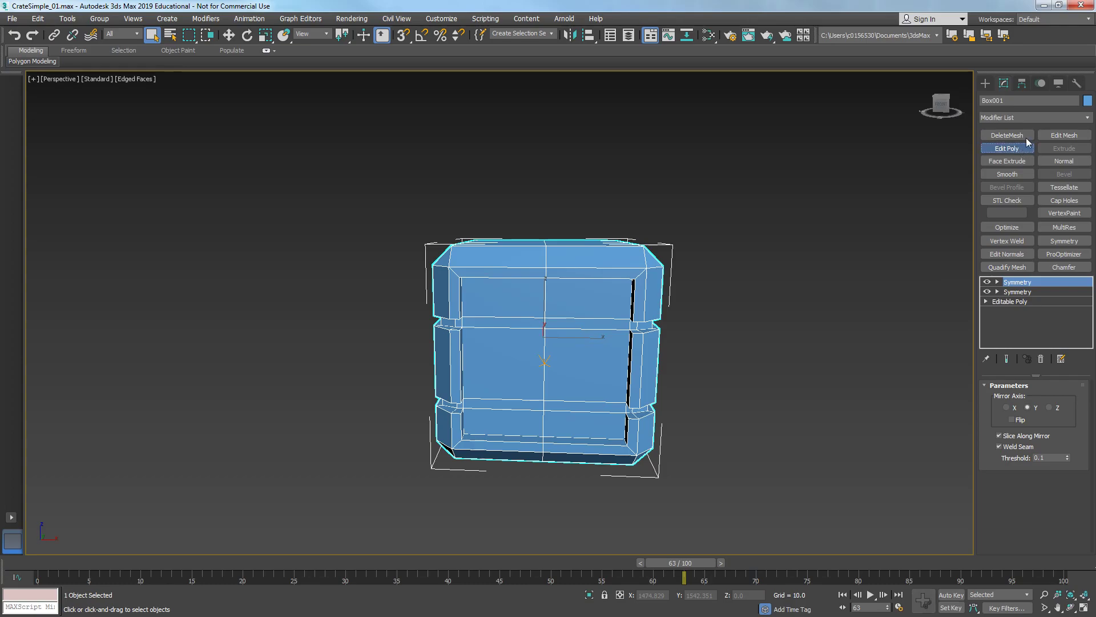
- Add Edit Poly and Unwrap UVW modifiers on top of the stack and open the UV editor
right_click(1029, 117)
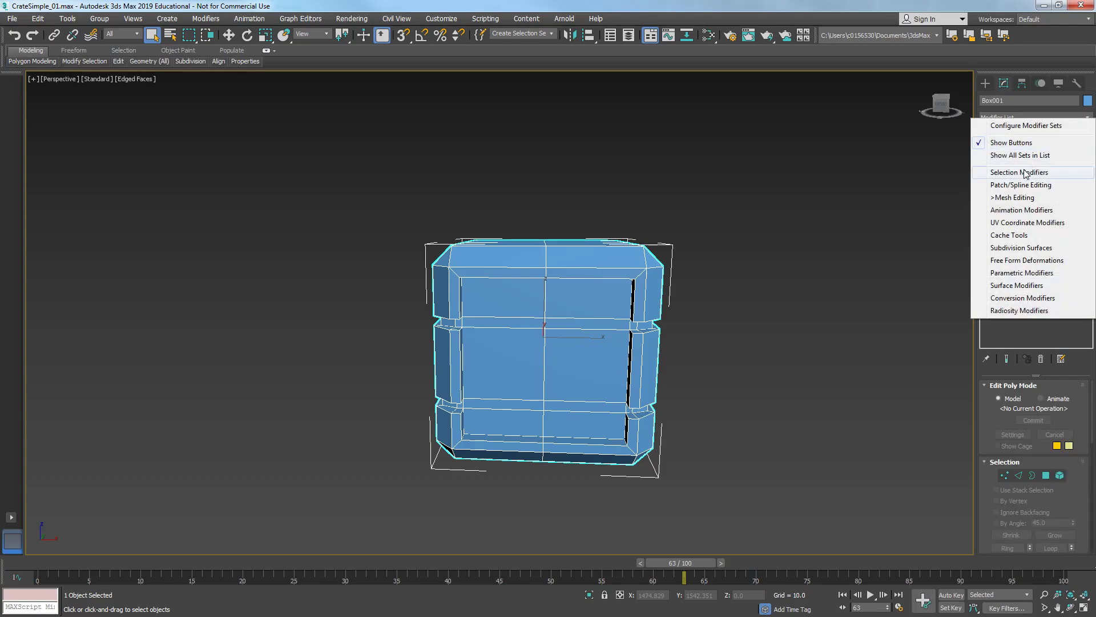
click(1022, 223)
click(1064, 136)
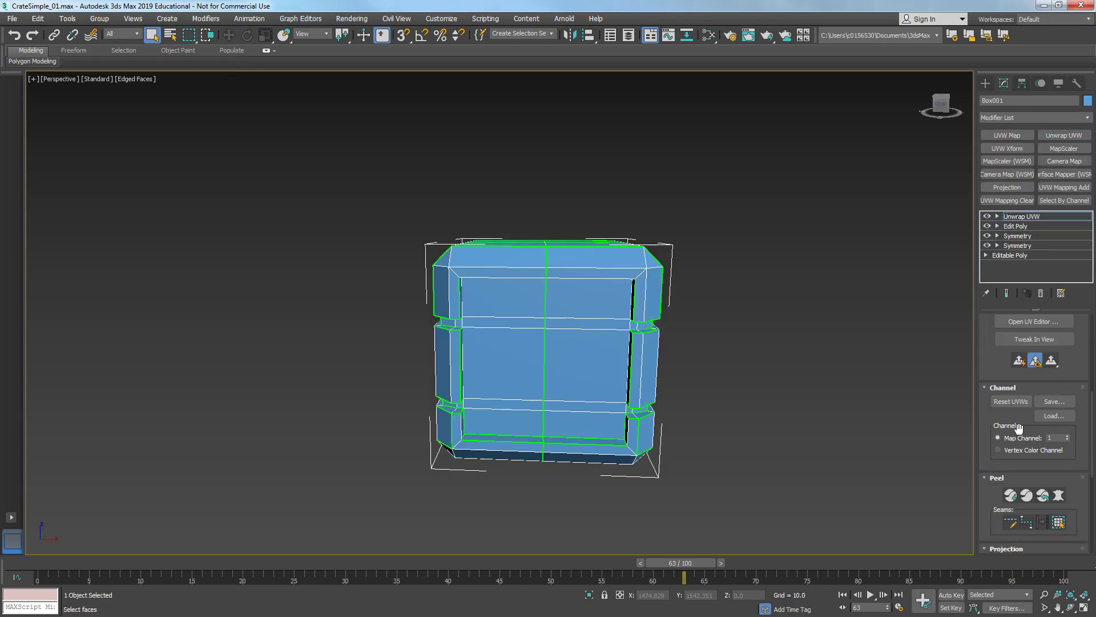
click(1025, 324)
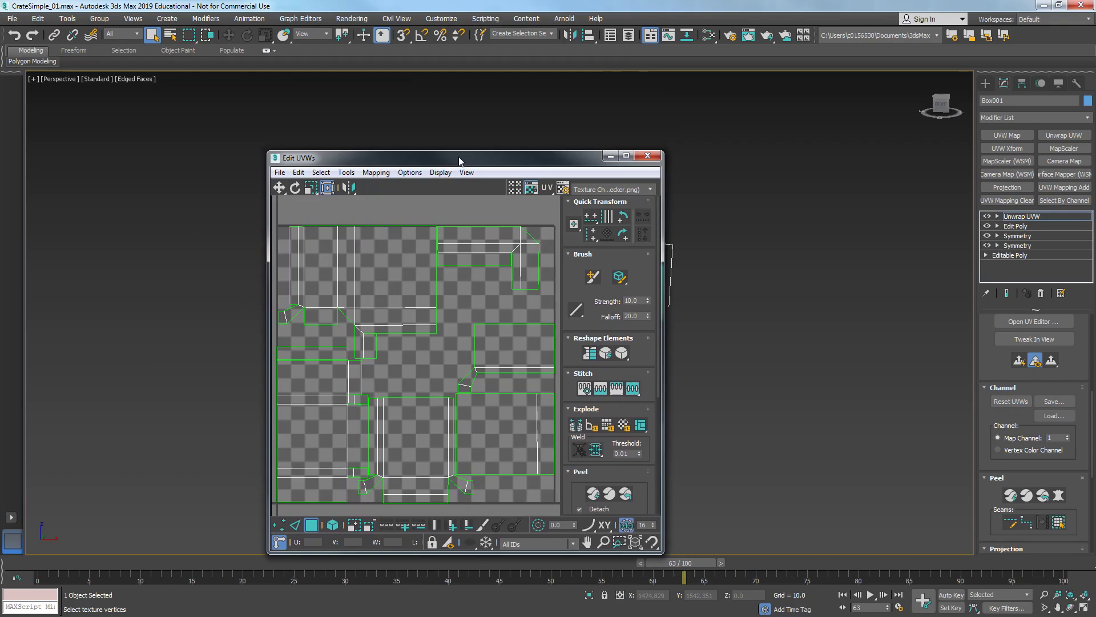
- Maximize the UV editor and pack all UV clusters of the mirrored crate
double_click(460, 158)
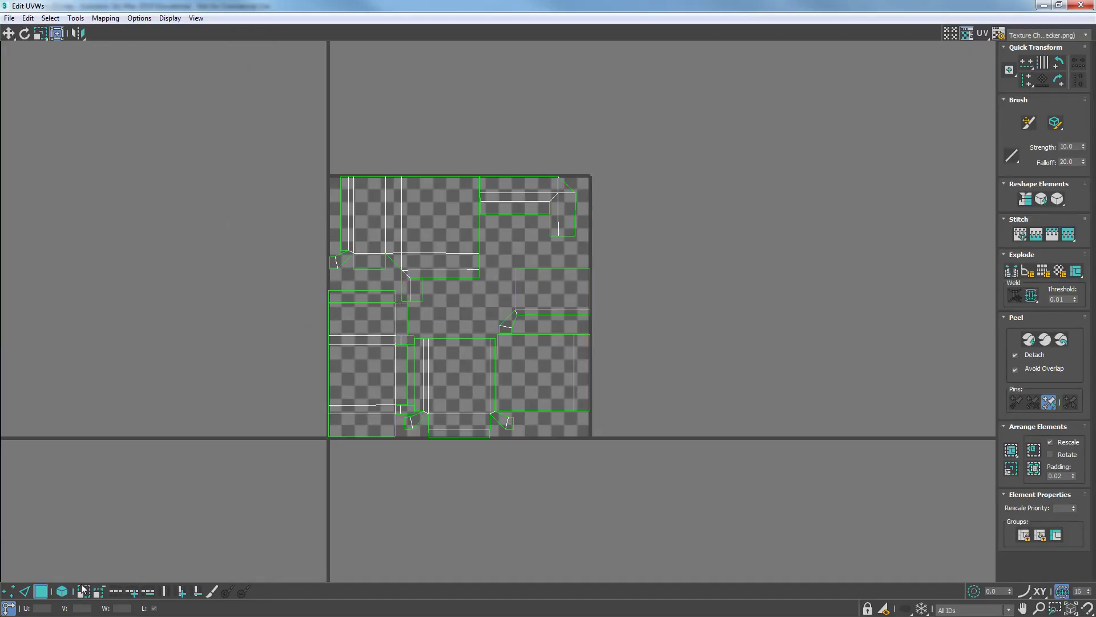
click(1011, 450)
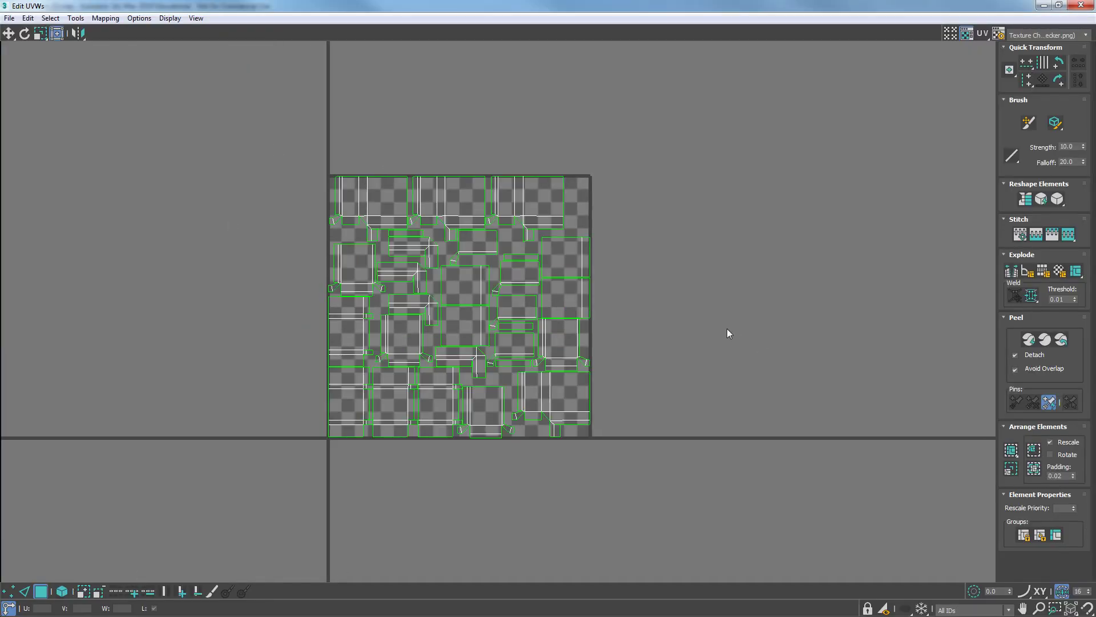
- Examine the packed UV layout with the checker texture hidden, then close the editor
scroll(569, 257, up, 3)
click(965, 37)
middle_drag(628, 197, 723, 212)
middle_drag(651, 296, 656, 220)
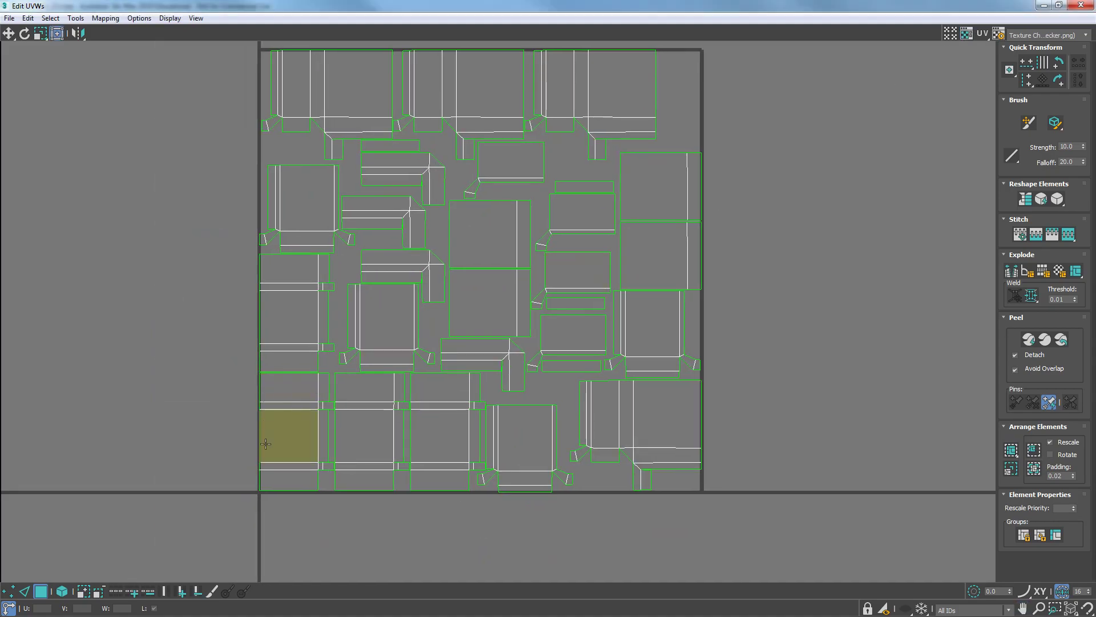
scroll(490, 416, down, 2)
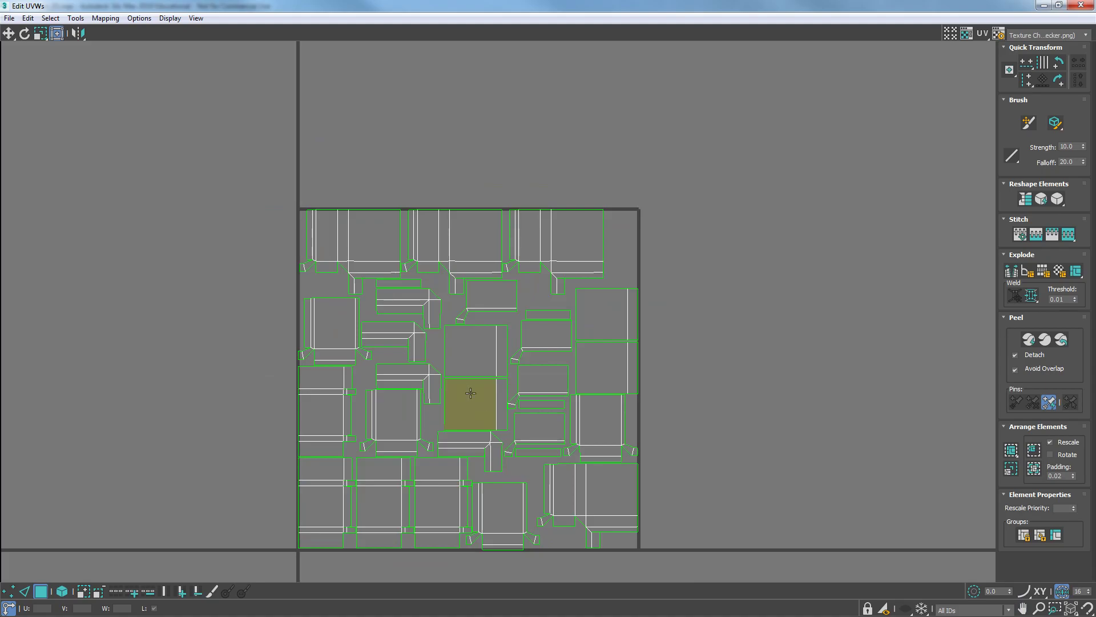
middle_drag(474, 382, 587, 327)
click(1080, 6)
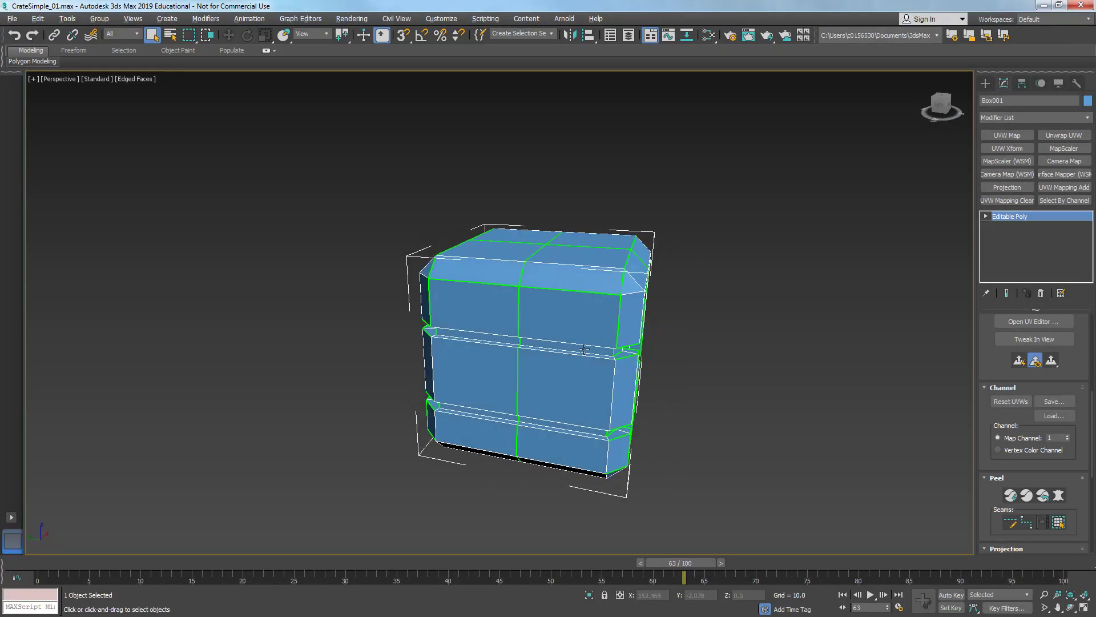
- Collapse the mirrored crate to an Editable Poly
right_click(588, 361)
mouse_move(605, 480)
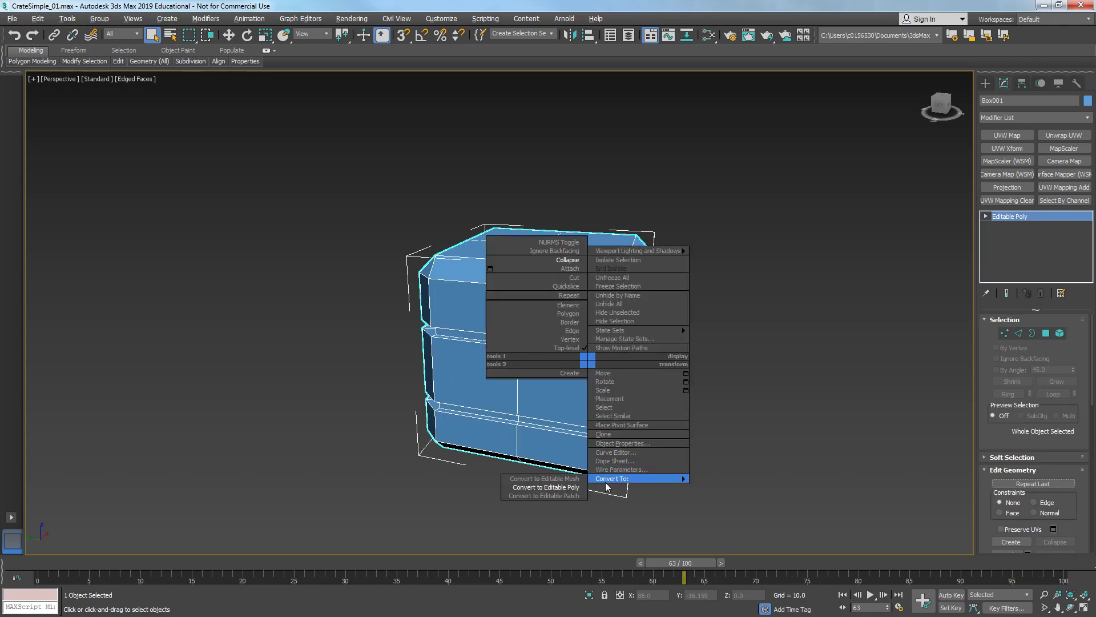
click(545, 487)
alt+middle_drag(542, 357, 576, 359)
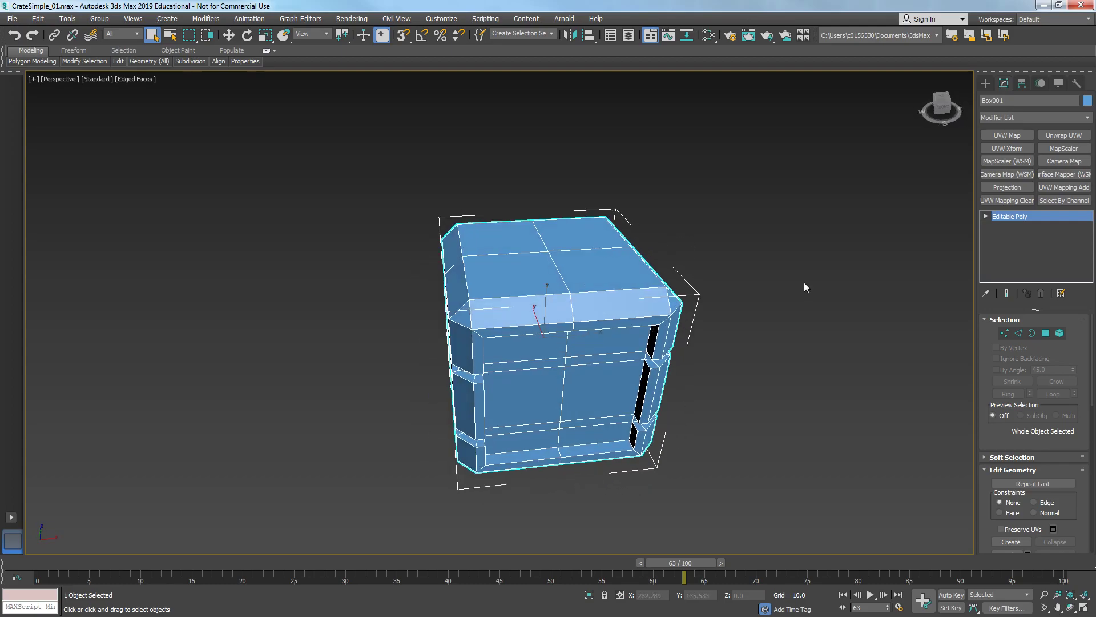
alt+middle_drag(529, 330, 534, 357)
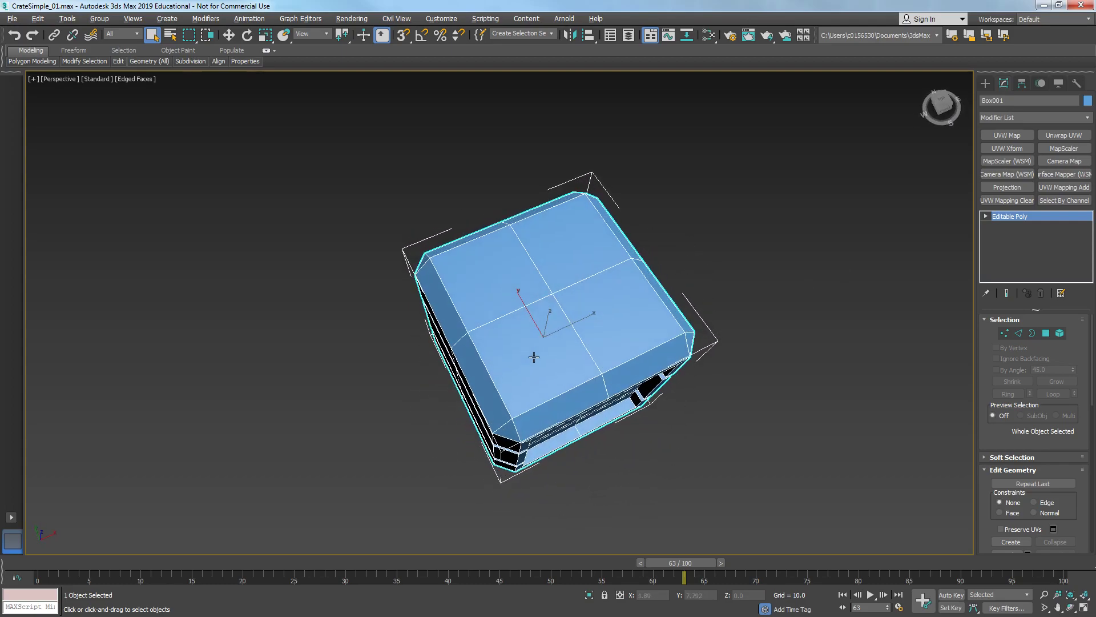
- Select the polygons of one half of the crate from the Top view
click(1050, 334)
alt+middle_drag(580, 317, 408, 331)
key(alt+w)
click(305, 221)
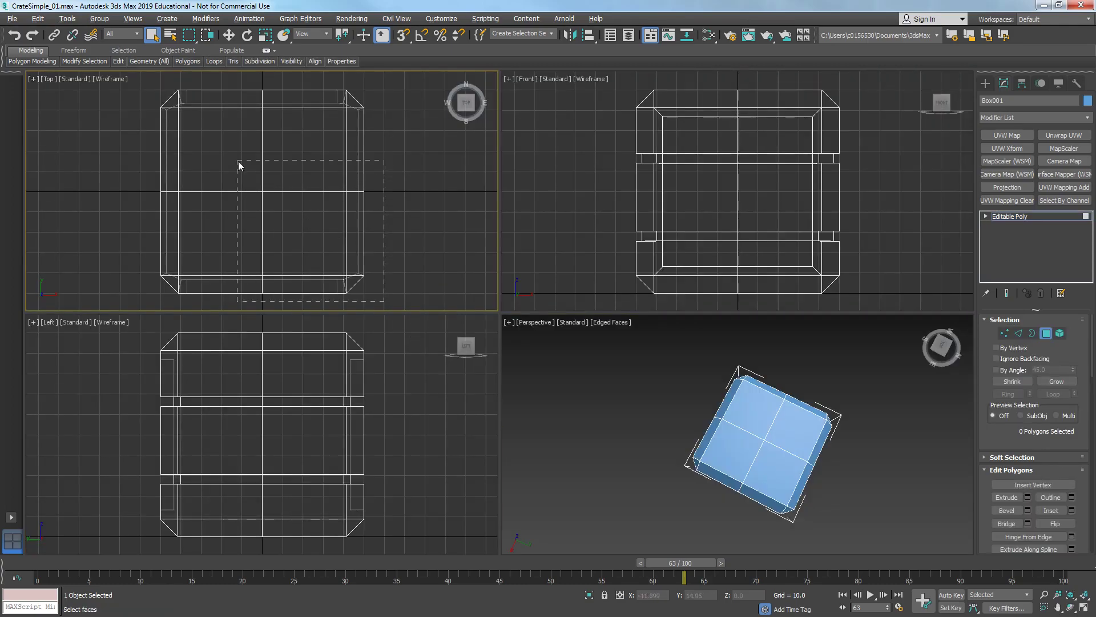
drag(191, 124, 191, 123)
right_click(531, 395)
key(alt+w)
alt+middle_drag(734, 460, 453, 360)
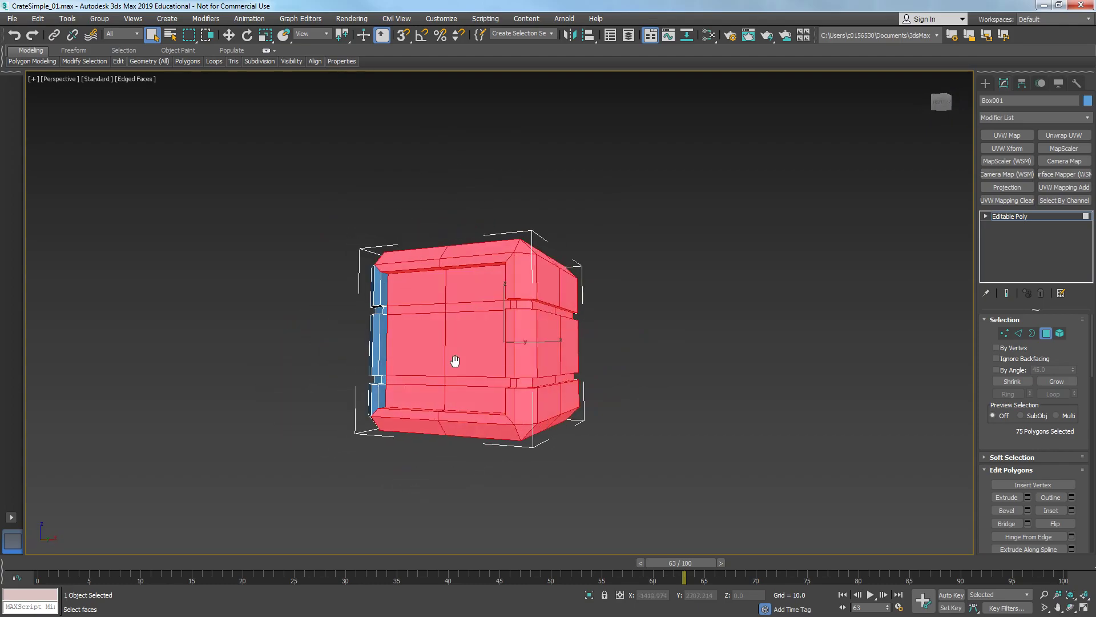
- Add edge faces to the polygon selection, undo those additions and clear the selection
scroll(402, 322, up, 5)
ctrl+click(375, 255)
ctrl+click(367, 349)
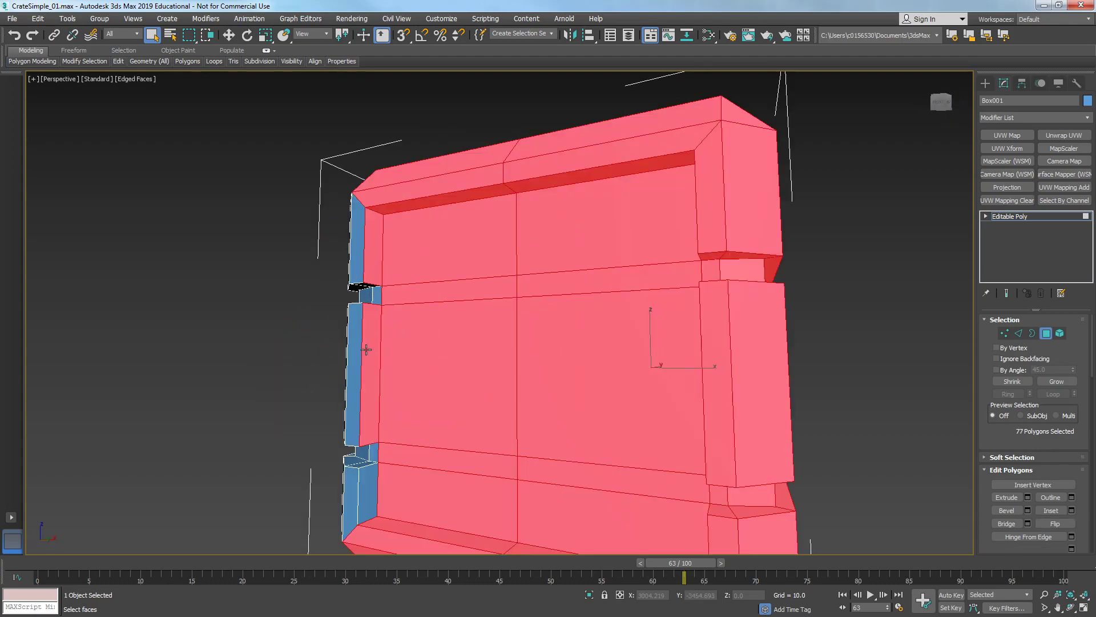
ctrl+click(372, 487)
scroll(371, 487, down, 5)
key(ctrl+z)
key(ctrl+z)
key(ctrl+z)
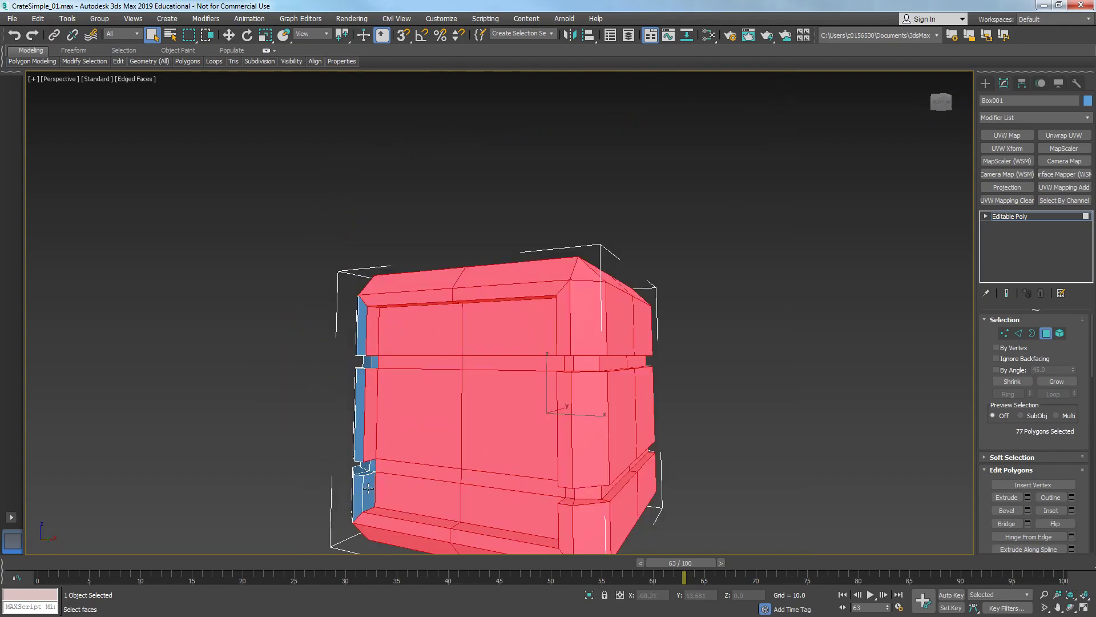
alt+middle_drag(372, 448, 592, 280)
key(ctrl+d)
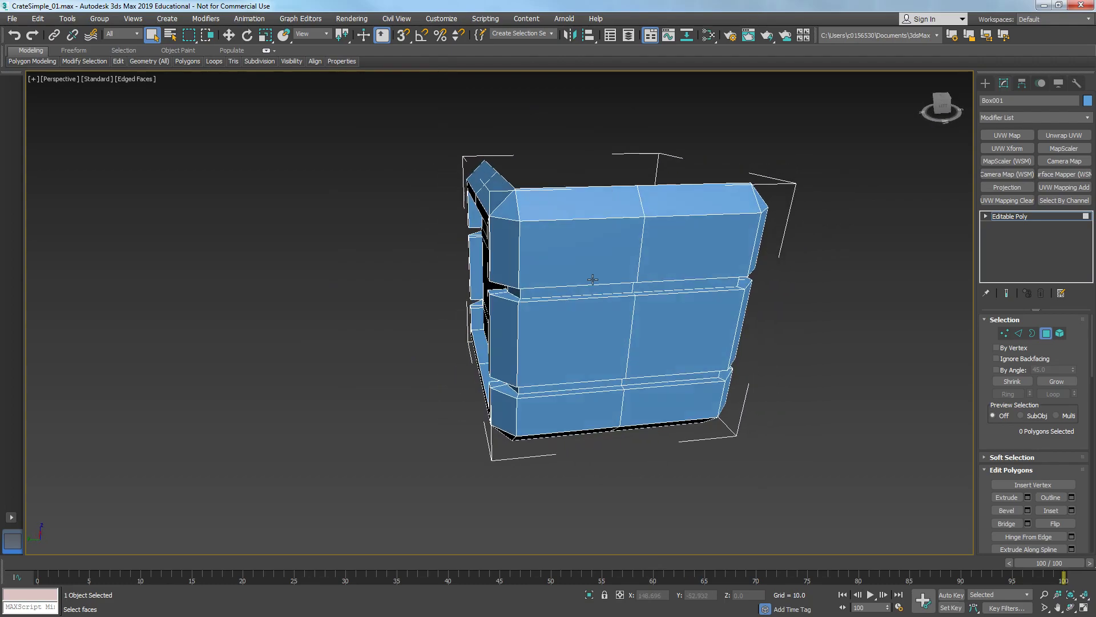
- Select the polygons of the crate's front side and return to object level
drag(593, 217, 594, 220)
alt+middle_drag(800, 440, 646, 380)
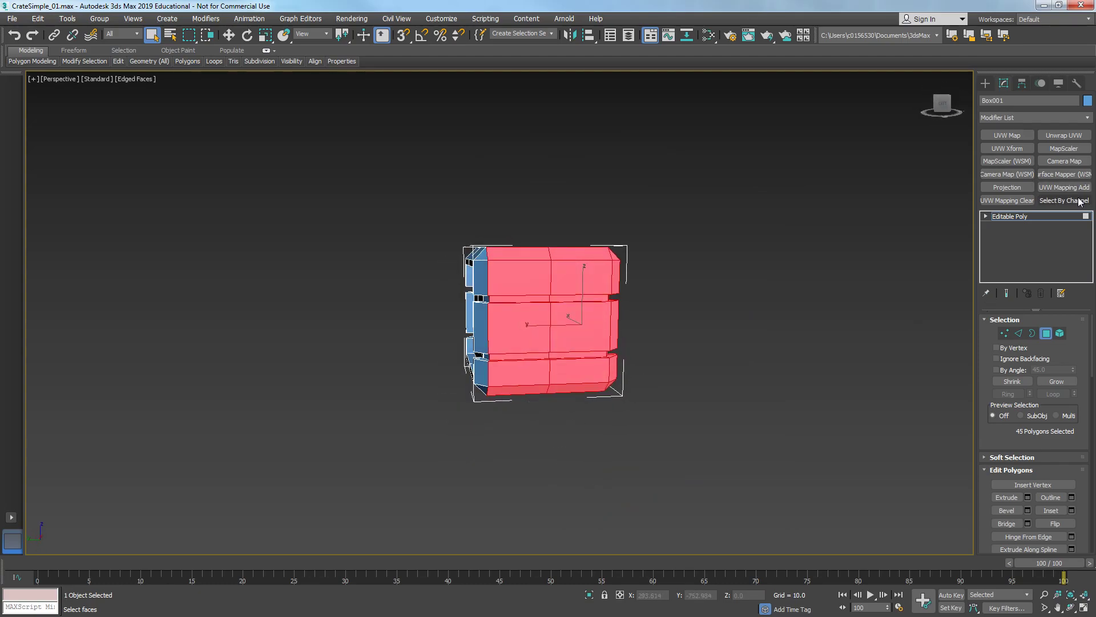
click(1054, 217)
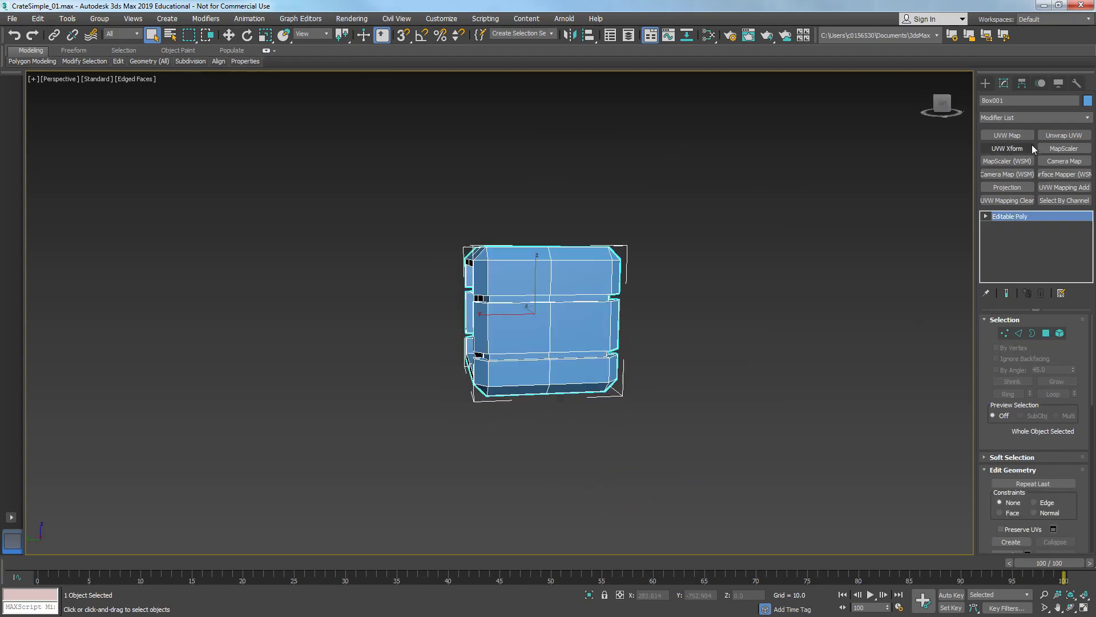
- Add an Unwrap UVW modifier and apply a planar projection to the selected faces aligned to X
click(1062, 136)
alt+middle_drag(611, 421, 688, 412)
scroll(996, 505, down, 5)
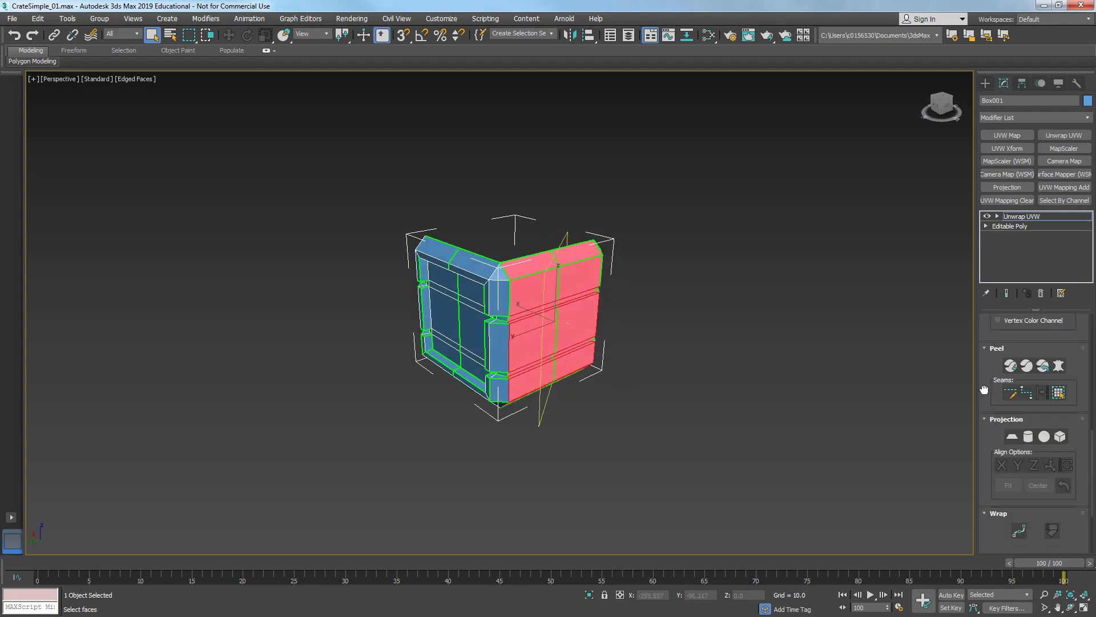
scroll(992, 452, down, 1)
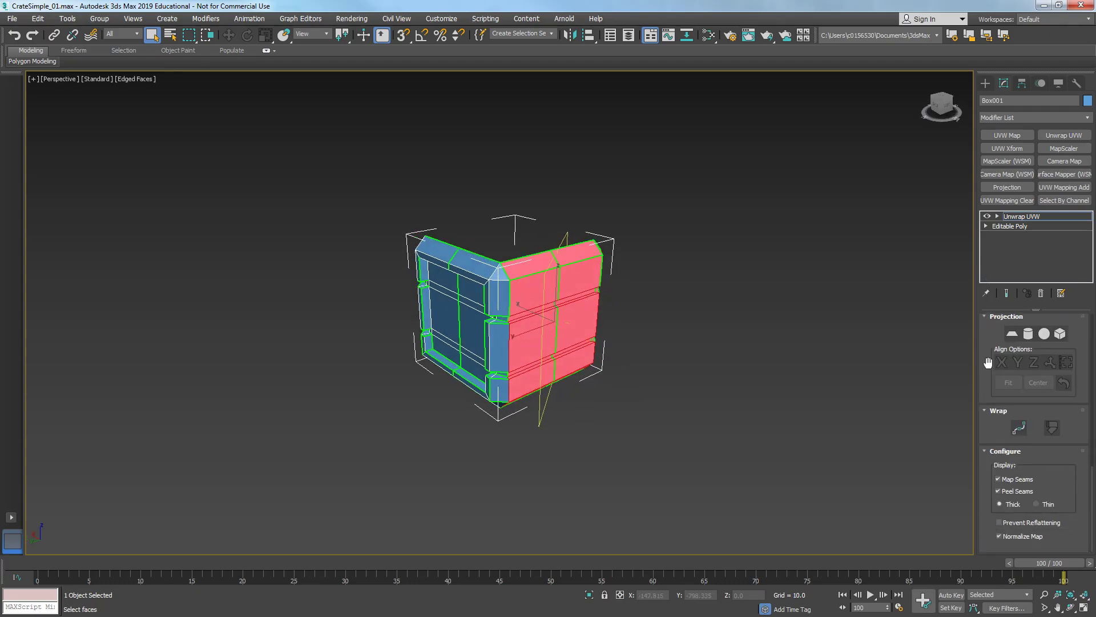
click(1012, 334)
alt+middle_drag(657, 344, 554, 369)
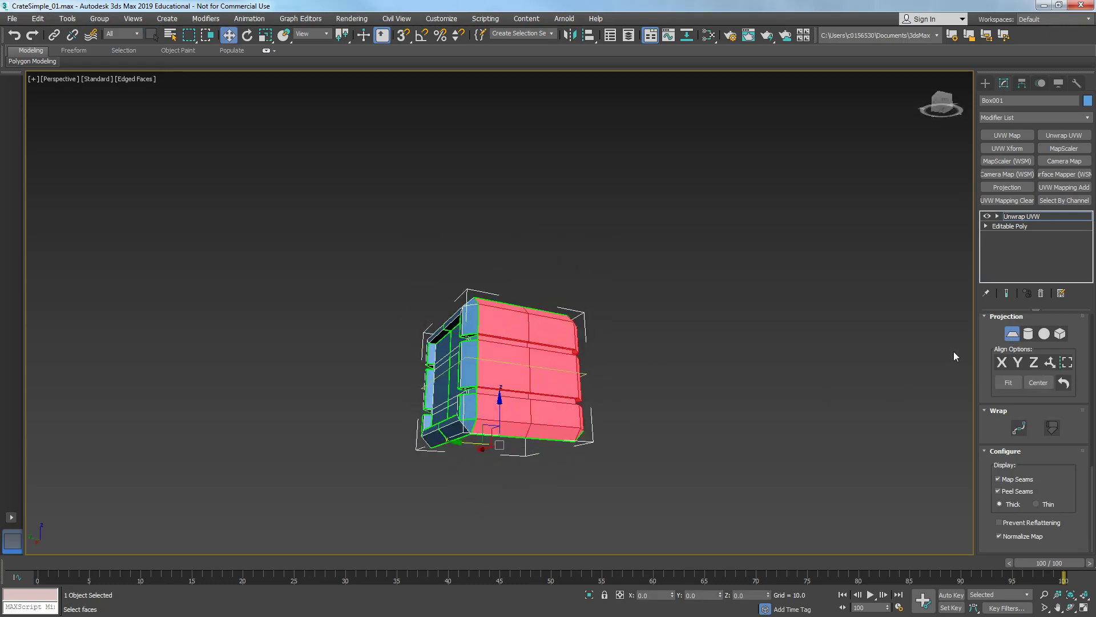
click(1001, 363)
- Open the UV editor and move its window beside the crate
alt+middle_drag(674, 369, 626, 410)
scroll(868, 409, up, 4)
middle_drag(502, 386, 869, 414)
scroll(1051, 468, up, 5)
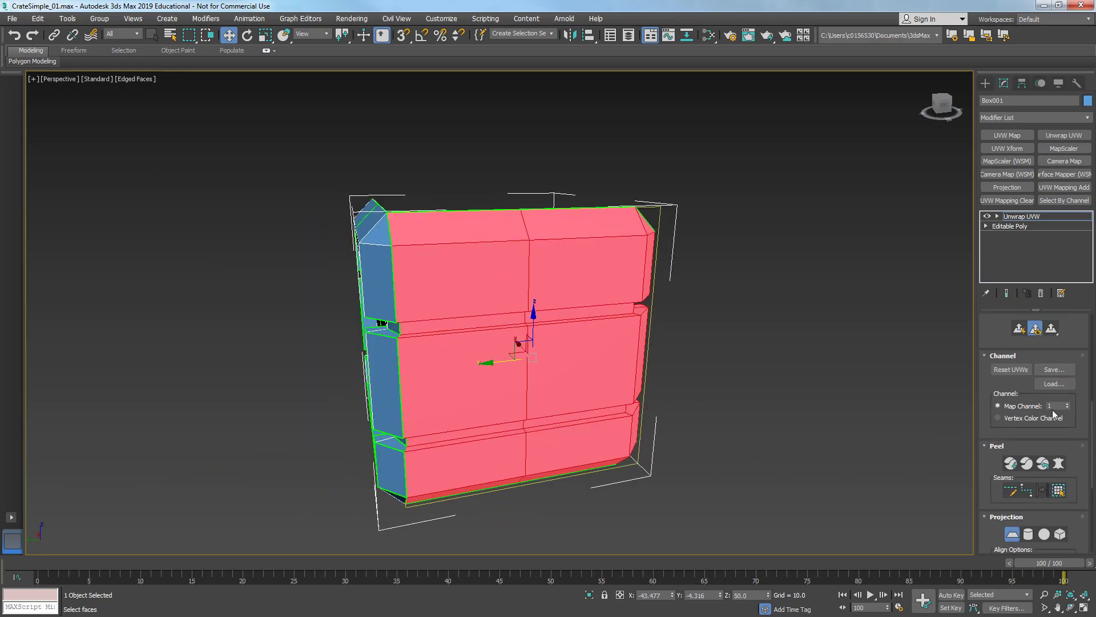
scroll(988, 383, up, 5)
click(1021, 488)
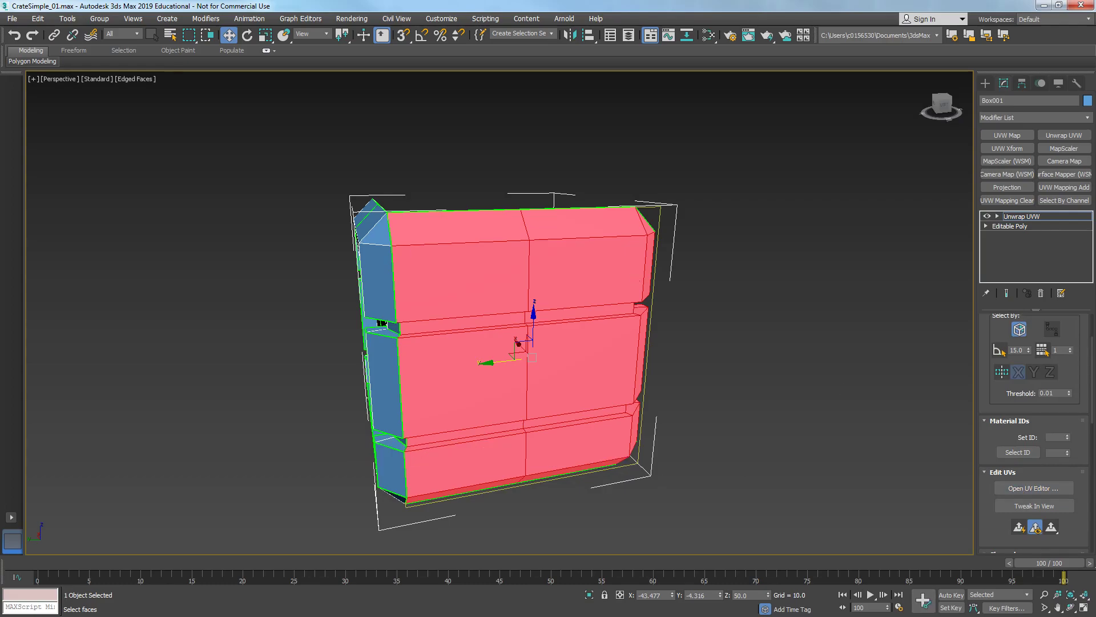
drag(456, 90, 690, 97)
scroll(379, 254, down, 3)
scroll(1005, 531, down, 6)
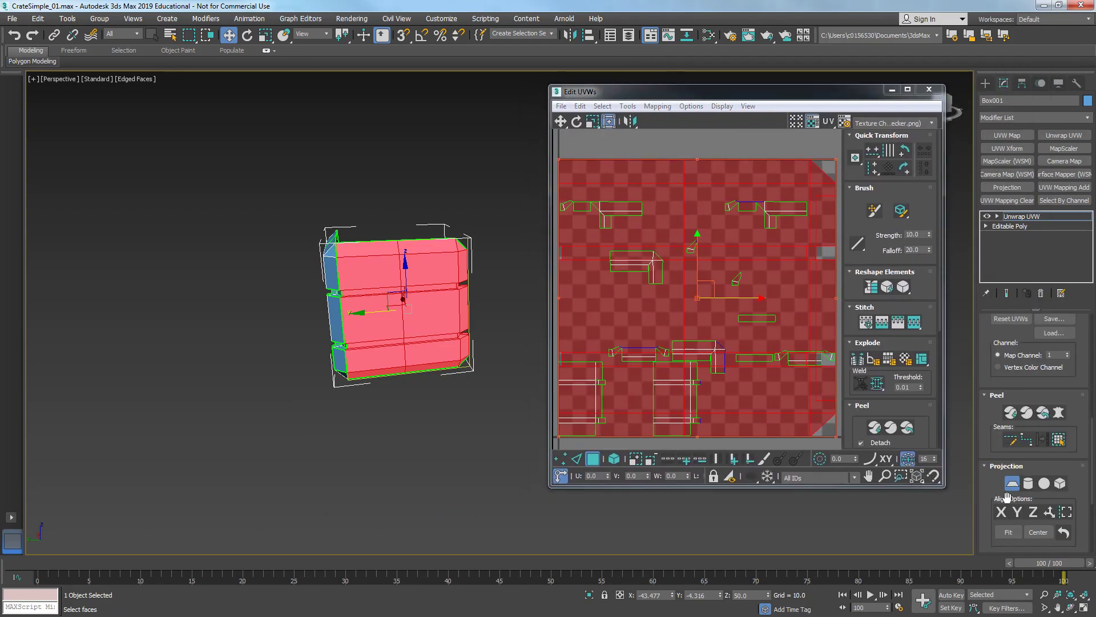
- Try Y and Z alignment for the planar map, settle on X, and leave the planar projection
click(1002, 512)
click(1017, 512)
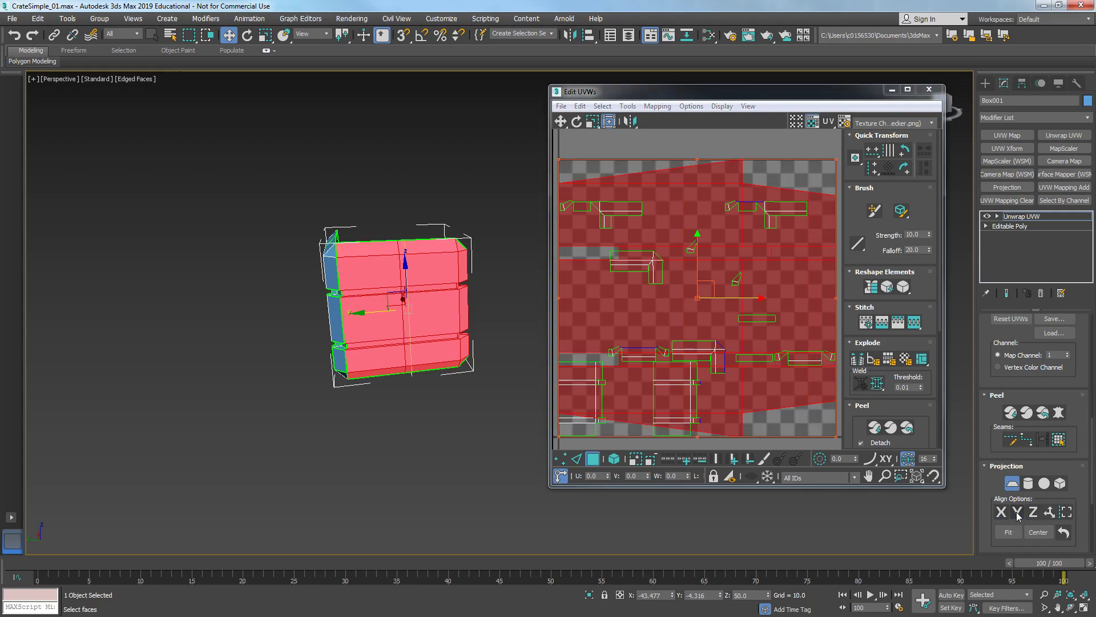
click(1030, 513)
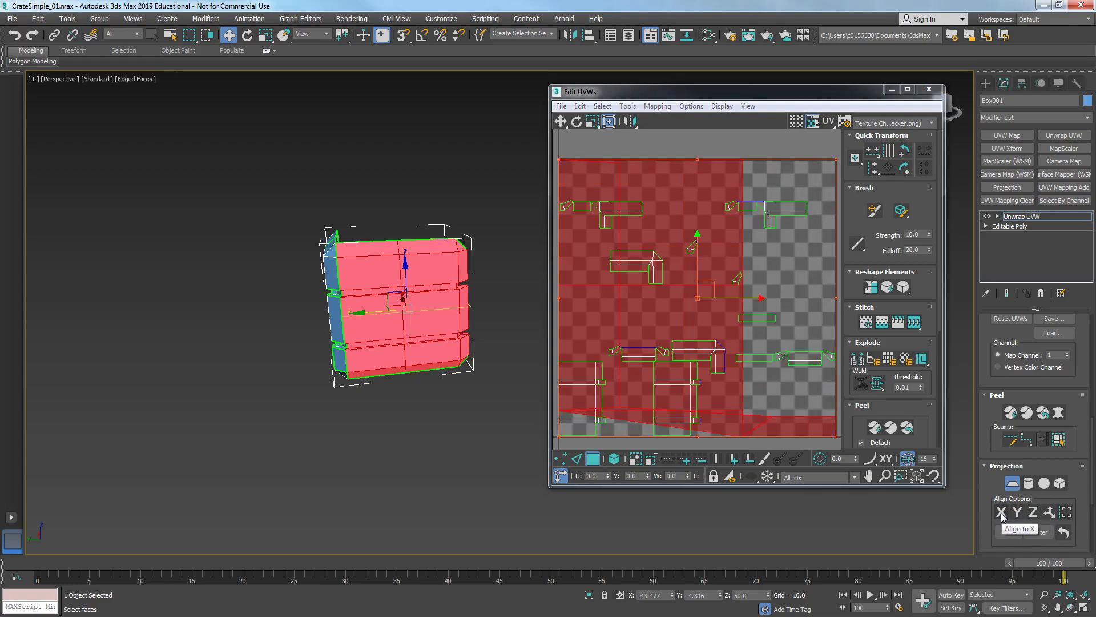
click(1002, 514)
mouse_move(365, 343)
alt+middle_down()
mouse_move(379, 324)
mouse_move(384, 352)
mouse_move(365, 323)
alt+middle_up()
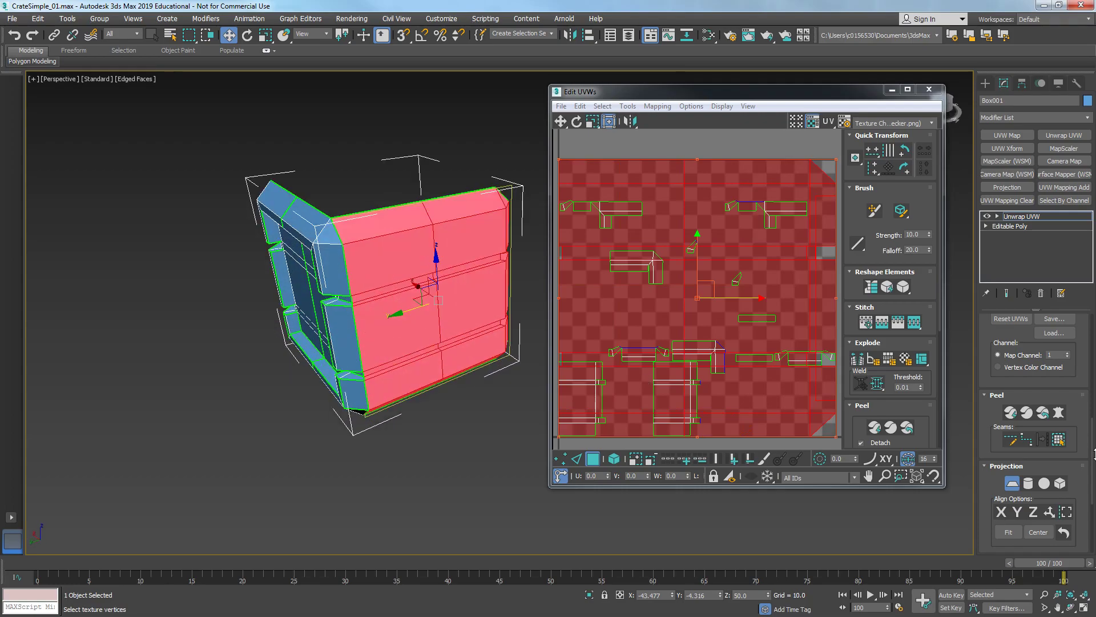
click(1011, 484)
- Select faces on the crate's side panel in the viewport
ctrl+click(336, 243)
ctrl+click(344, 286)
ctrl+click(346, 317)
ctrl+click(361, 389)
alt+middle_drag(536, 377, 552, 361)
scroll(258, 350, up, 5)
scroll(286, 350, down, 4)
mouse_move(297, 344)
middle_down()
mouse_move(347, 367)
mouse_move(283, 352)
middle_up()
scroll(340, 388, up, 4)
- Add the remaining side faces, including the bevel strips, to the face selection
ctrl+click(438, 403)
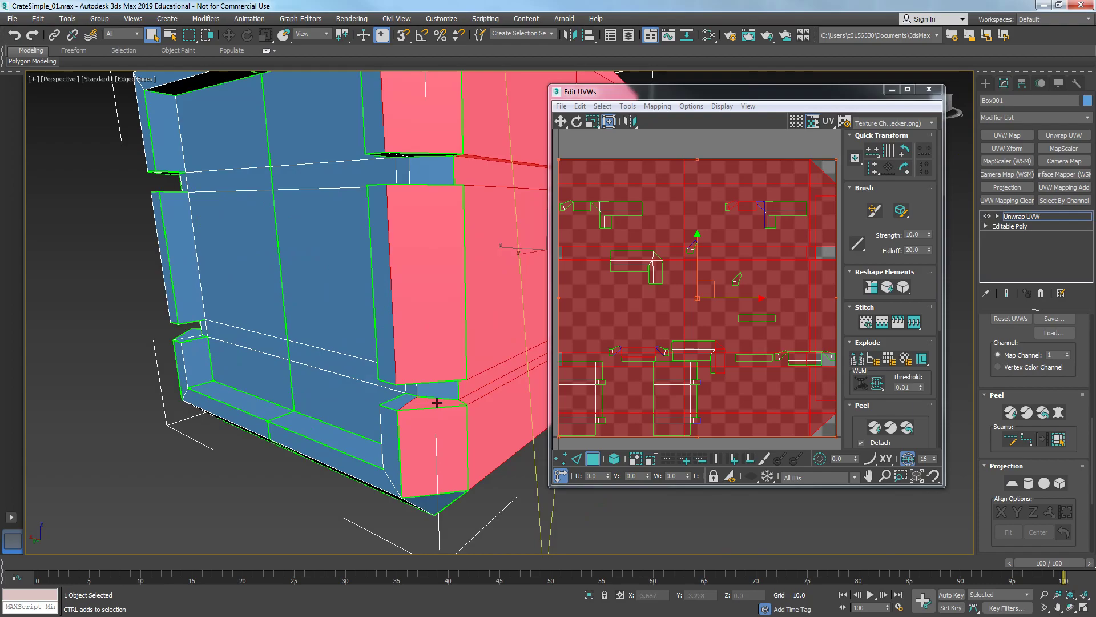
ctrl+click(438, 391)
alt+middle_drag(439, 390, 429, 338)
alt+middle_drag(398, 229, 389, 190)
ctrl+click(381, 281)
ctrl+click(391, 271)
ctrl+click(389, 188)
scroll(392, 238, down, 3)
alt+middle_drag(392, 238, 362, 313)
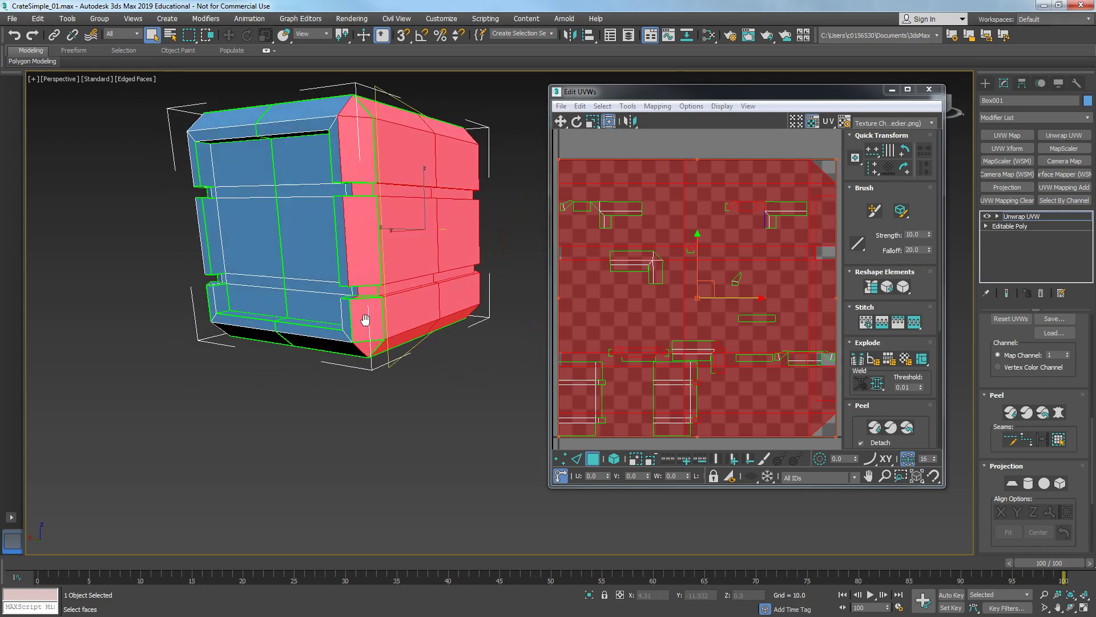
scroll(382, 233, up, 5)
scroll(365, 171, down, 3)
alt+middle_drag(355, 264, 366, 303)
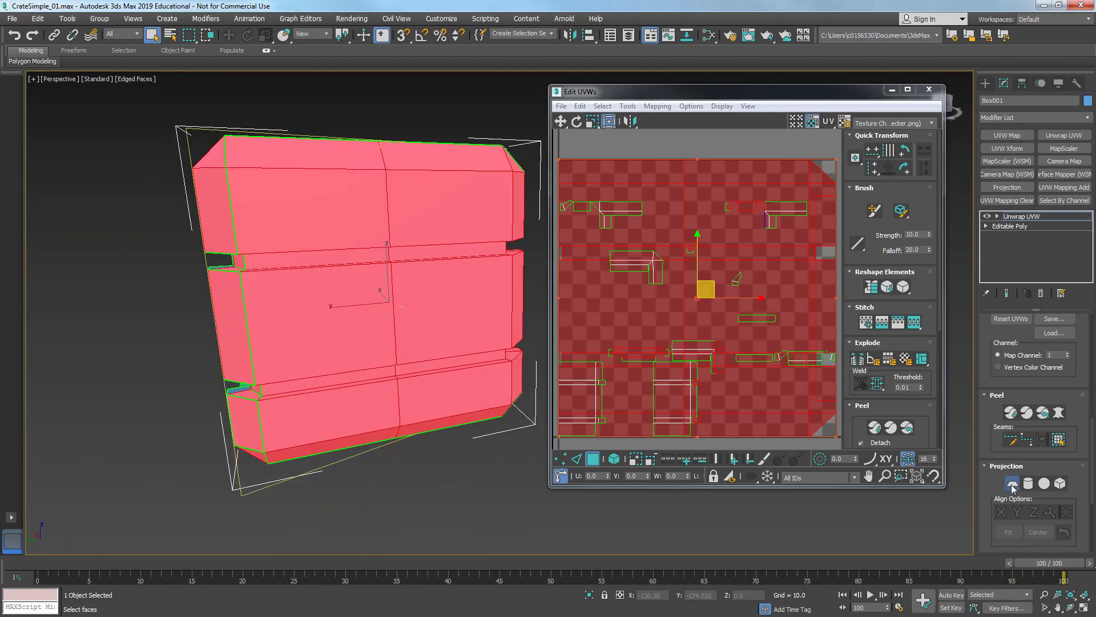
- Apply a planar projection to the selected side faces and fit it
click(1011, 484)
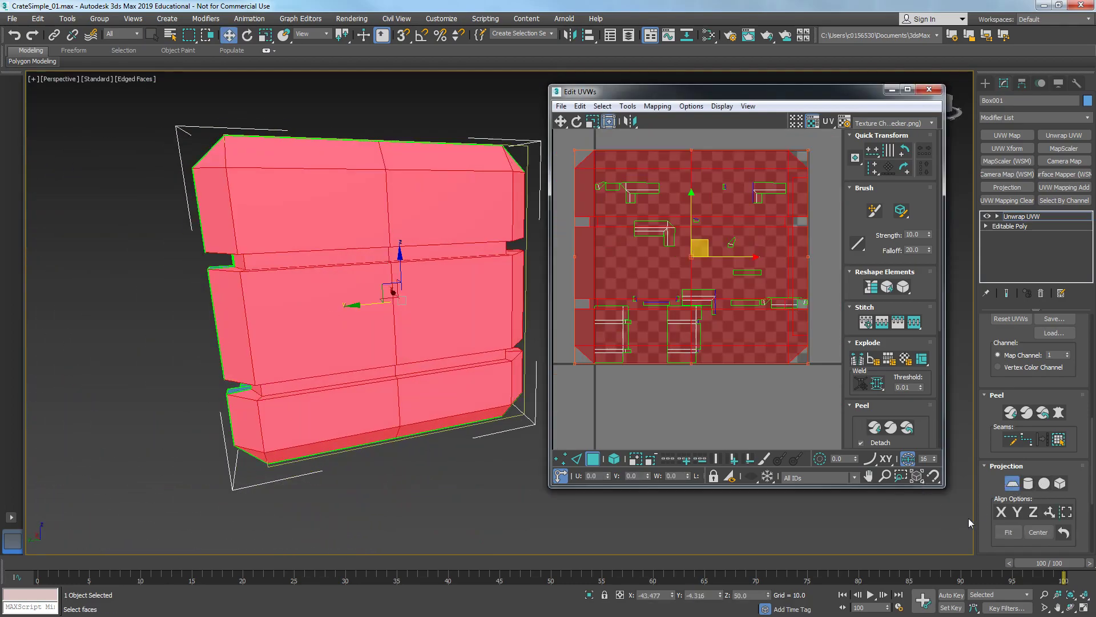
click(1008, 532)
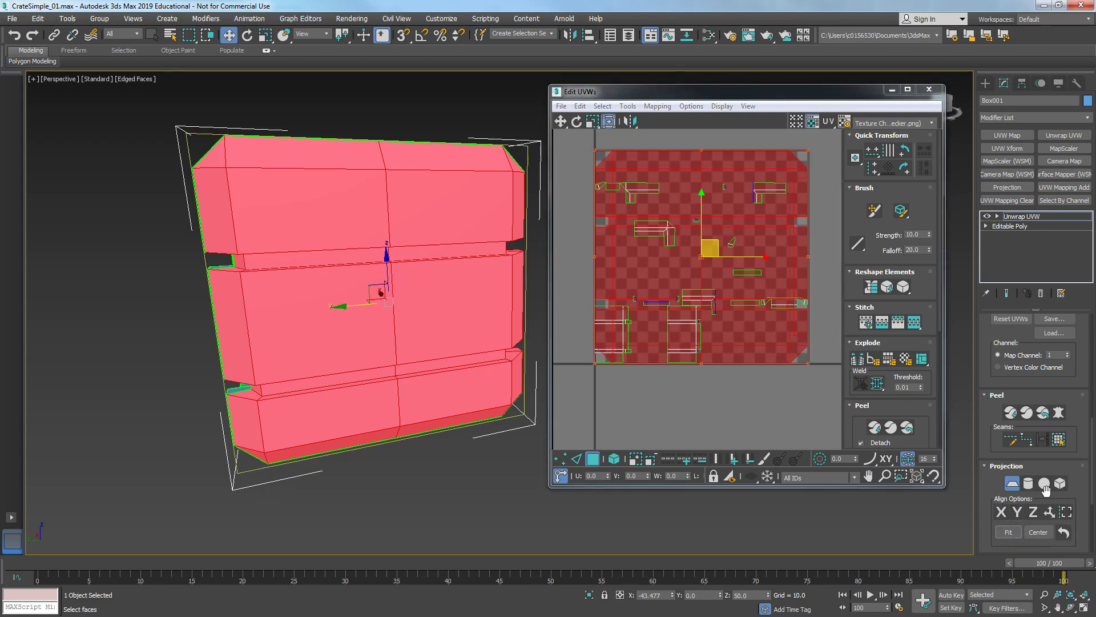
click(1012, 484)
- Move the new side UV cluster beside the existing layout and close the UV editor
scroll(655, 276, down, 2)
drag(681, 278, 818, 279)
alt+middle_drag(400, 251, 303, 244)
click(926, 91)
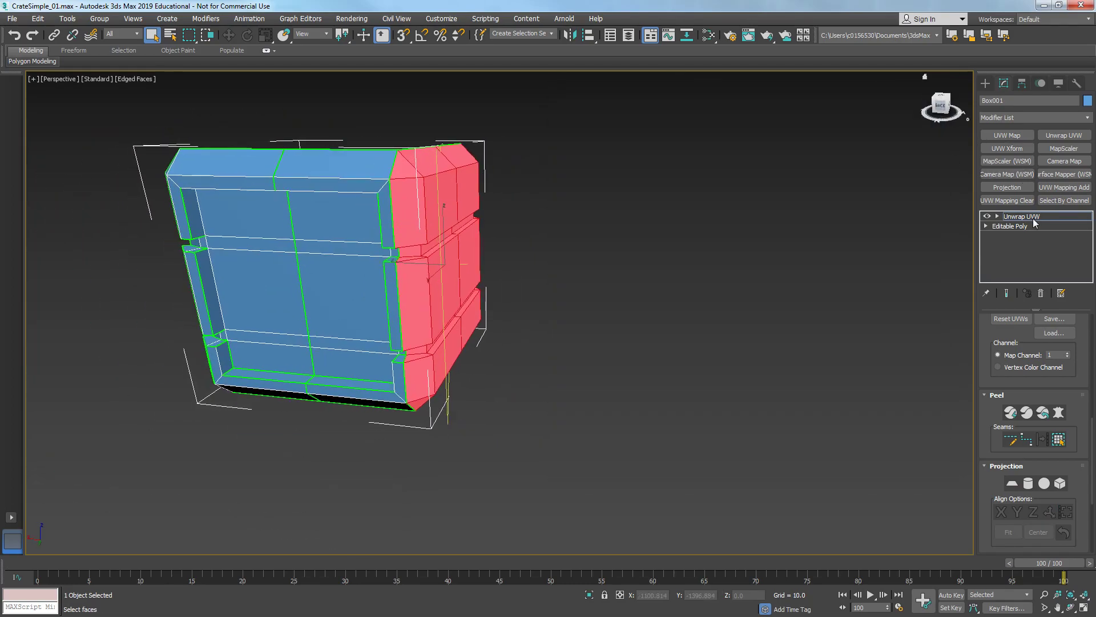
- Reopen the UV editor, select the side cluster's faces and invert the face selection
click(1035, 217)
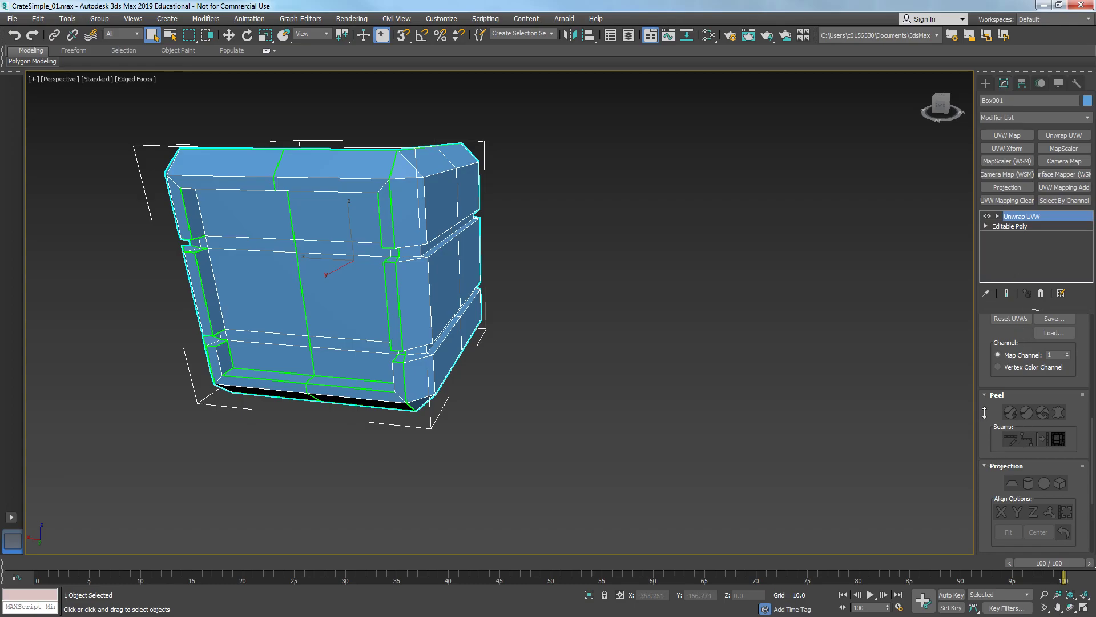
scroll(984, 412, up, 5)
click(1004, 393)
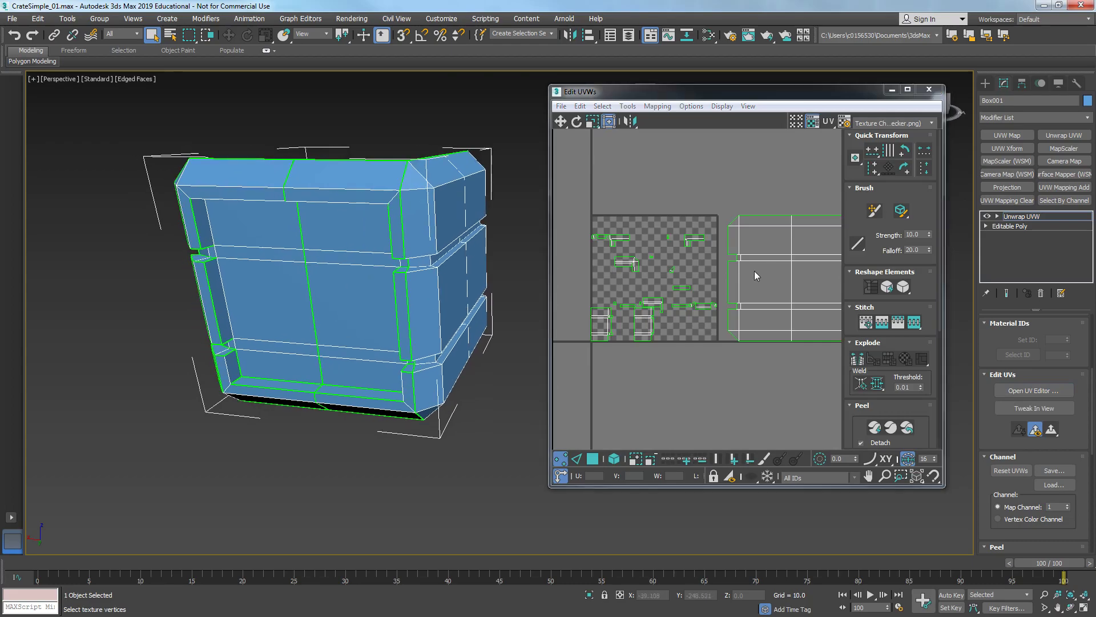
click(751, 273)
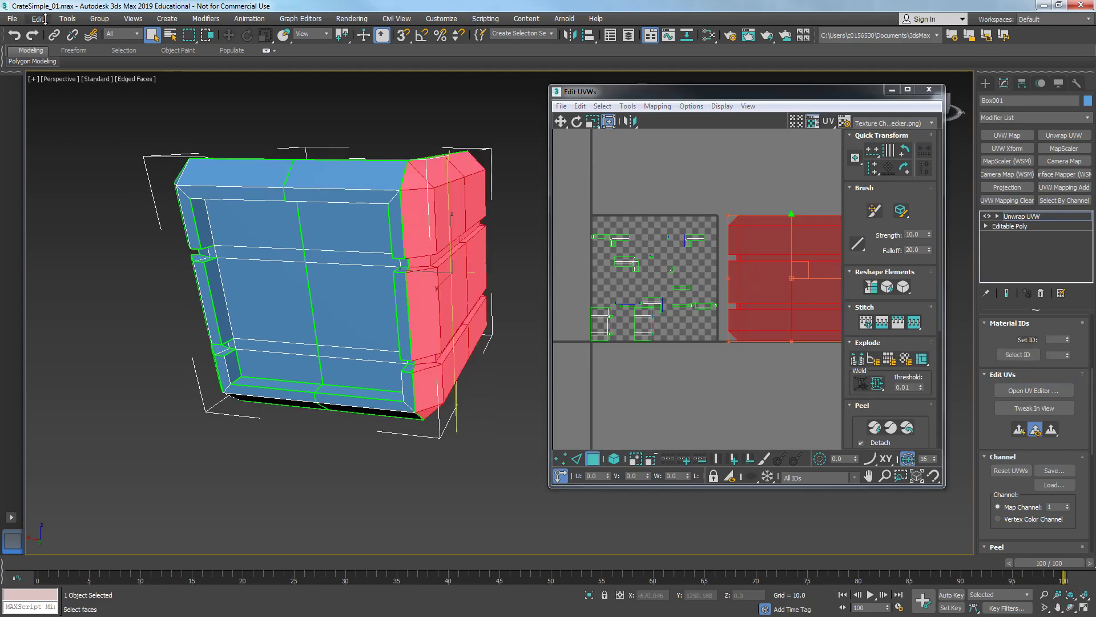
click(42, 23)
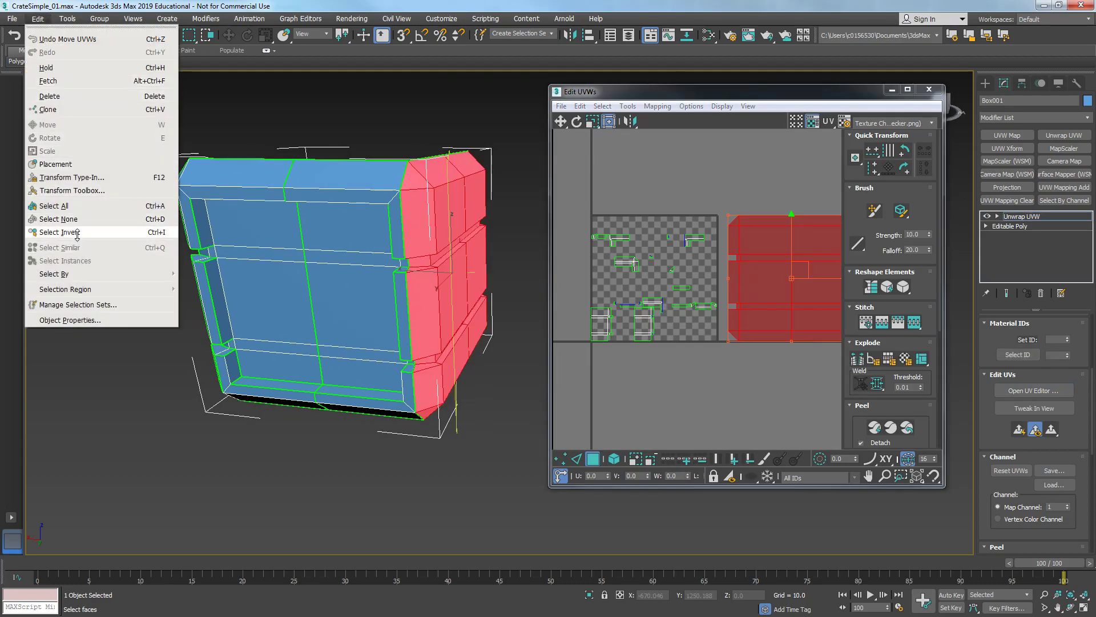
click(78, 240)
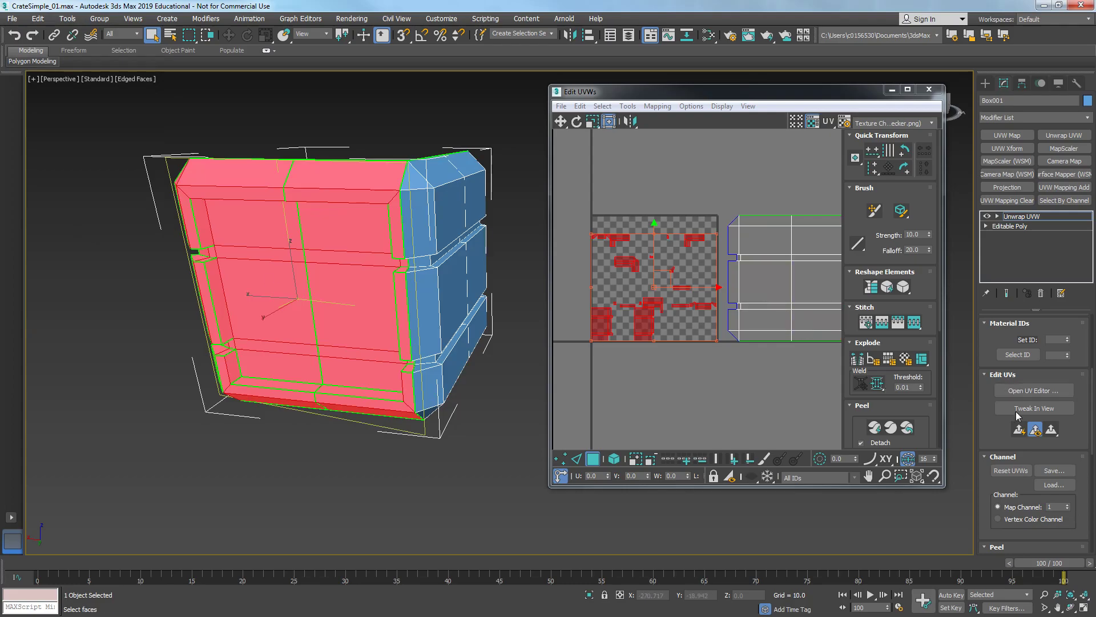
- Apply a planar projection to the inverted face selection aligned to Y
scroll(1002, 492, down, 5)
click(1011, 428)
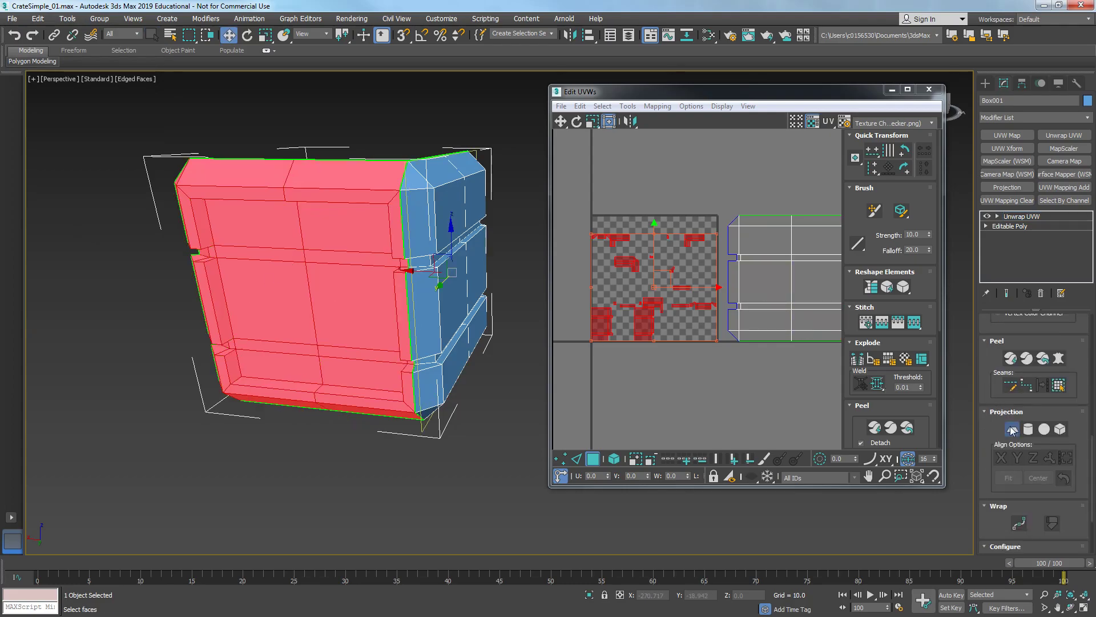
click(1003, 458)
click(1018, 460)
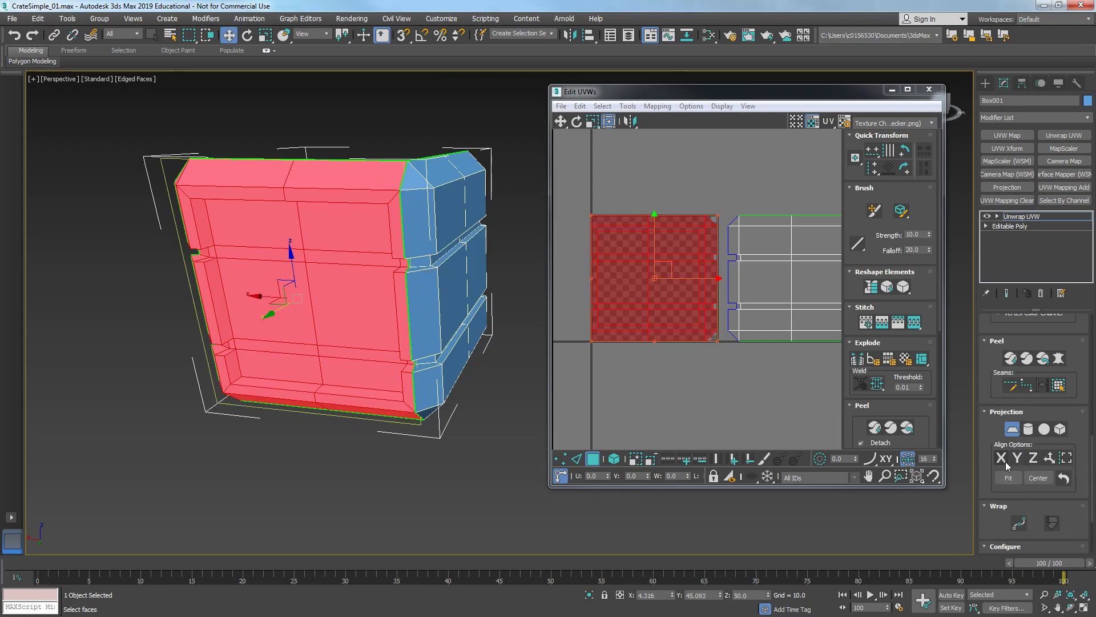
click(1013, 431)
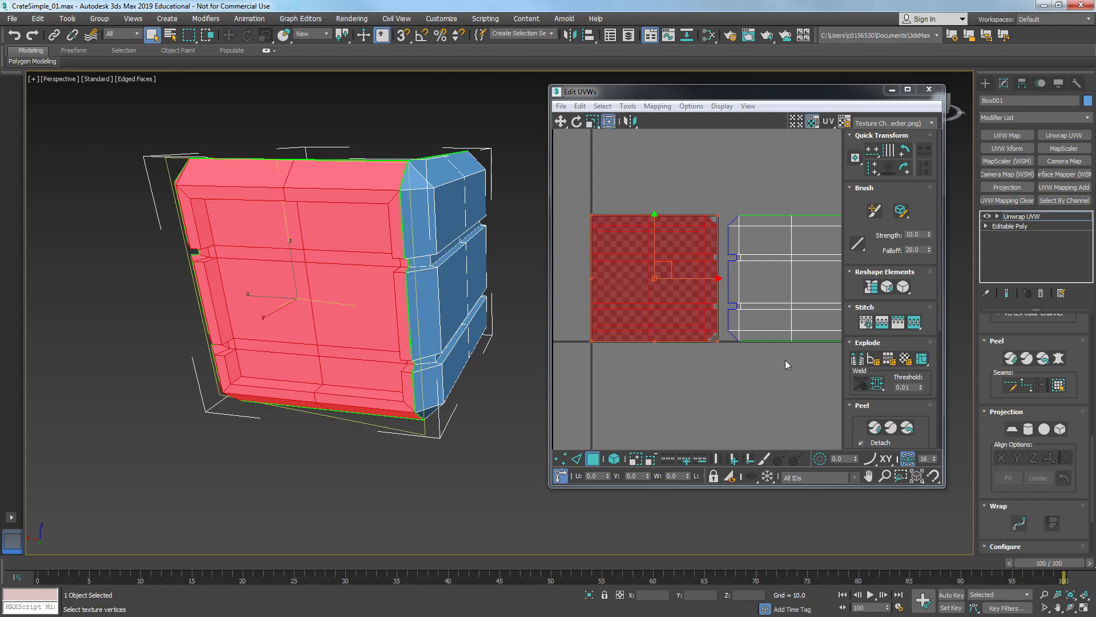
- Move the new planar cluster to the left of the checker area and exit face selection
scroll(706, 374, down, 3)
drag(692, 304, 616, 298)
alt+middle_drag(315, 297, 223, 311)
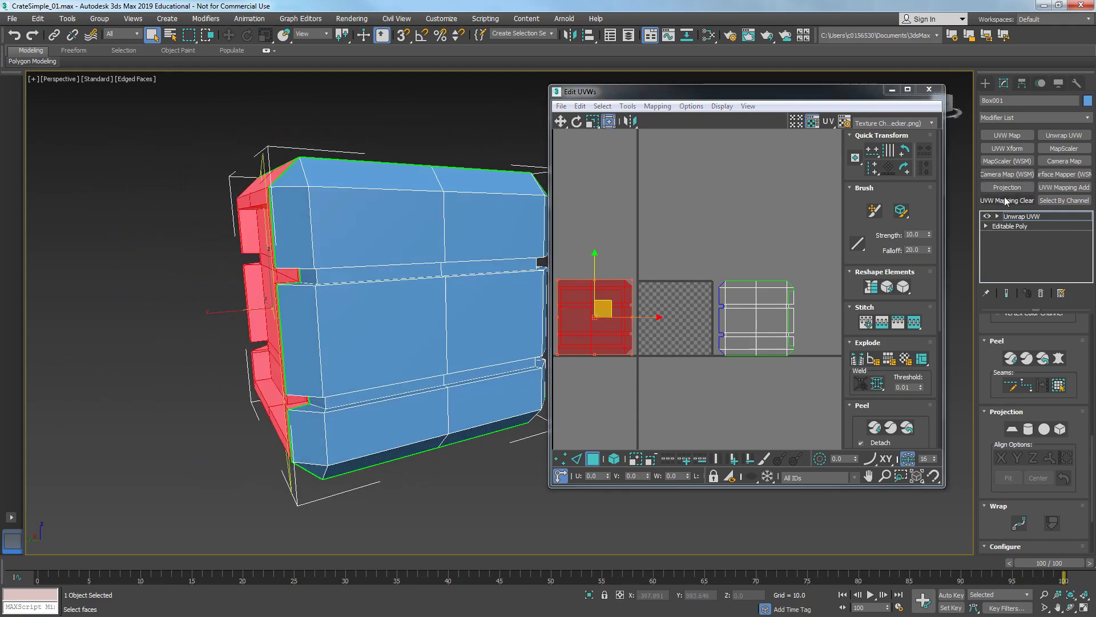
click(1022, 216)
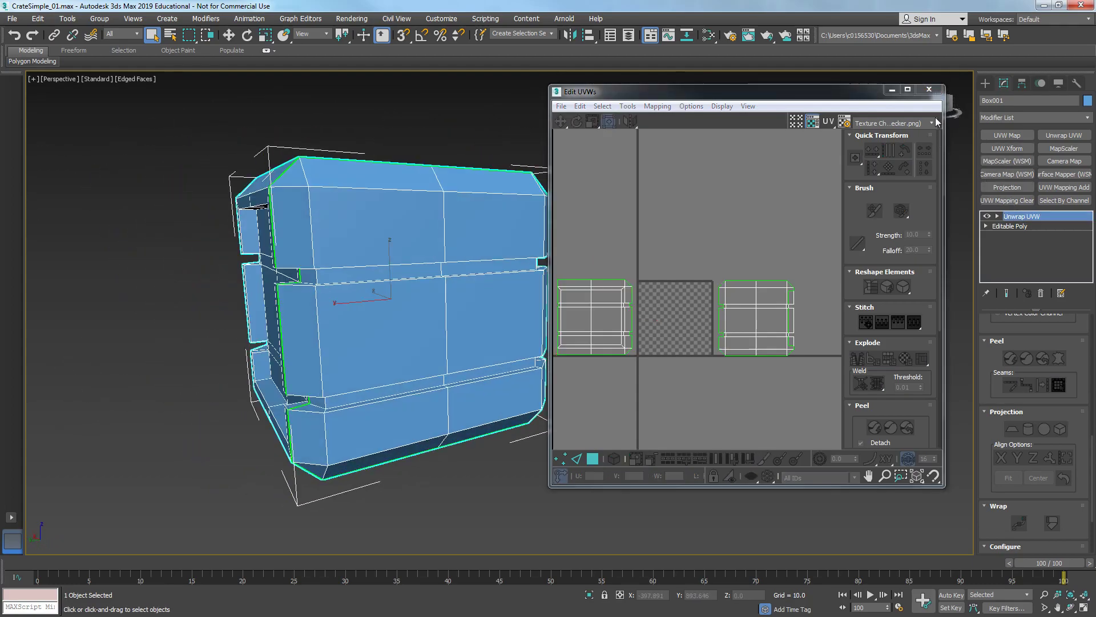
- Close the UV editor and collapse the Unwrap UVW modifier into the Editable Poly
click(932, 89)
right_click(1028, 217)
click(977, 322)
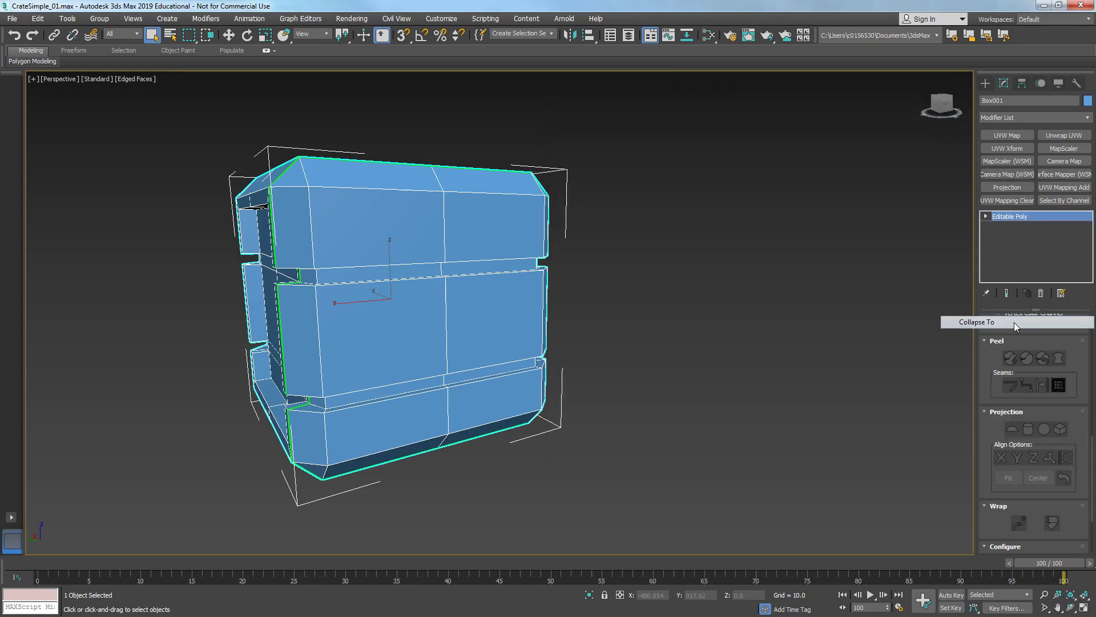
- Add a Symmetry modifier from the Mesh Editing set, mirroring on X with Flip enabled
right_click(1006, 118)
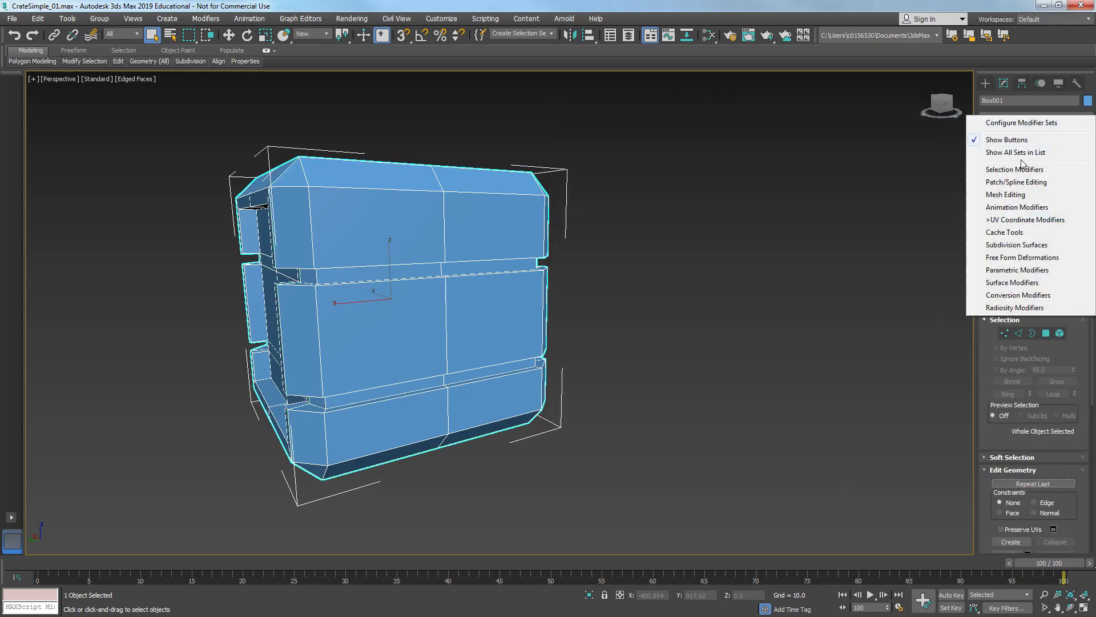
click(1022, 194)
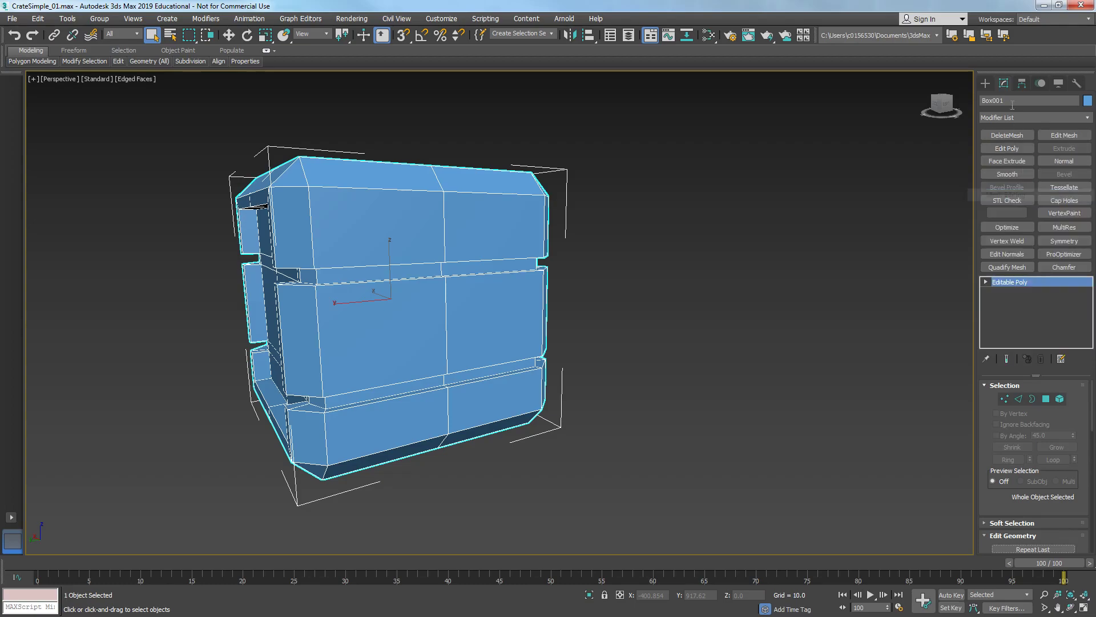
click(1060, 241)
alt+middle_drag(350, 285, 450, 360)
click(1013, 419)
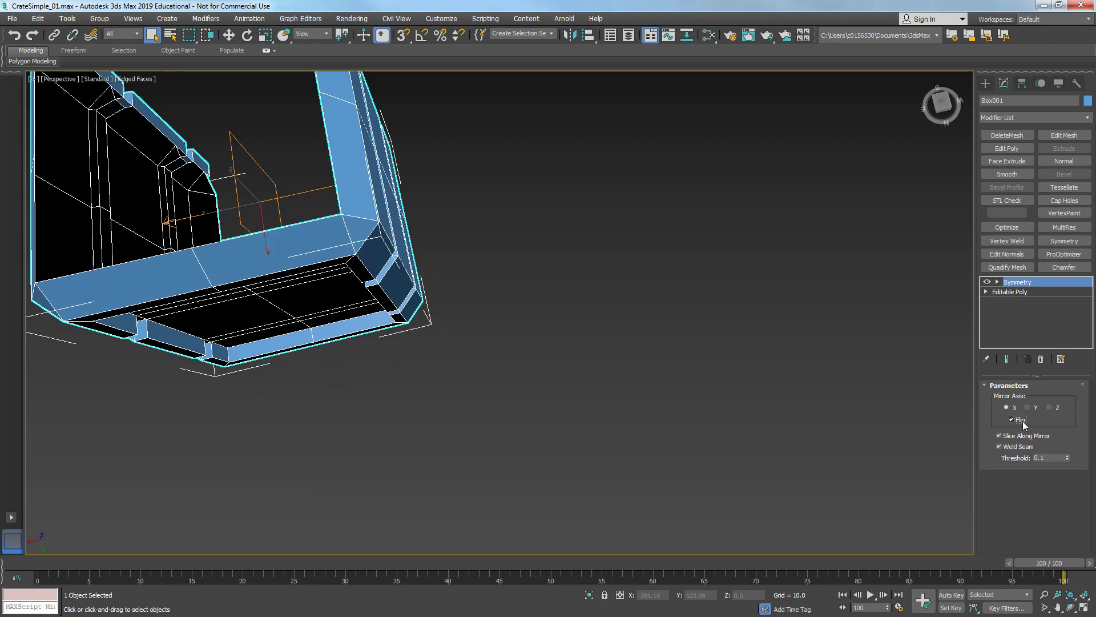
alt+middle_drag(117, 342, 560, 305)
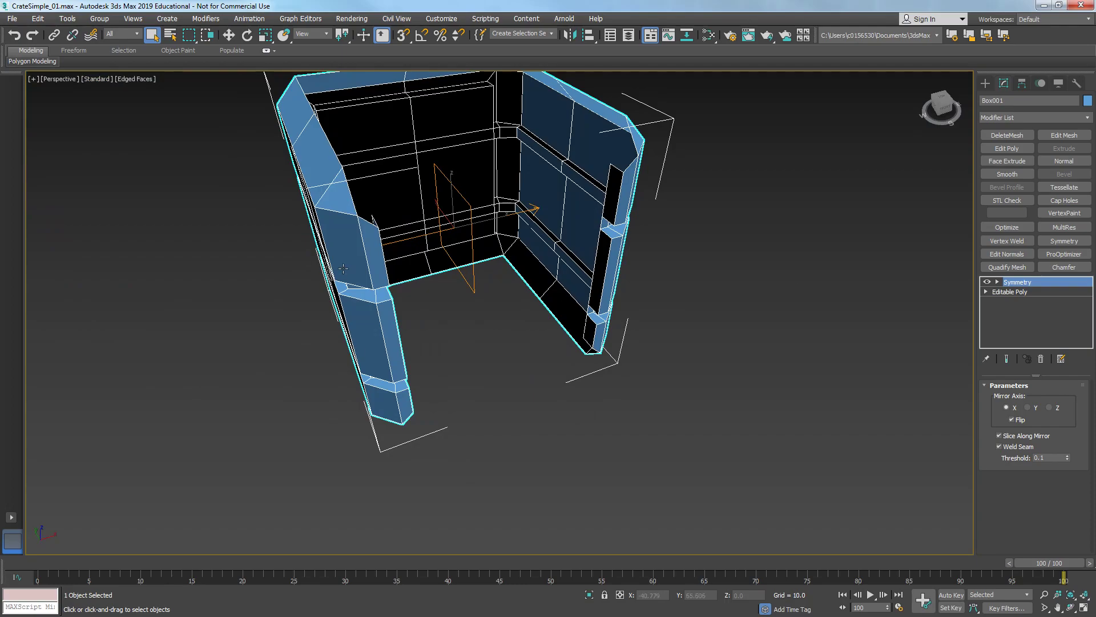
- Try to rotate the Symmetry mirror gizmo, then undo the rotation and leave the gizmo level
key(1)
key(w)
key(e)
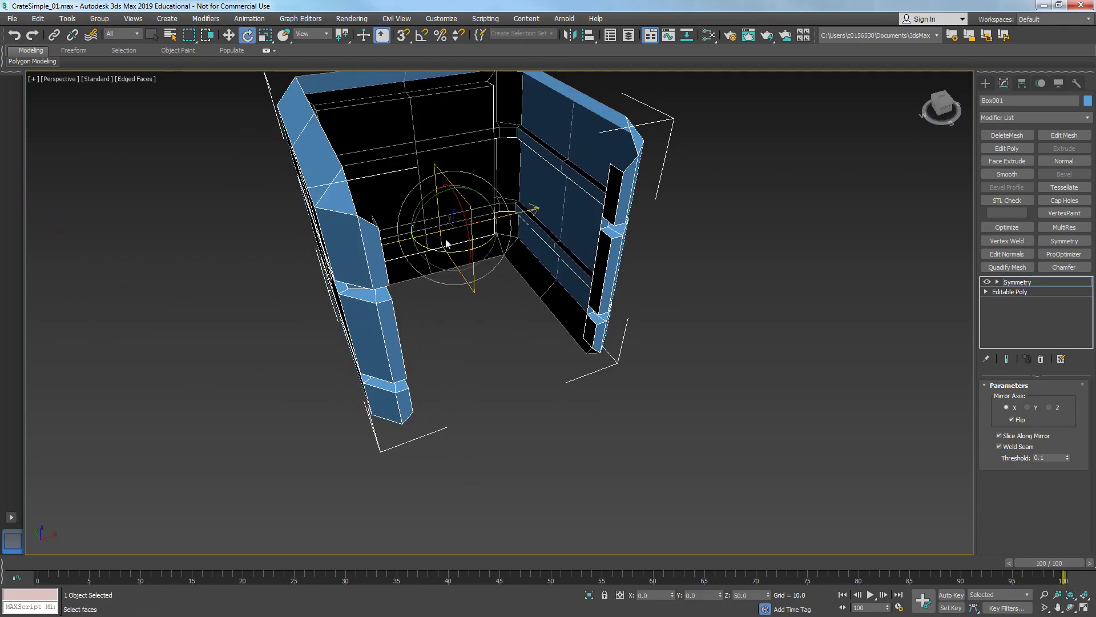
drag(447, 254, 363, 265)
right_click(396, 262)
right_click(417, 257)
alt+middle_drag(363, 265, 574, 291)
key(ctrl+z)
click(1022, 284)
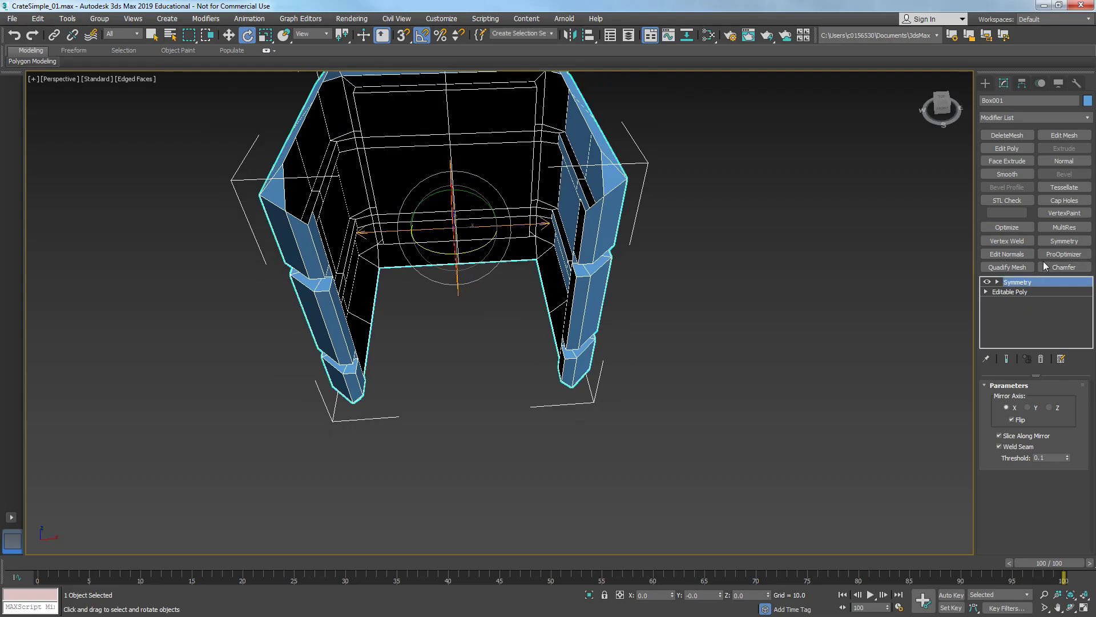
- Add a second Symmetry modifier with the mirror axis set to Y
click(1063, 241)
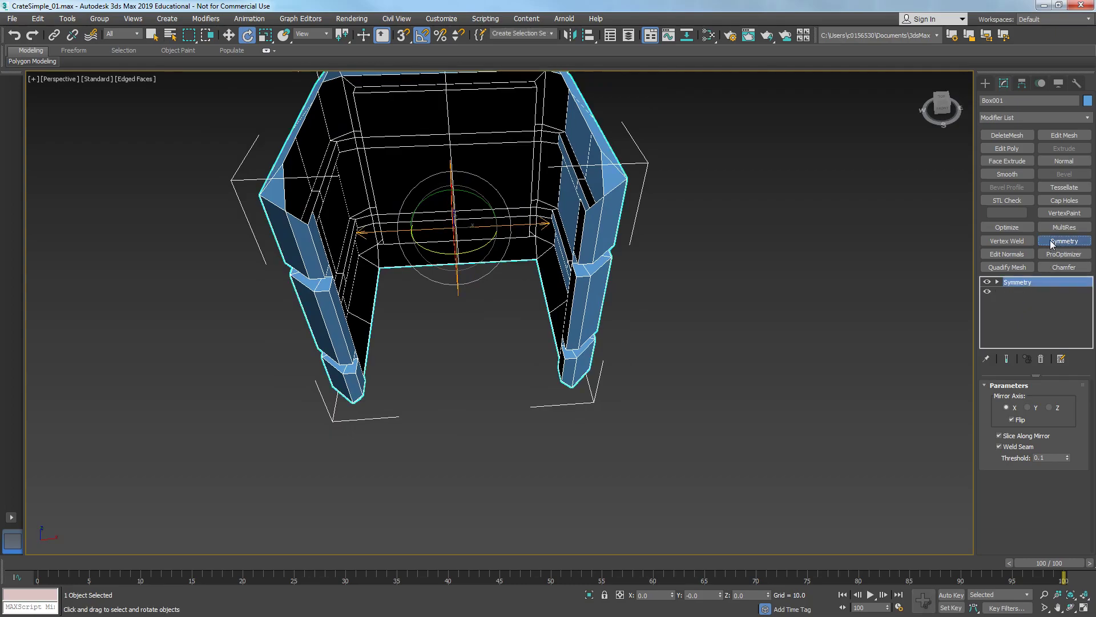
click(1029, 408)
alt+middle_drag(925, 404, 775, 311)
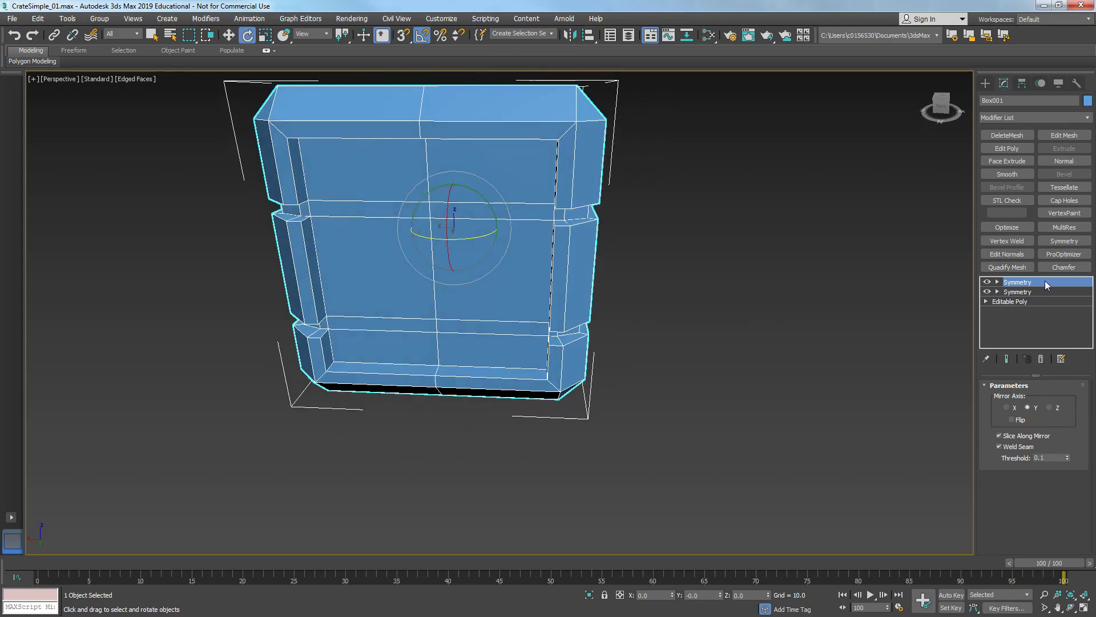
- Add an Unwrap UVW modifier from the UV Coordinate Modifiers set and clear its face selection
right_click(1044, 124)
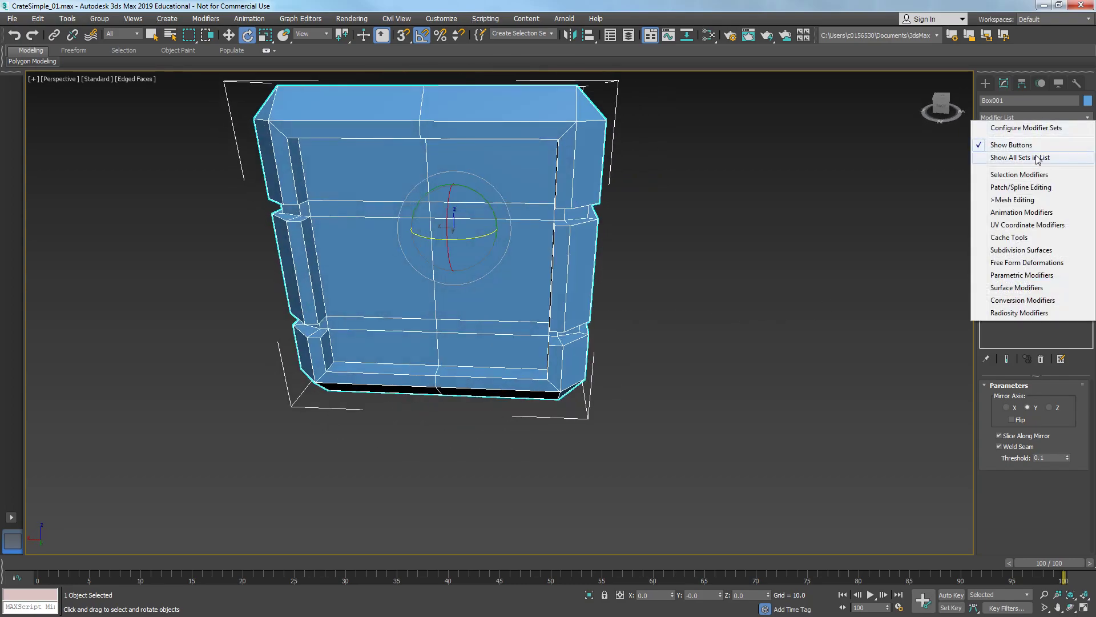
click(1020, 226)
click(1054, 137)
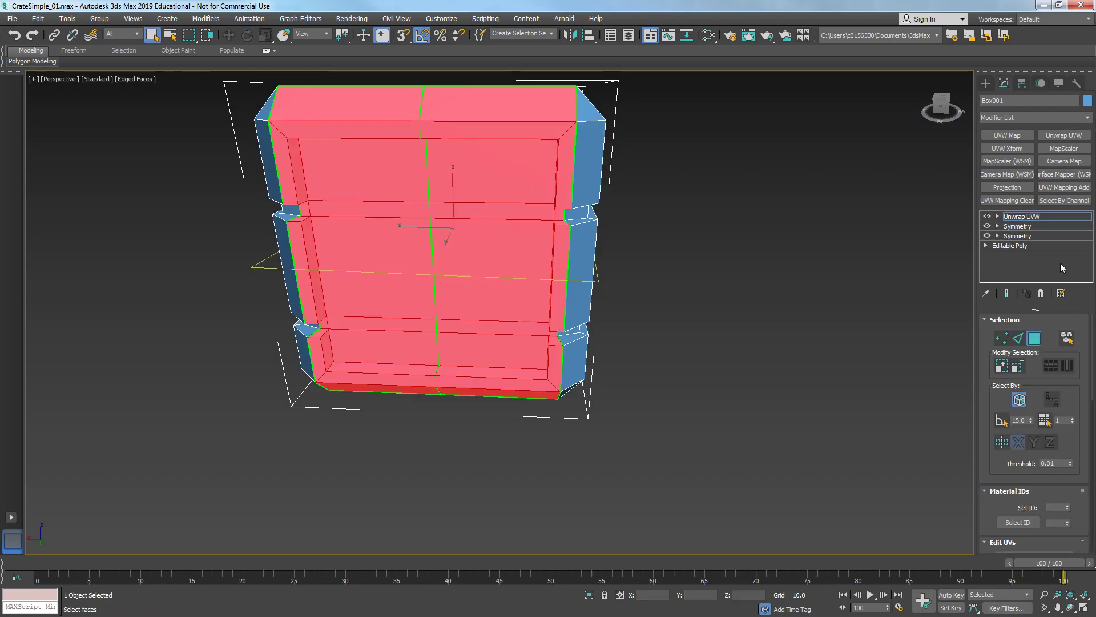
click(870, 407)
scroll(999, 508, down, 5)
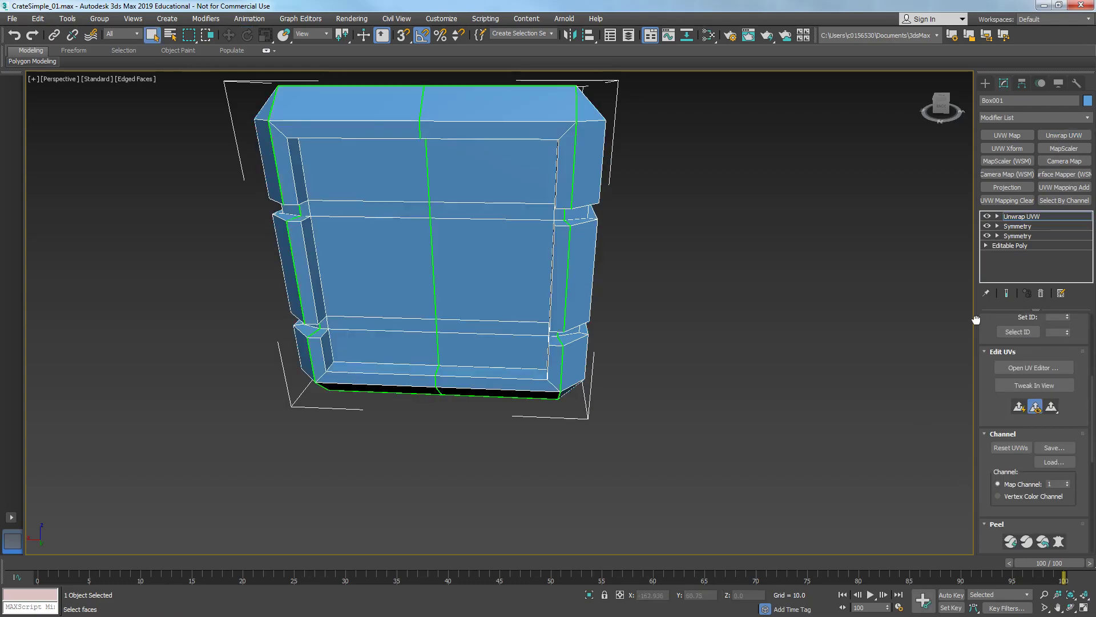
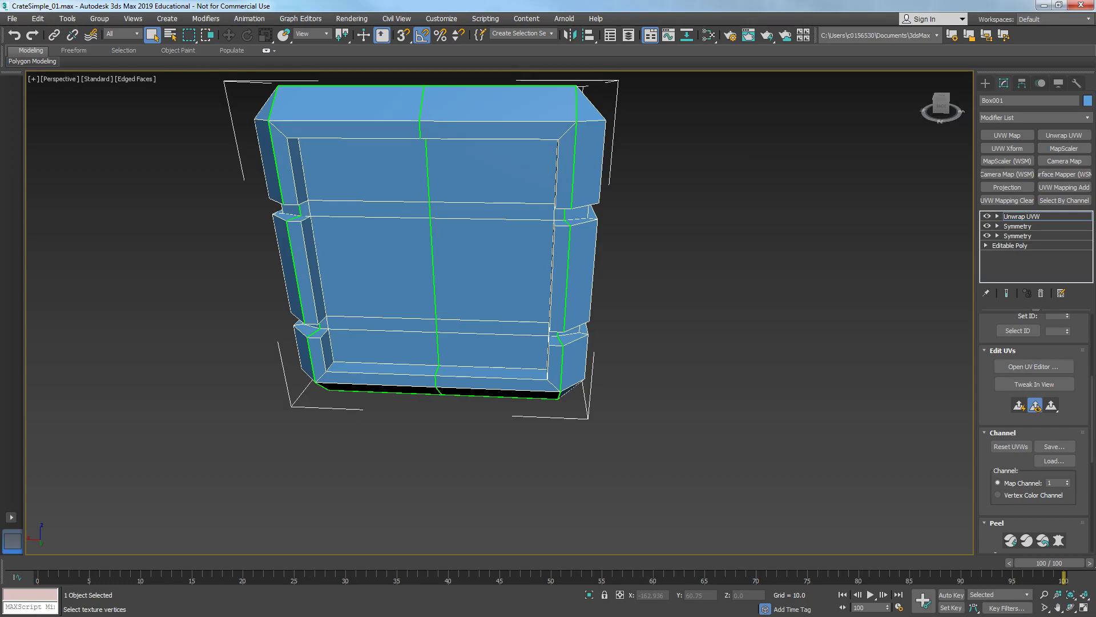
- Open the UV editor for the crate and pack all UV elements into the texture square
drag(579, 130, 593, 97)
double_click(593, 97)
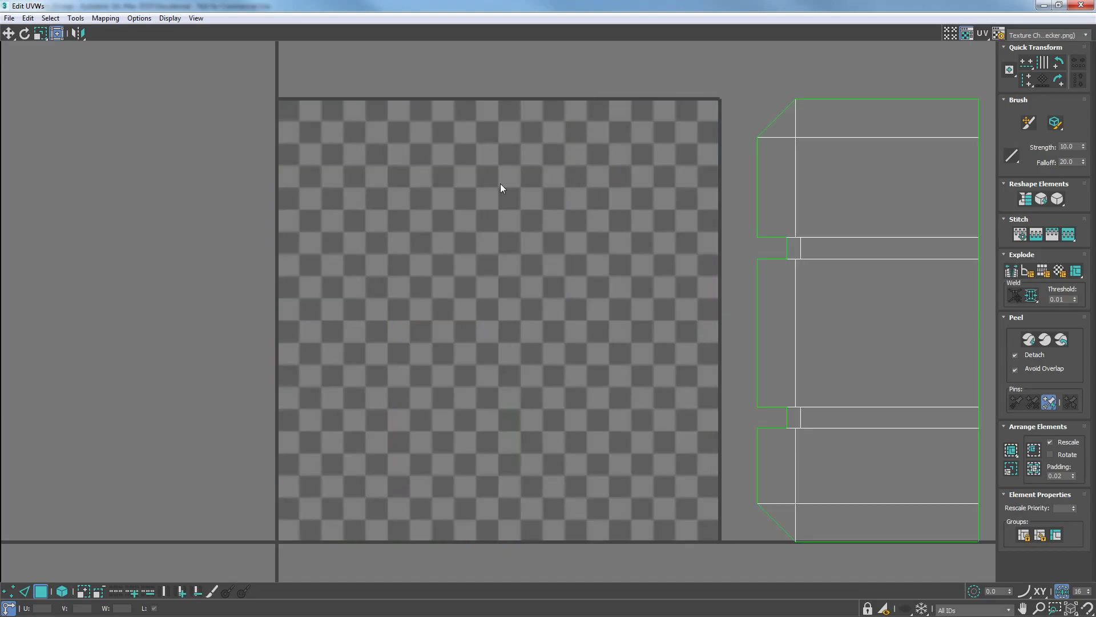
scroll(732, 241, down, 5)
middle_drag(681, 242, 642, 275)
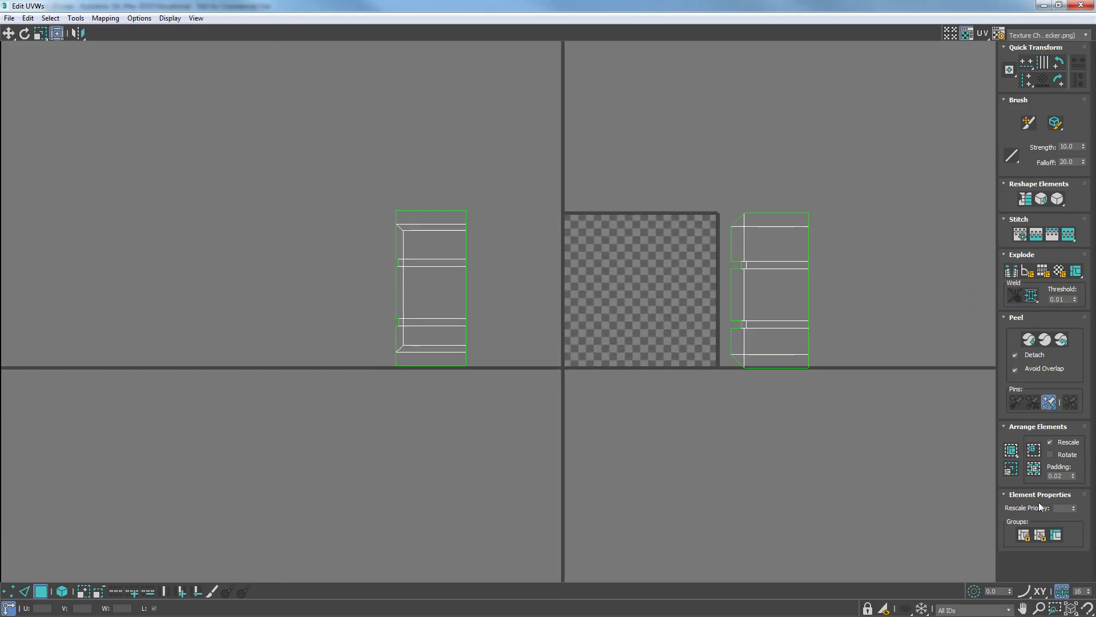
click(1015, 452)
click(964, 33)
scroll(810, 152, up, 3)
middle_drag(742, 255, 776, 179)
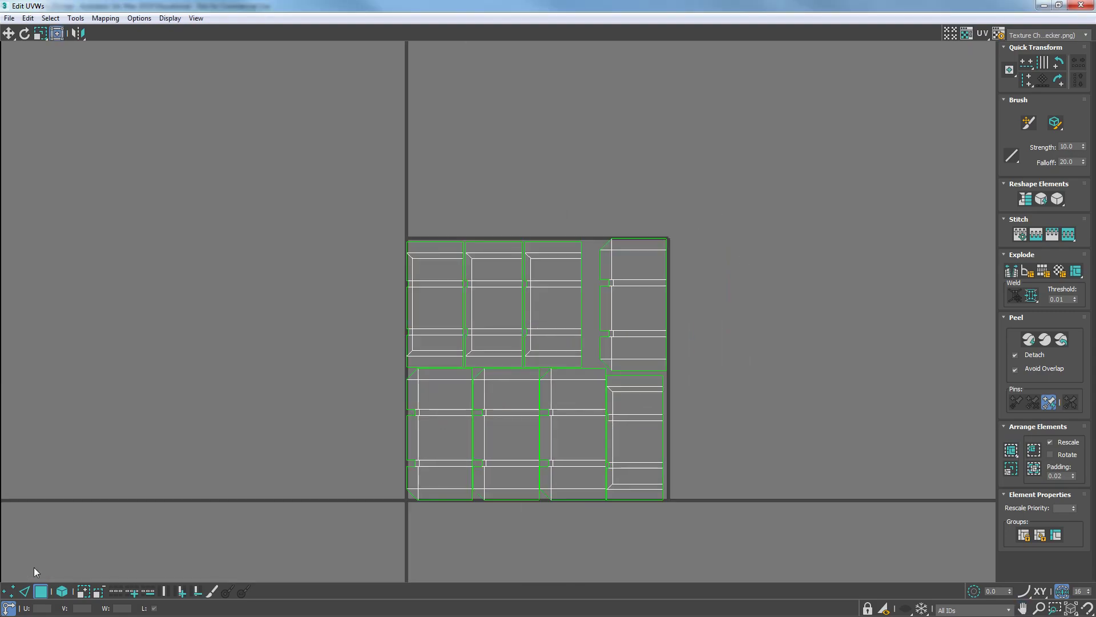
- In element mode, move the UV elements apart, outside the texture square, to sort them individually
click(61, 592)
click(610, 307)
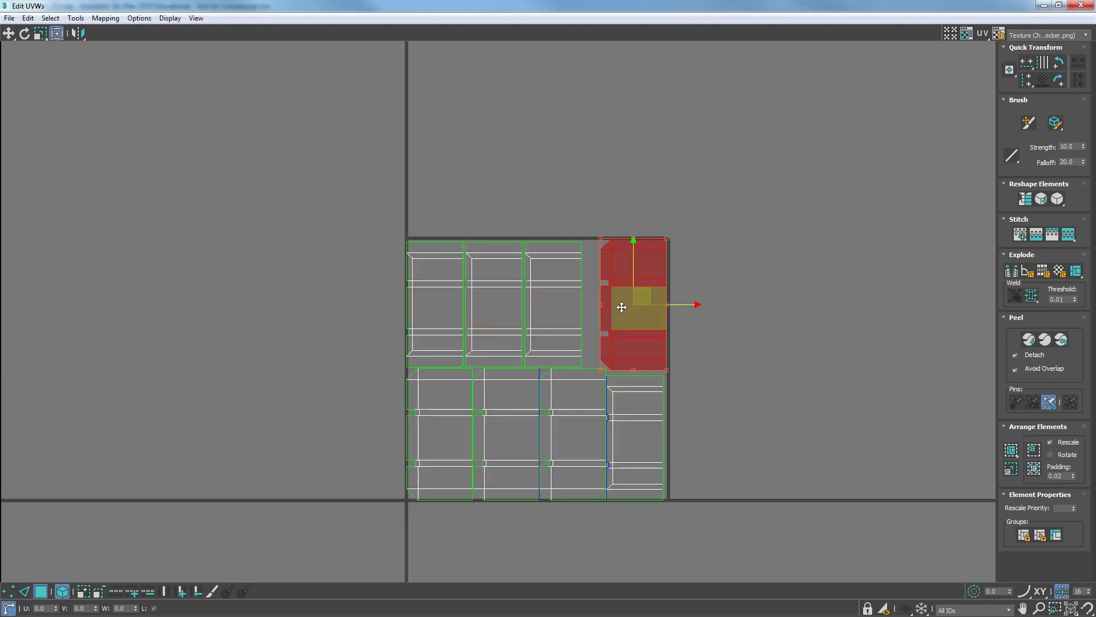
drag(656, 306, 368, 337)
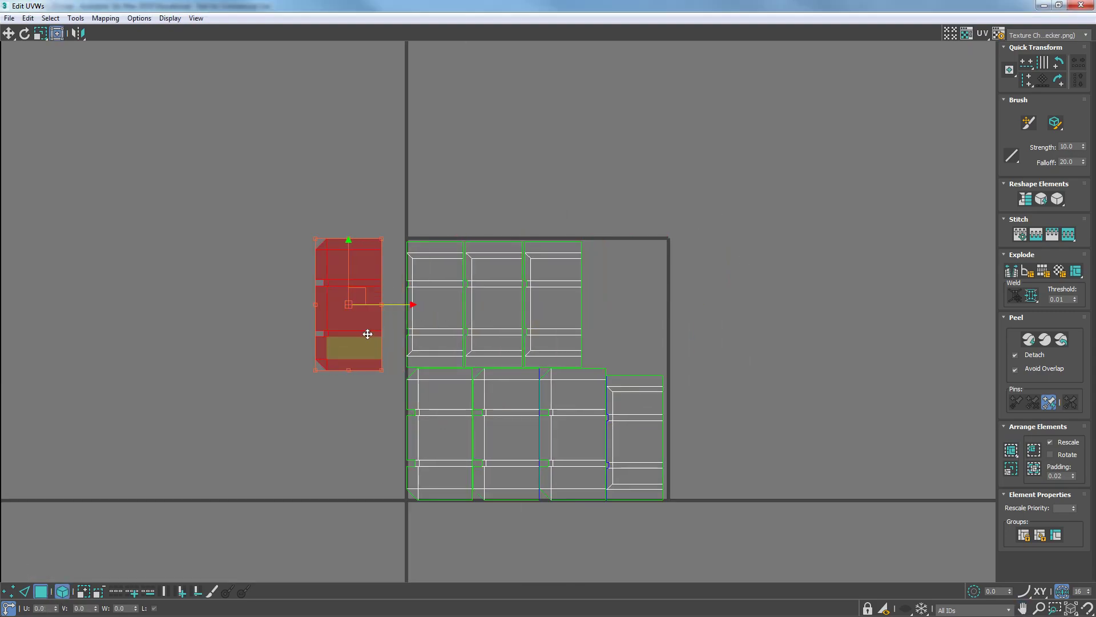
click(507, 444)
drag(507, 445, 742, 445)
click(558, 428)
drag(558, 429, 689, 213)
drag(424, 446, 735, 236)
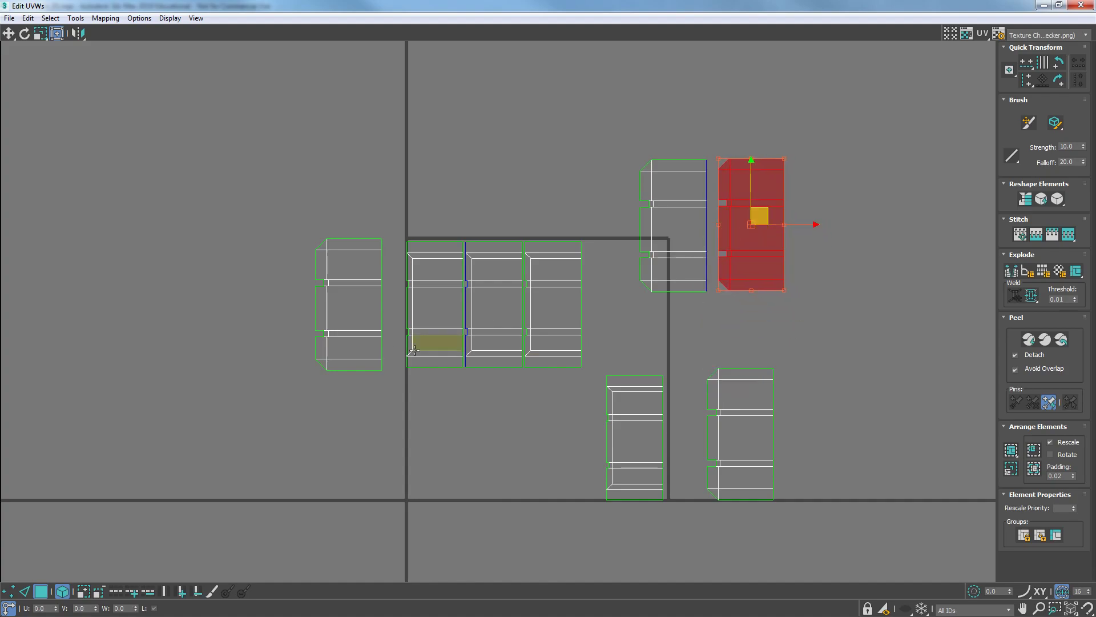
click(499, 314)
drag(499, 314, 805, 257)
drag(612, 443, 883, 286)
mouse_move(808, 255)
mouse_down()
mouse_move(826, 250)
mouse_move(819, 243)
mouse_up()
drag(548, 323, 519, 424)
drag(410, 329, 416, 429)
drag(750, 452, 355, 182)
- Shrink the UV editor window and move a front panel element up beside its neighbouring panel element
drag(443, 5, 766, 108)
alt+middle_drag(342, 263, 239, 299)
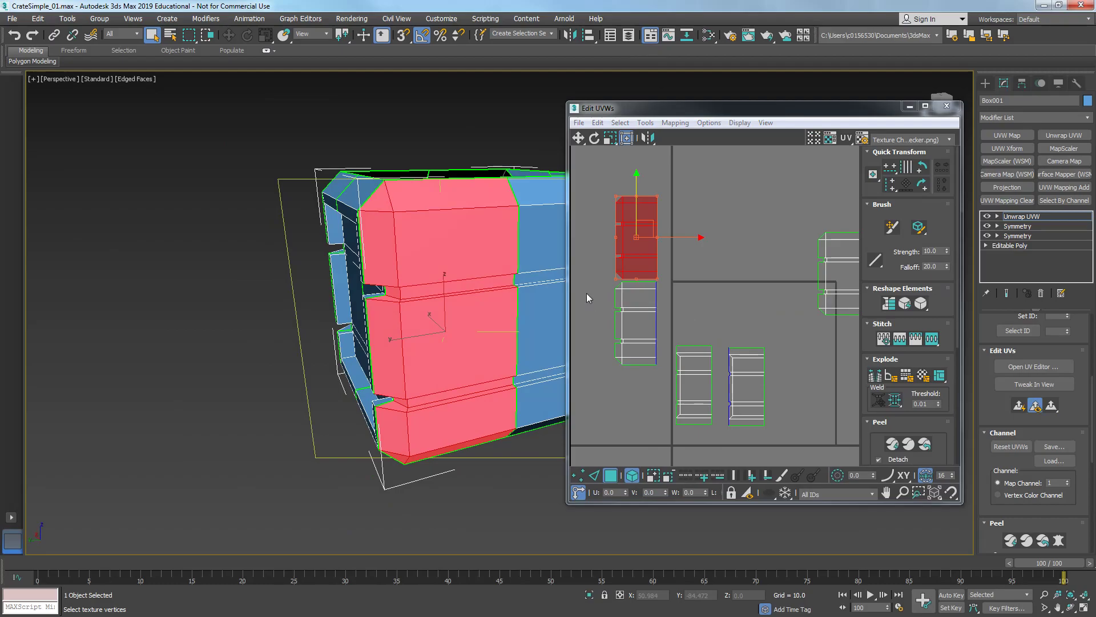
click(642, 318)
alt+middle_drag(457, 366, 388, 379)
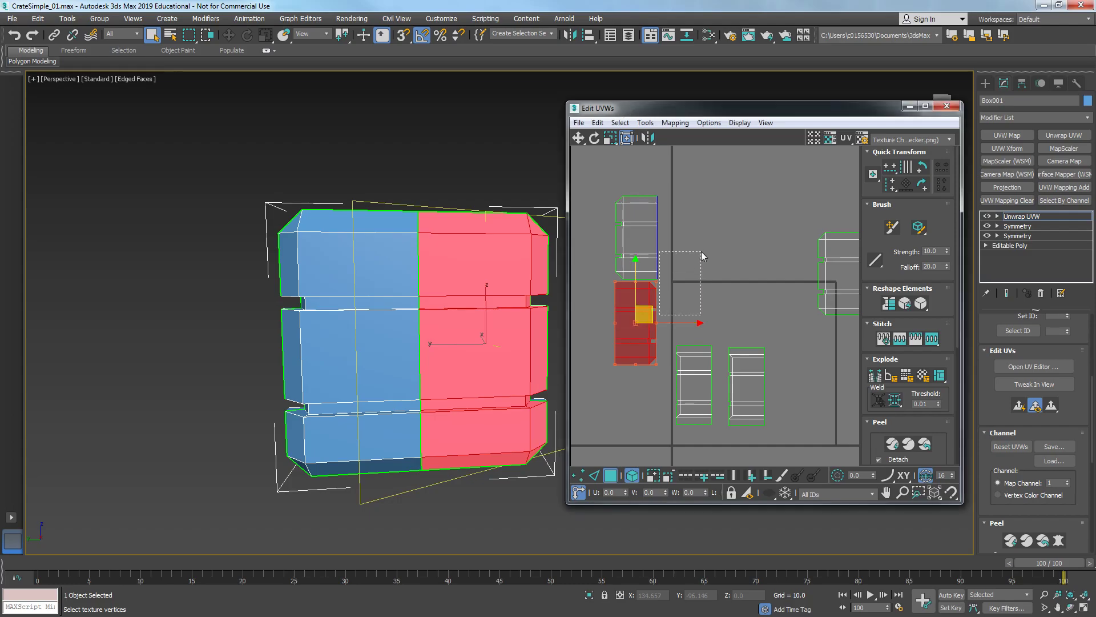
drag(641, 310, 692, 224)
middle_drag(761, 261, 692, 272)
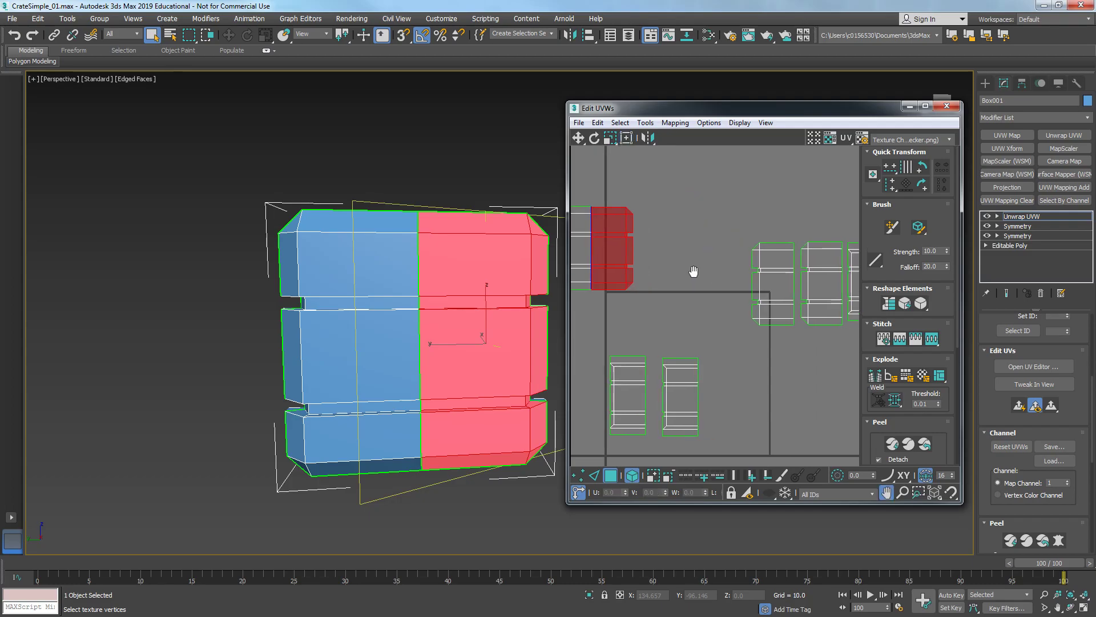
scroll(692, 272, down, 2)
click(768, 306)
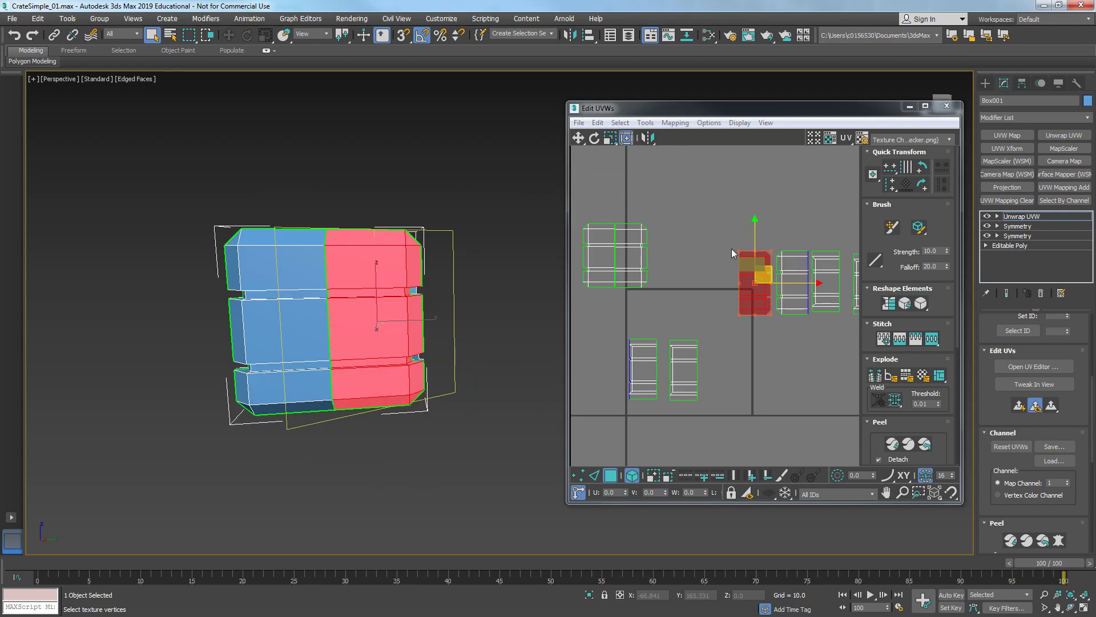
drag(763, 278, 741, 201)
drag(792, 278, 701, 203)
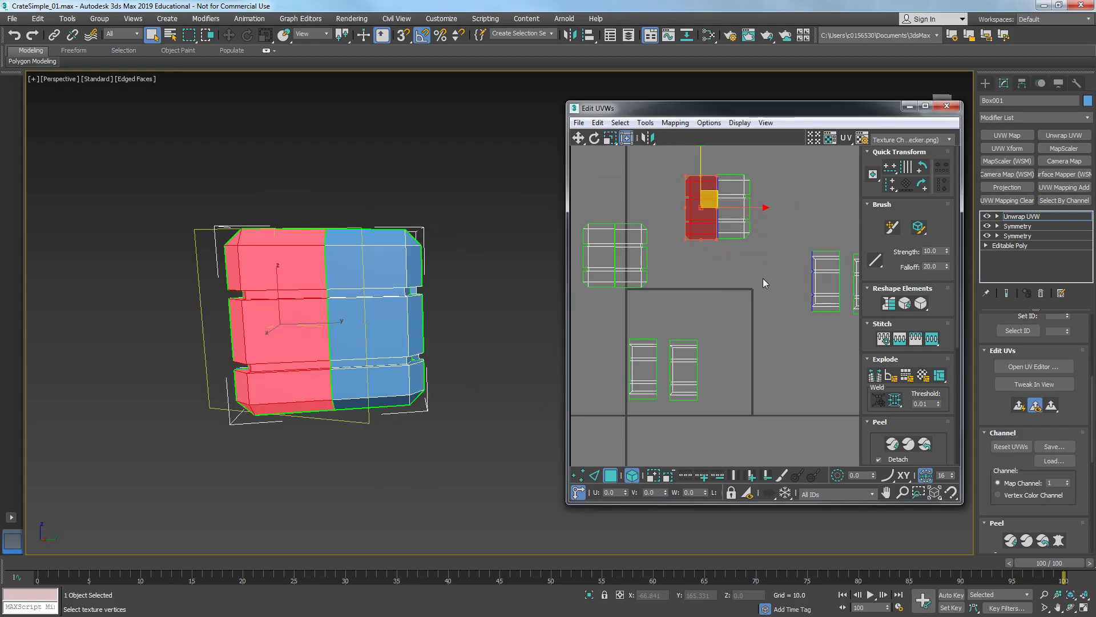
middle_drag(766, 284, 713, 305)
click(776, 318)
- Place the side-face element directly alongside the front panel element so their shared seam lines up
alt+middle_drag(307, 345, 437, 350)
middle_drag(337, 358, 513, 358)
middle_drag(792, 292, 715, 340)
scroll(715, 340, up, 3)
middle_drag(628, 374, 667, 301)
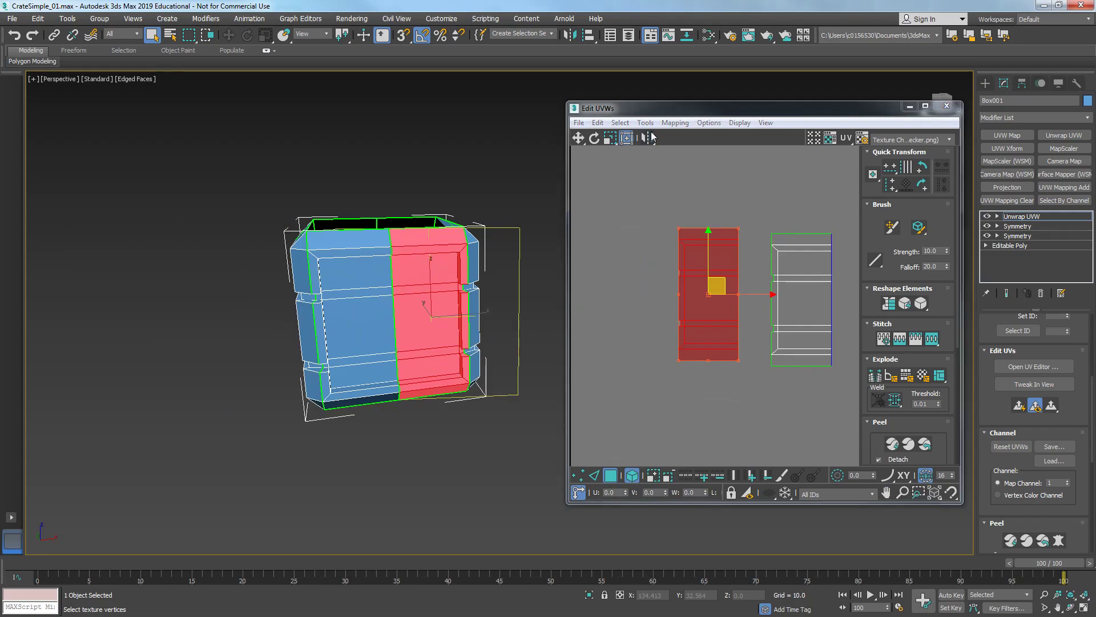
middle_drag(738, 240, 678, 262)
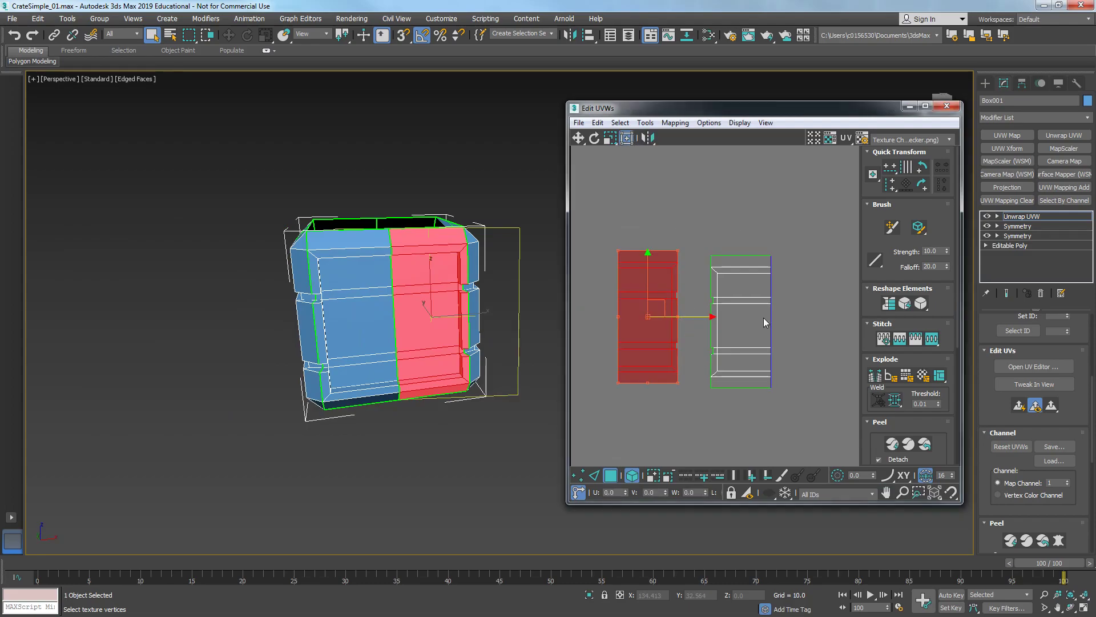
drag(658, 304, 814, 308)
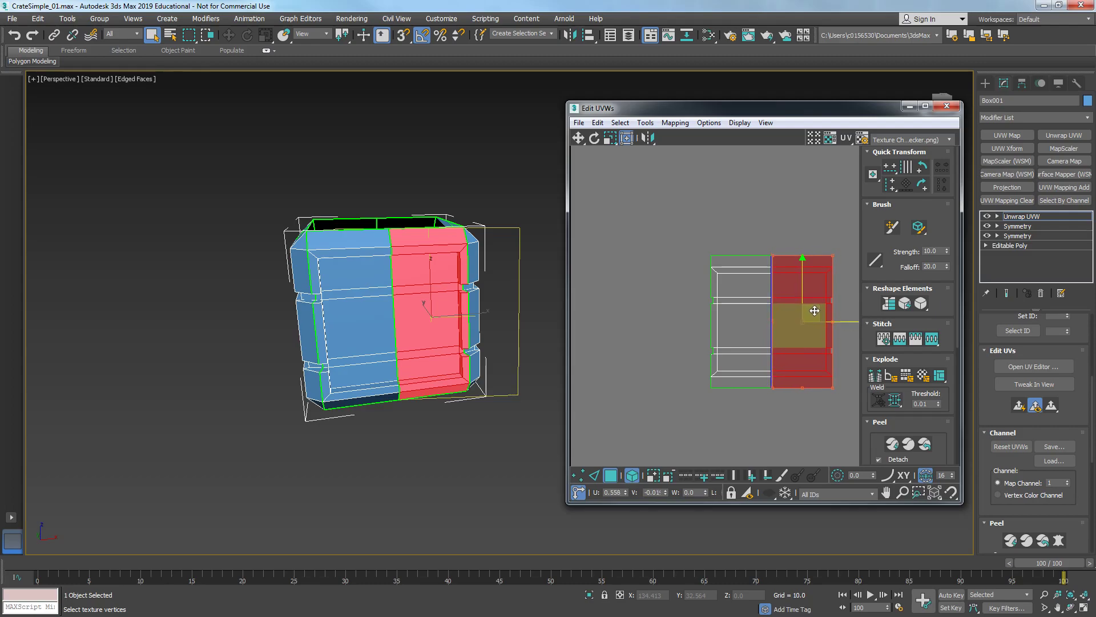
ctrl+click(755, 265)
scroll(686, 347, down, 3)
scroll(793, 320, down, 2)
drag(782, 306, 660, 303)
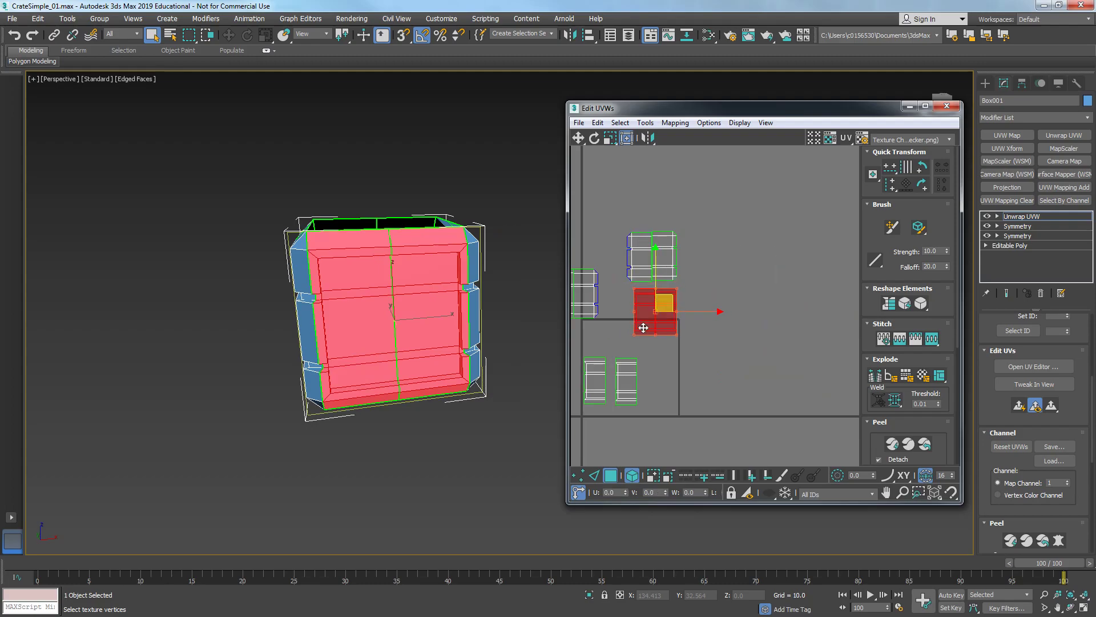
- Line up another side-face element against its matching panel element along their shared seam
scroll(703, 347, up, 3)
click(703, 346)
alt+middle_drag(296, 308, 564, 328)
scroll(685, 340, up, 4)
scroll(685, 341, down, 5)
scroll(399, 306, up, 3)
scroll(293, 318, up, 4)
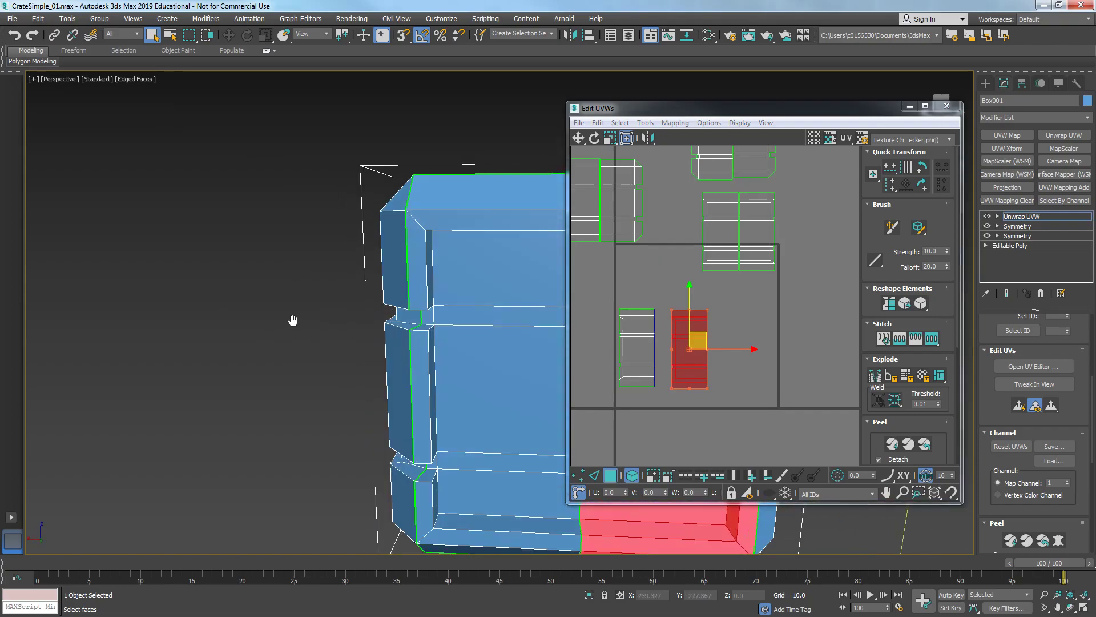
middle_drag(715, 369, 766, 345)
scroll(761, 337, up, 3)
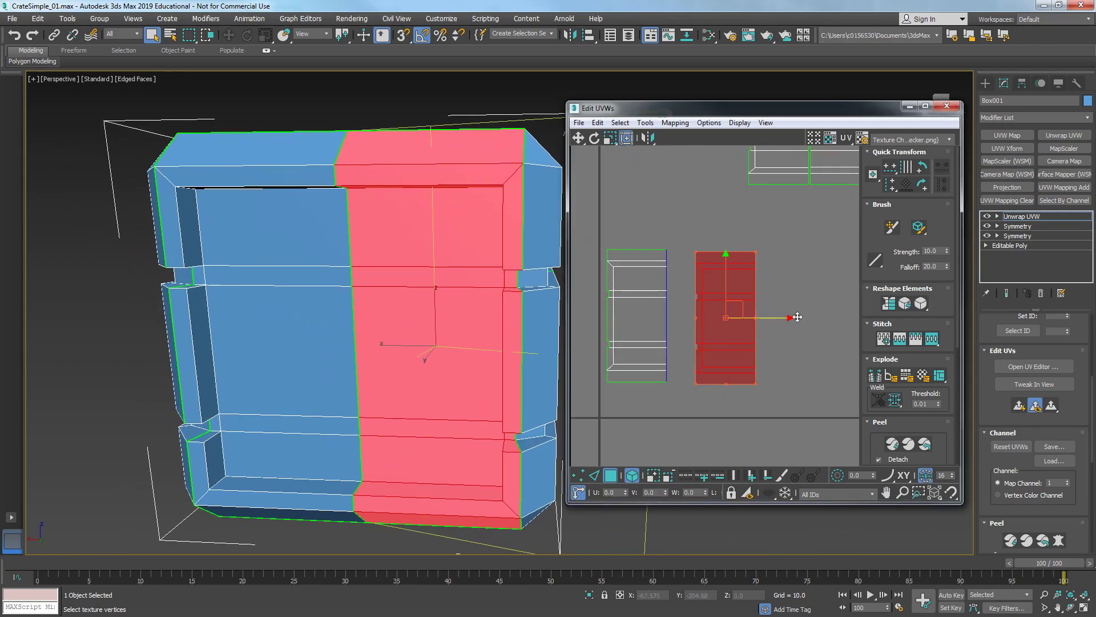
middle_drag(724, 315, 765, 307)
click(649, 142)
middle_drag(764, 226, 742, 250)
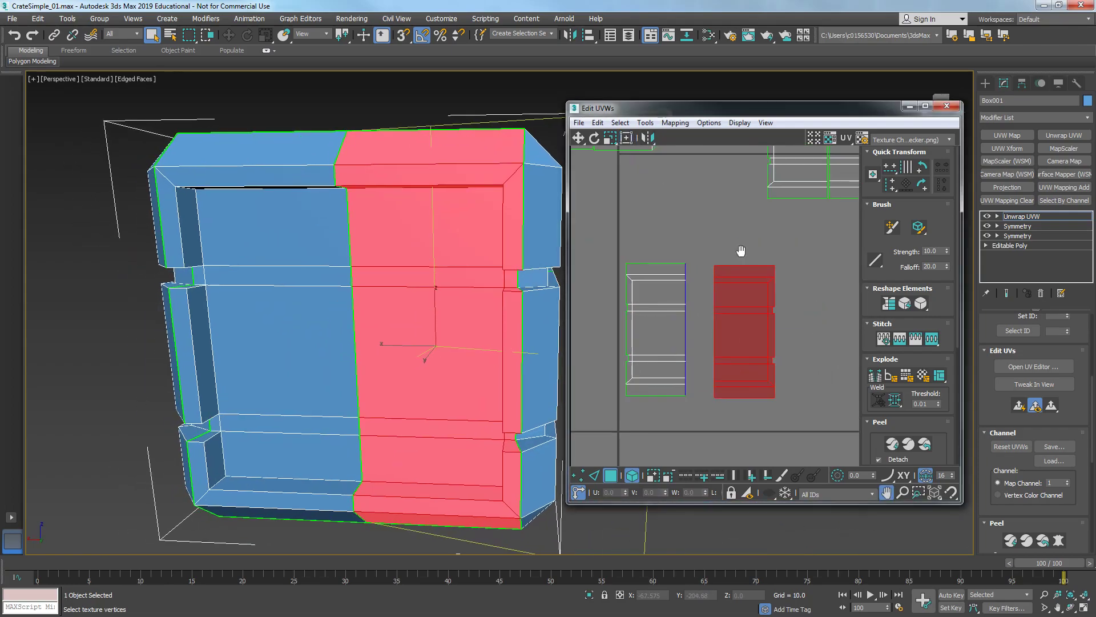
drag(755, 322, 728, 319)
middle_drag(705, 327, 776, 457)
- In edge mode, select the shared seam edge between the two elements and stitch them together
scroll(776, 457, down, 2)
scroll(712, 291, up, 2)
scroll(720, 331, up, 4)
middle_drag(696, 320, 698, 306)
key(2)
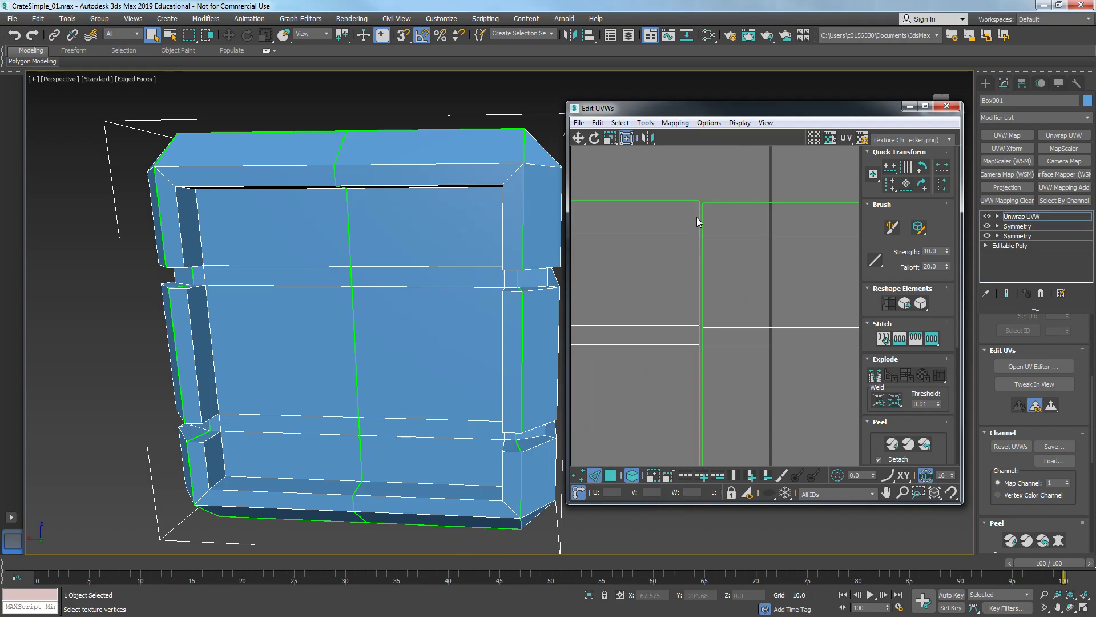
click(700, 220)
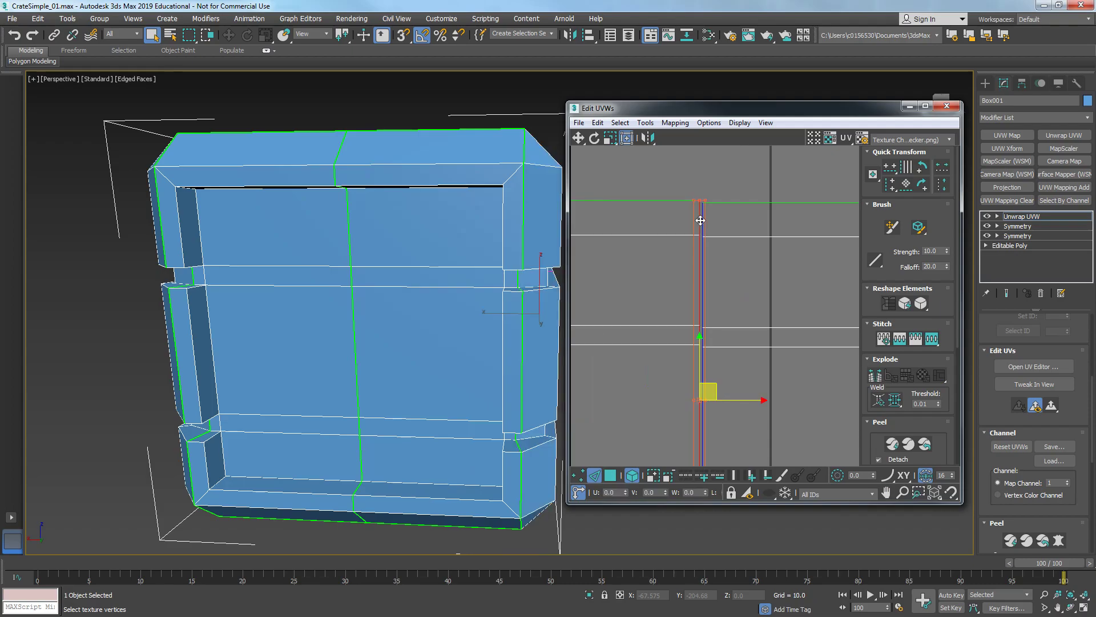
right_click(695, 252)
click(657, 313)
scroll(662, 312, down, 4)
middle_drag(729, 354, 697, 187)
middle_drag(746, 416, 714, 248)
scroll(735, 348, up, 3)
click(732, 269)
click(732, 269)
right_click(732, 269)
click(731, 281)
scroll(732, 282, down, 1)
middle_drag(817, 298, 795, 298)
scroll(717, 284, up, 3)
right_click(725, 279)
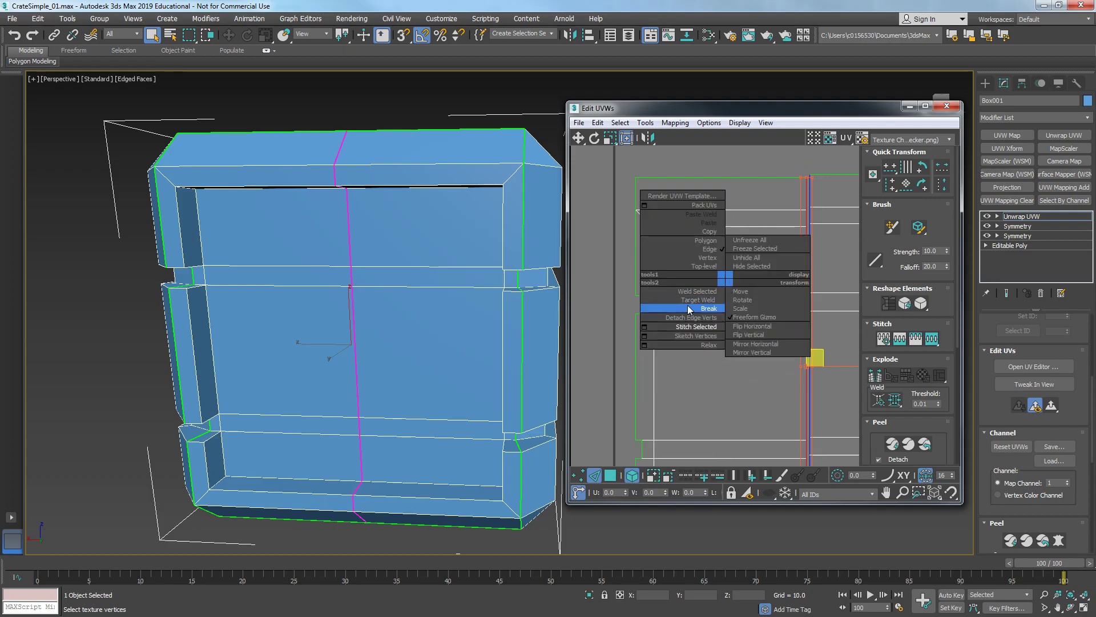
click(692, 327)
- Select the seam edge loop of the next pair of elements and stitch them into one cluster
scroll(781, 314, down, 3)
middle_drag(827, 261, 639, 303)
middle_drag(799, 174, 726, 335)
scroll(726, 335, up, 1)
scroll(724, 334, up, 2)
double_click(649, 299)
right_click(650, 299)
click(646, 302)
scroll(639, 303, down, 2)
middle_drag(639, 305, 792, 486)
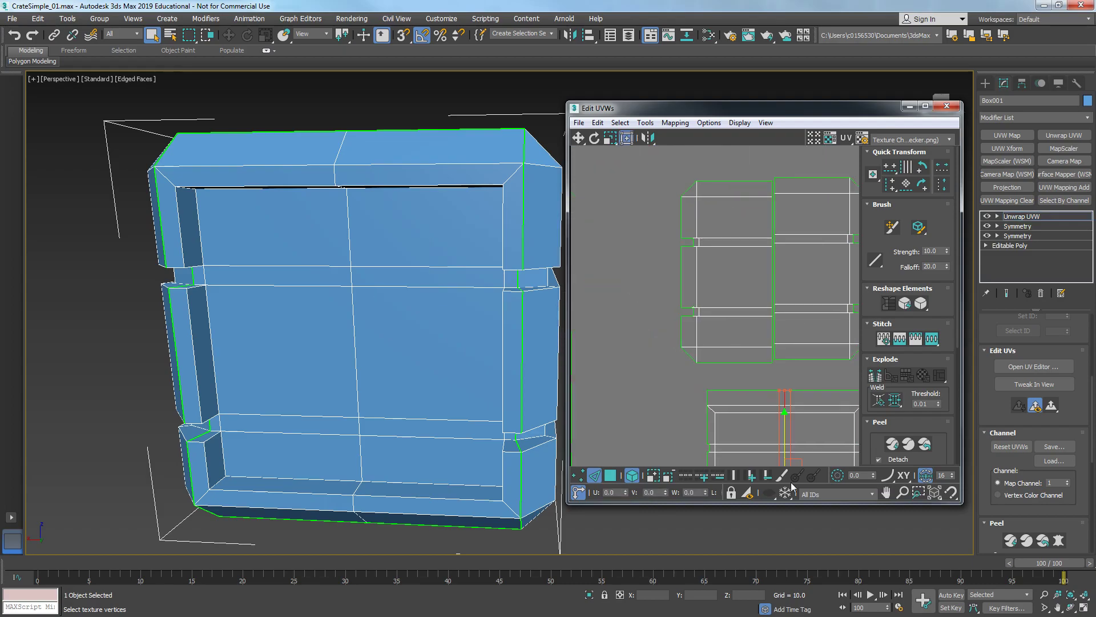
- Select another seam edge loop and stitch the remaining panel elements together
double_click(772, 290)
right_click(772, 290)
click(765, 288)
scroll(758, 291, down, 3)
click(708, 329)
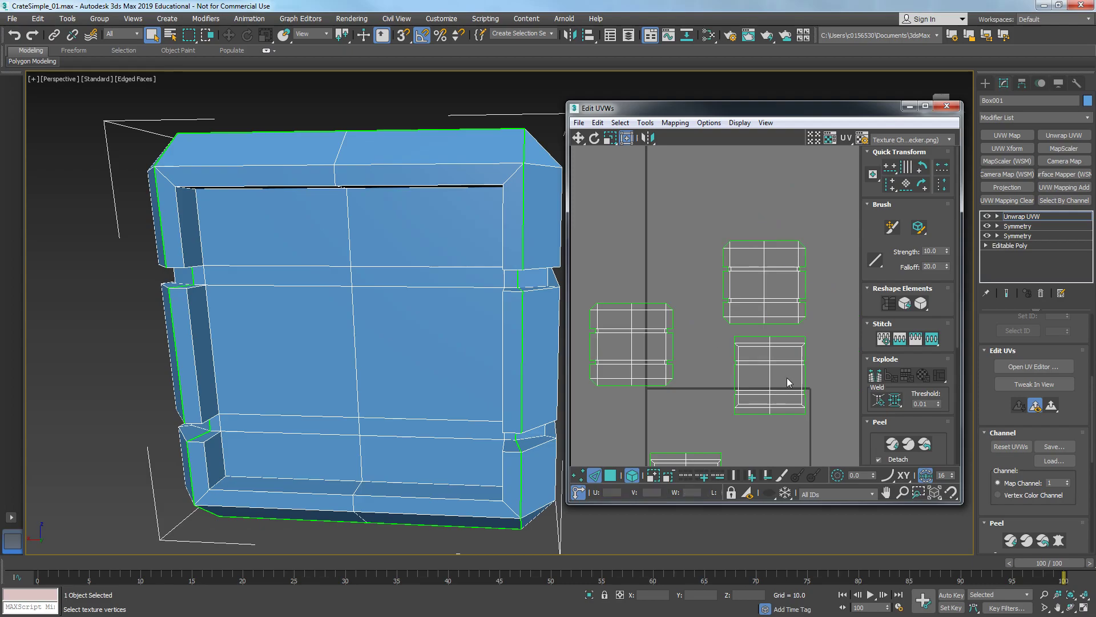
- Pack the stitched clusters into the texture square and nudge two clusters into place
scroll(866, 358, down, 5)
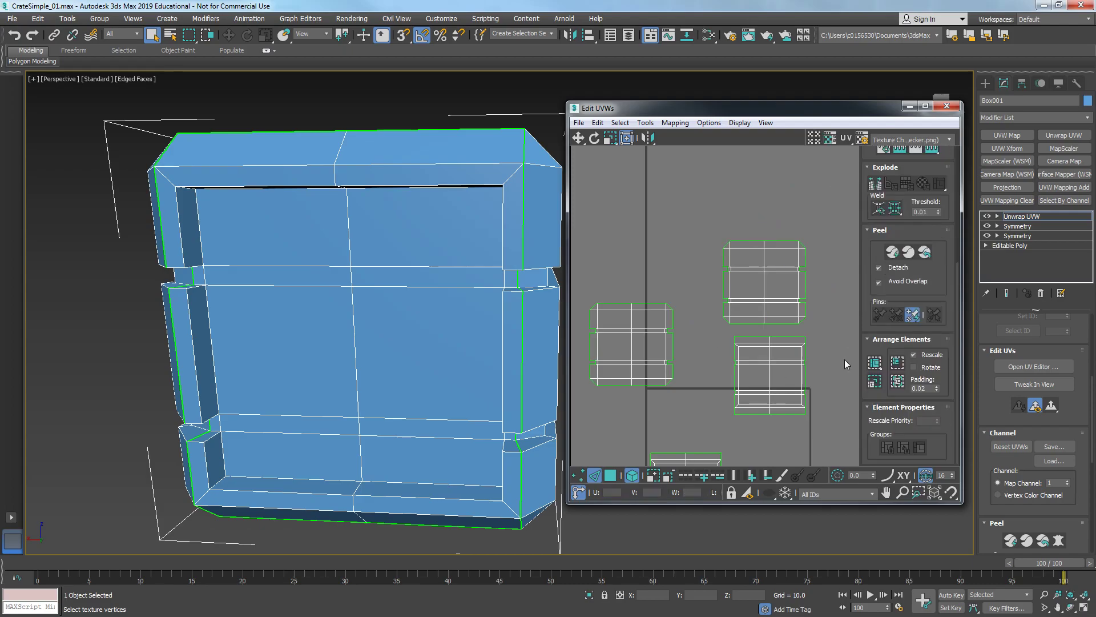
click(876, 362)
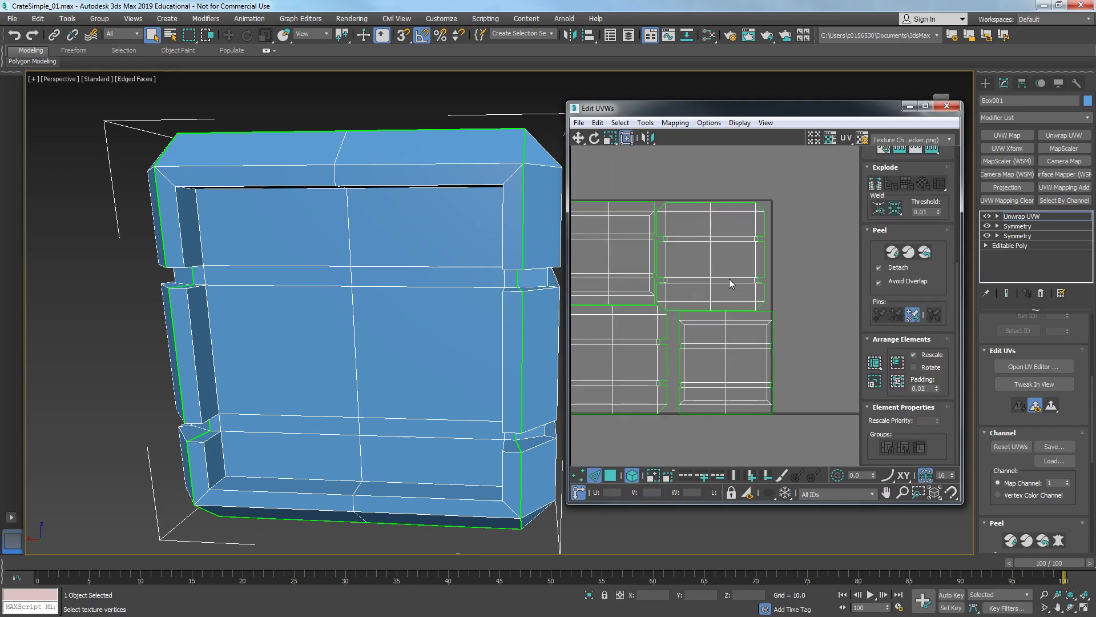
click(738, 352)
drag(745, 345, 740, 346)
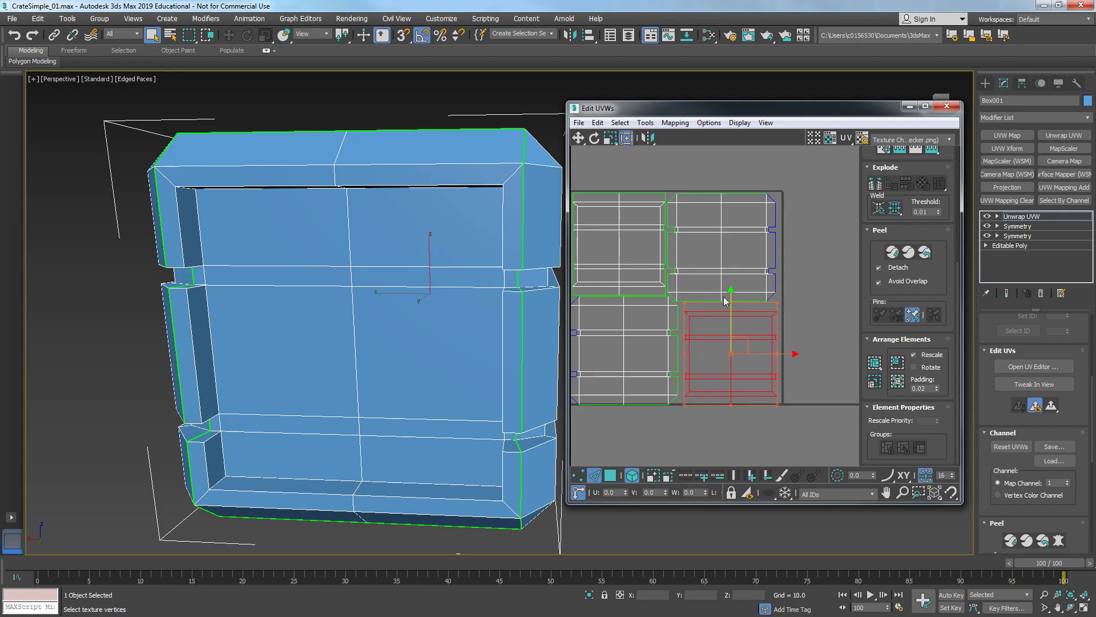
click(726, 240)
drag(730, 238, 738, 235)
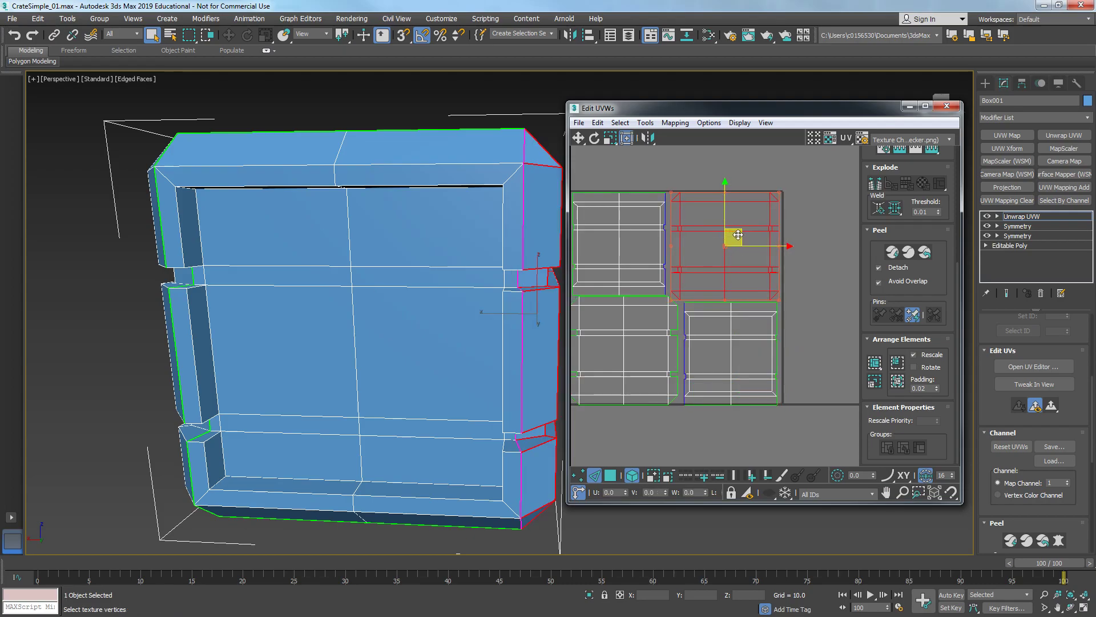
click(833, 314)
scroll(758, 325, down, 1)
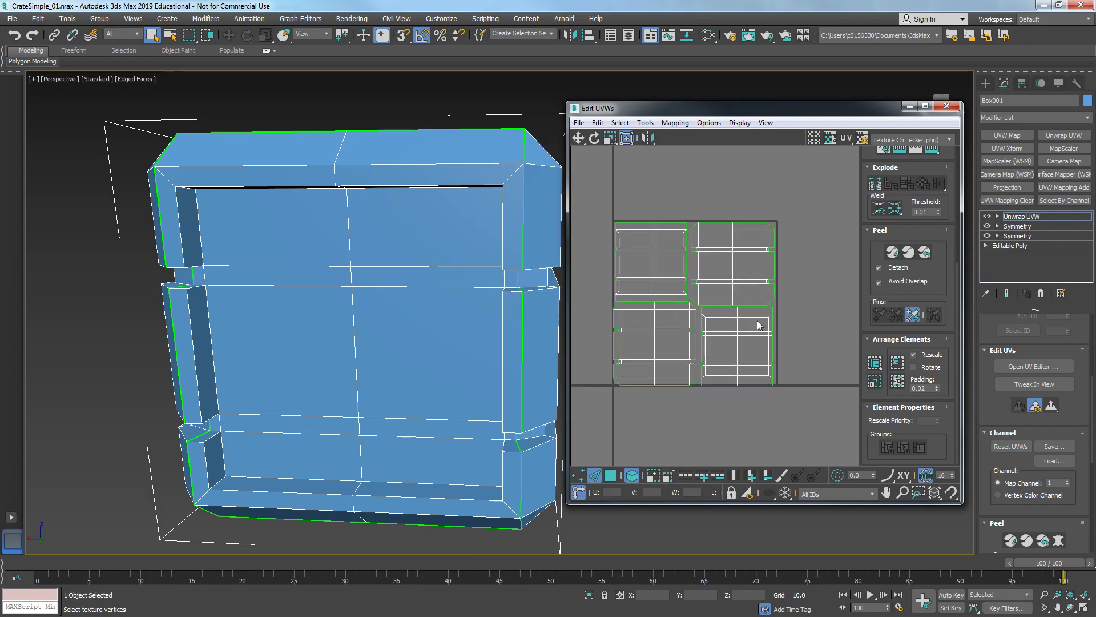
- Close the UV editor and collapse the modifier stack by converting the crate to Editable Poly
click(945, 109)
scroll(438, 325, down, 3)
alt+middle_drag(438, 325, 676, 286)
right_click(651, 276)
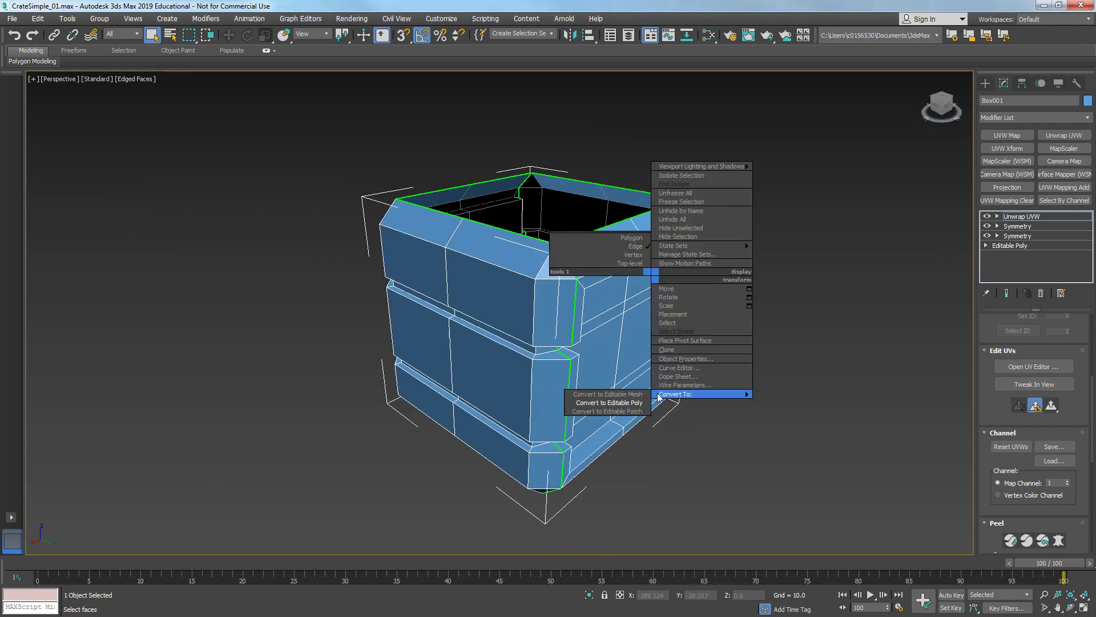
click(636, 407)
alt+middle_drag(573, 238, 588, 252)
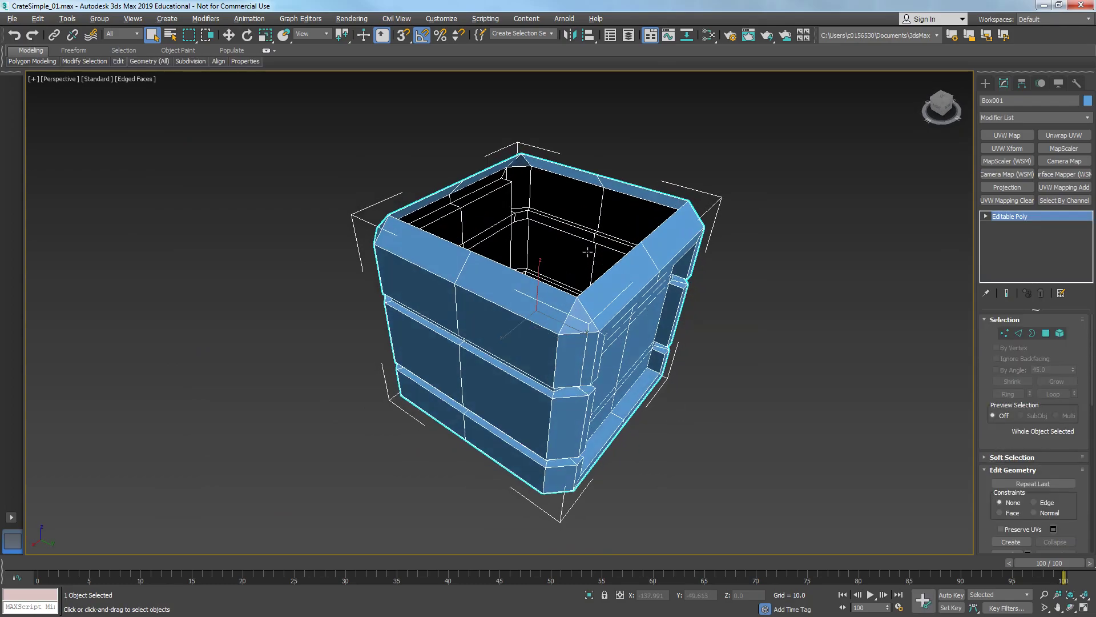
- Select the open border at the crate's bottom and cap it
key(3)
click(590, 288)
alt+middle_drag(539, 367, 570, 386)
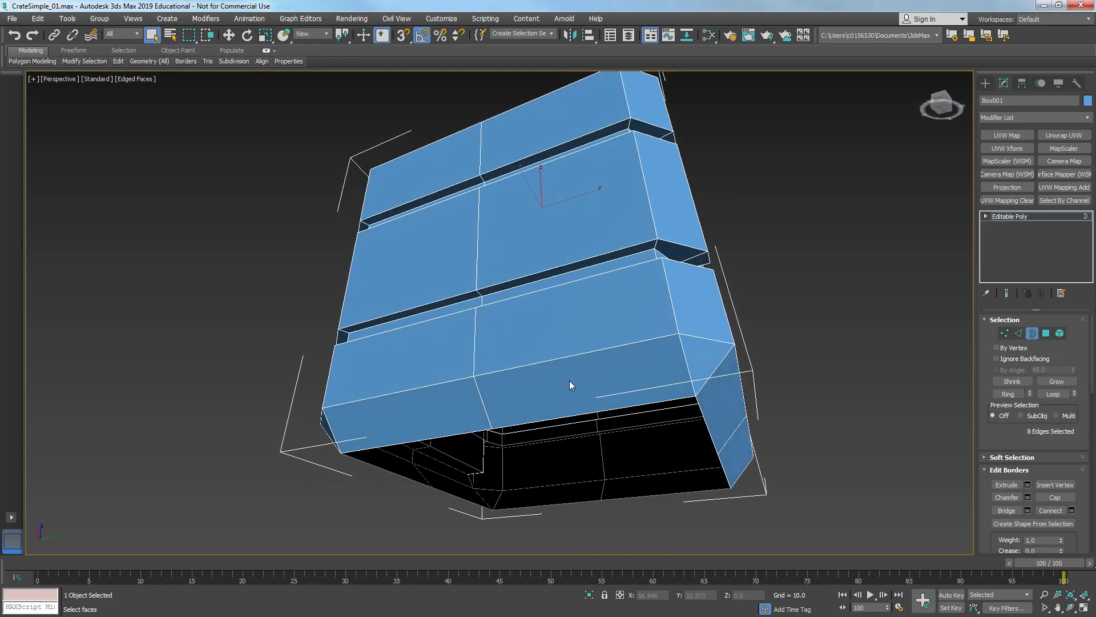
click(581, 412)
right_click(579, 410)
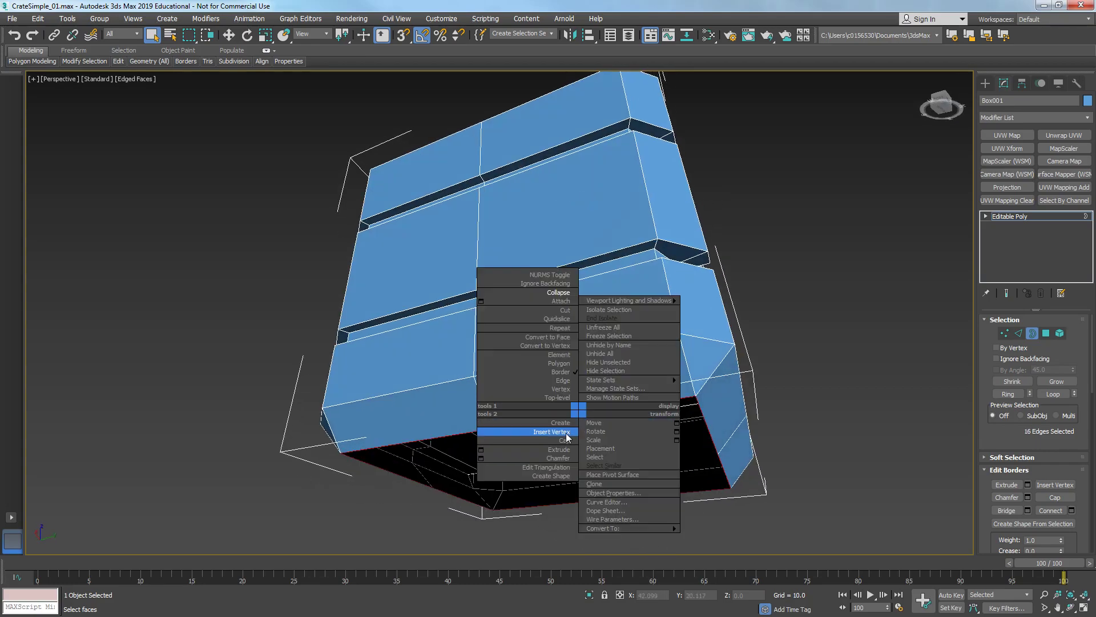
click(567, 440)
alt+middle_drag(568, 441, 531, 328)
- Connect the four selected vertices on the bottom cap
key(1)
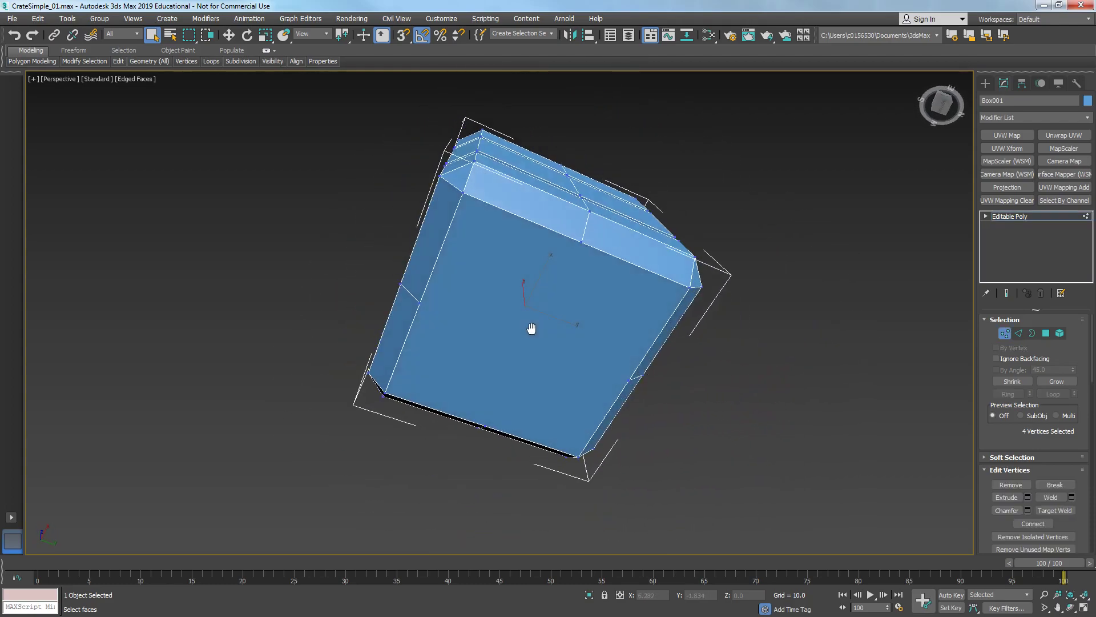
right_click(530, 328)
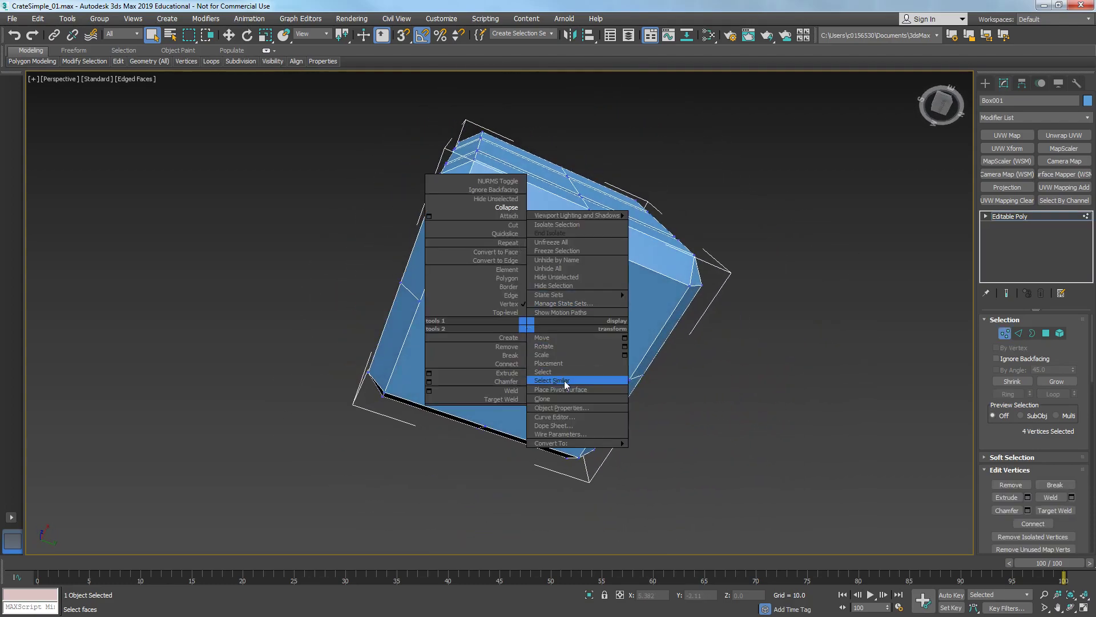
click(514, 364)
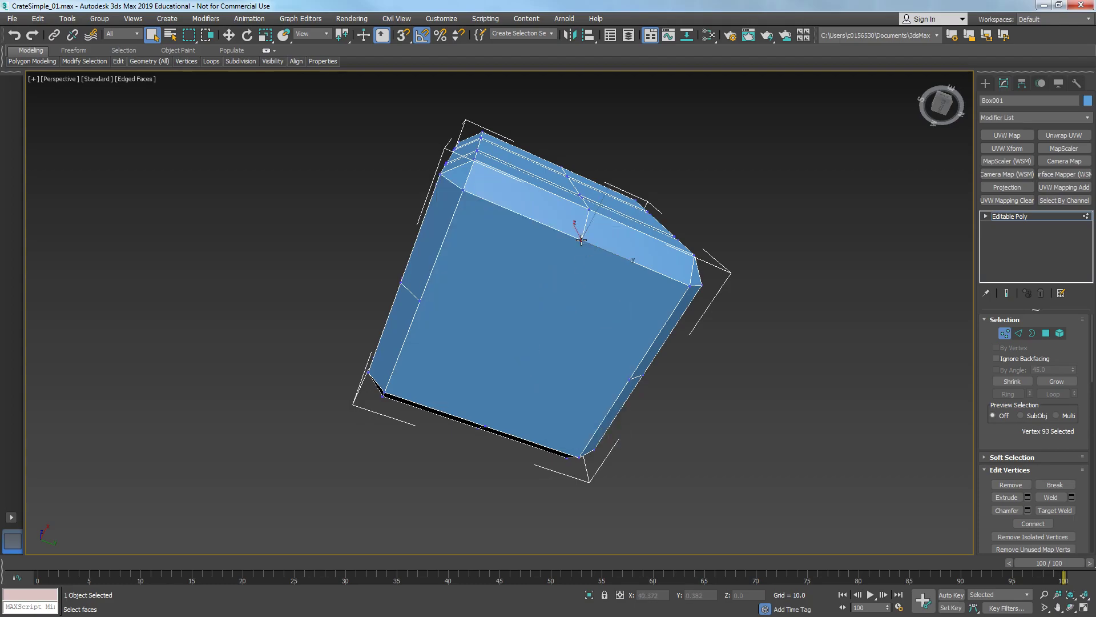
- Connect the two selected vertices to split the crate's front face with a vertical edge
right_click(486, 426)
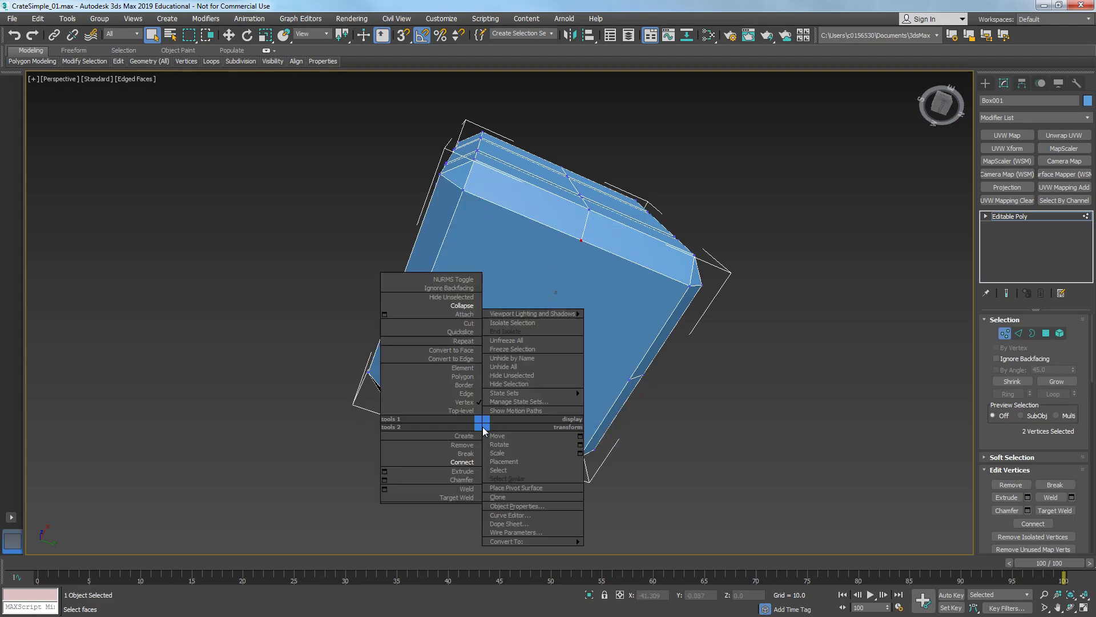
click(473, 462)
right_click(425, 312)
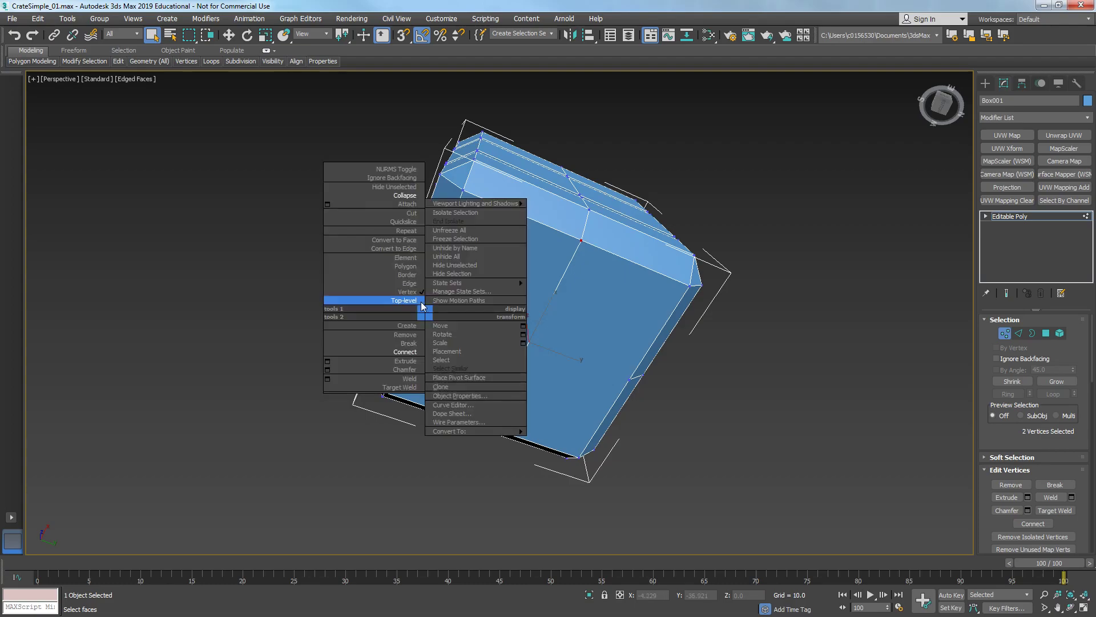
click(422, 302)
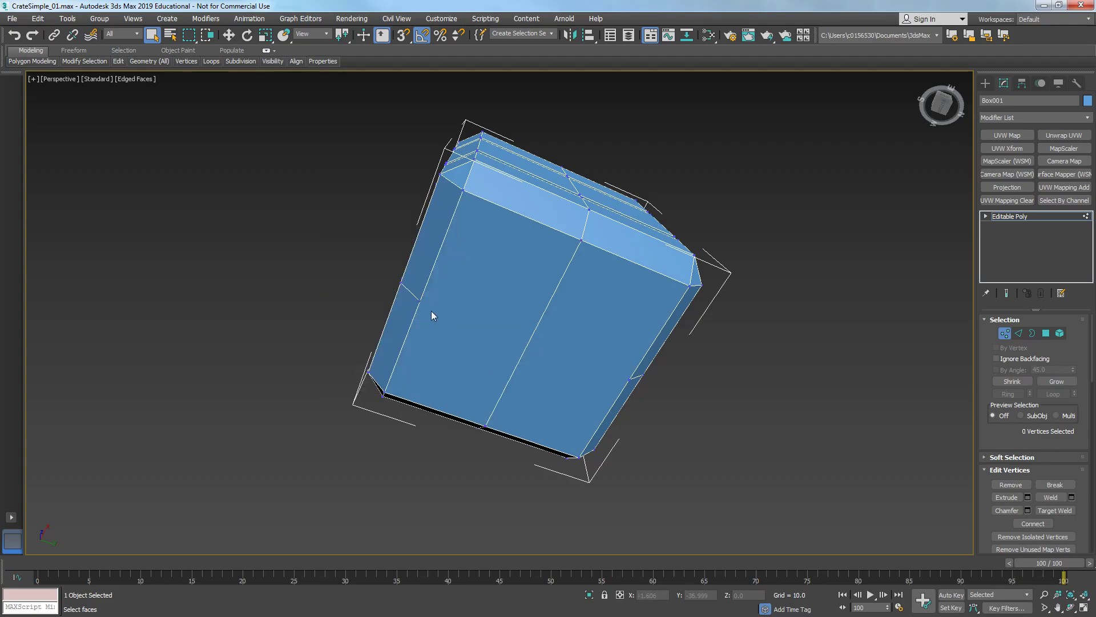
- Turn on vertex snapping and cut an edge across the front face between the midpoints of its two side edges
right_click(618, 393)
click(605, 428)
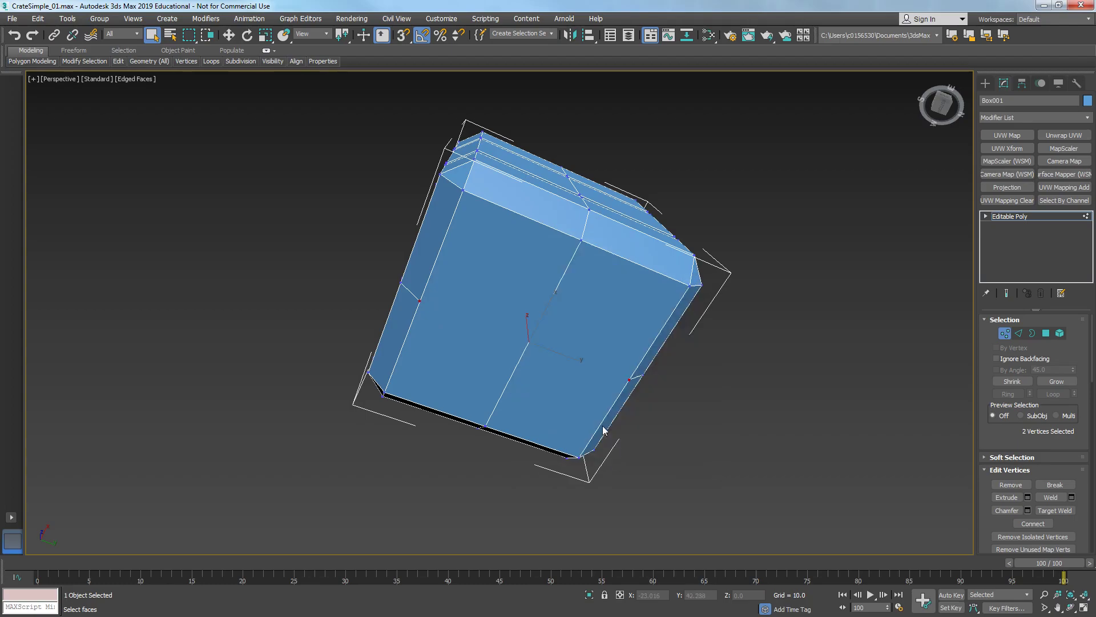
right_click(629, 381)
click(606, 278)
click(403, 36)
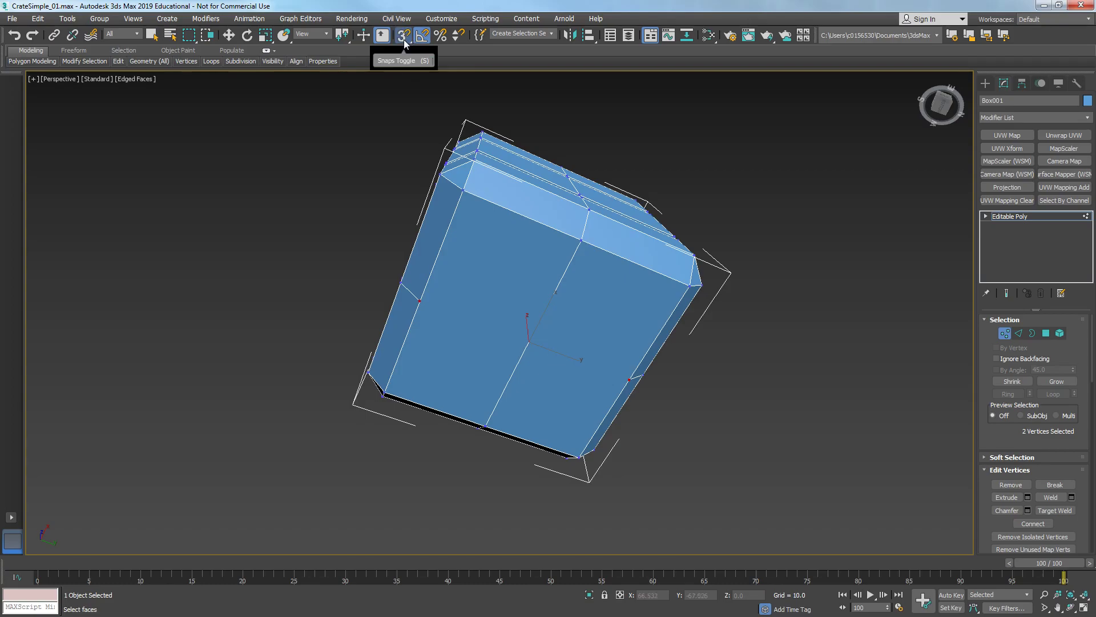
right_click(403, 40)
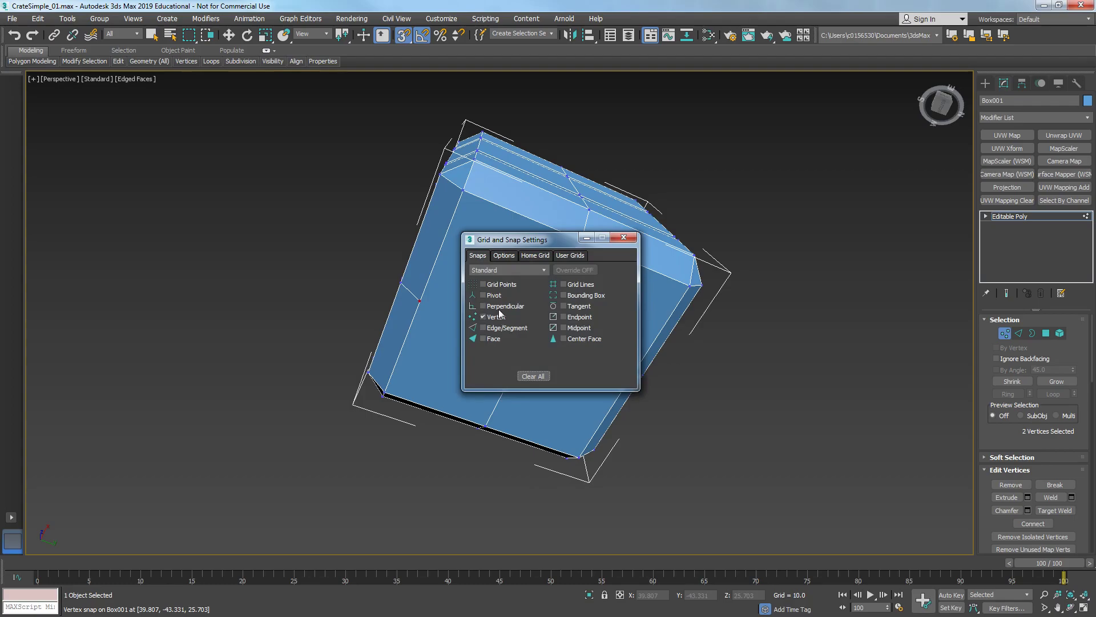
click(623, 237)
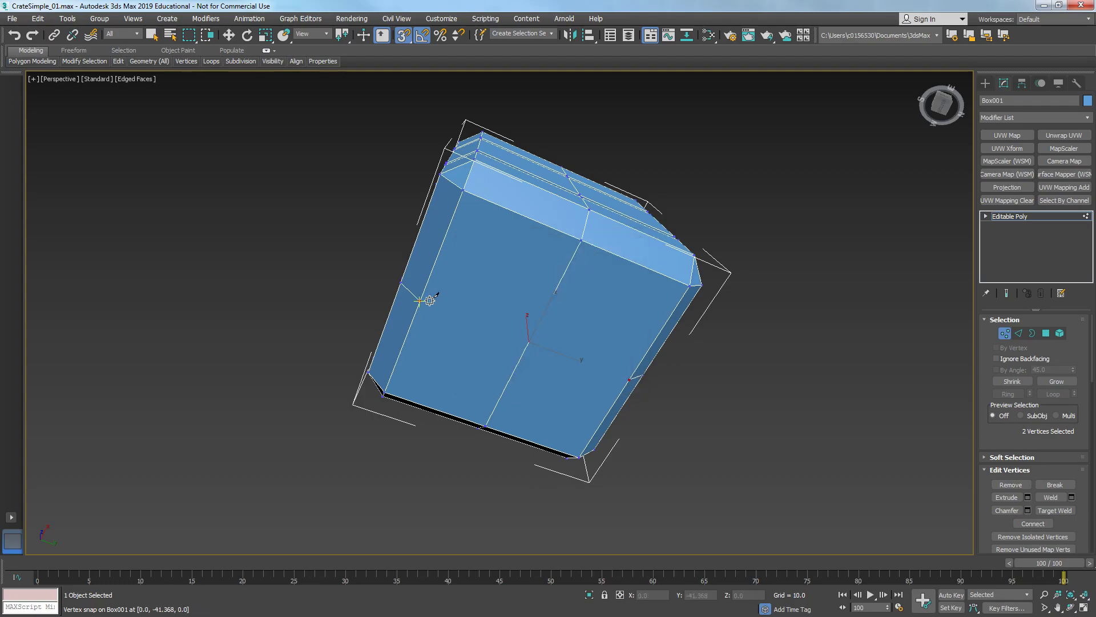
click(420, 301)
click(630, 379)
- Orbit around the crate to inspect the new edges and return to object level
alt+middle_drag(550, 267, 502, 362)
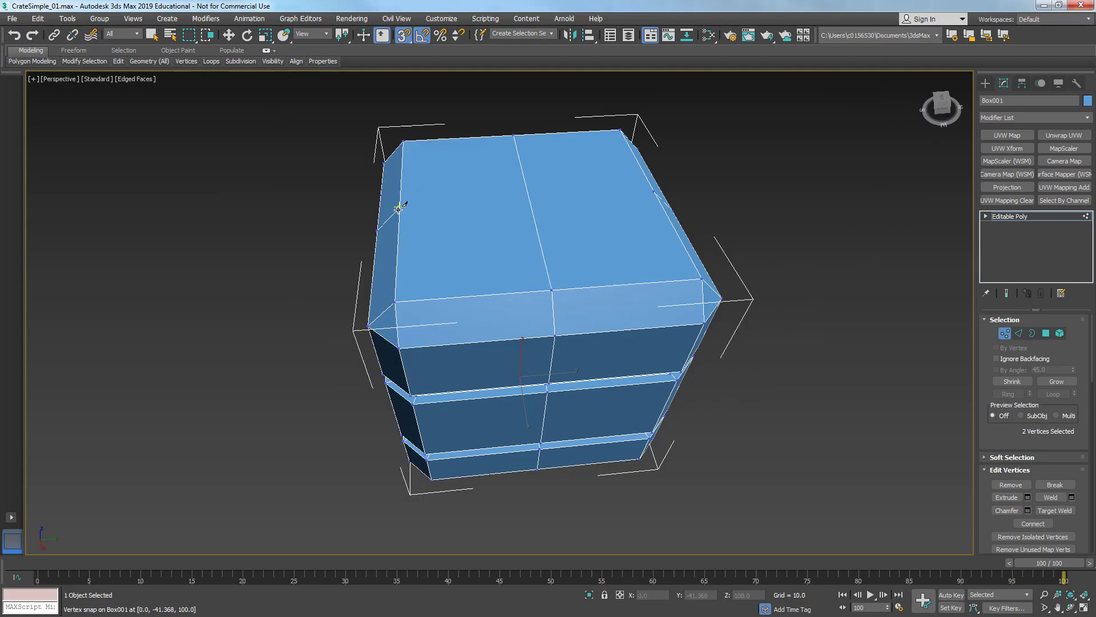
scroll(653, 194, down, 4)
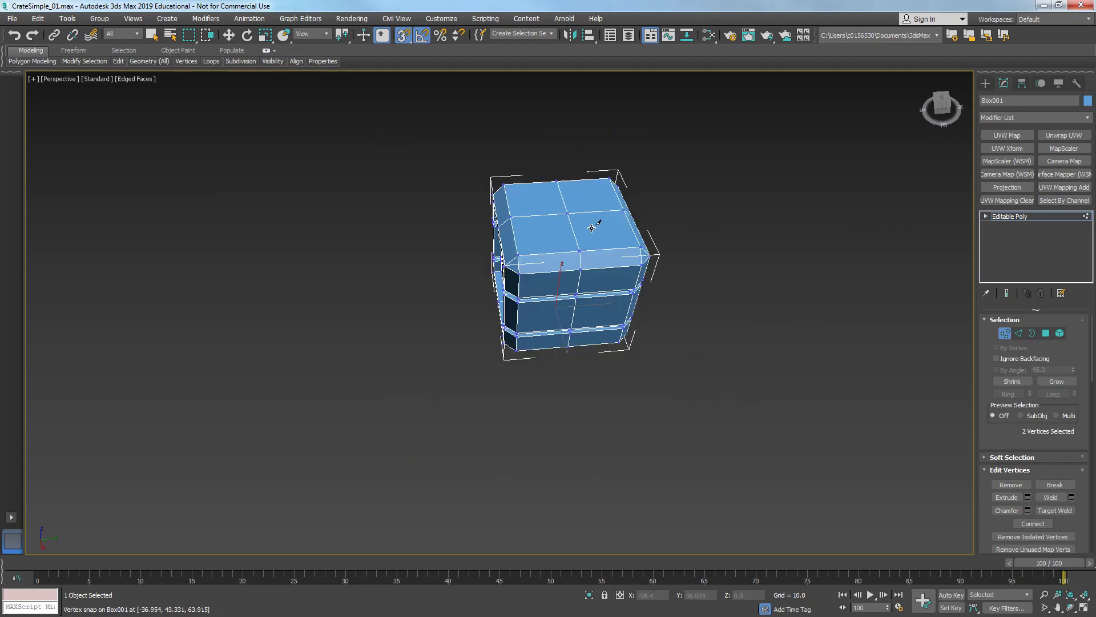
alt+middle_drag(531, 266, 768, 254)
scroll(671, 265, up, 4)
alt+middle_drag(669, 266, 588, 331)
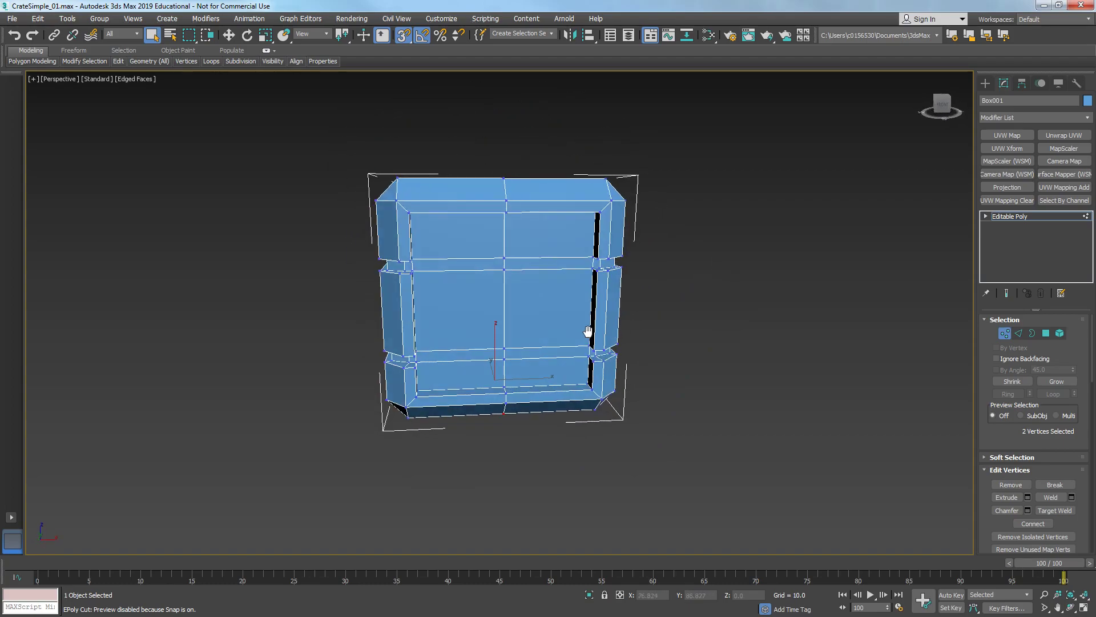
click(1005, 334)
alt+middle_drag(800, 315, 670, 309)
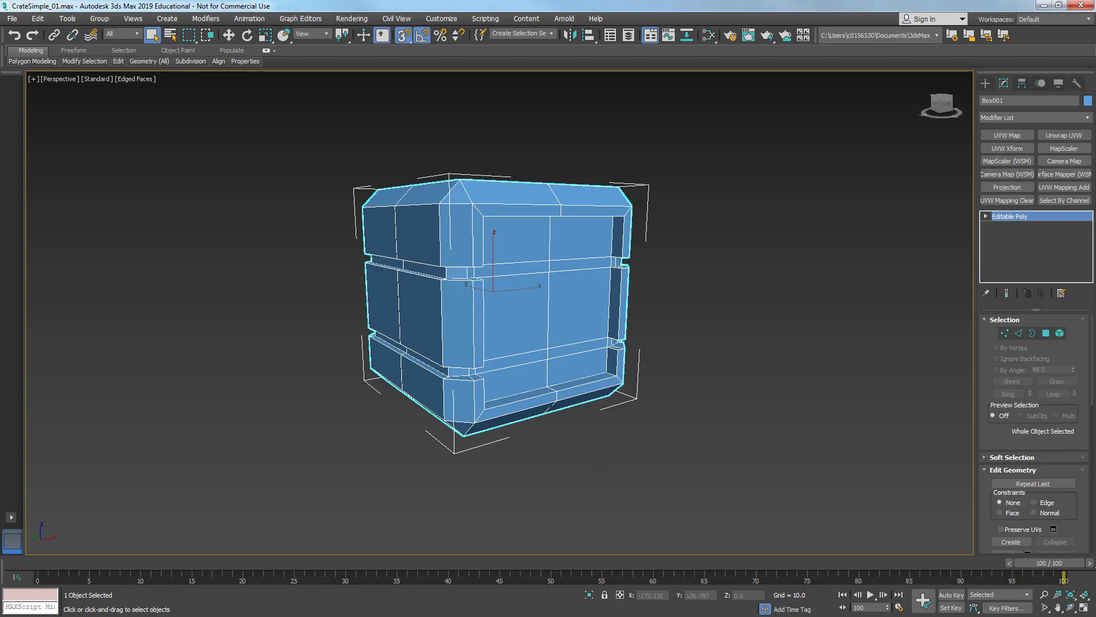